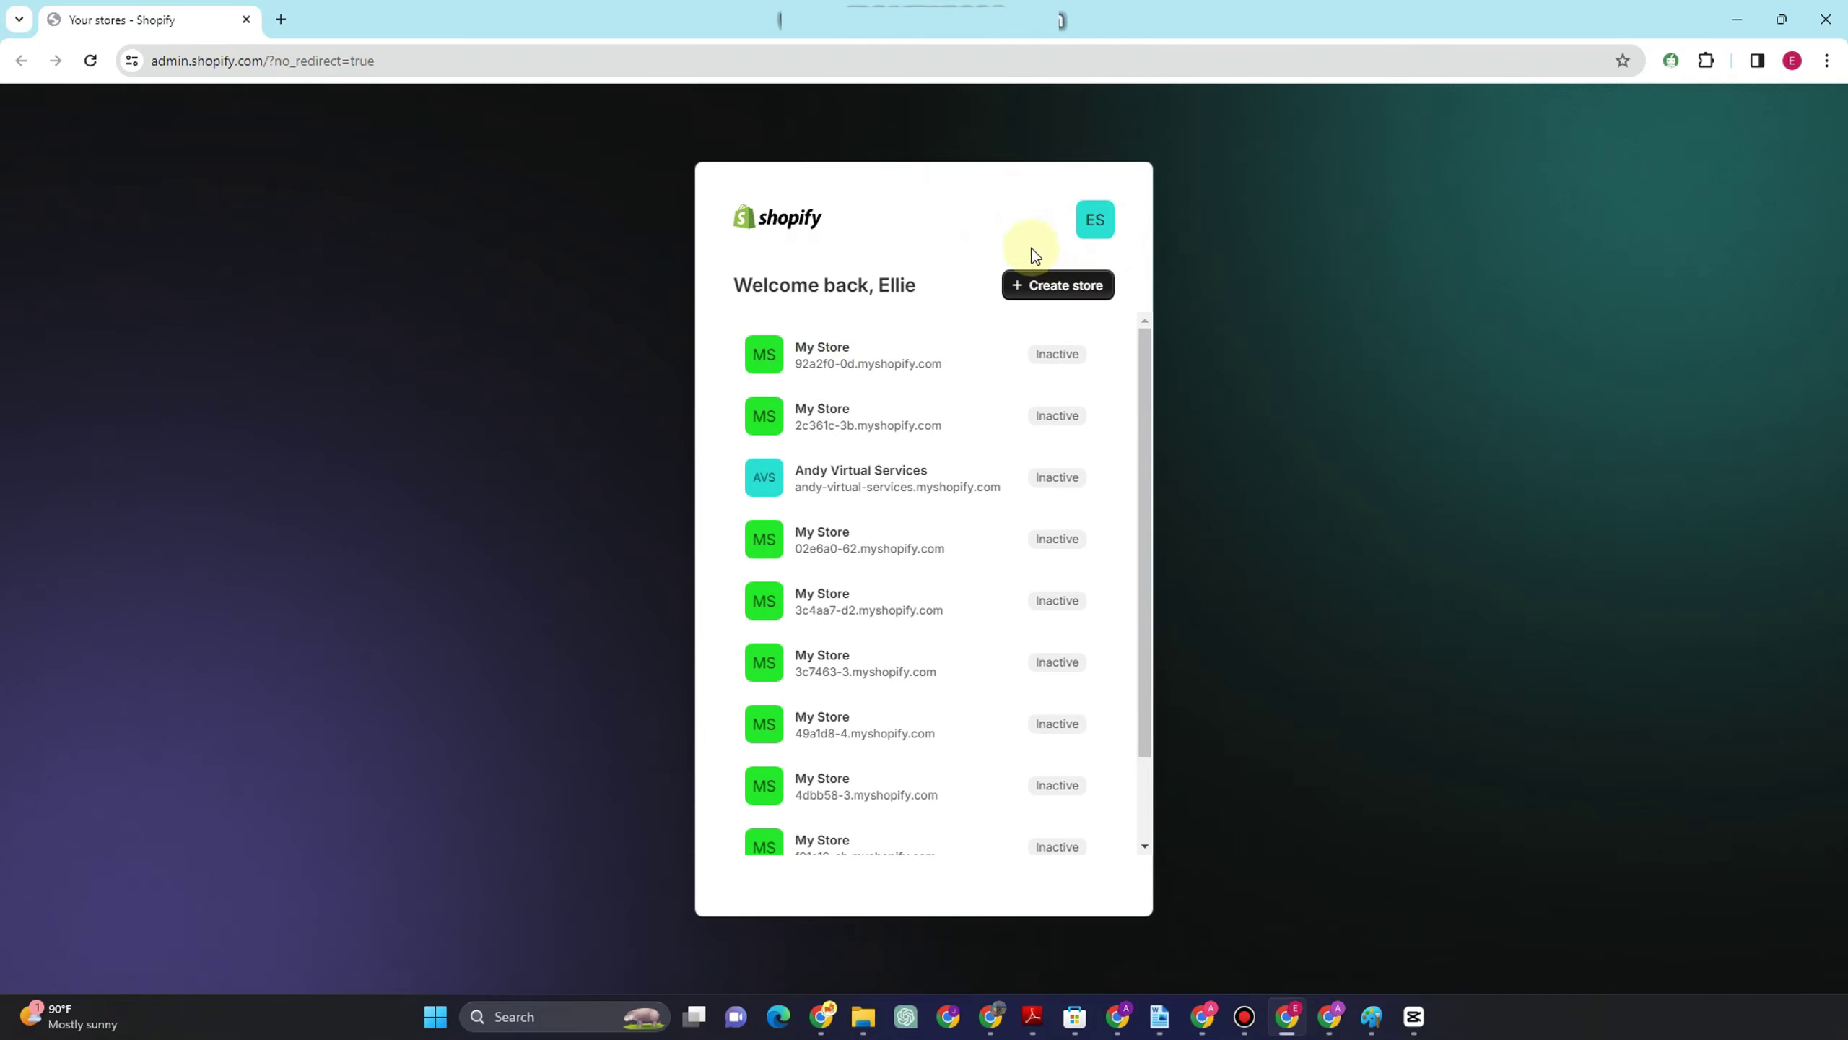
- Create a new store and choose an online store and social media as the places to sell
click(1048, 286)
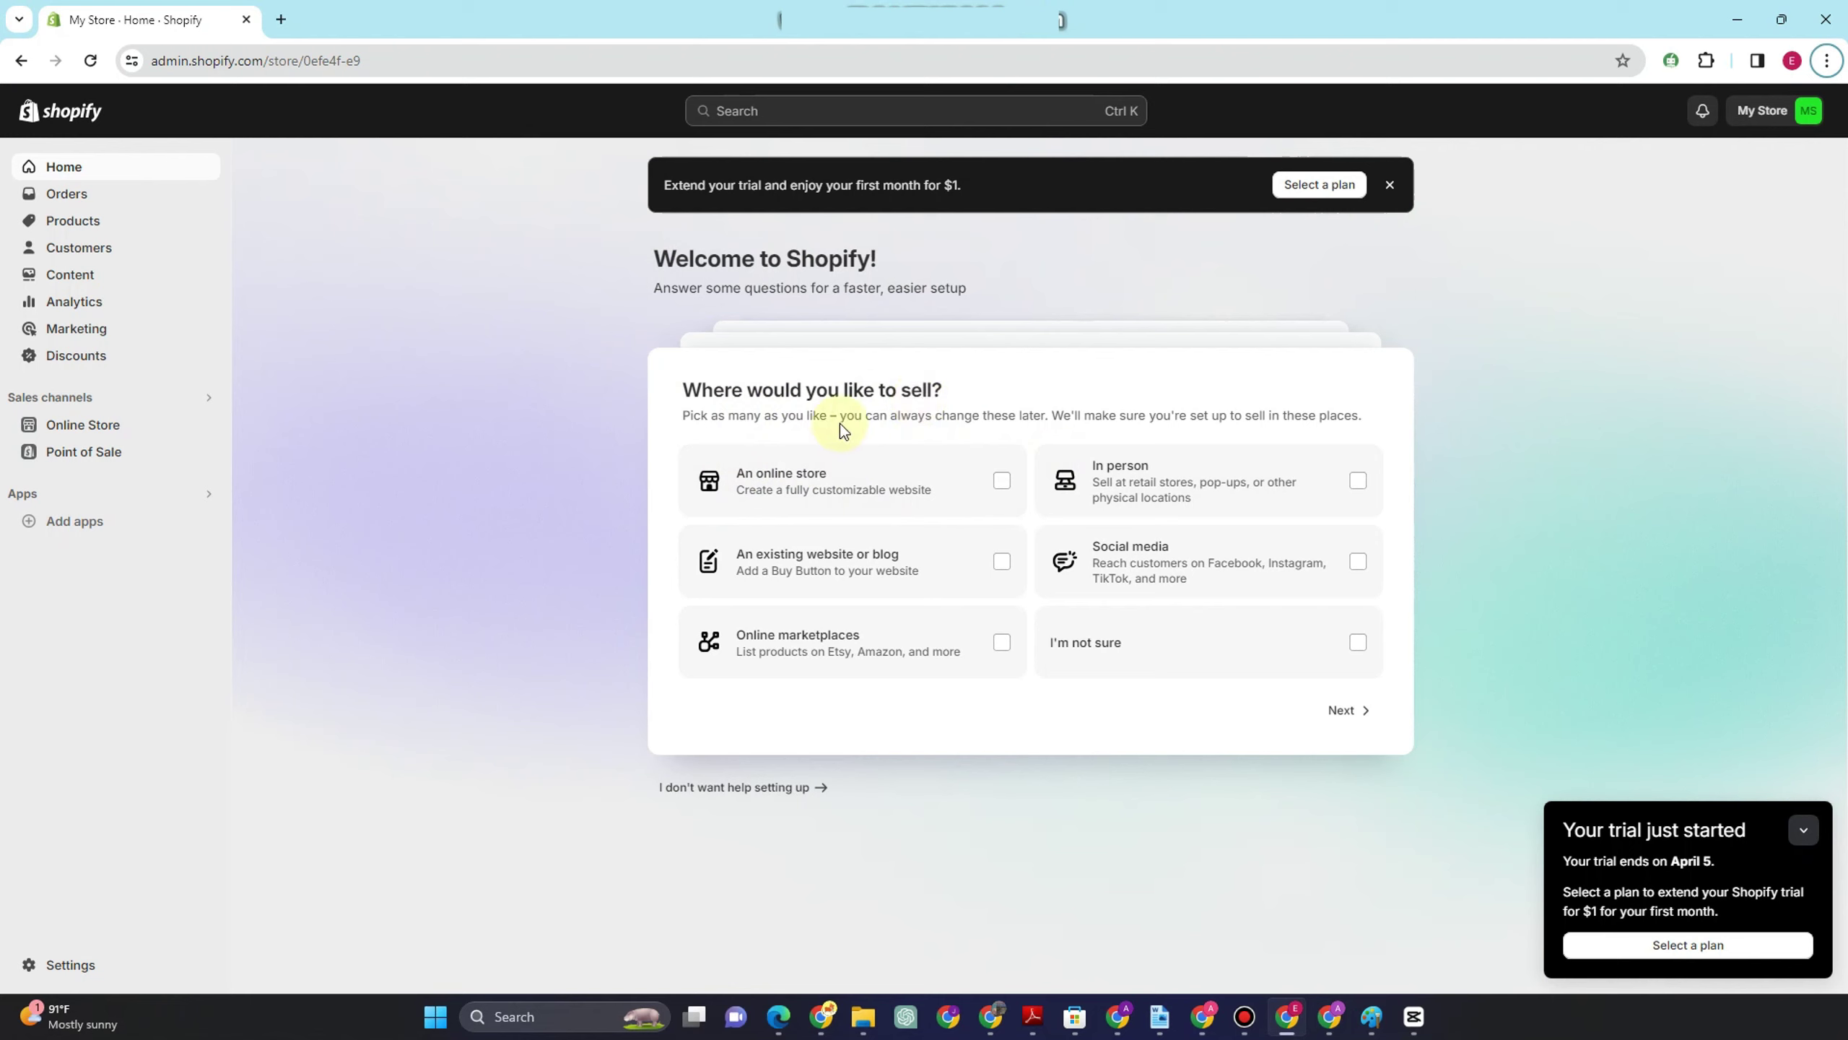
click(997, 482)
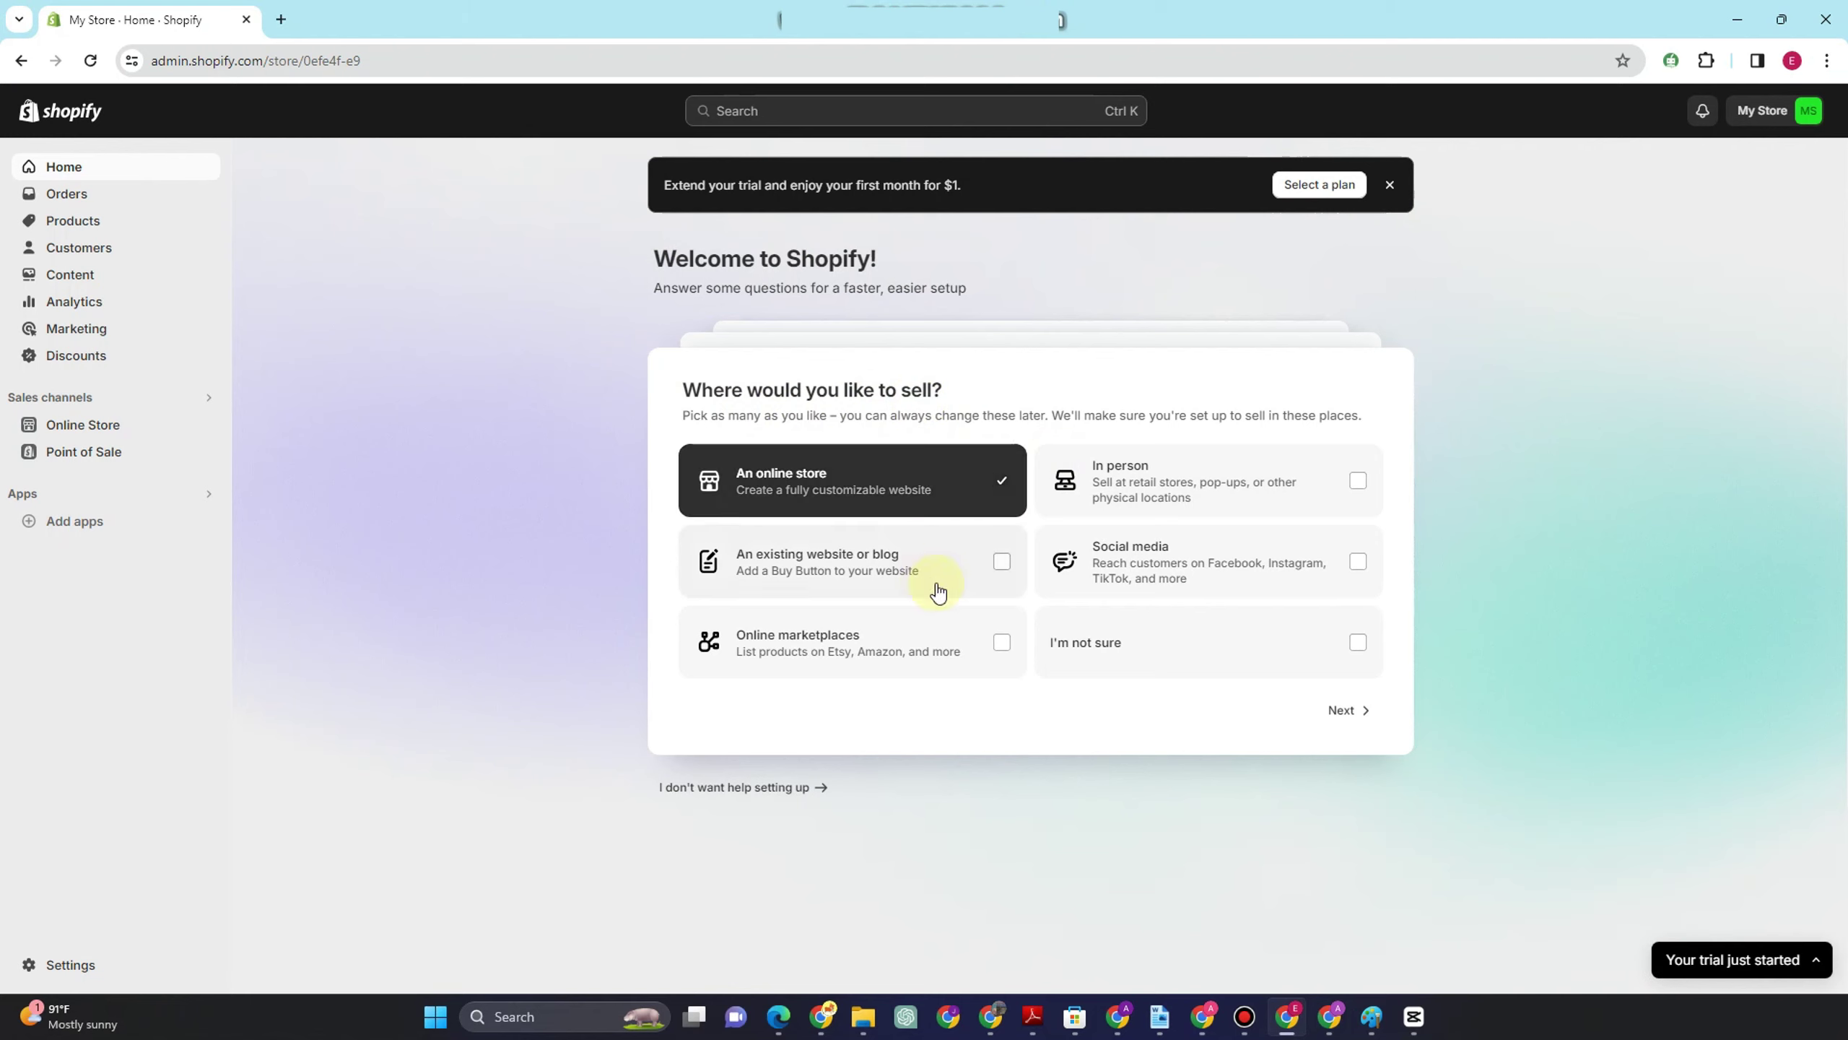
click(1358, 561)
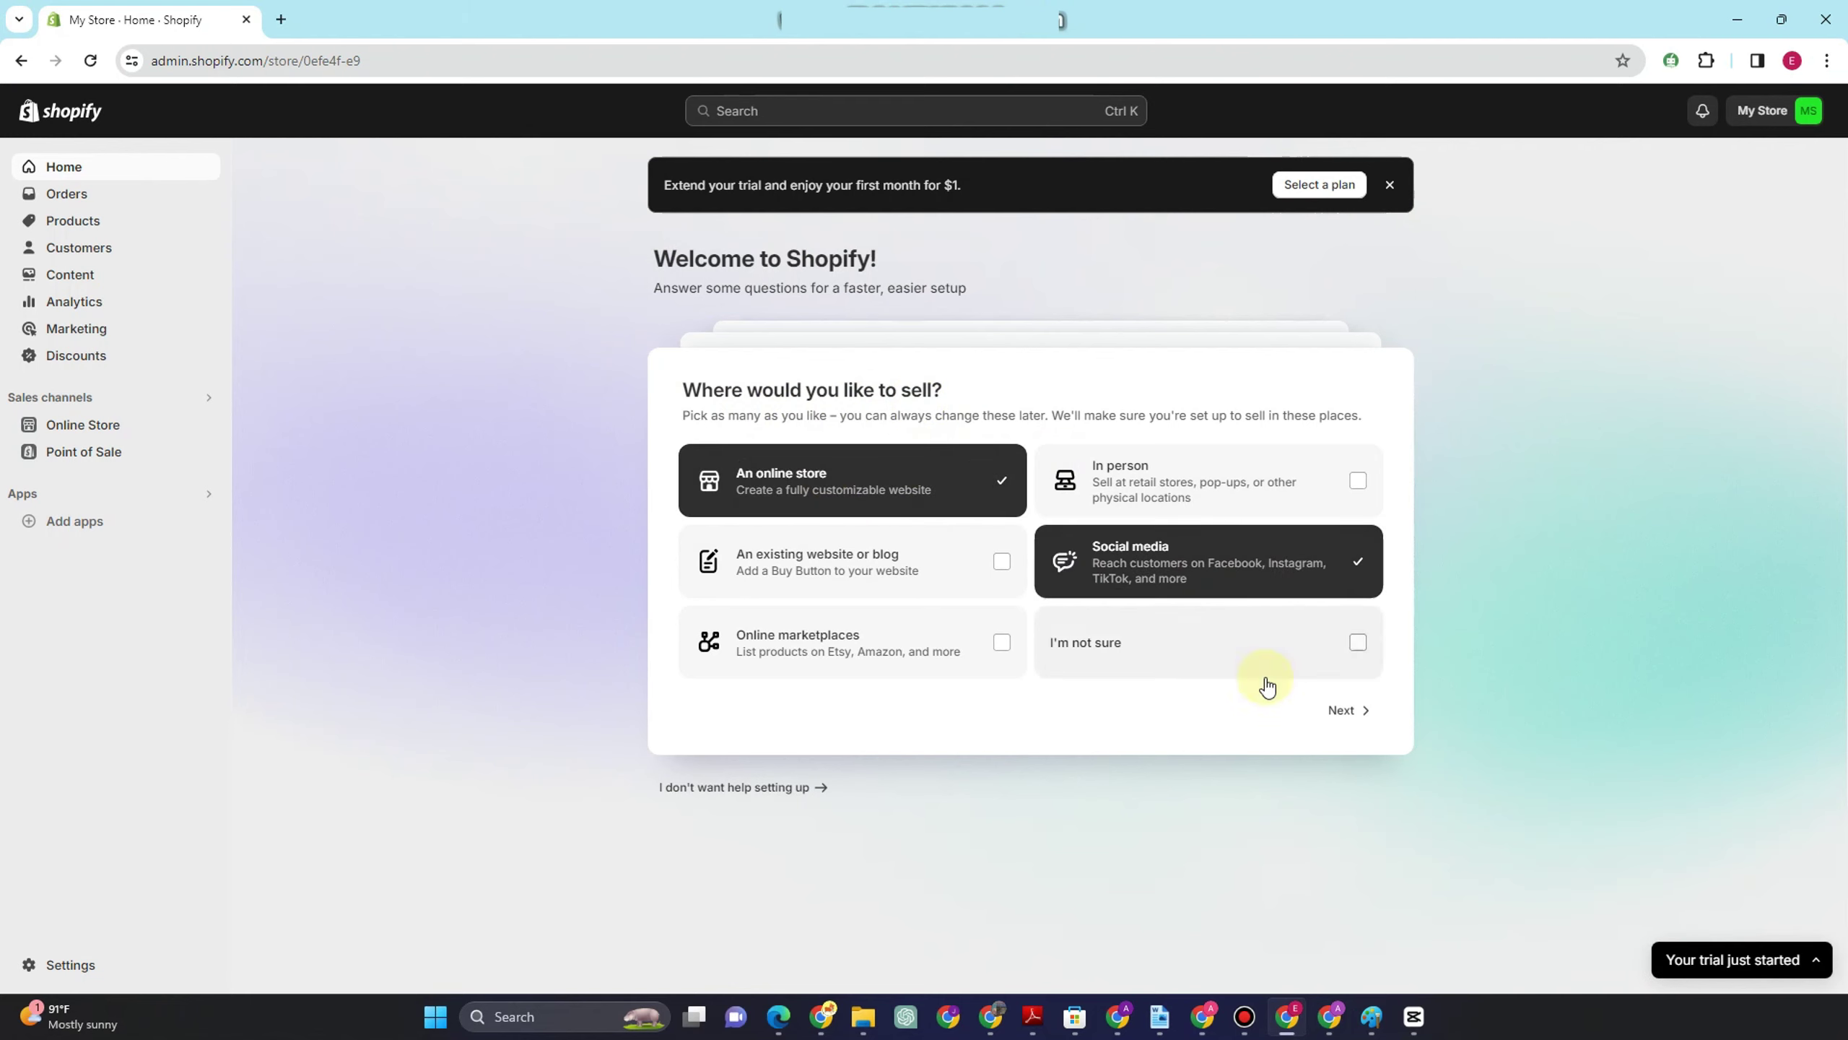
click(1344, 721)
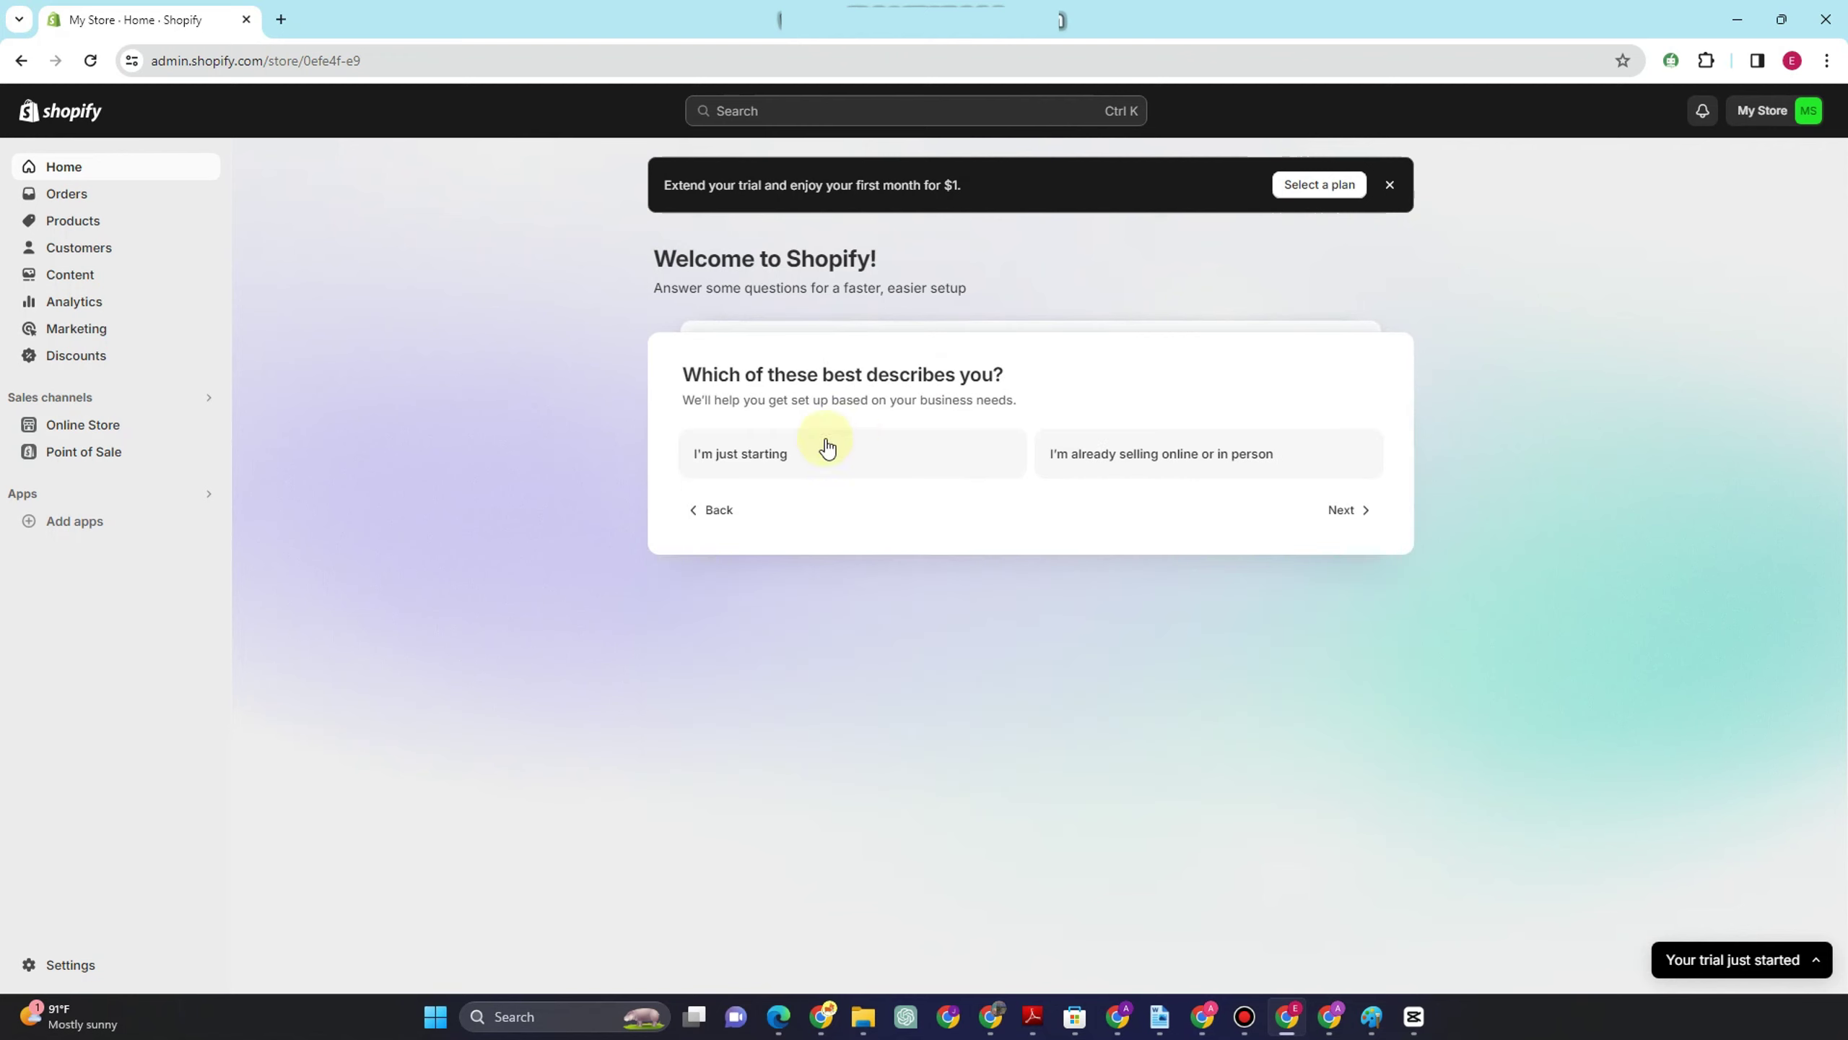
- Finish the setup questions with "I'm just starting" and "Products I buy or make myself"
click(858, 454)
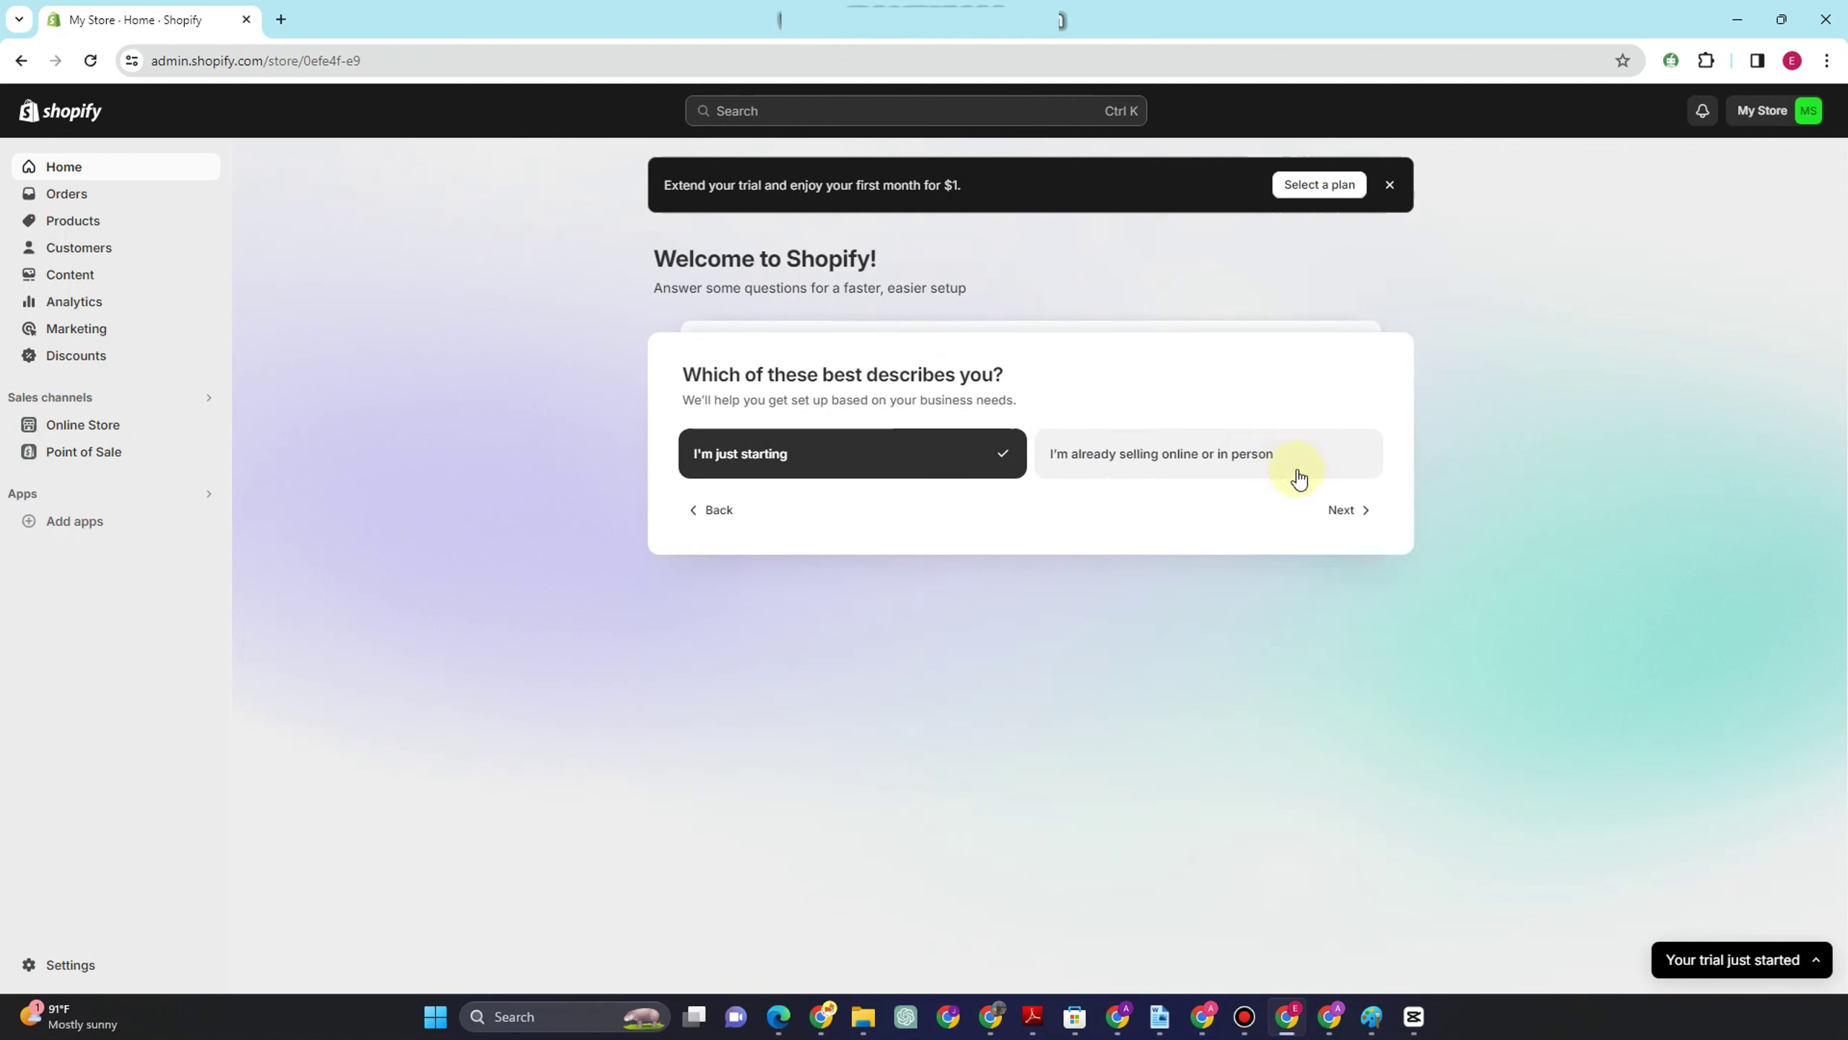
click(1345, 510)
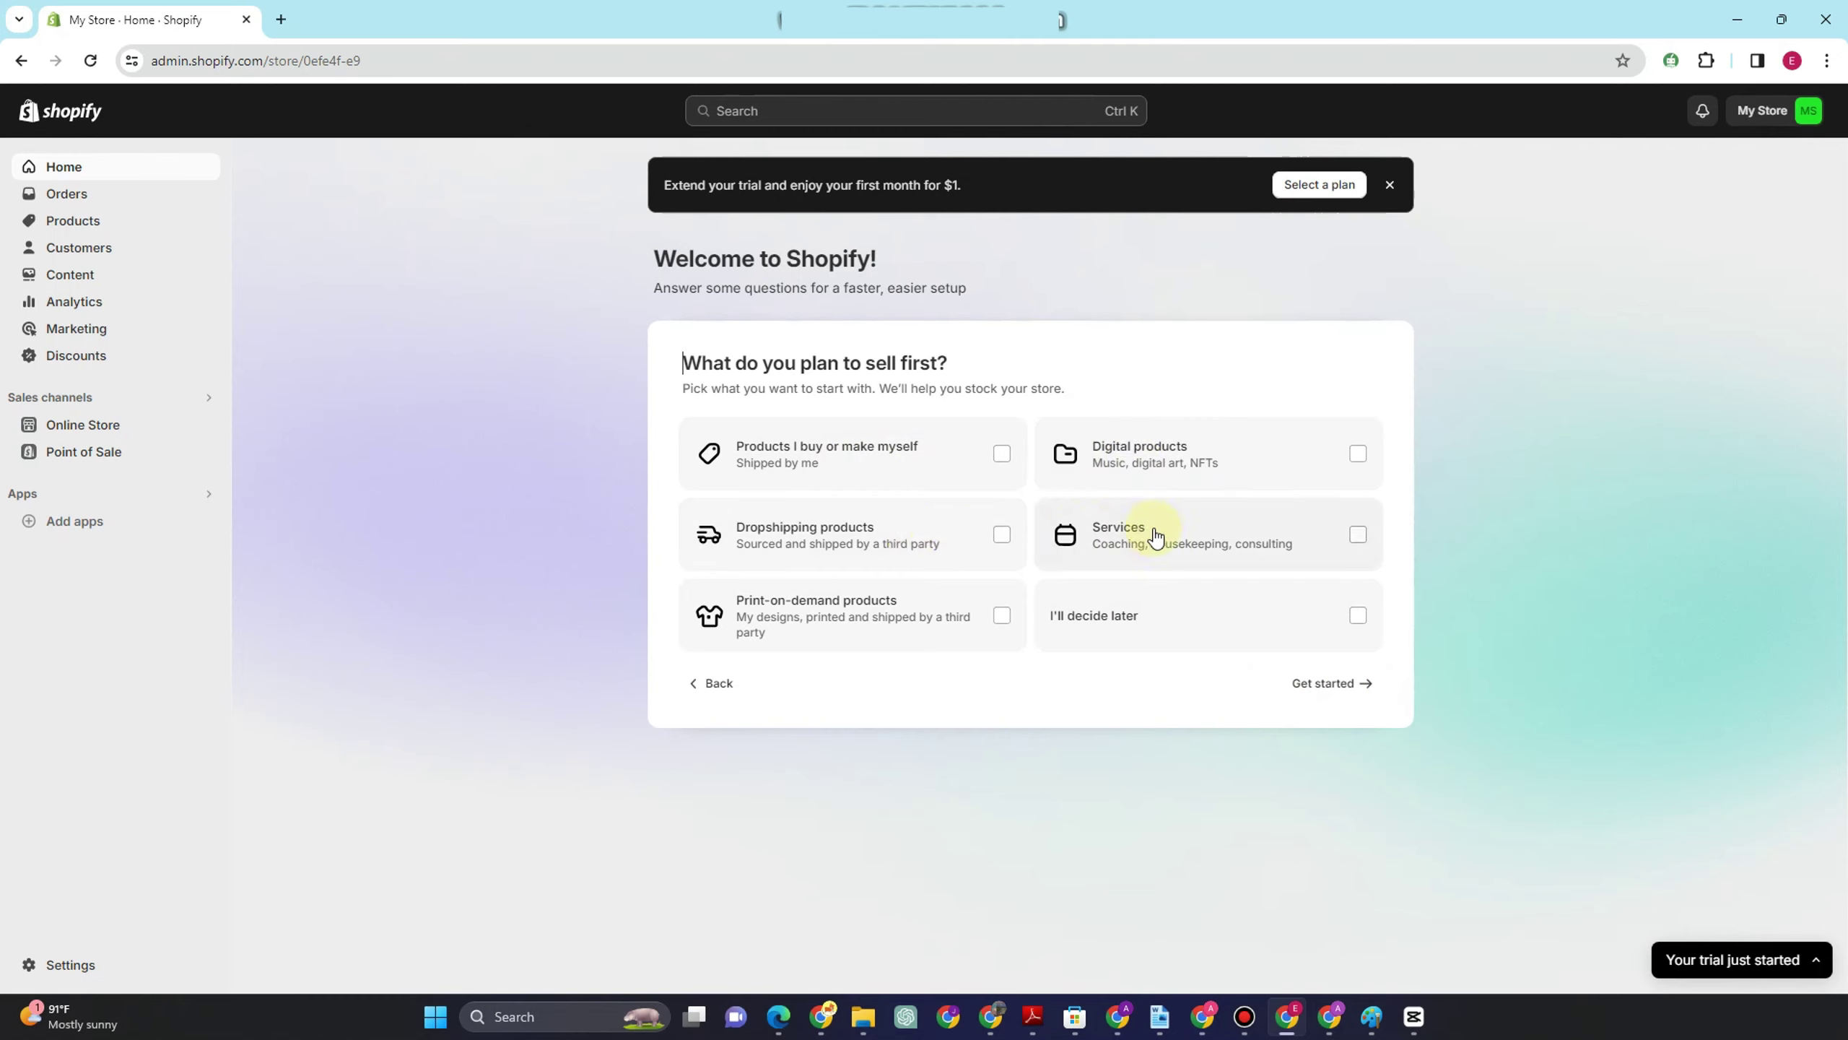
click(983, 456)
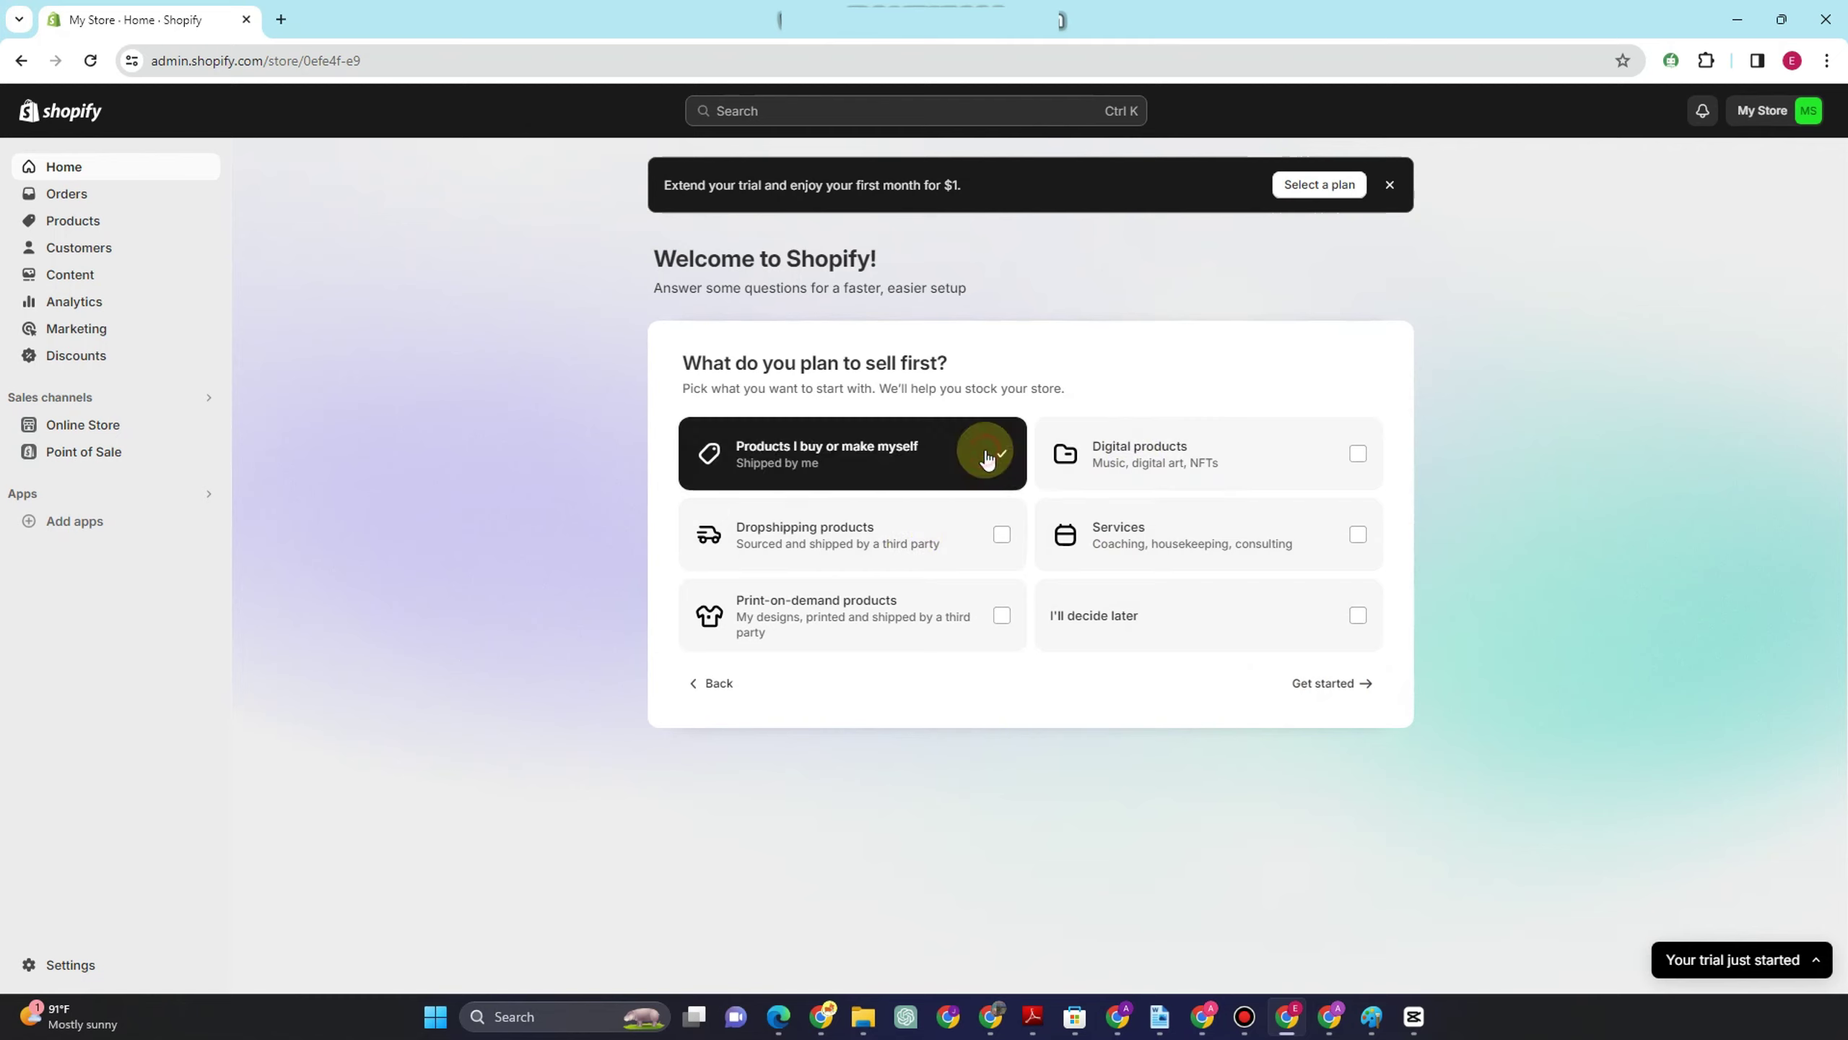
click(1313, 684)
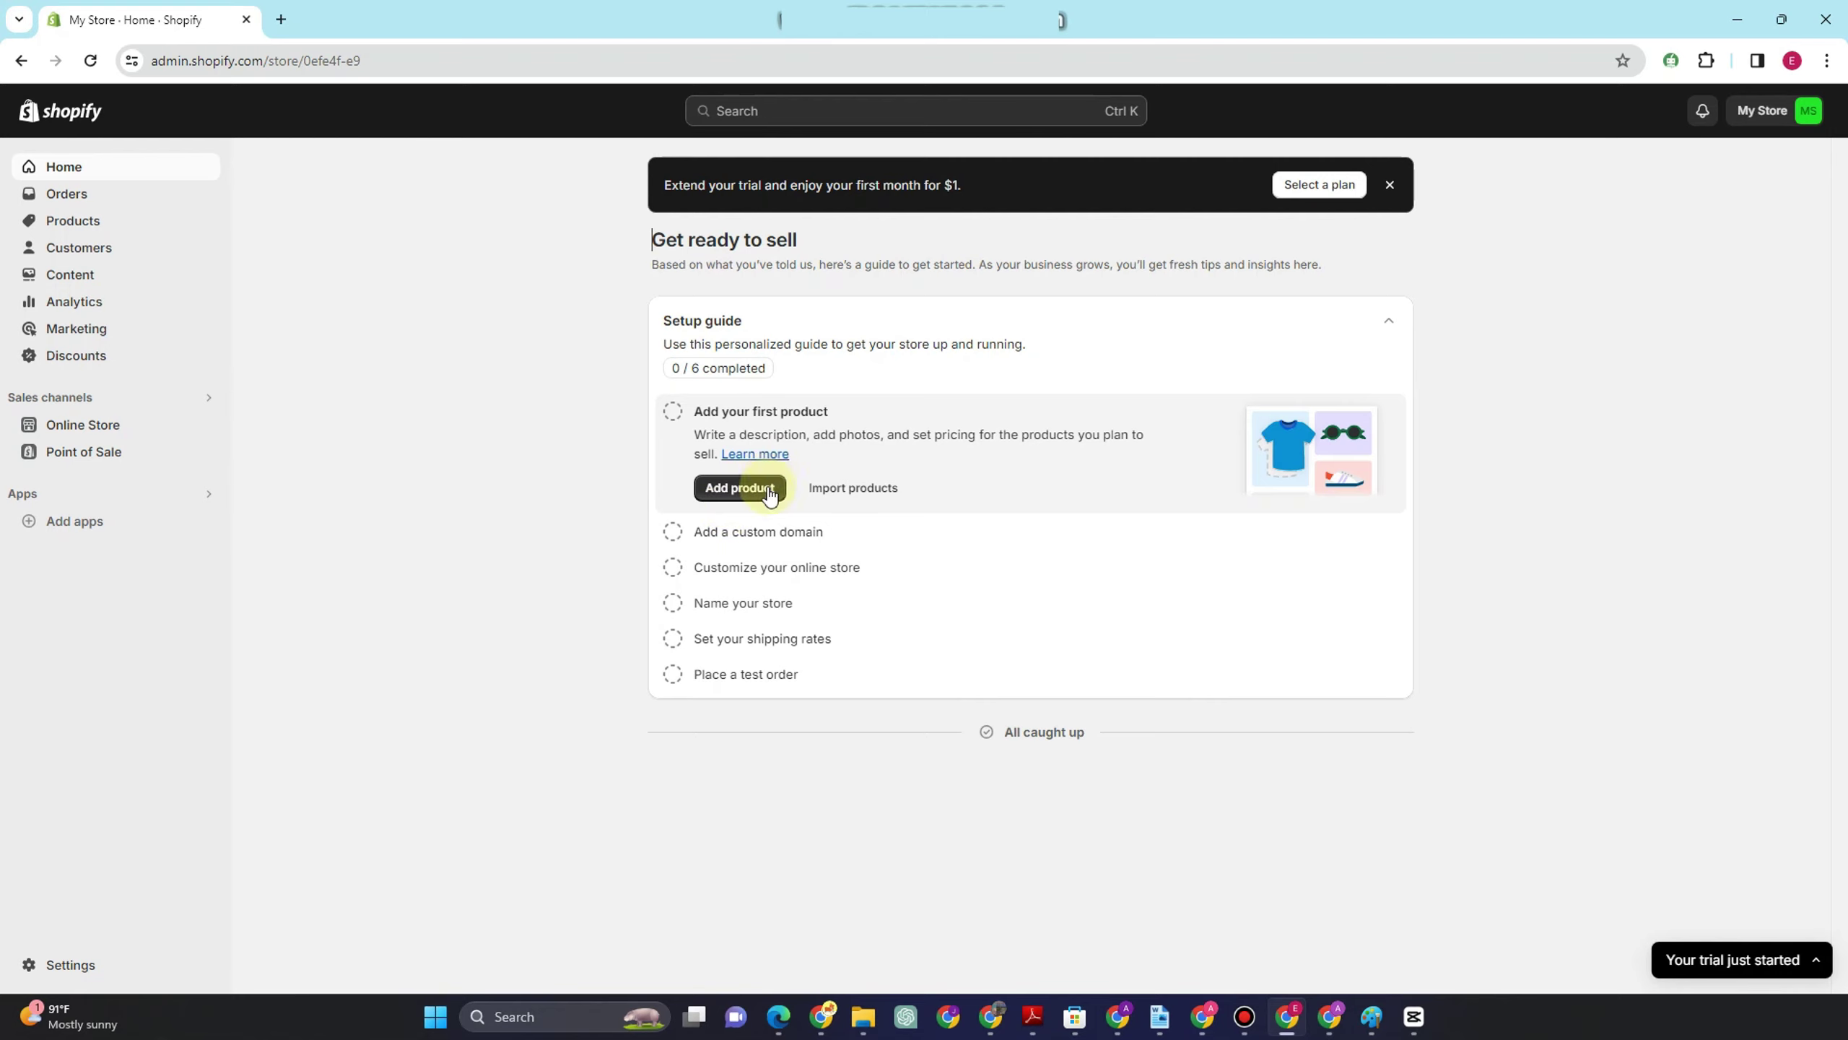
- Add a first product titled AESTHETIC BAGS with a short description and four bag photos, and save it
click(748, 489)
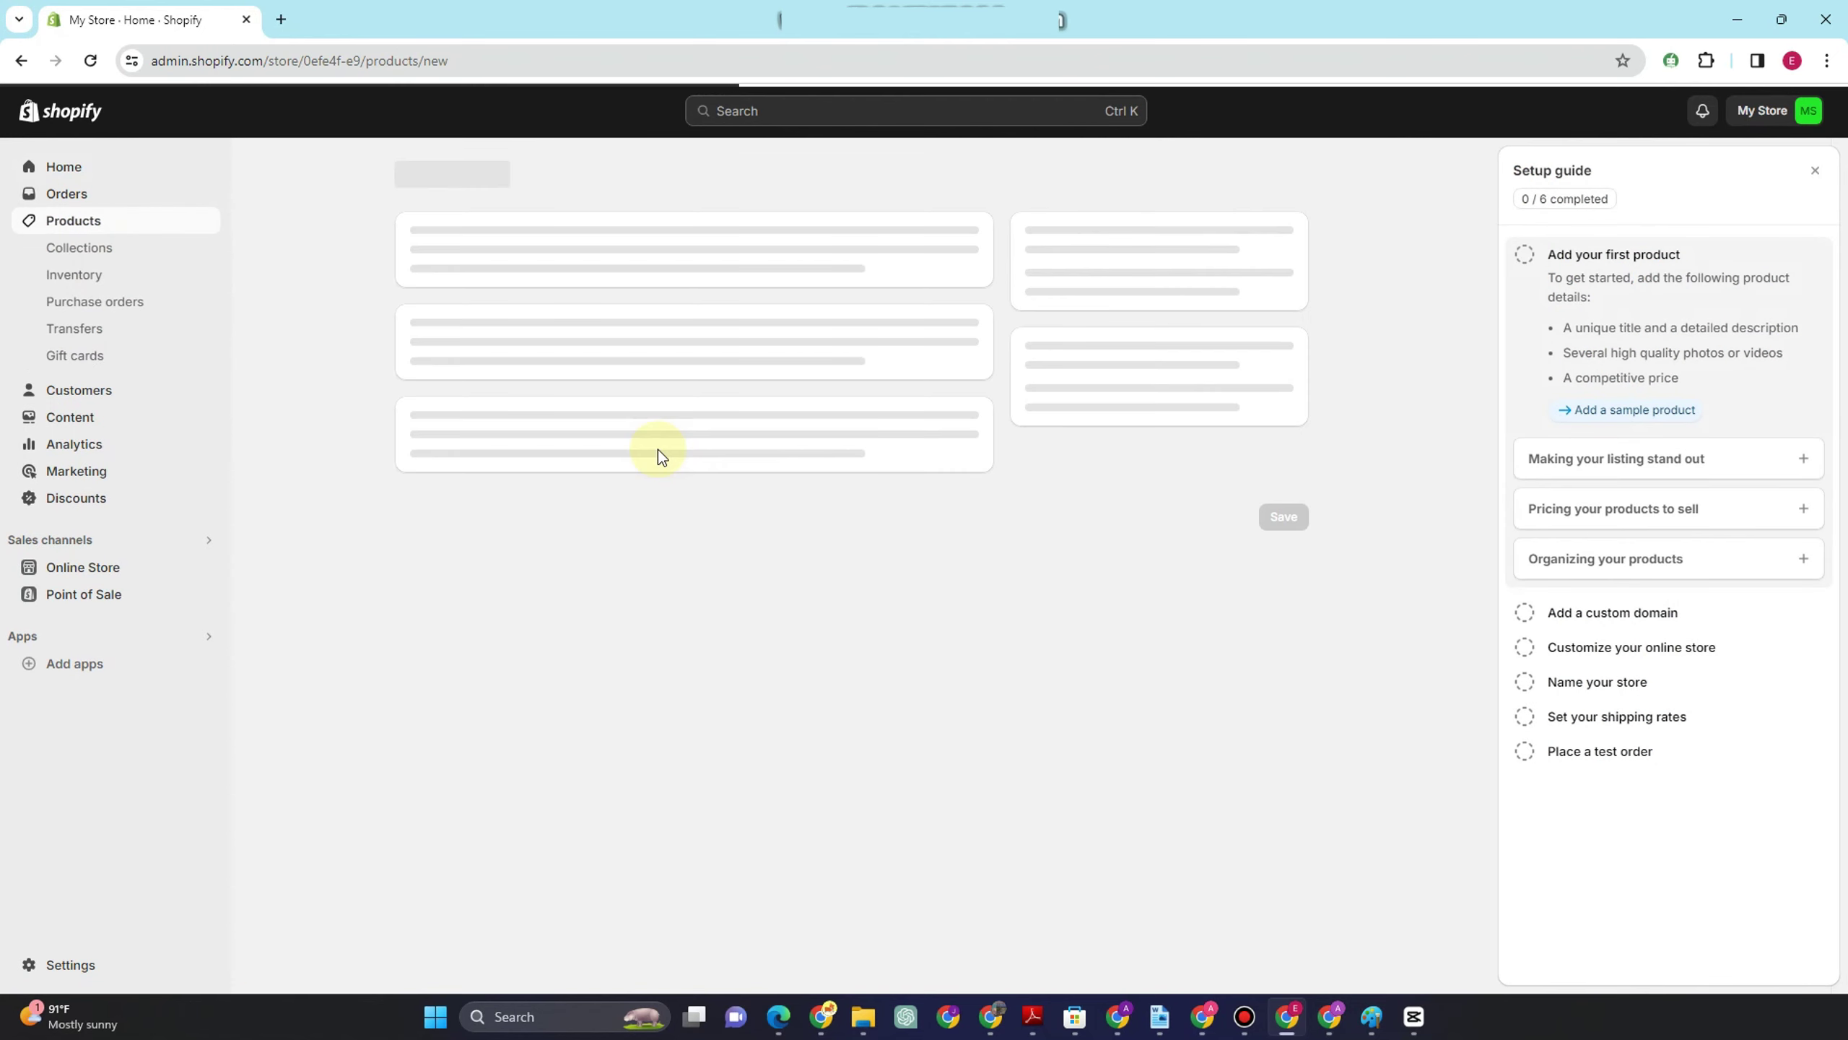
click(604, 271)
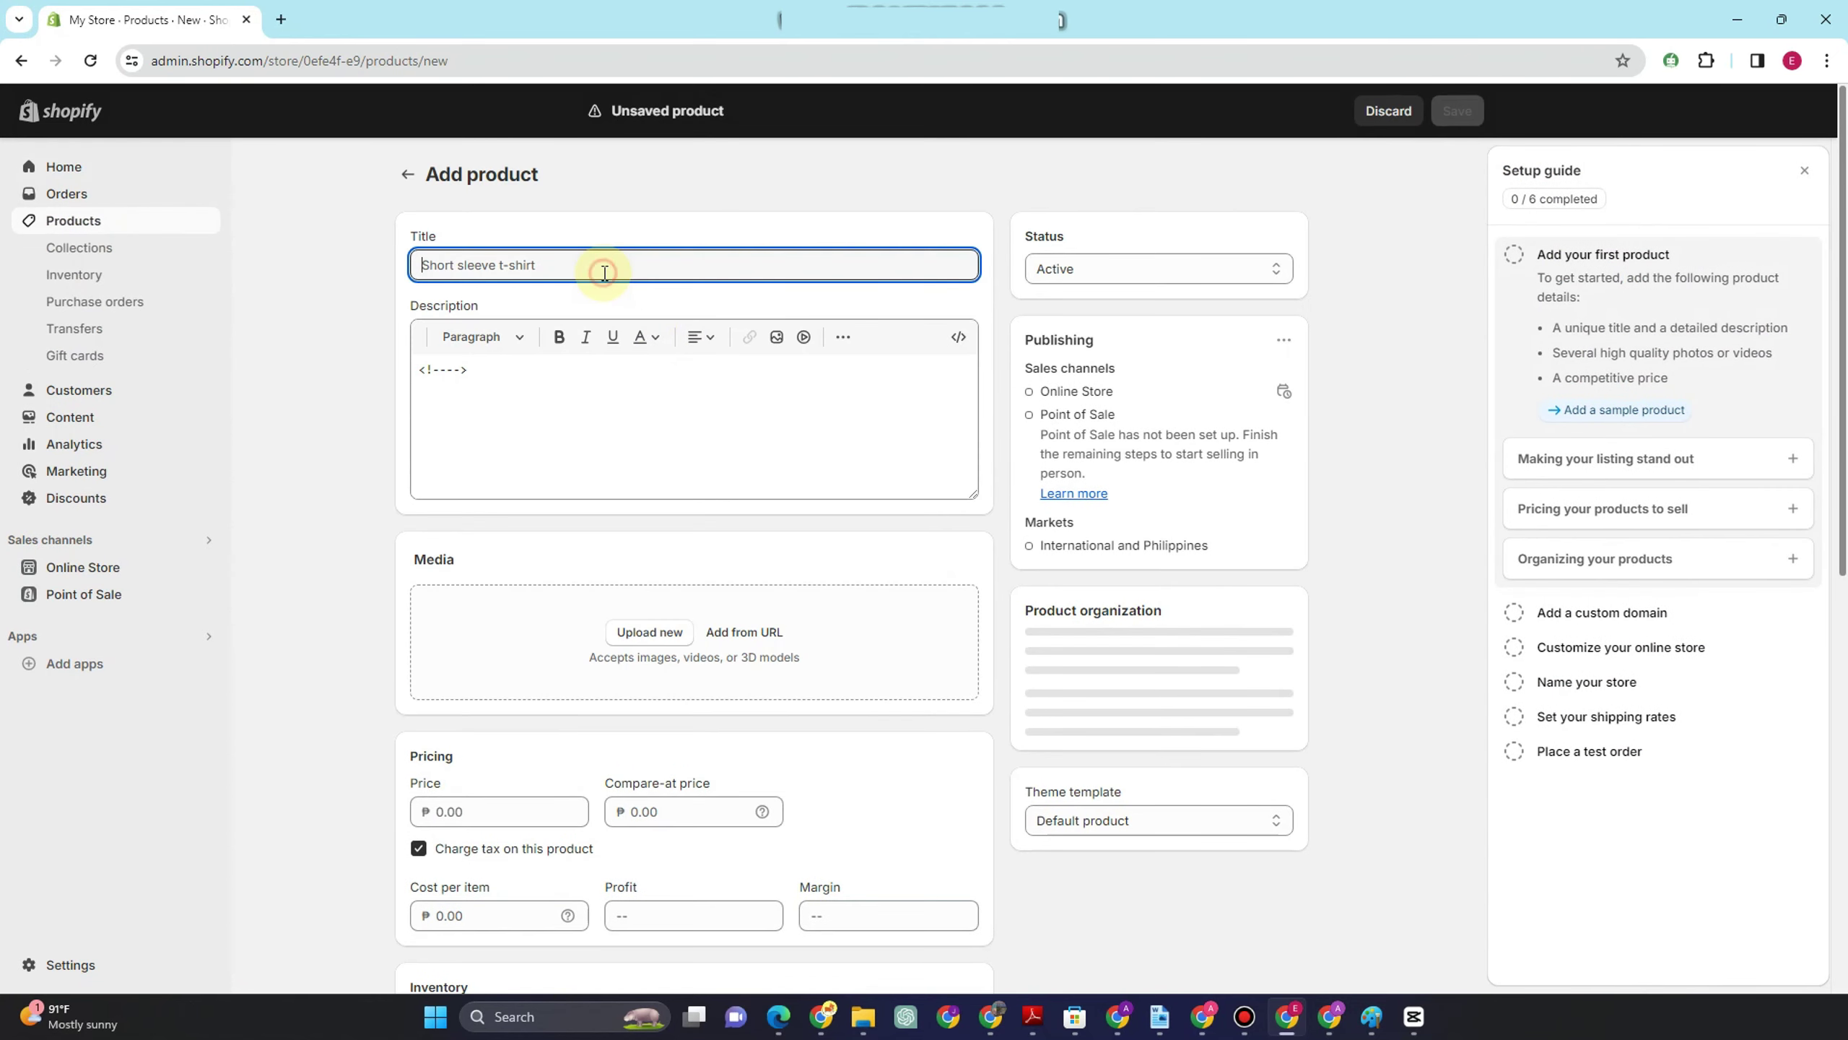
text(BAGS)
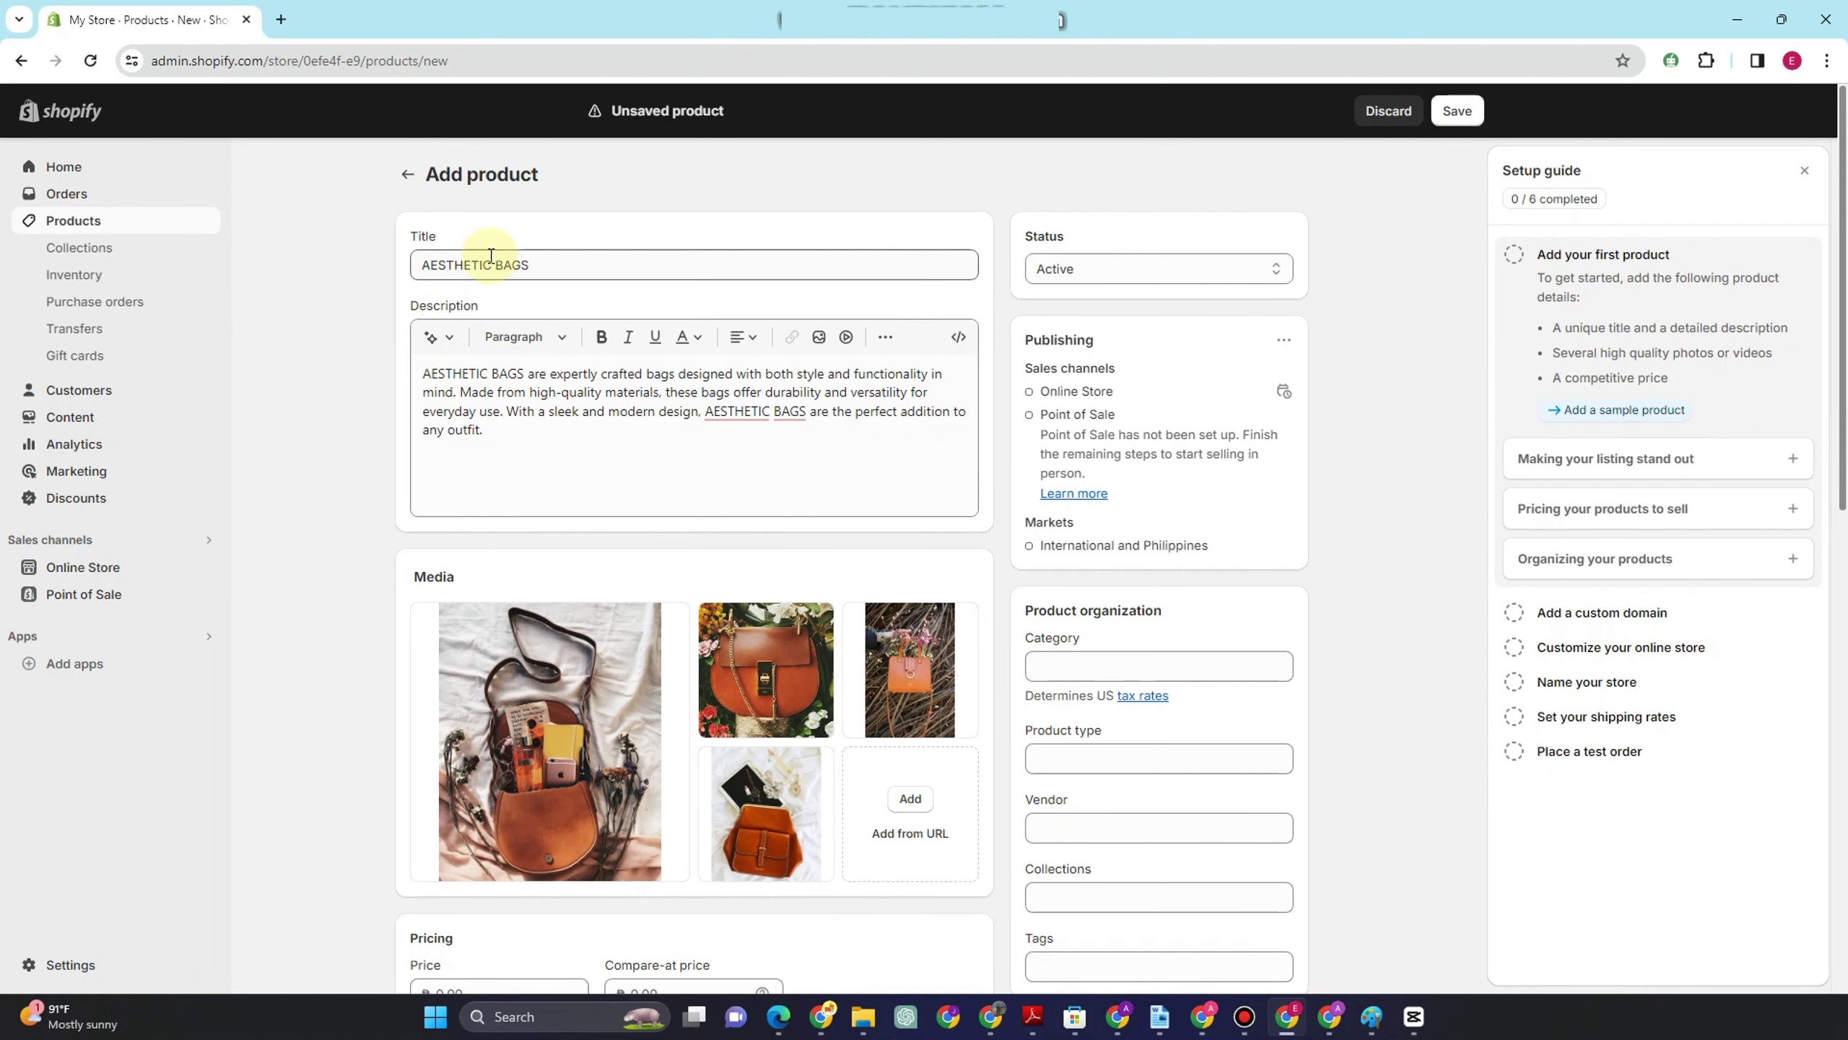
click(503, 436)
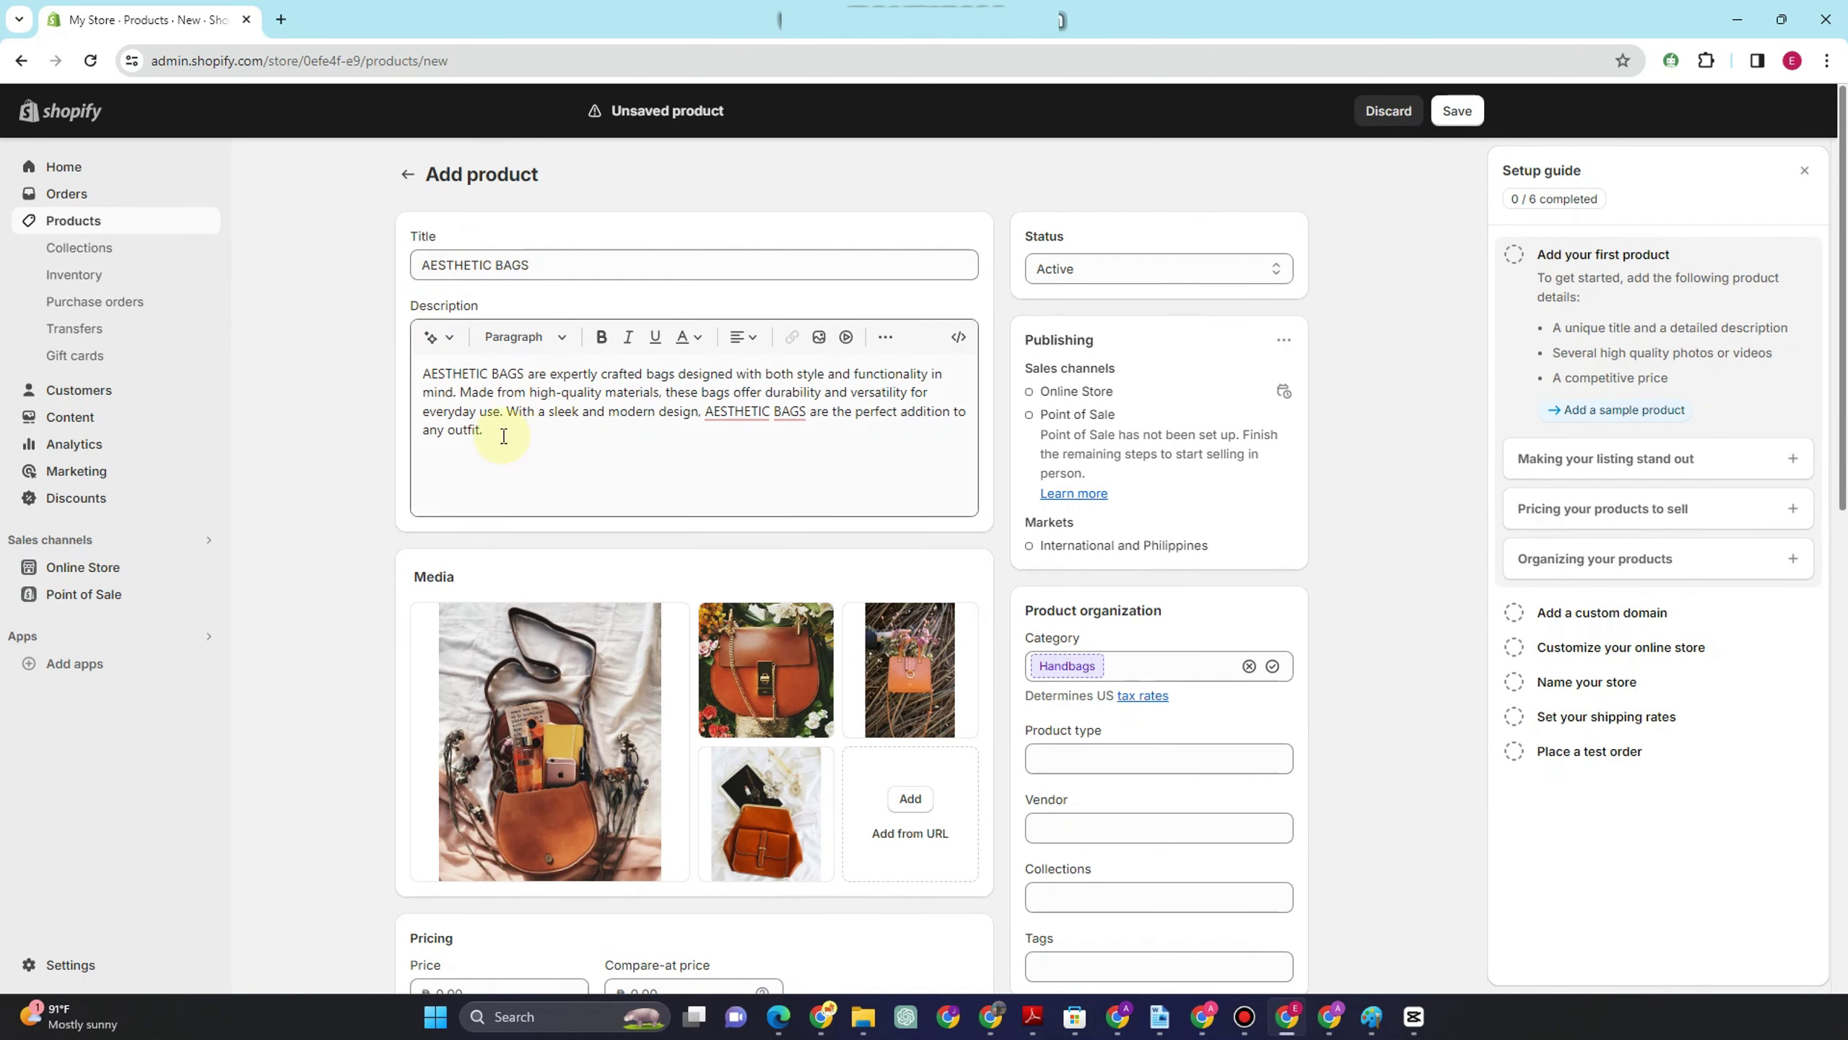
click(436, 338)
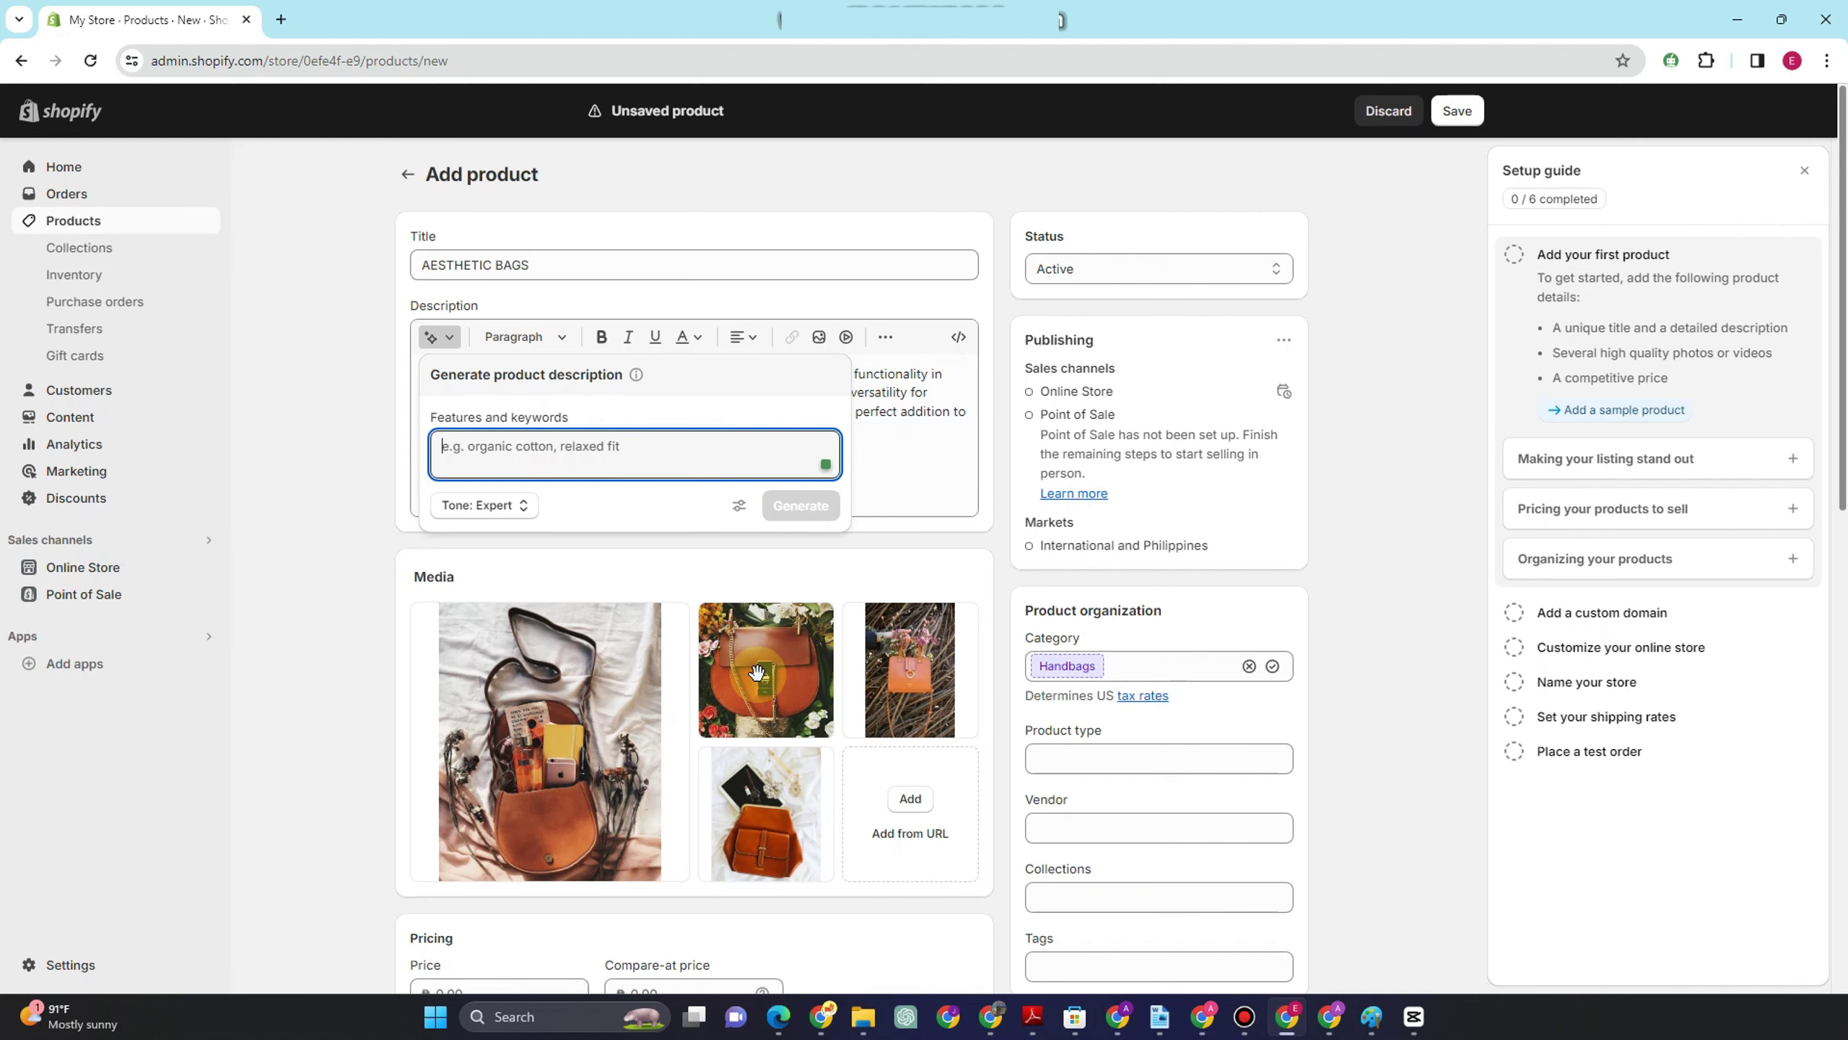
scroll(782, 659, down, 10)
scroll(807, 648, up, 10)
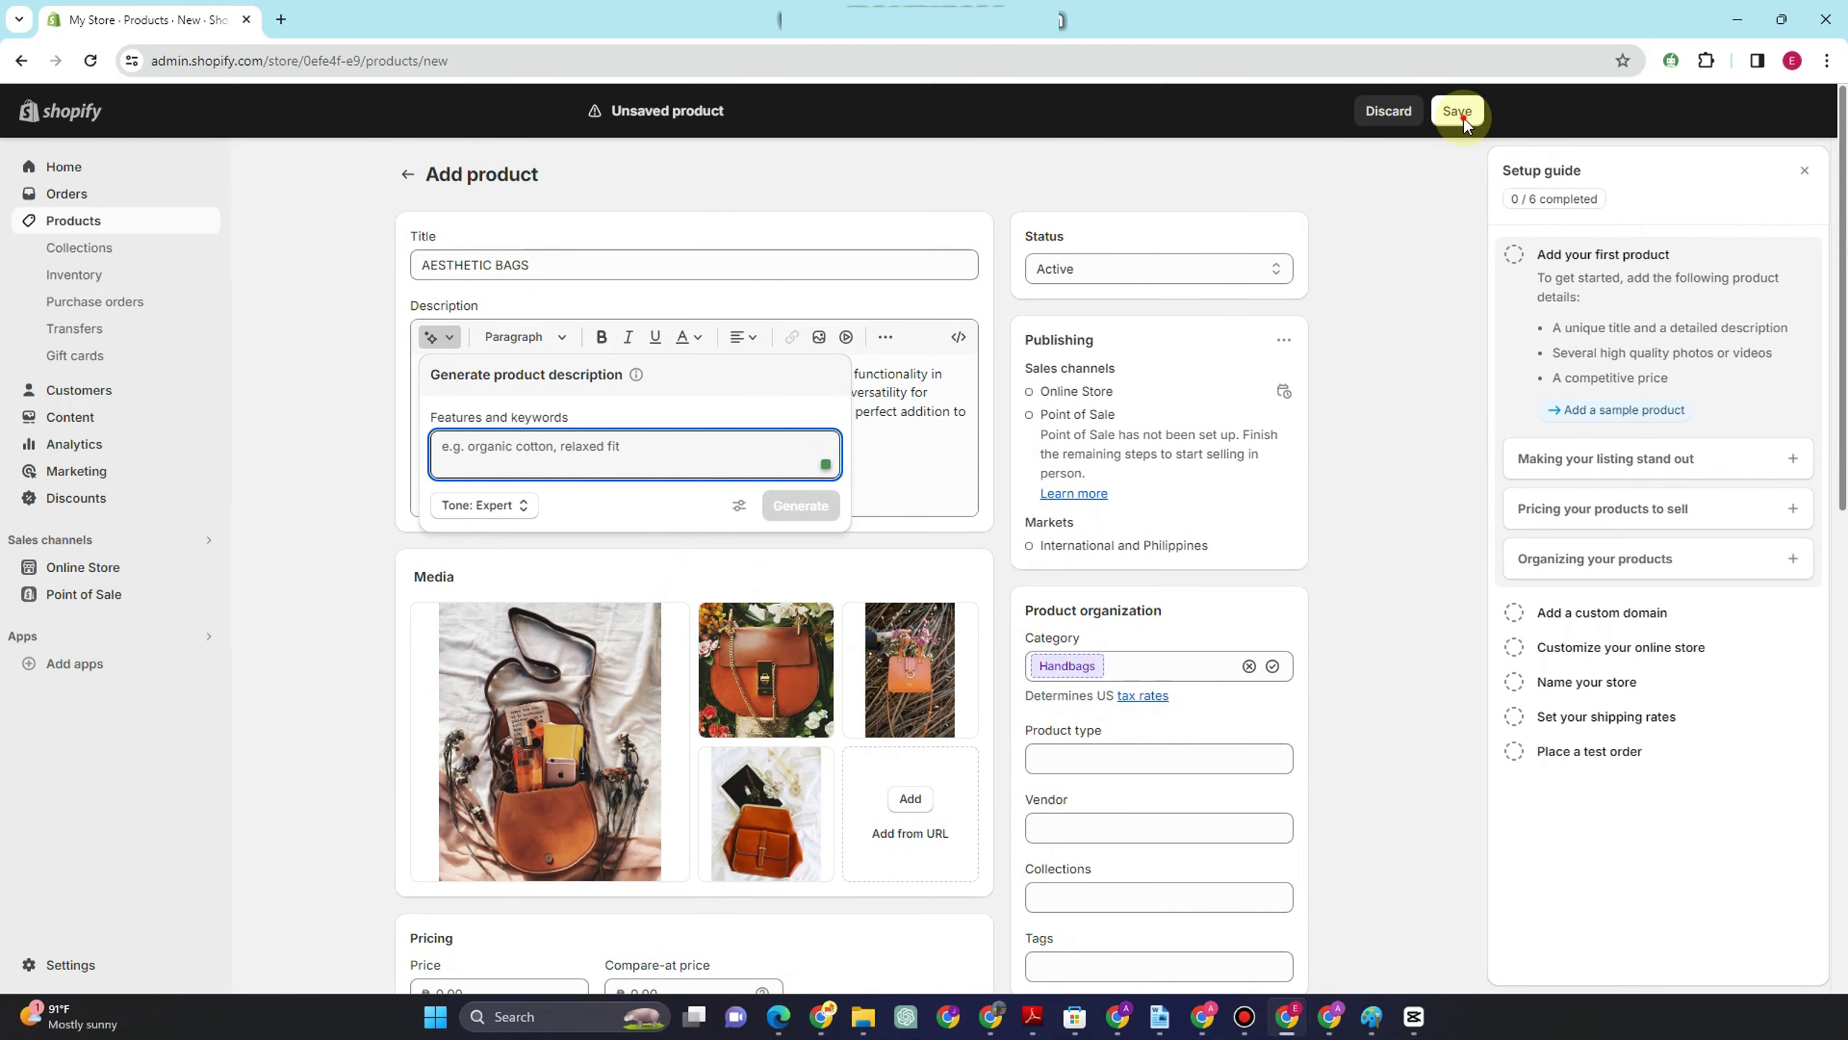
click(1462, 116)
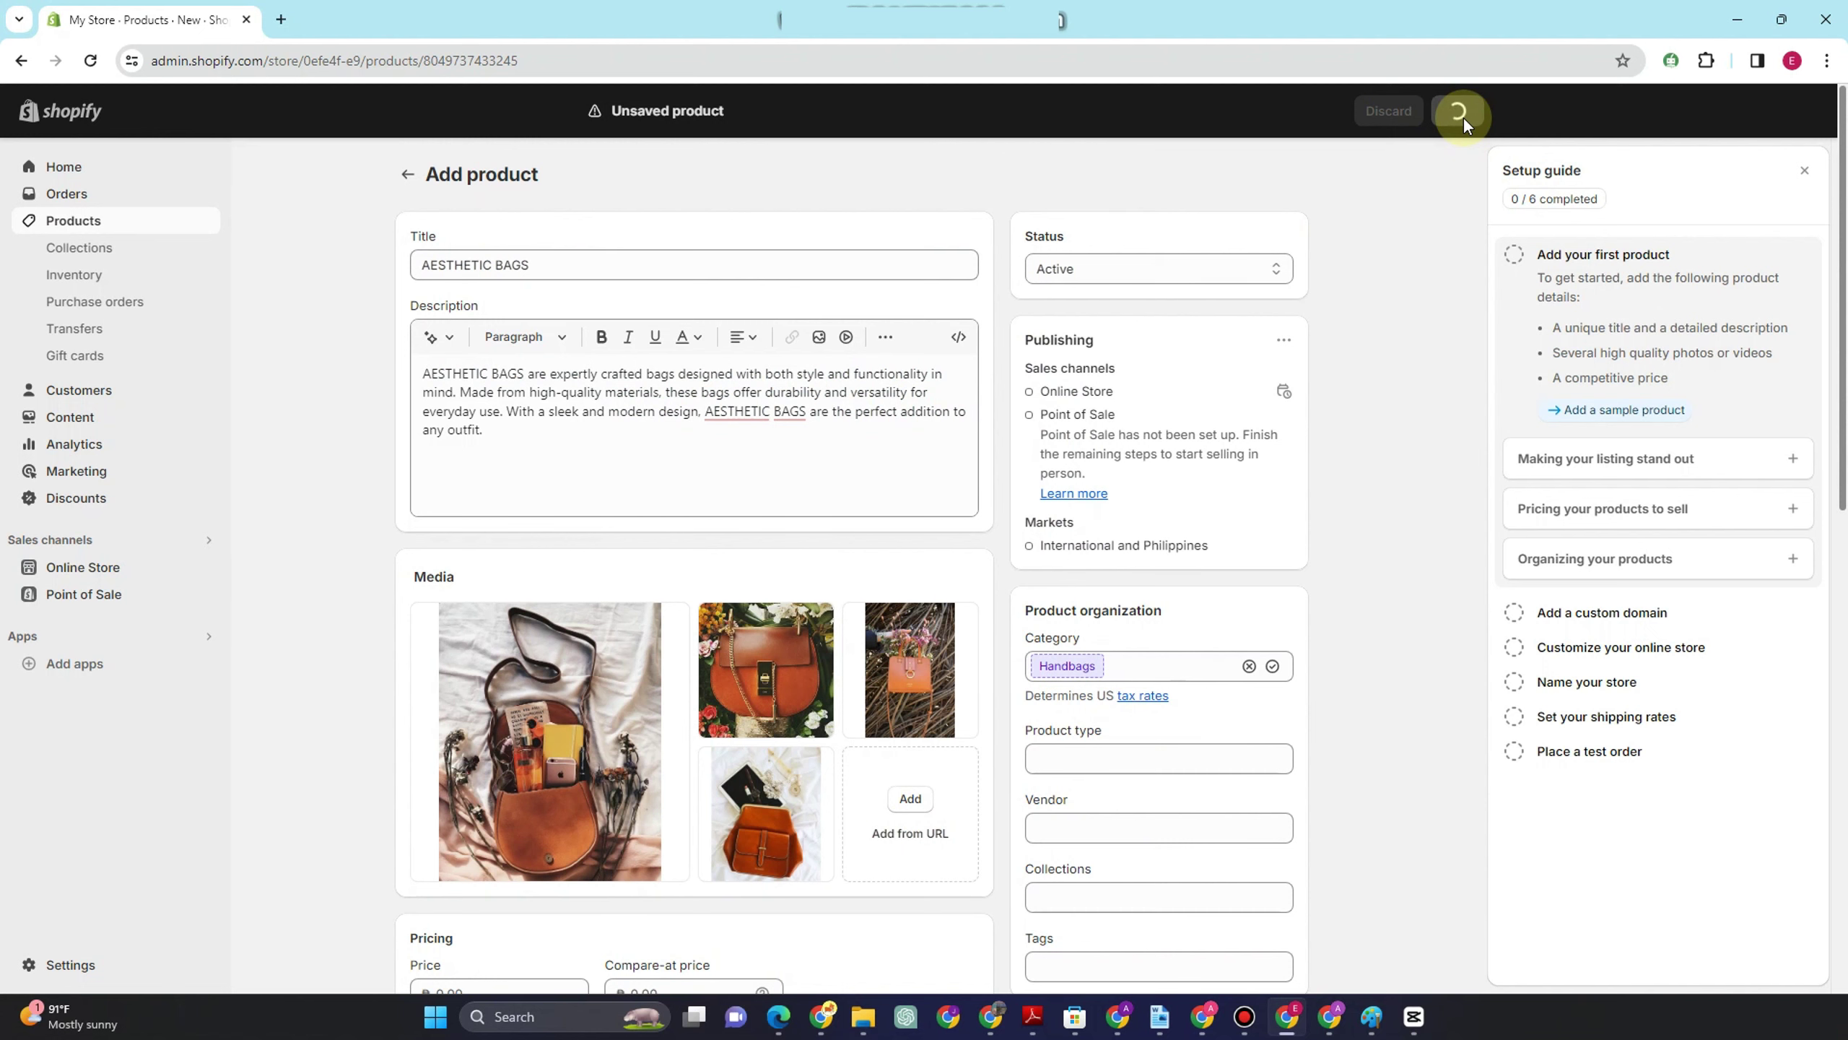
- Create and save a manual collection titled "Bangkok Bag"
click(71, 248)
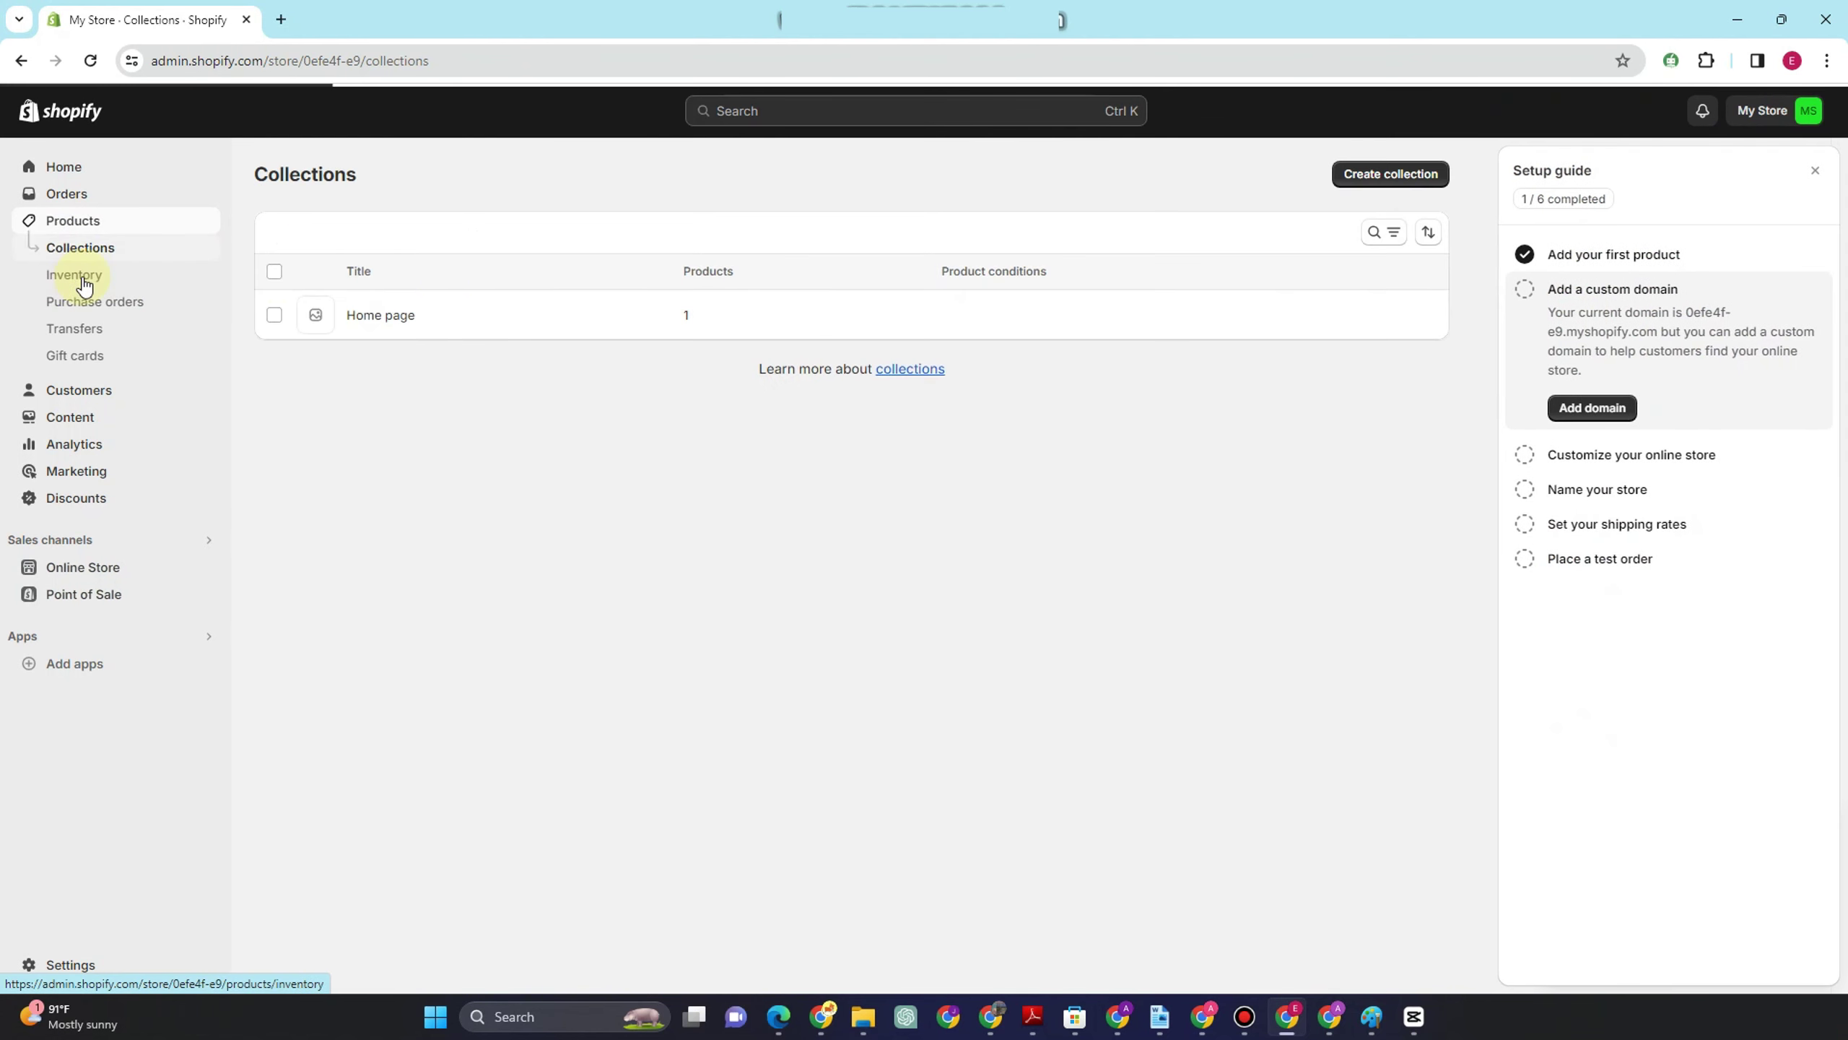
click(1383, 184)
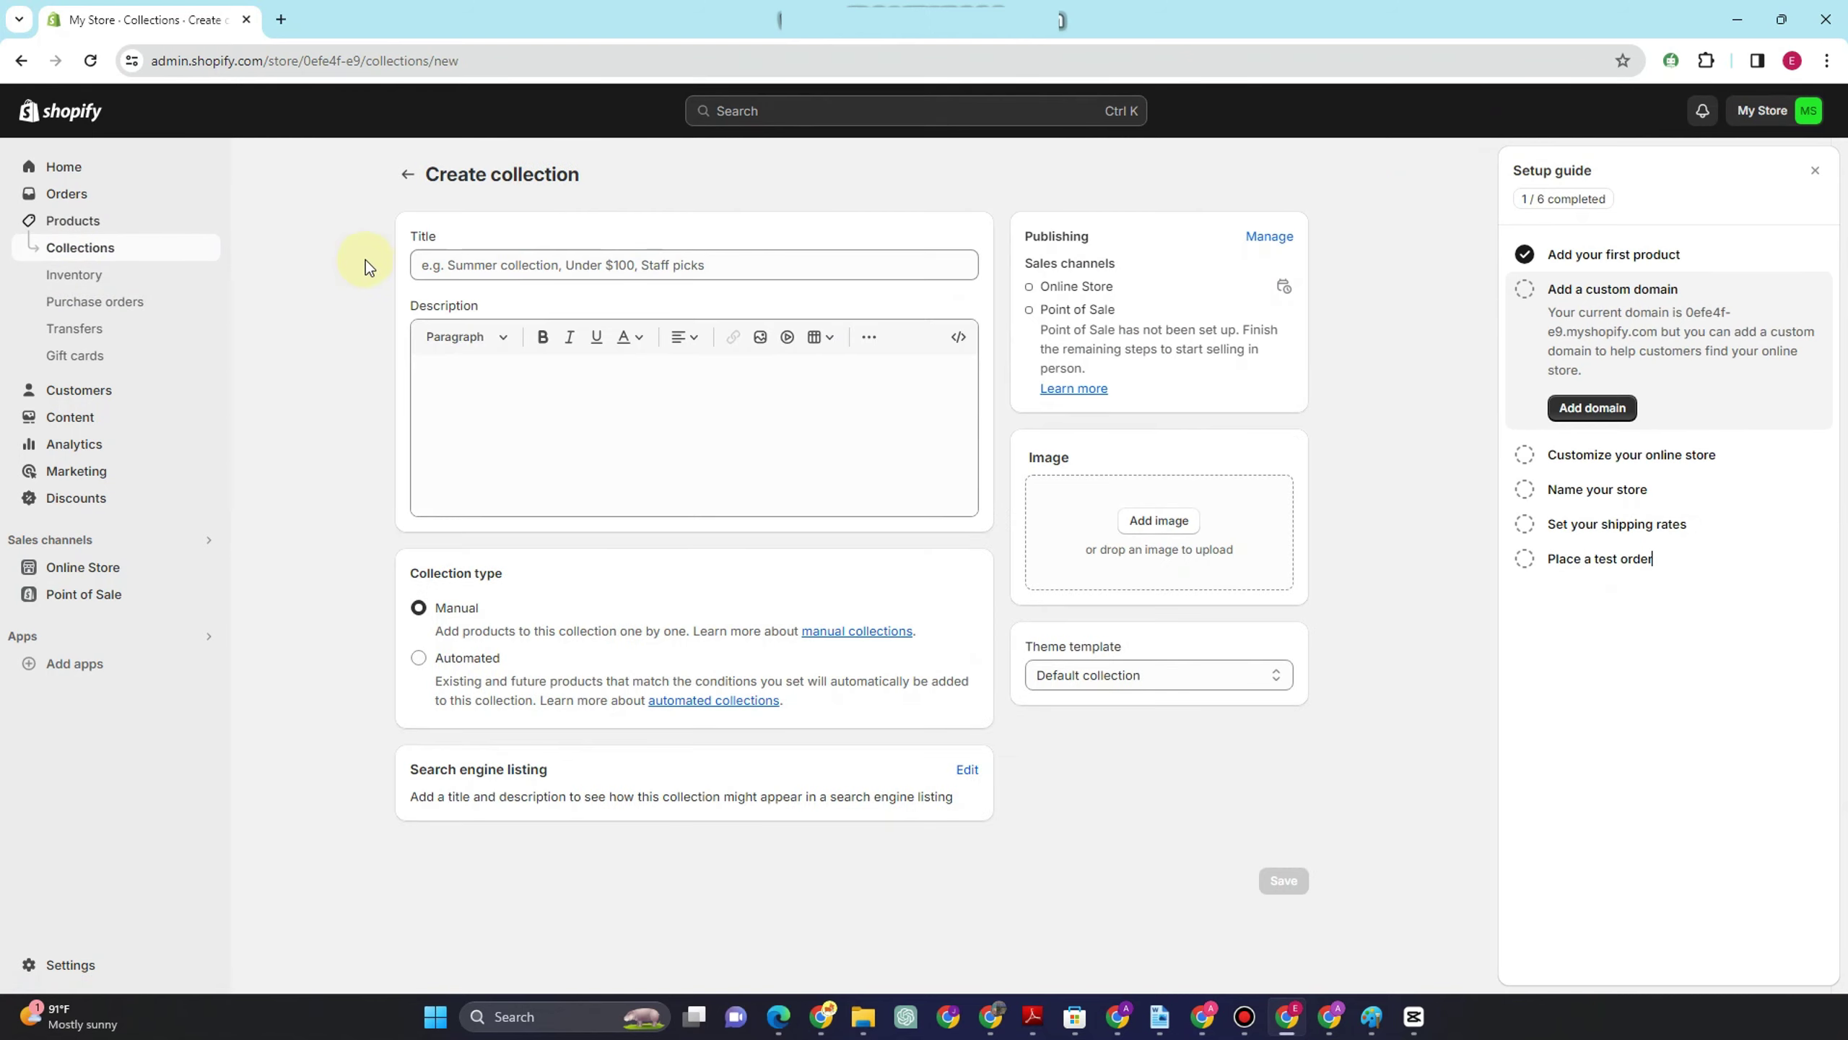
click(479, 257)
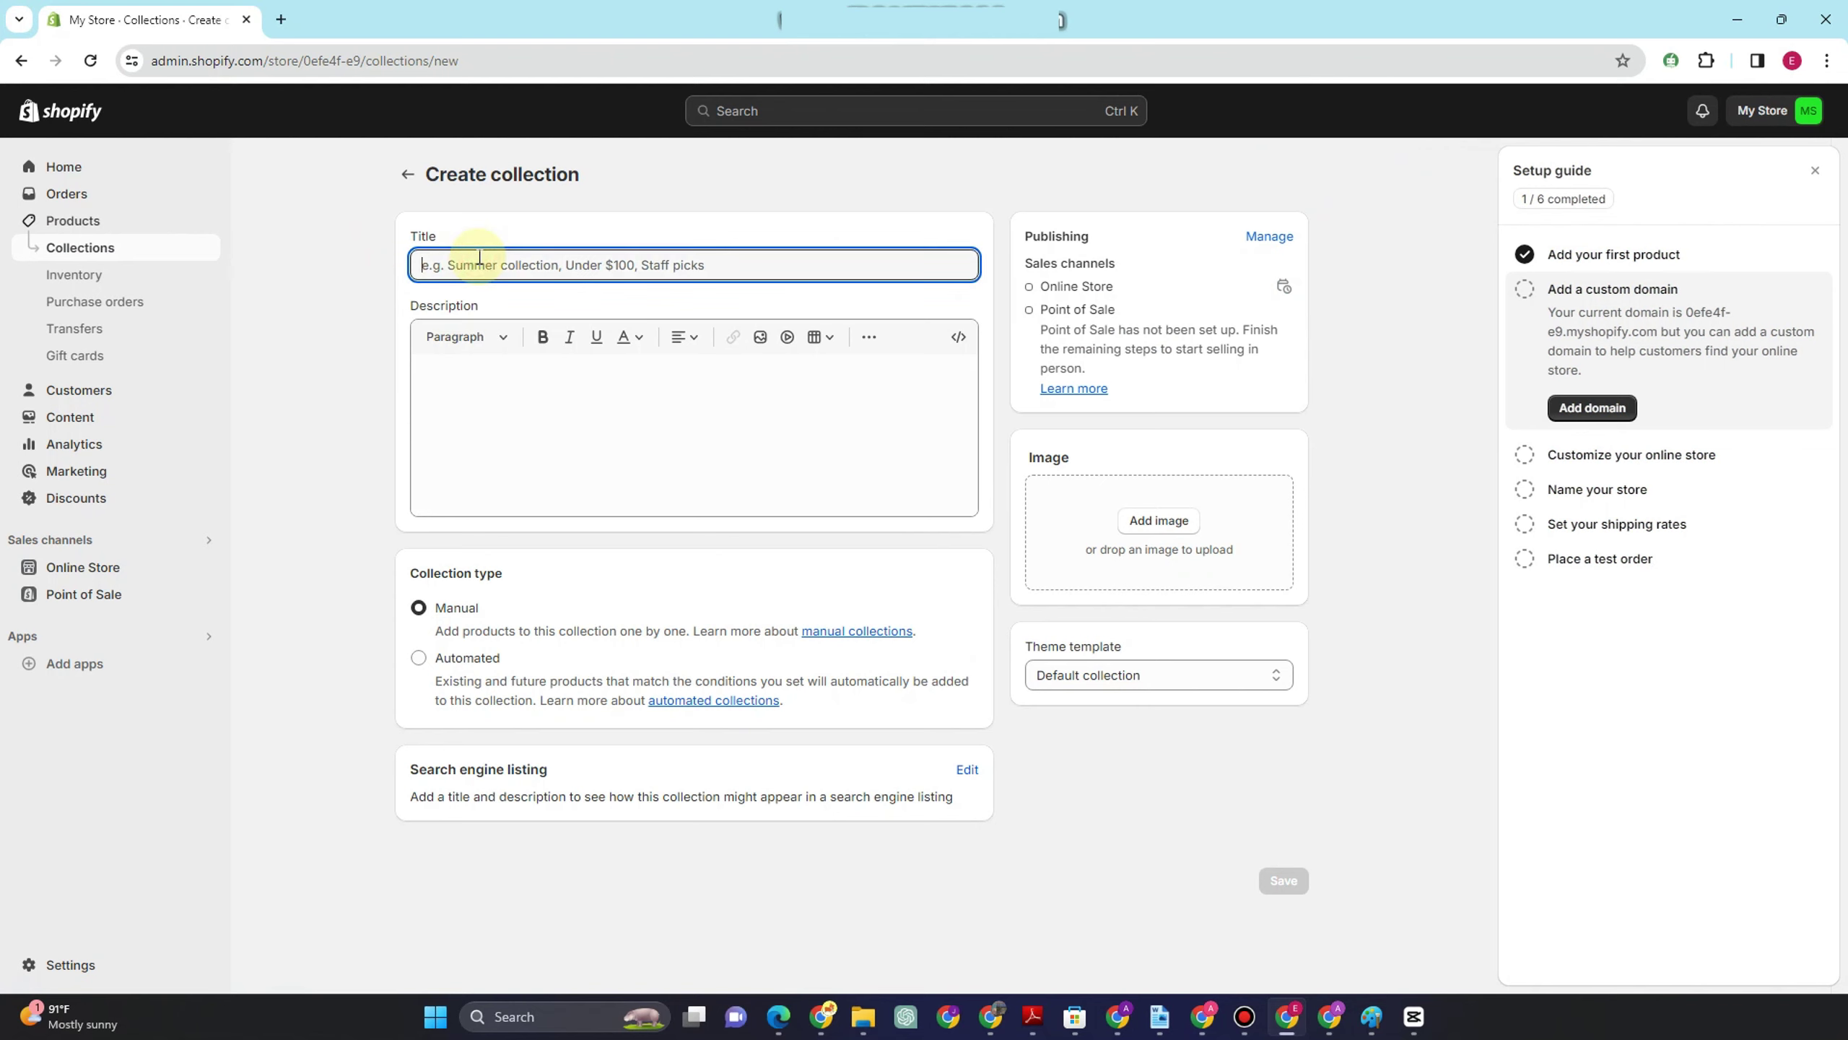
text(Bangkok Bag)
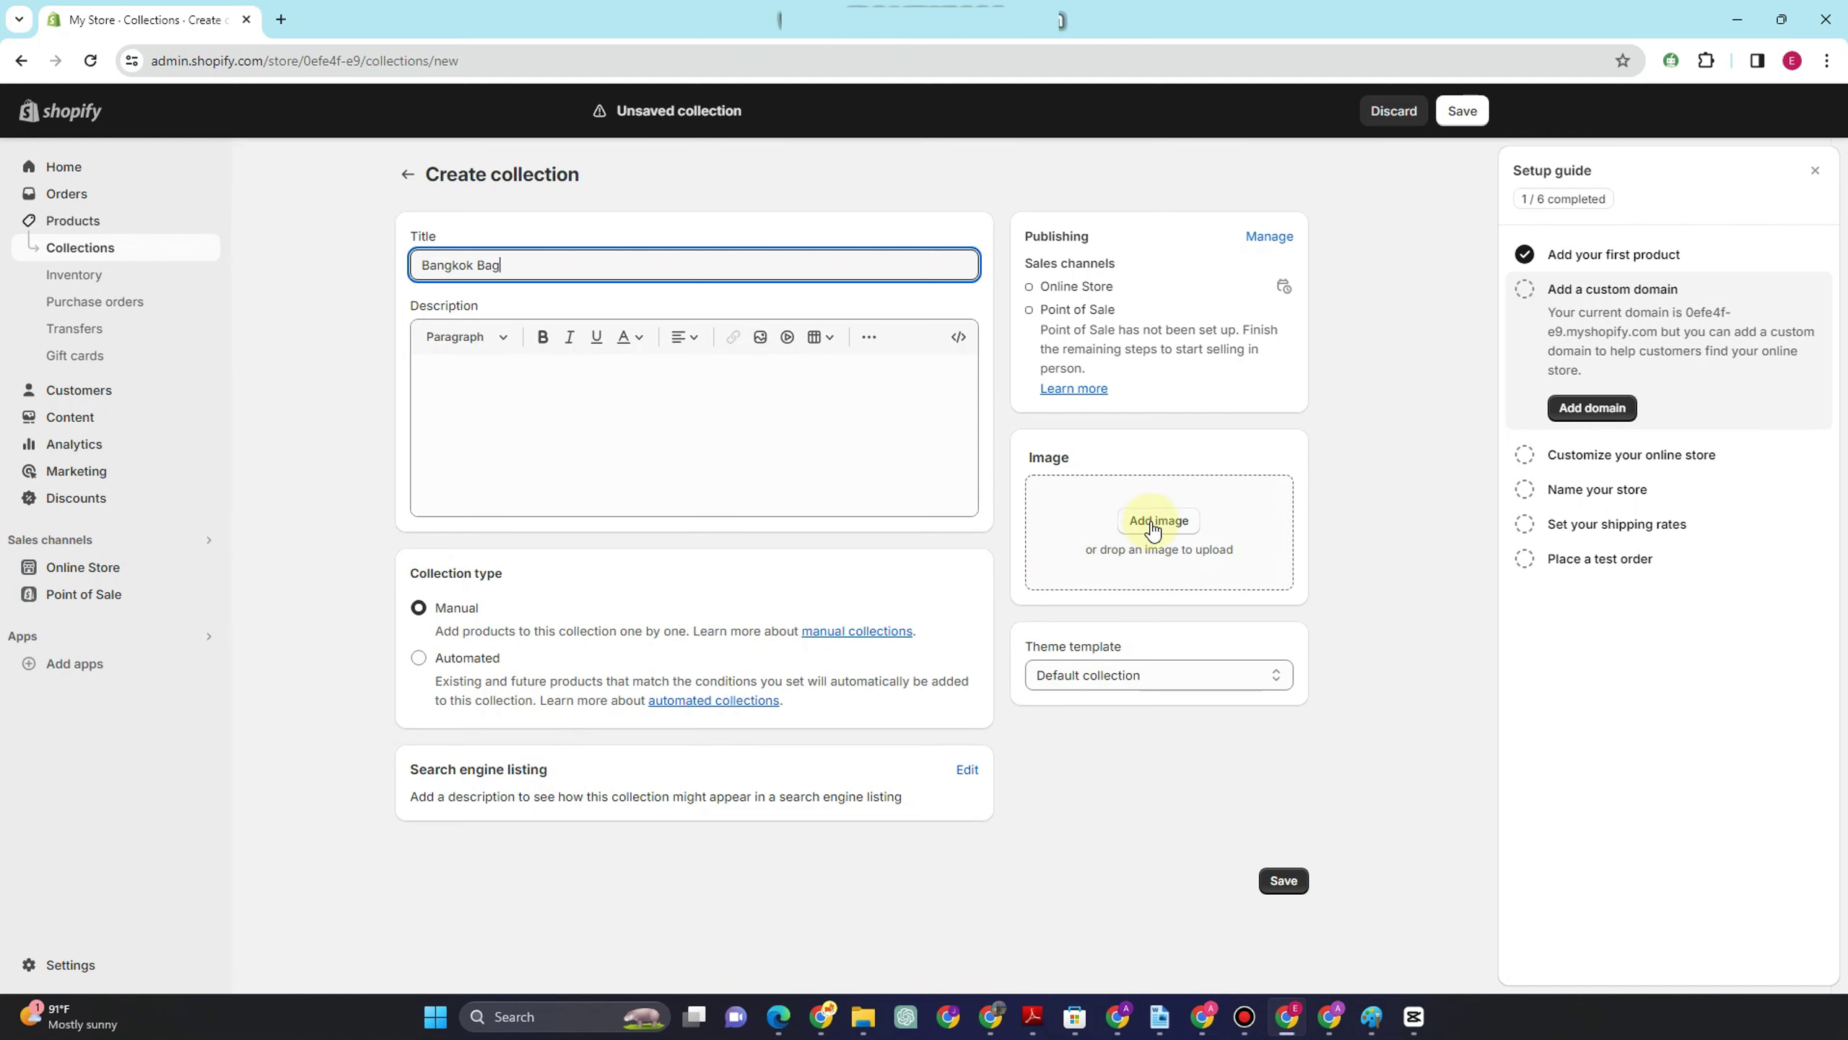
key(alt)
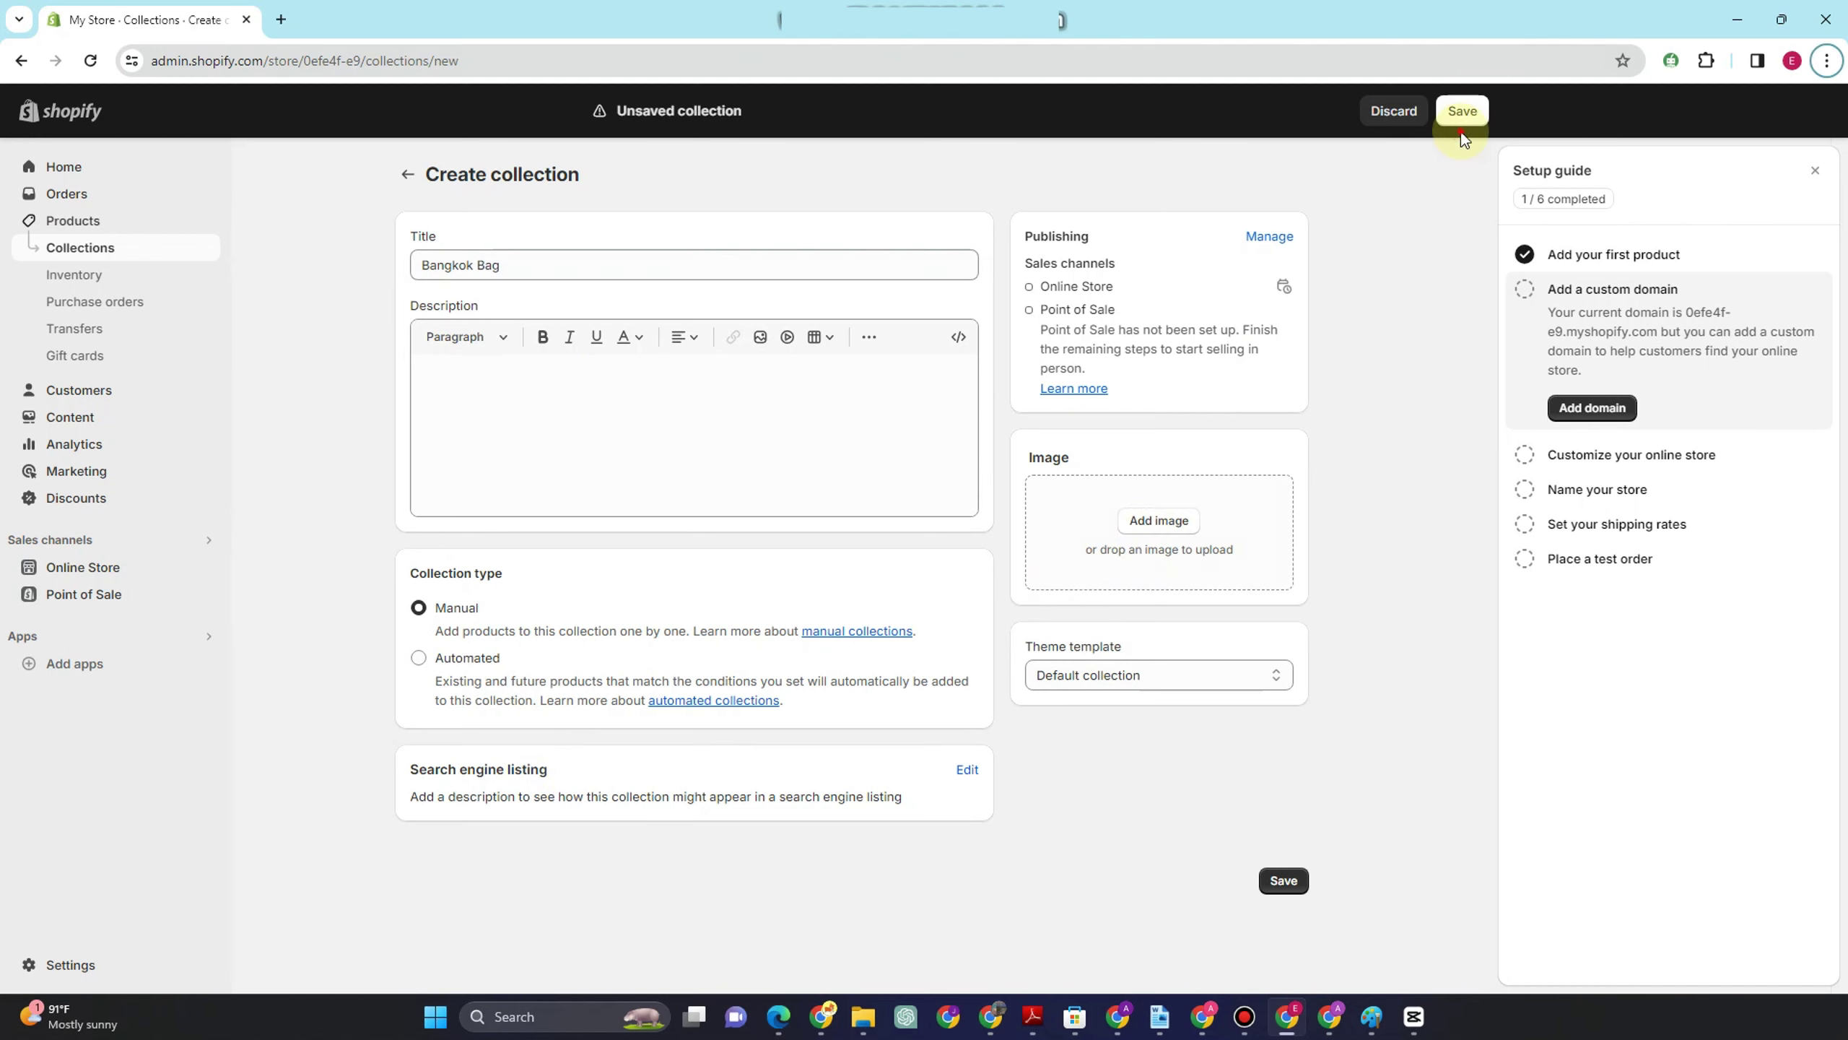
click(1463, 111)
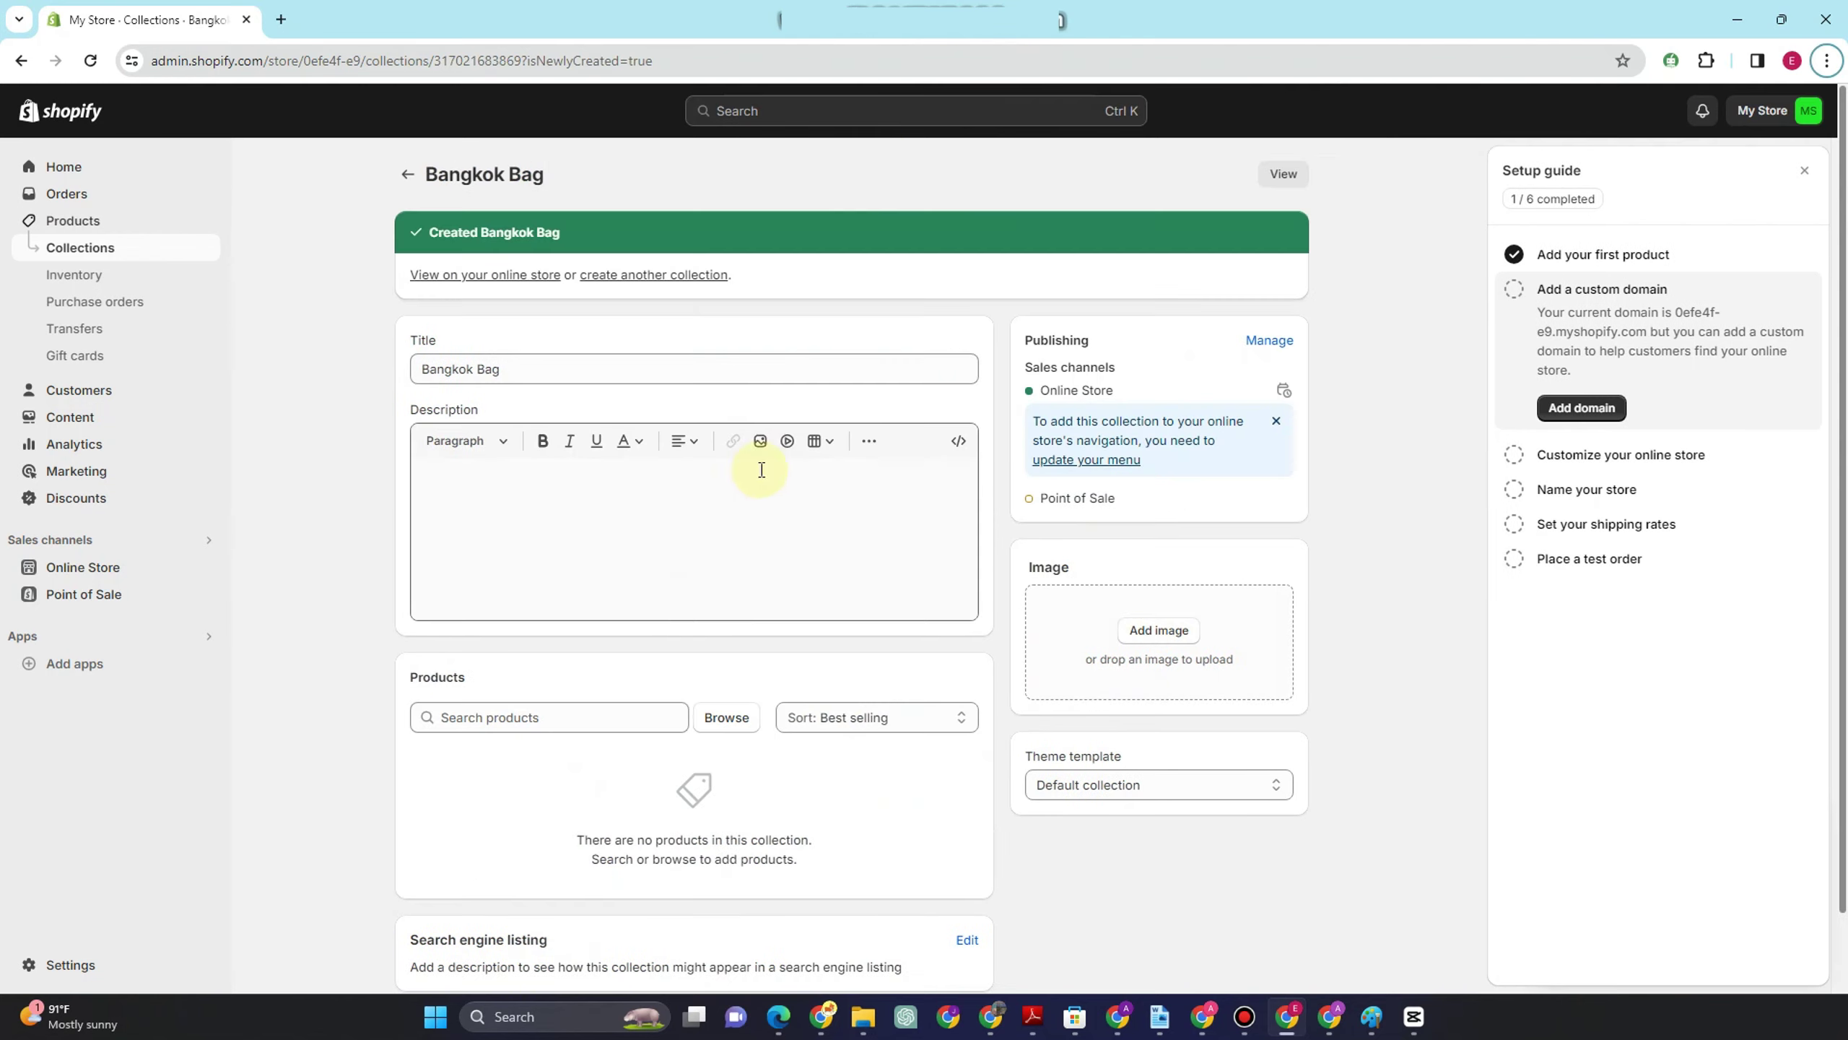
- Add a product titled Bangkok with a photo of the brown shoulder bag and save it
click(719, 721)
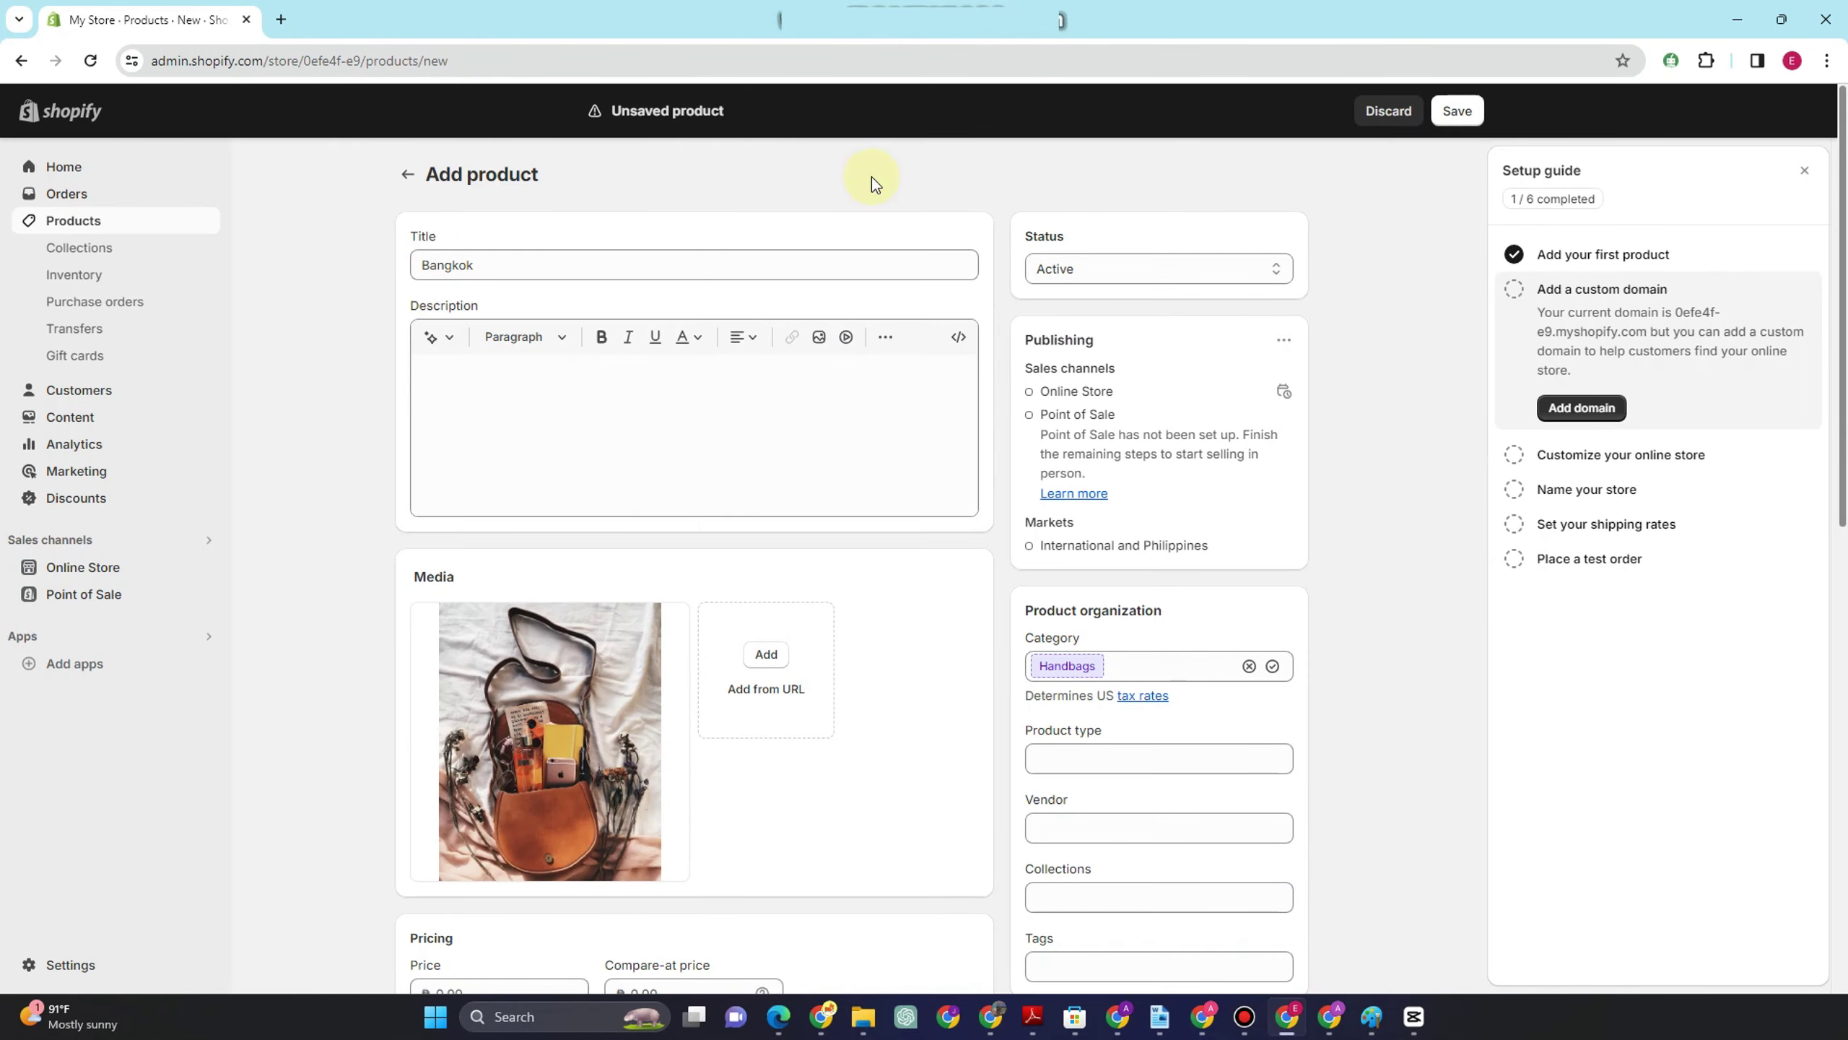
scroll(754, 610, down, 5)
scroll(722, 544, up, 5)
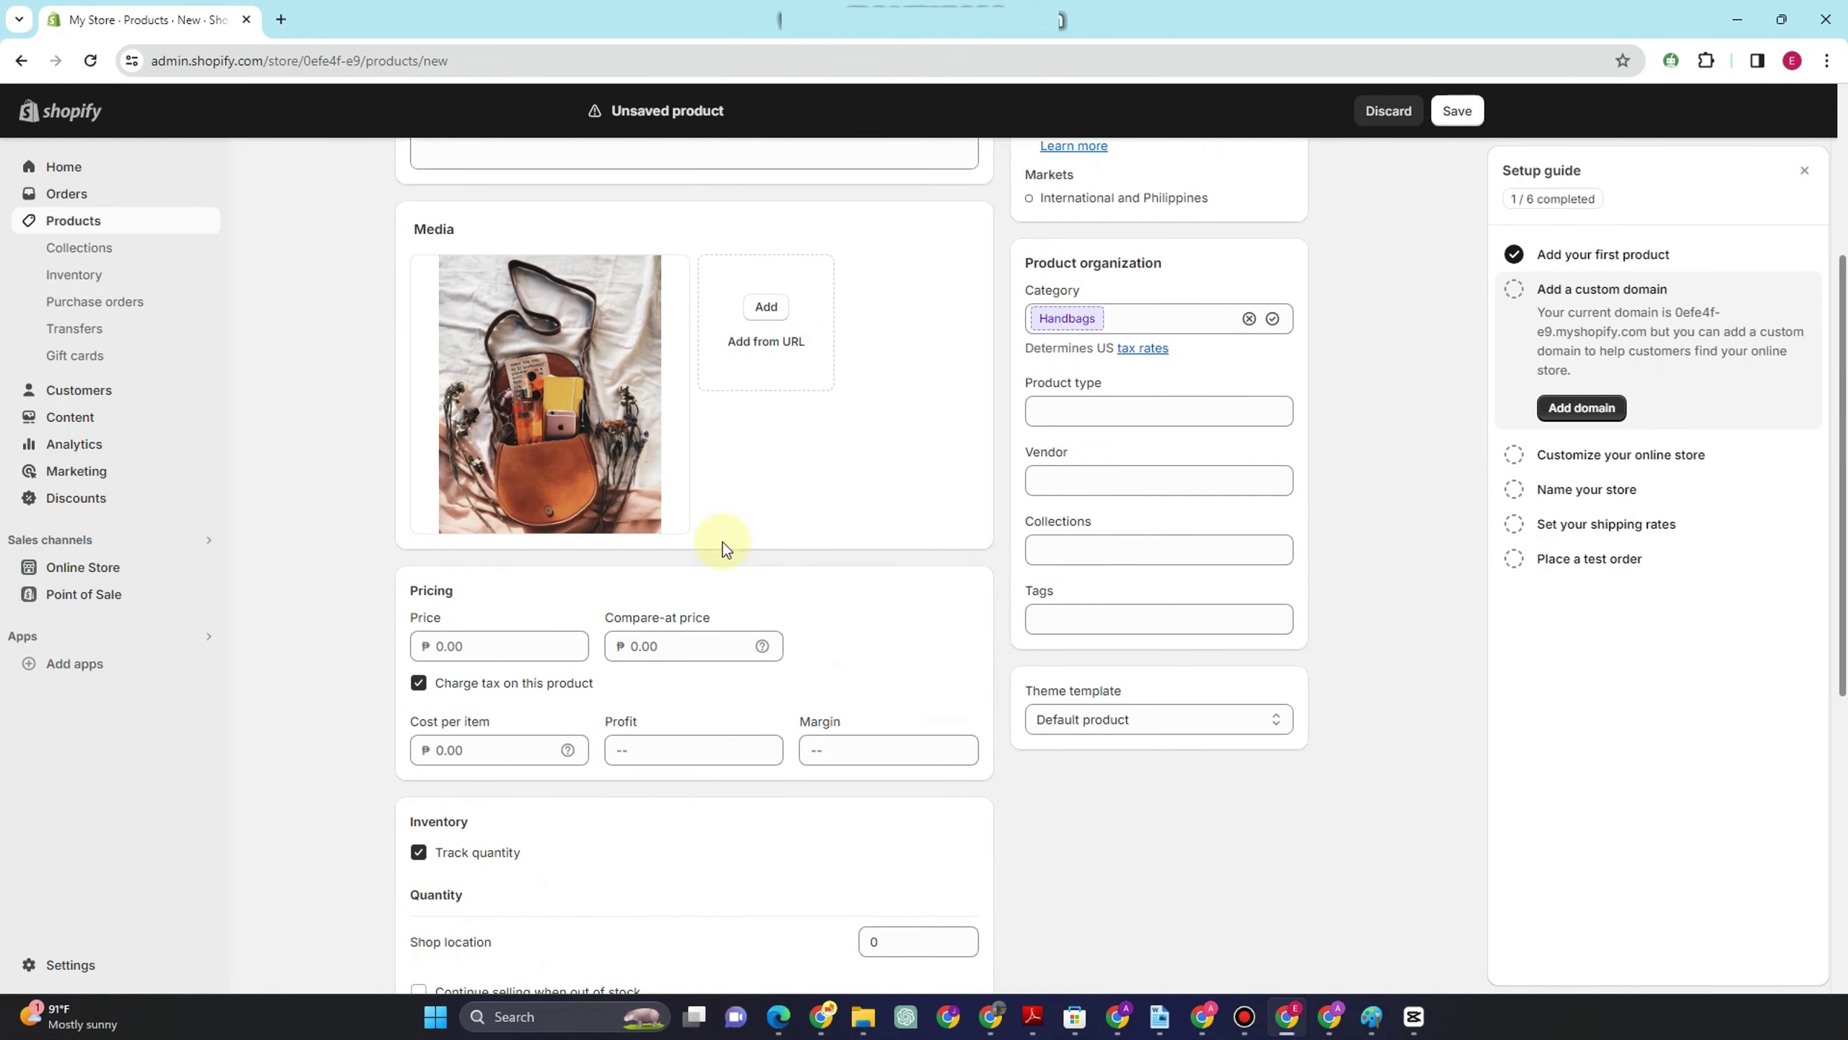
click(1457, 111)
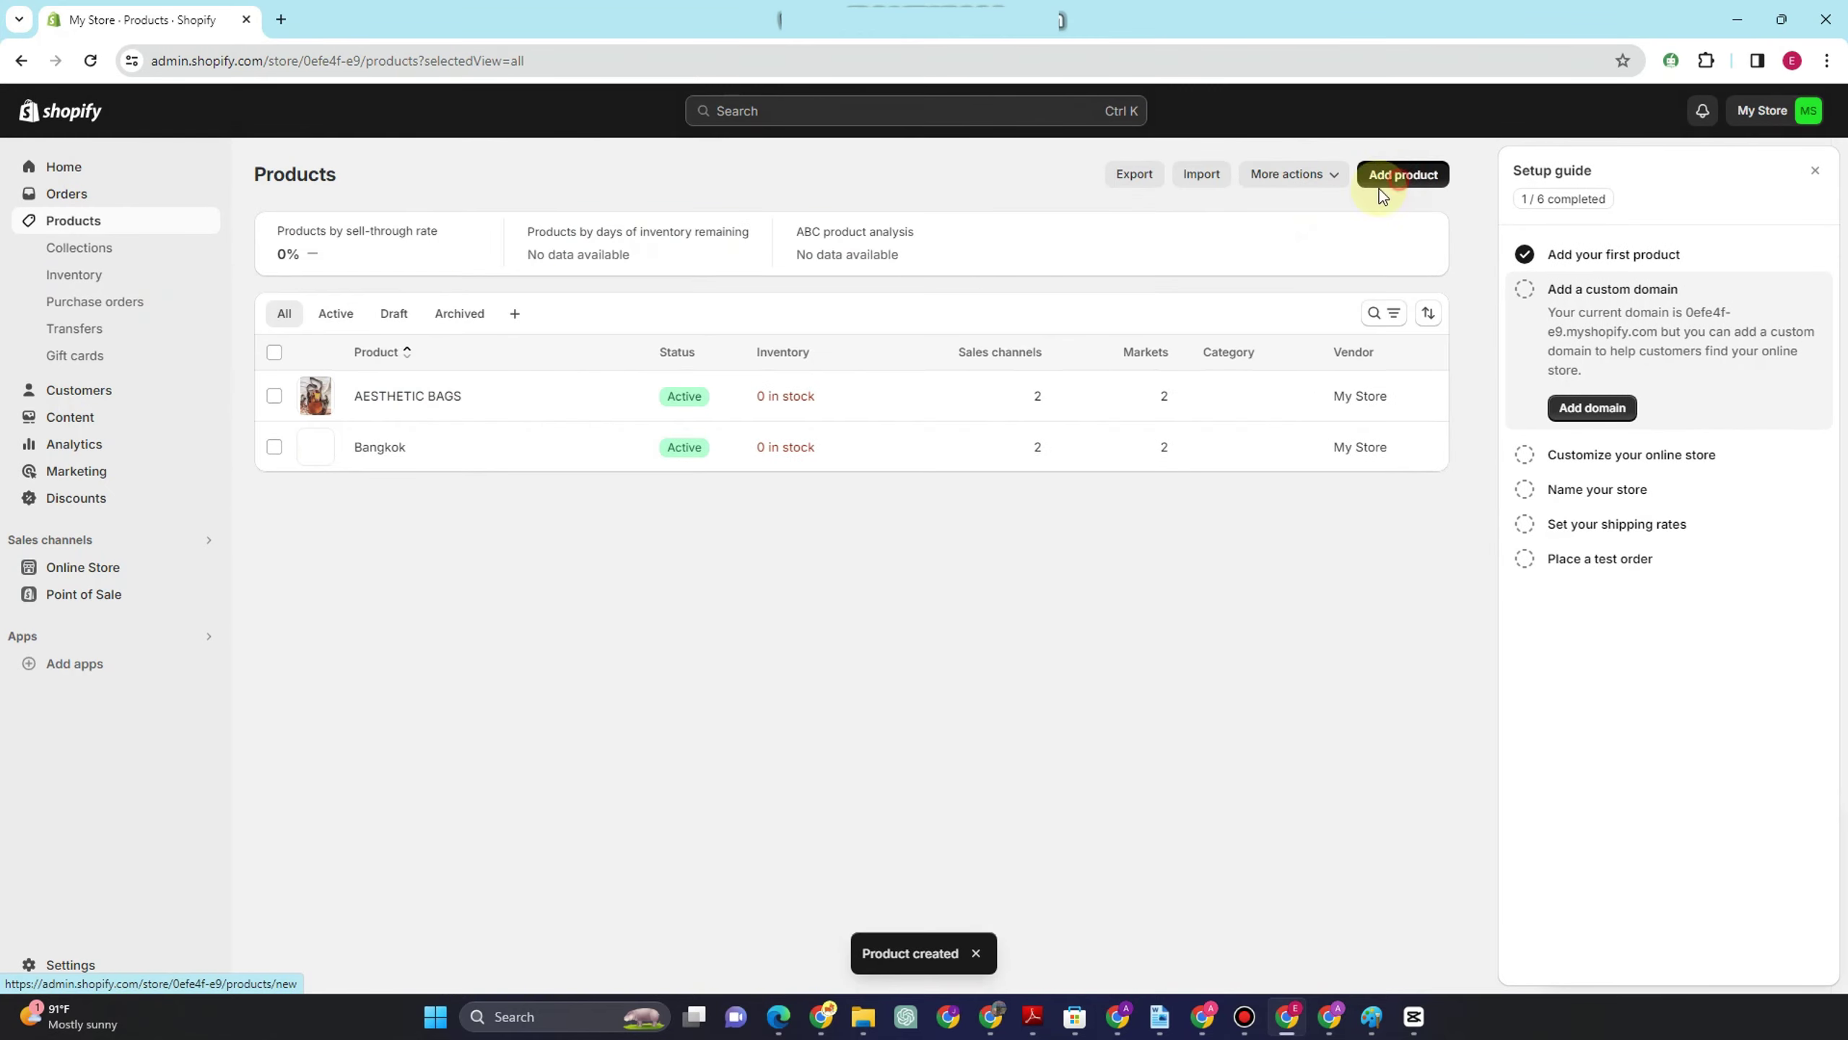
- Add a product titled "Myanmar Bag" with a photo of the brown chain-strap bag and save it
click(1386, 176)
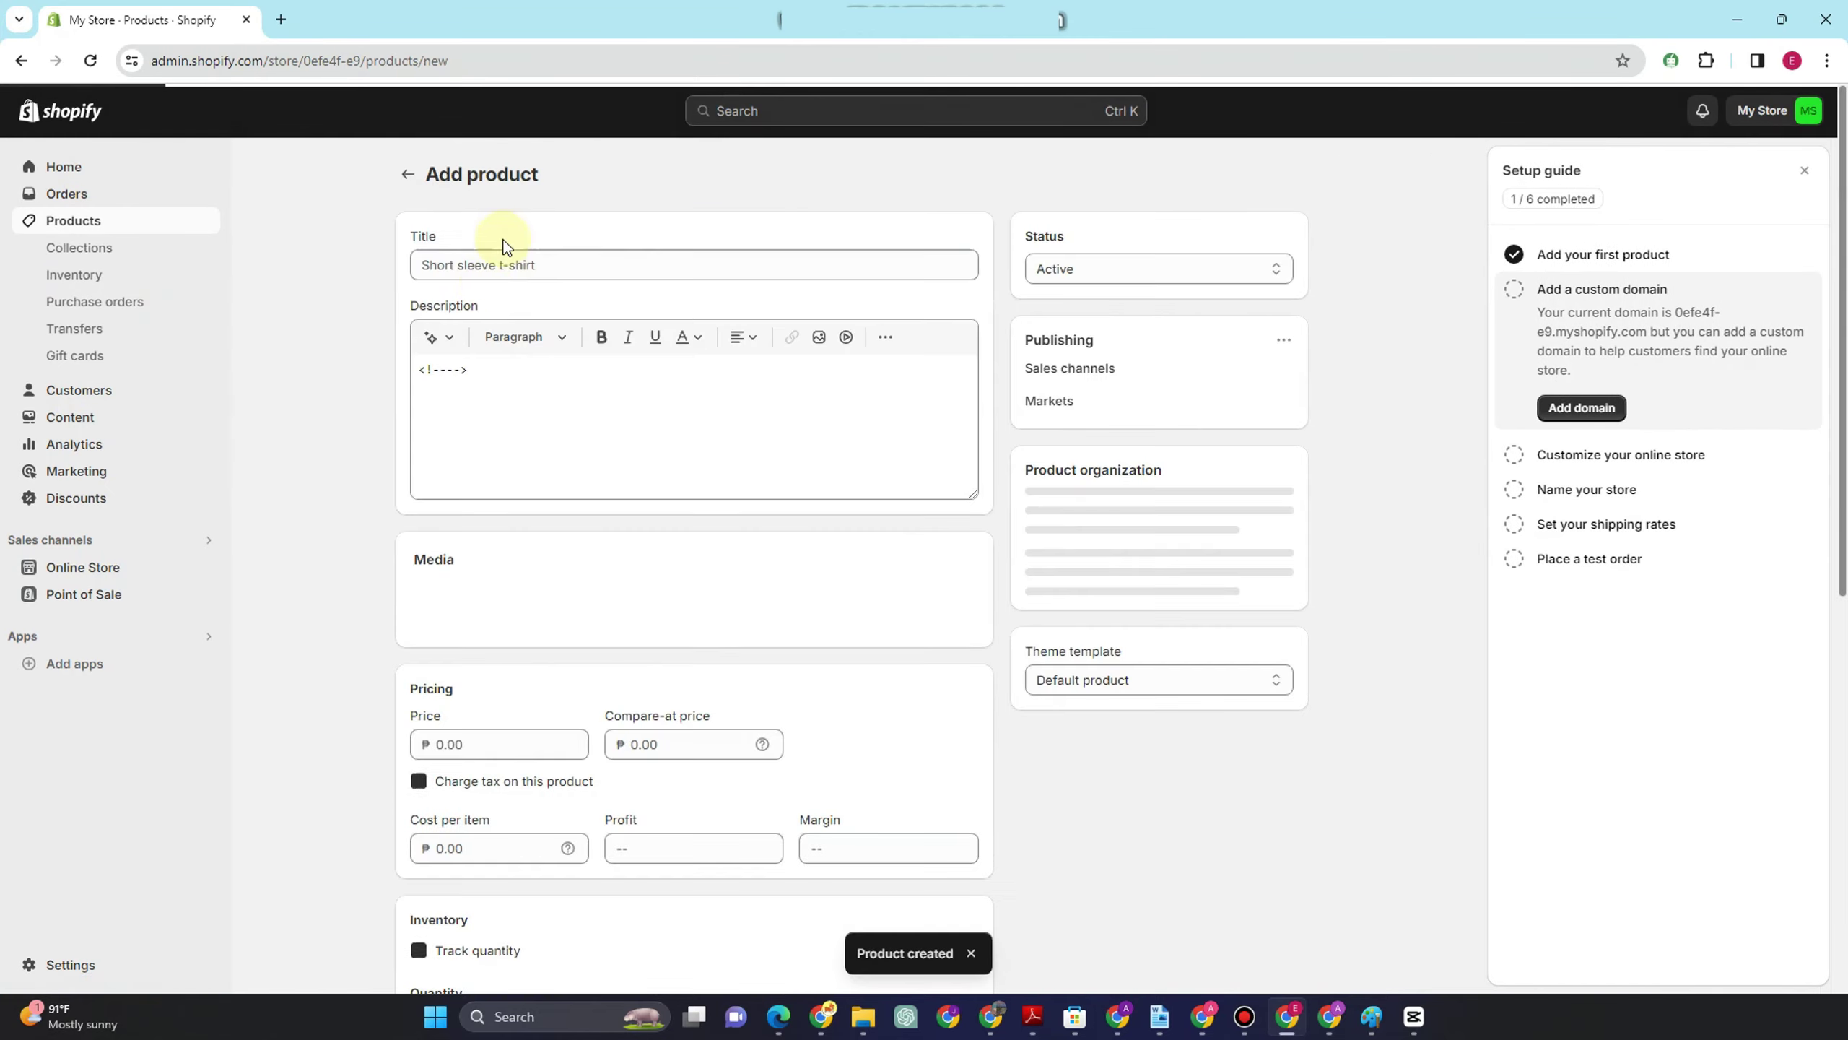
click(476, 264)
text(Myanmar Bag)
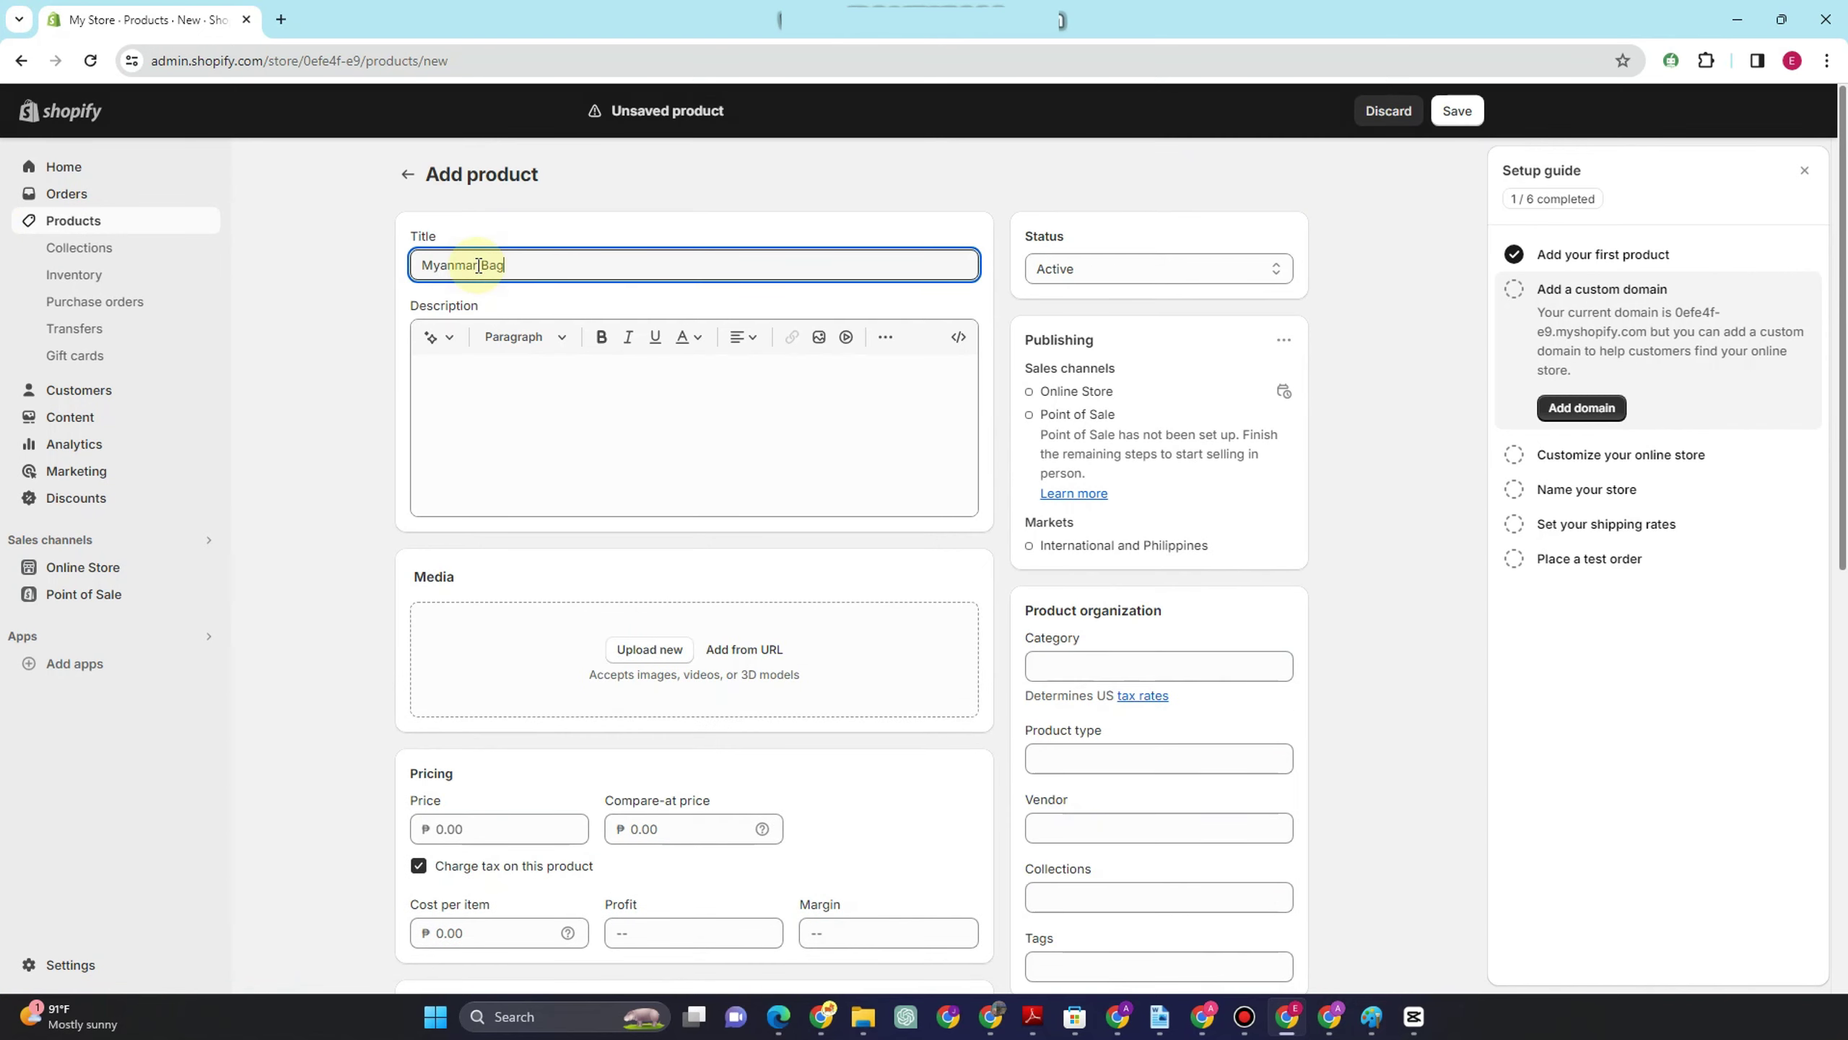
click(649, 648)
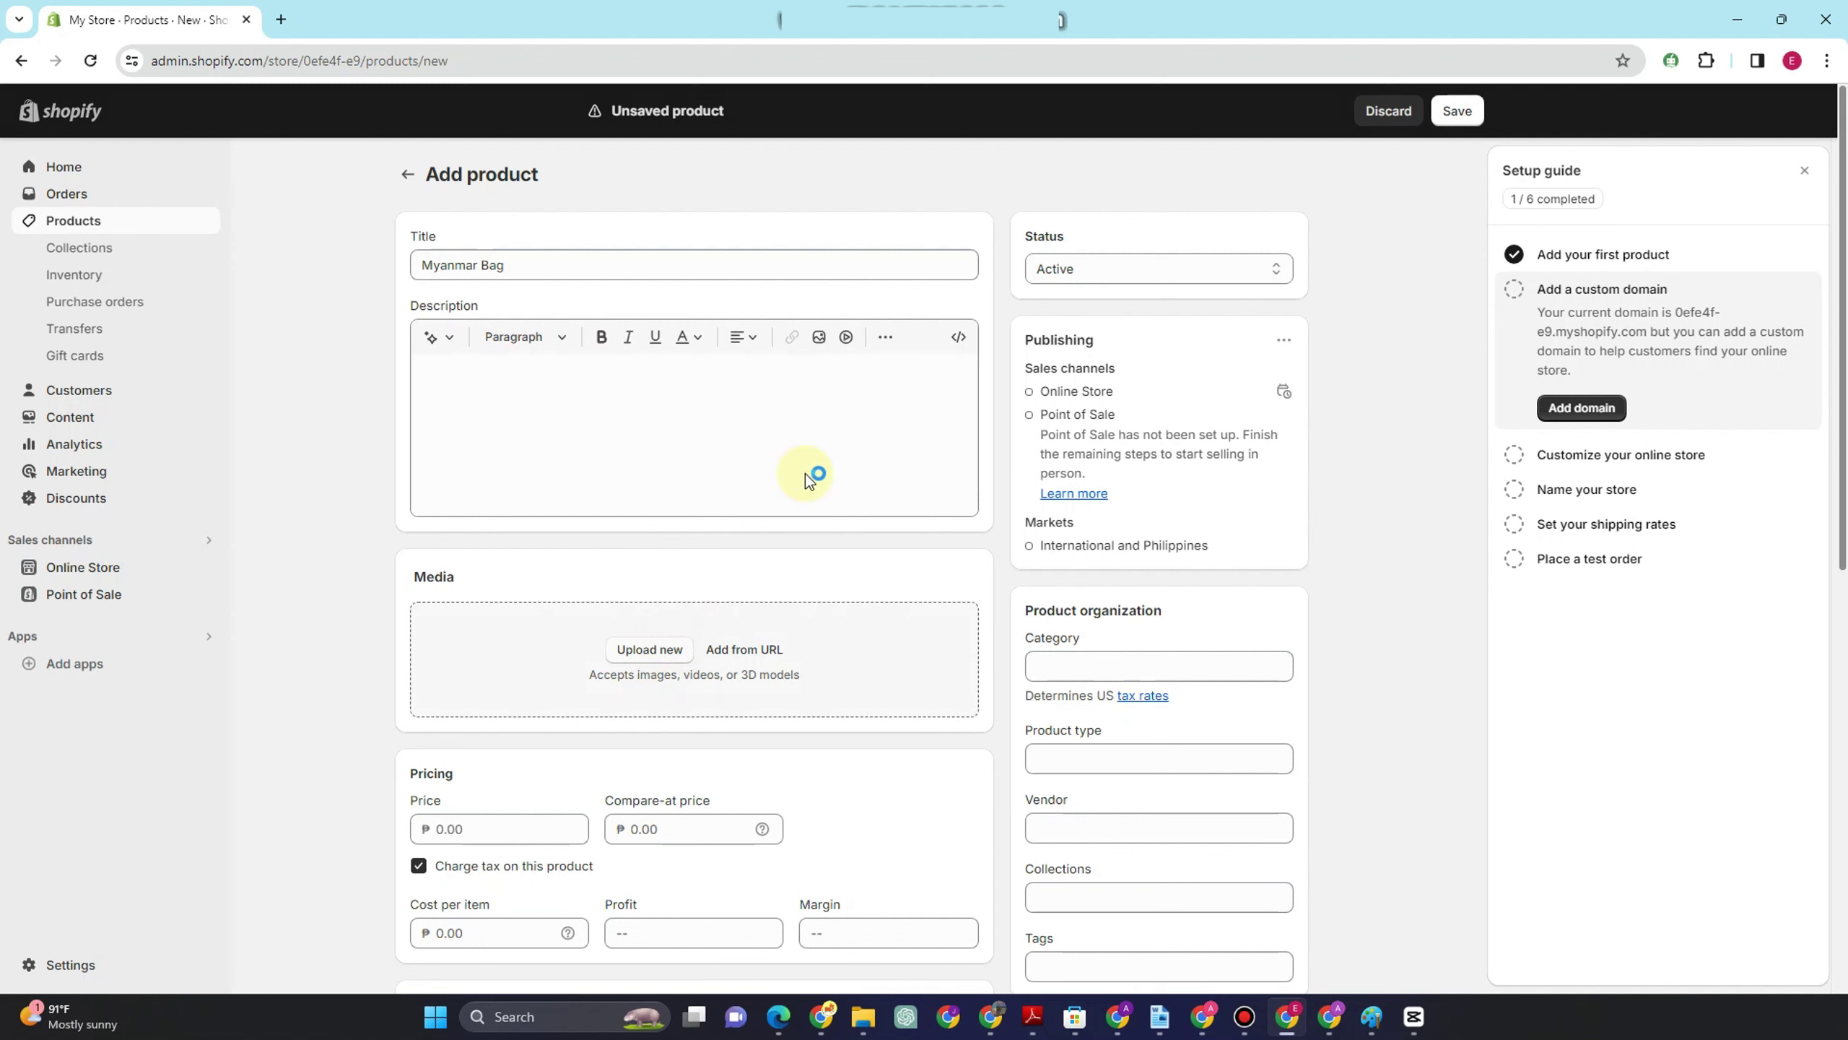
key(ctrl+s)
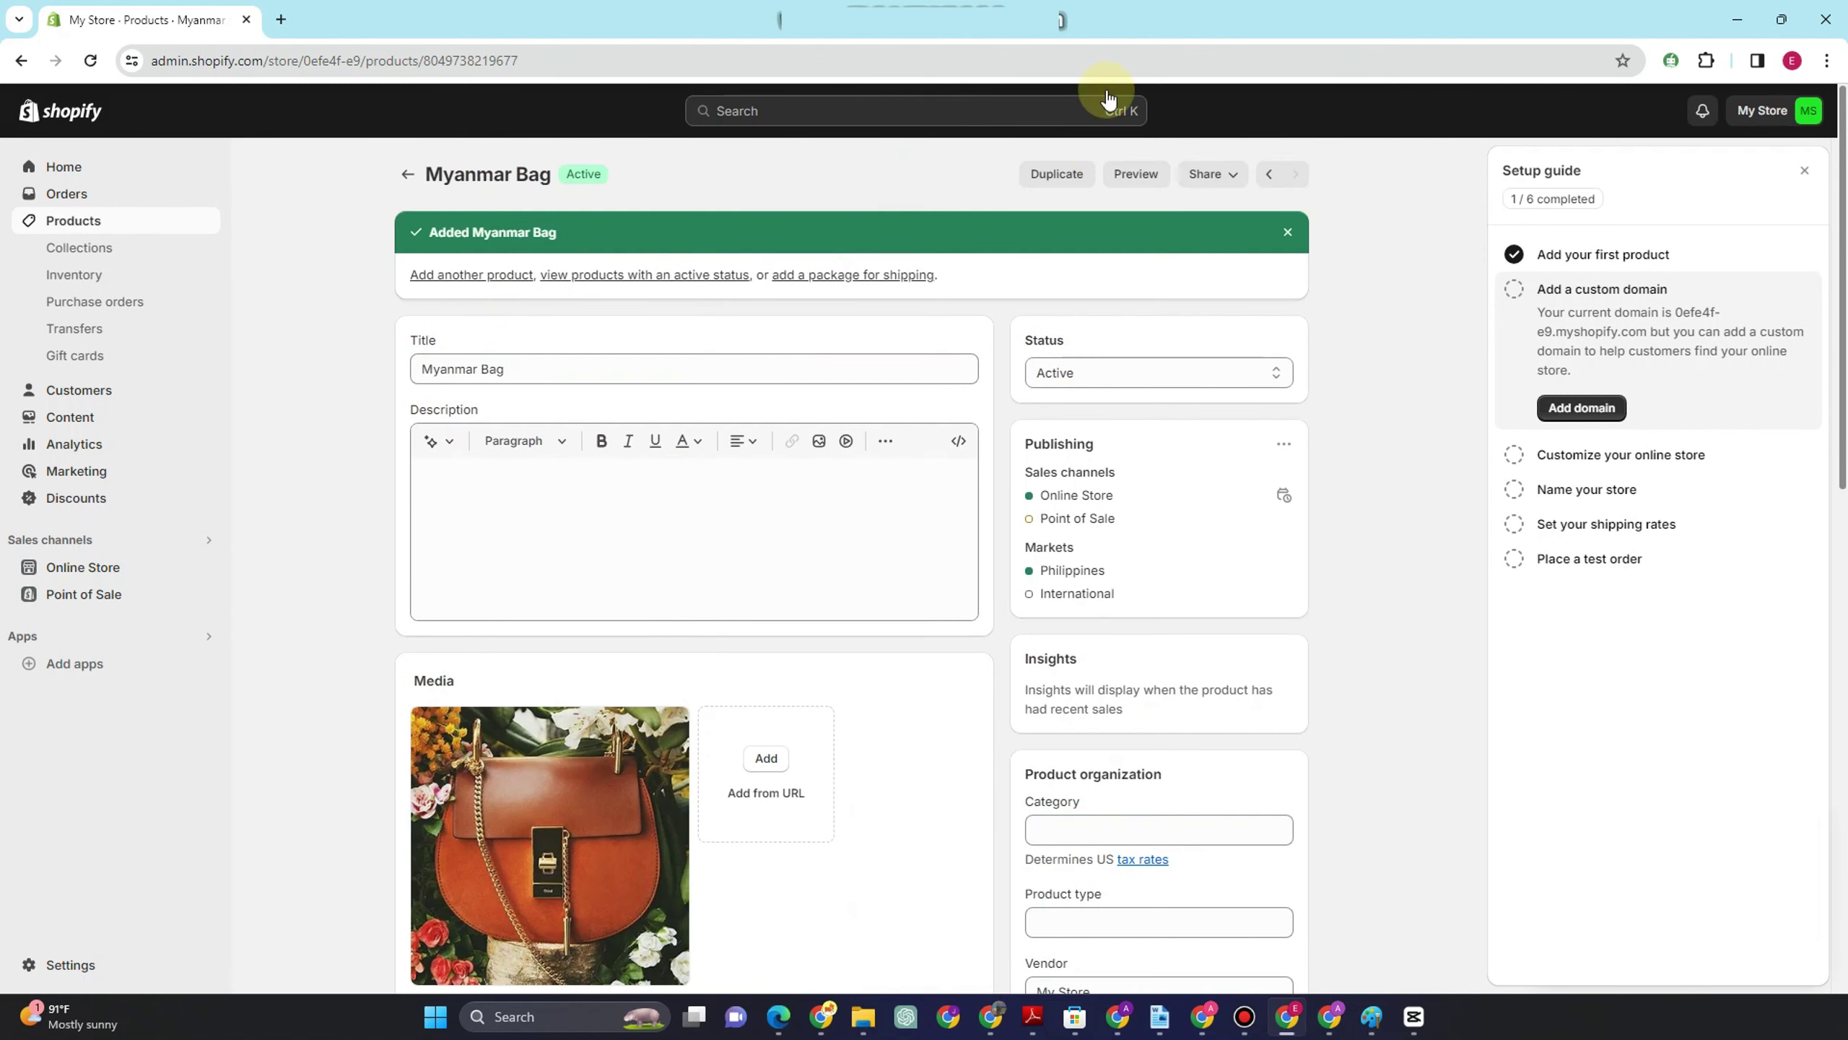
- Add a product titled "Laos Bag" with a photo of the small orange handbag and save it
click(409, 181)
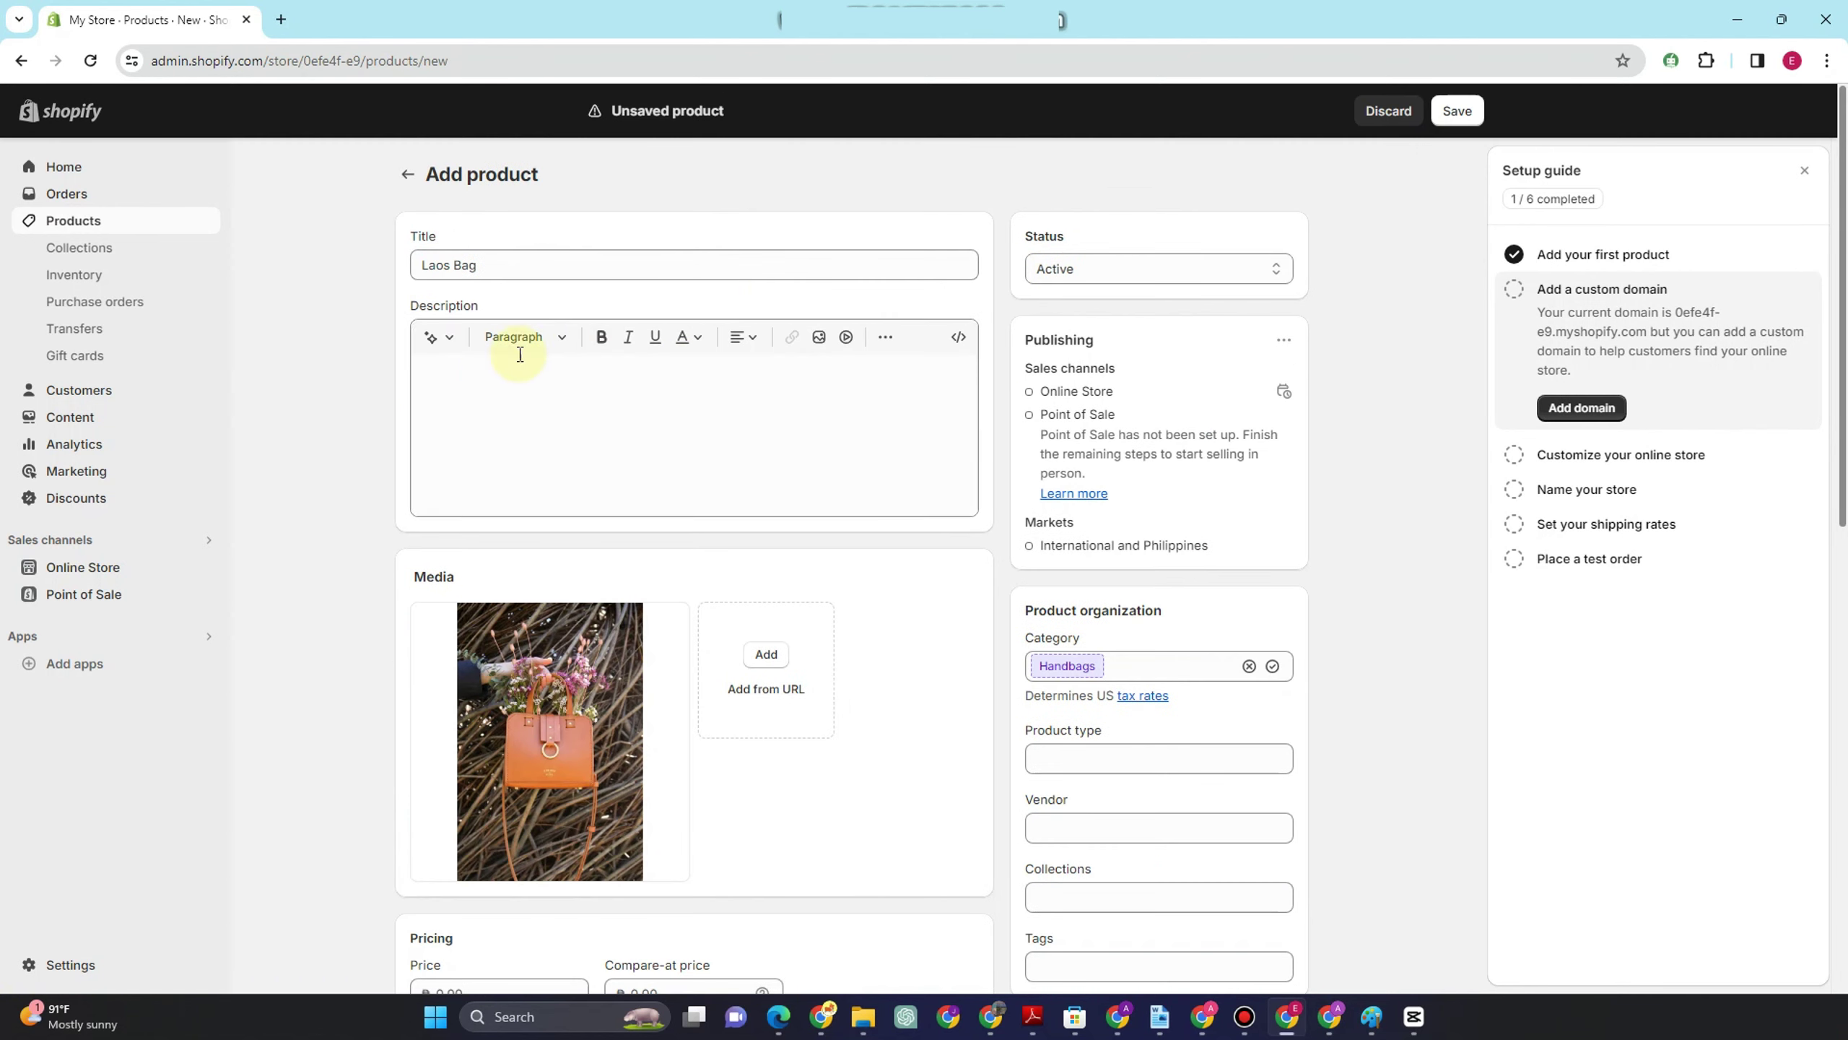
click(528, 252)
click(507, 384)
scroll(847, 796, down, 4)
scroll(847, 796, down, 4)
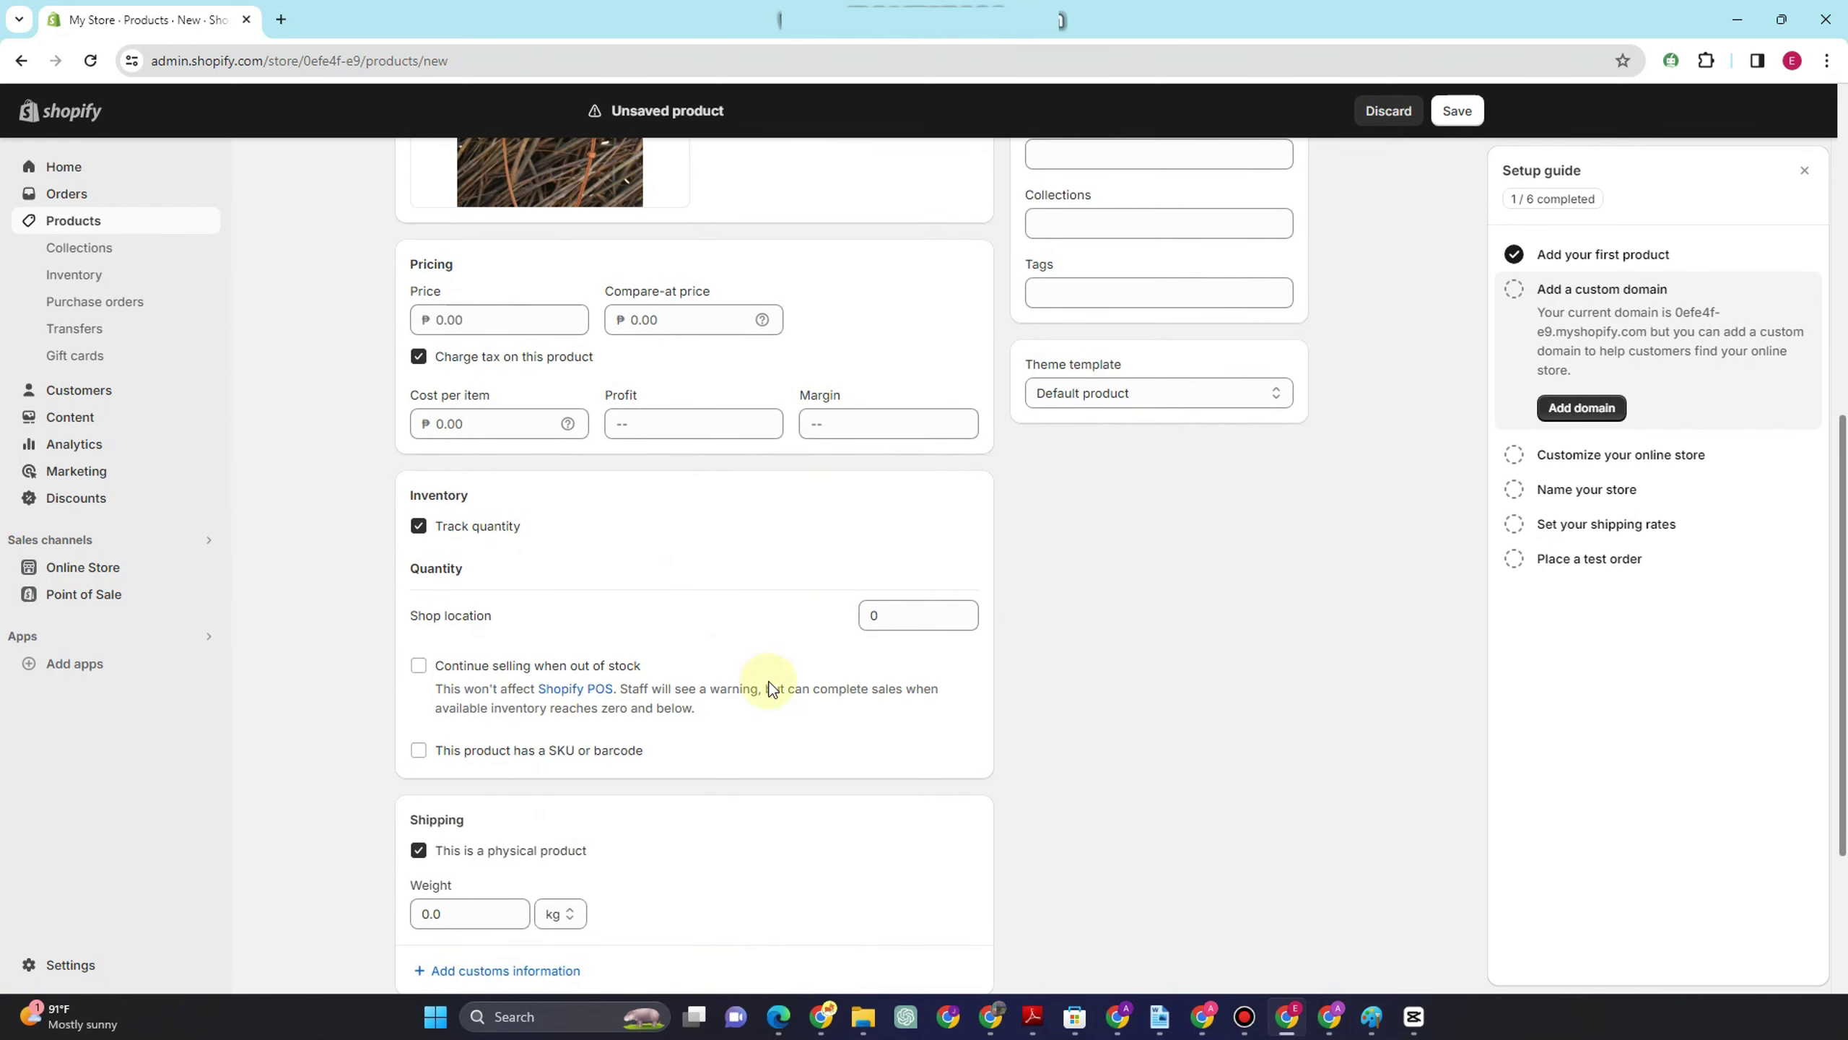
scroll(1457, 246, up, 6)
click(1458, 112)
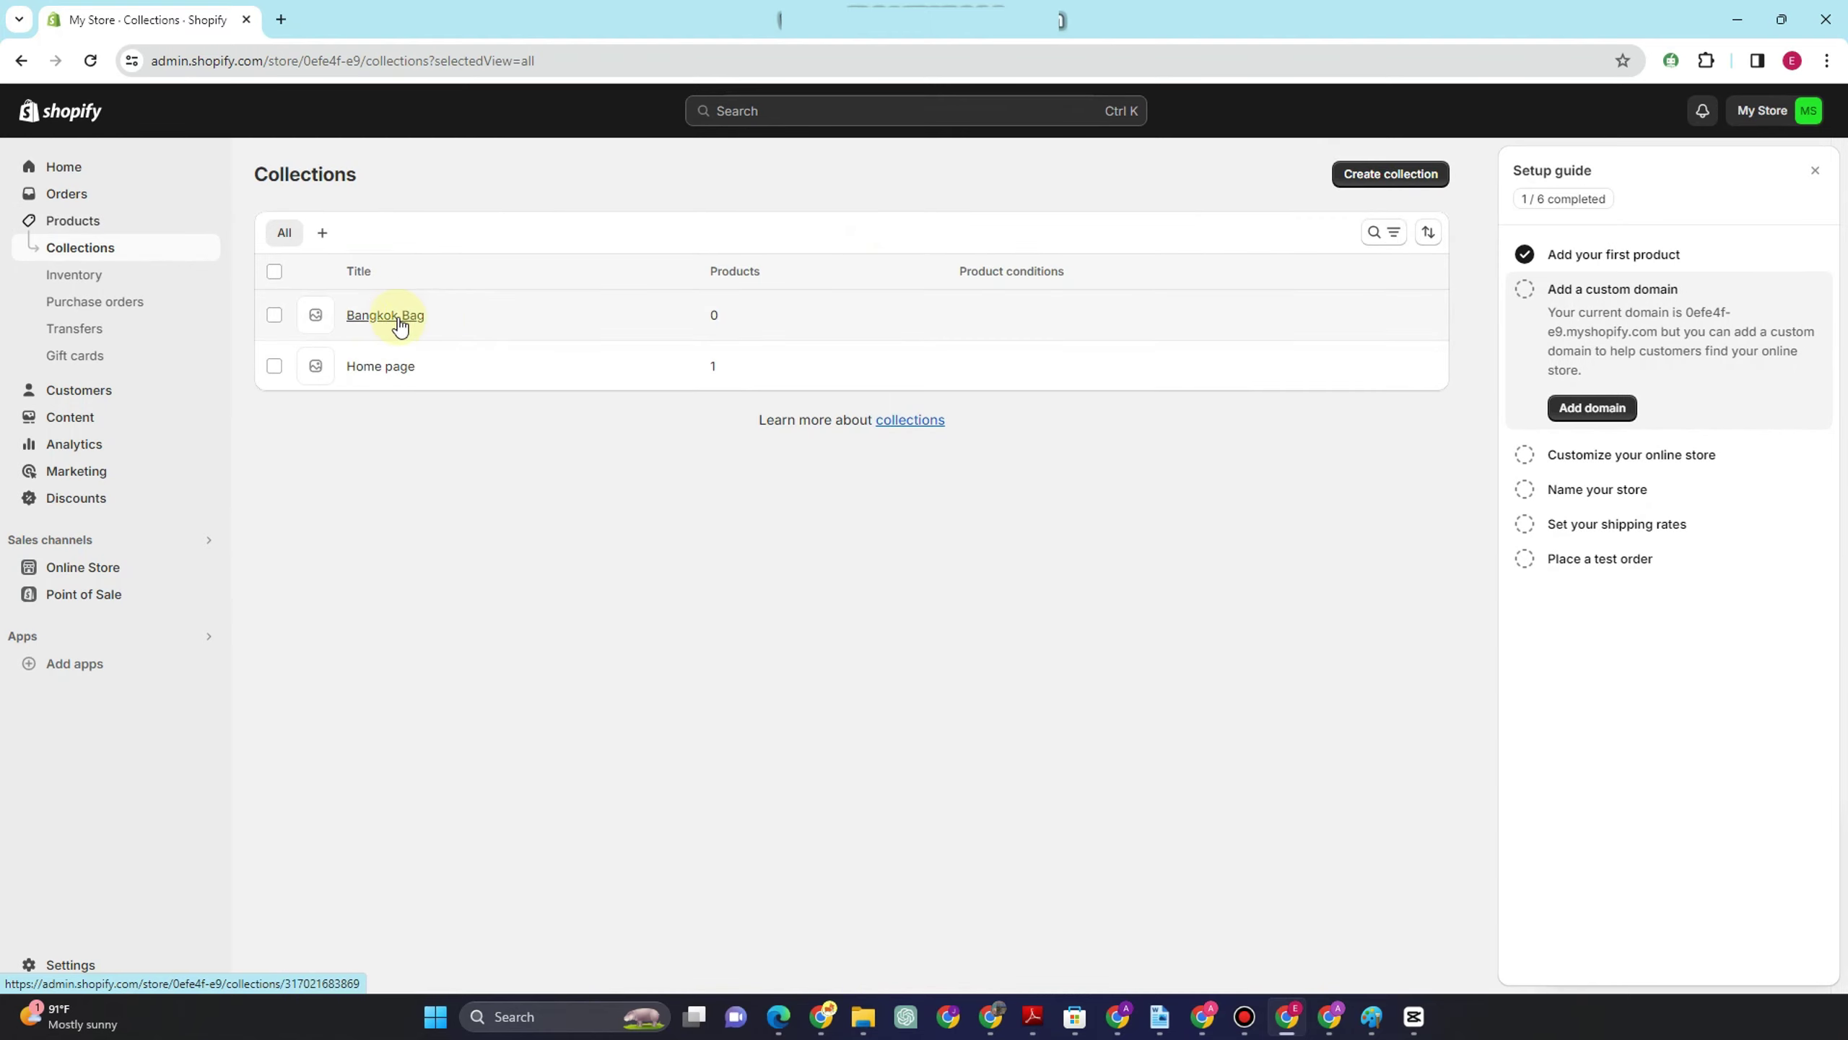
- Create and save a manual collection titled "Myanmar"
click(1401, 176)
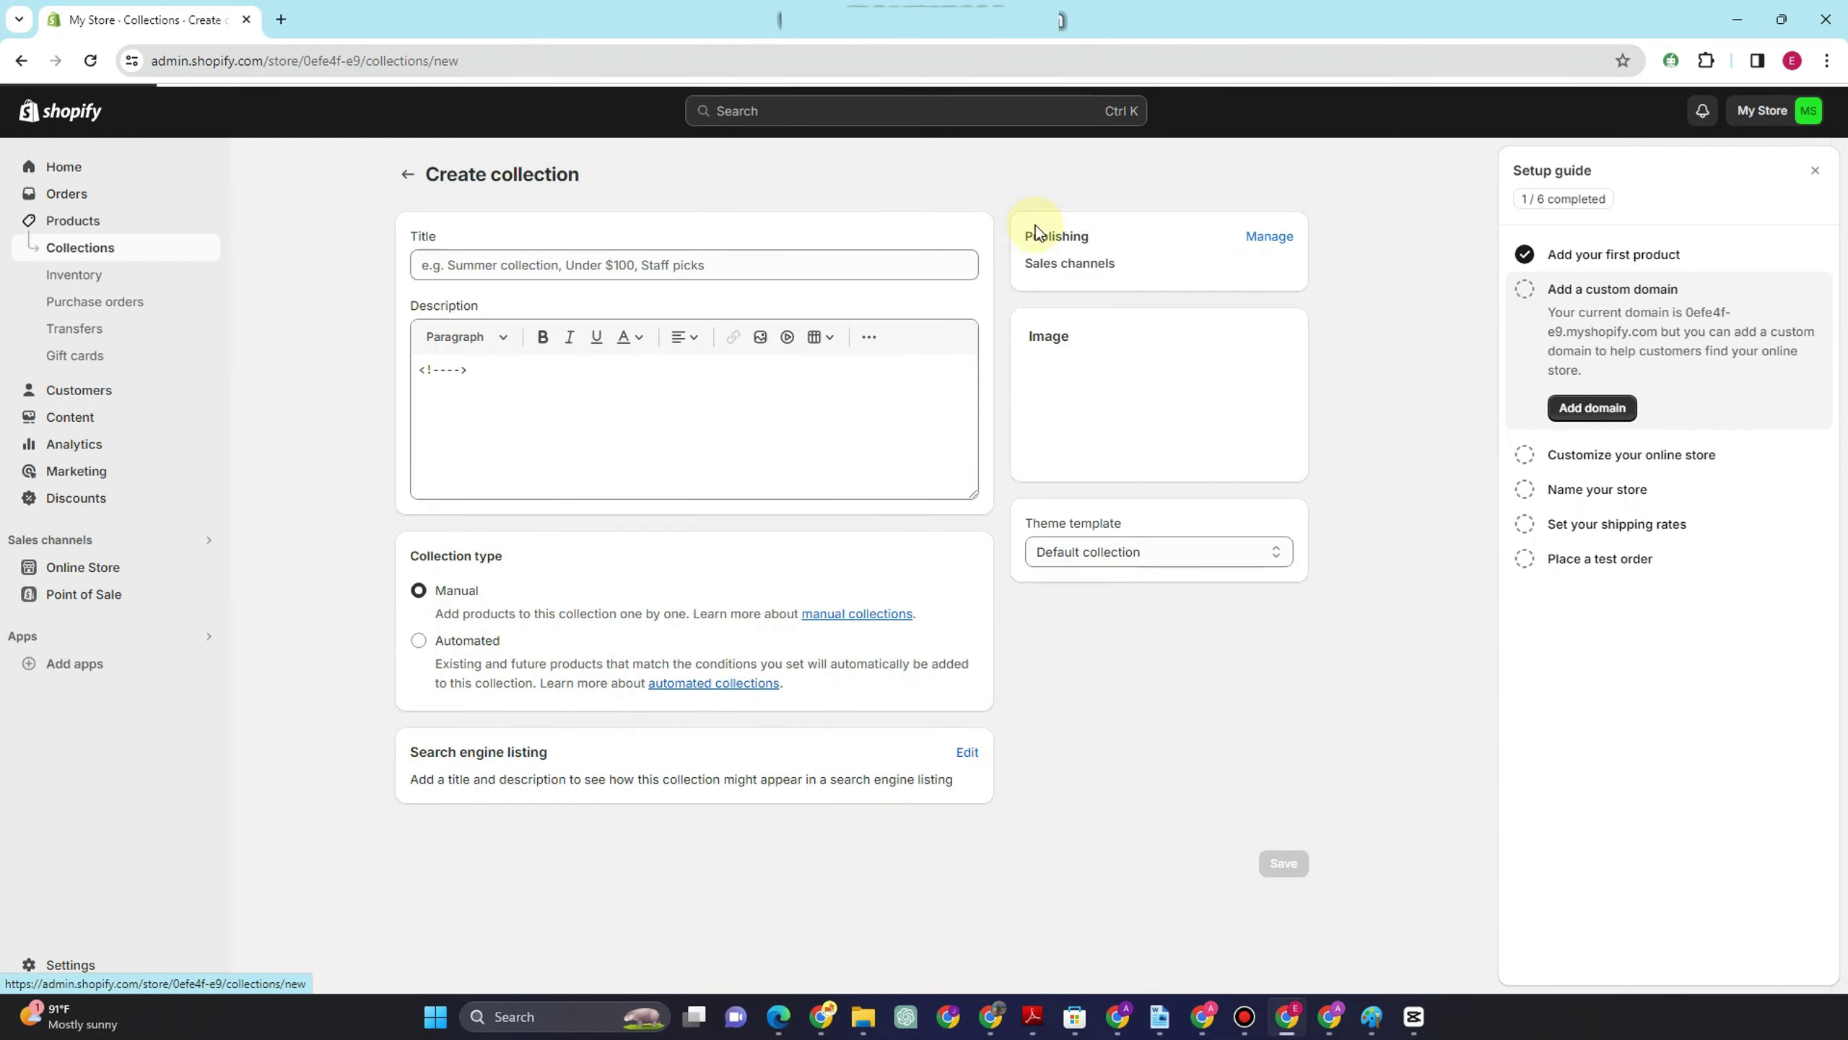
click(553, 264)
text(Myanmar)
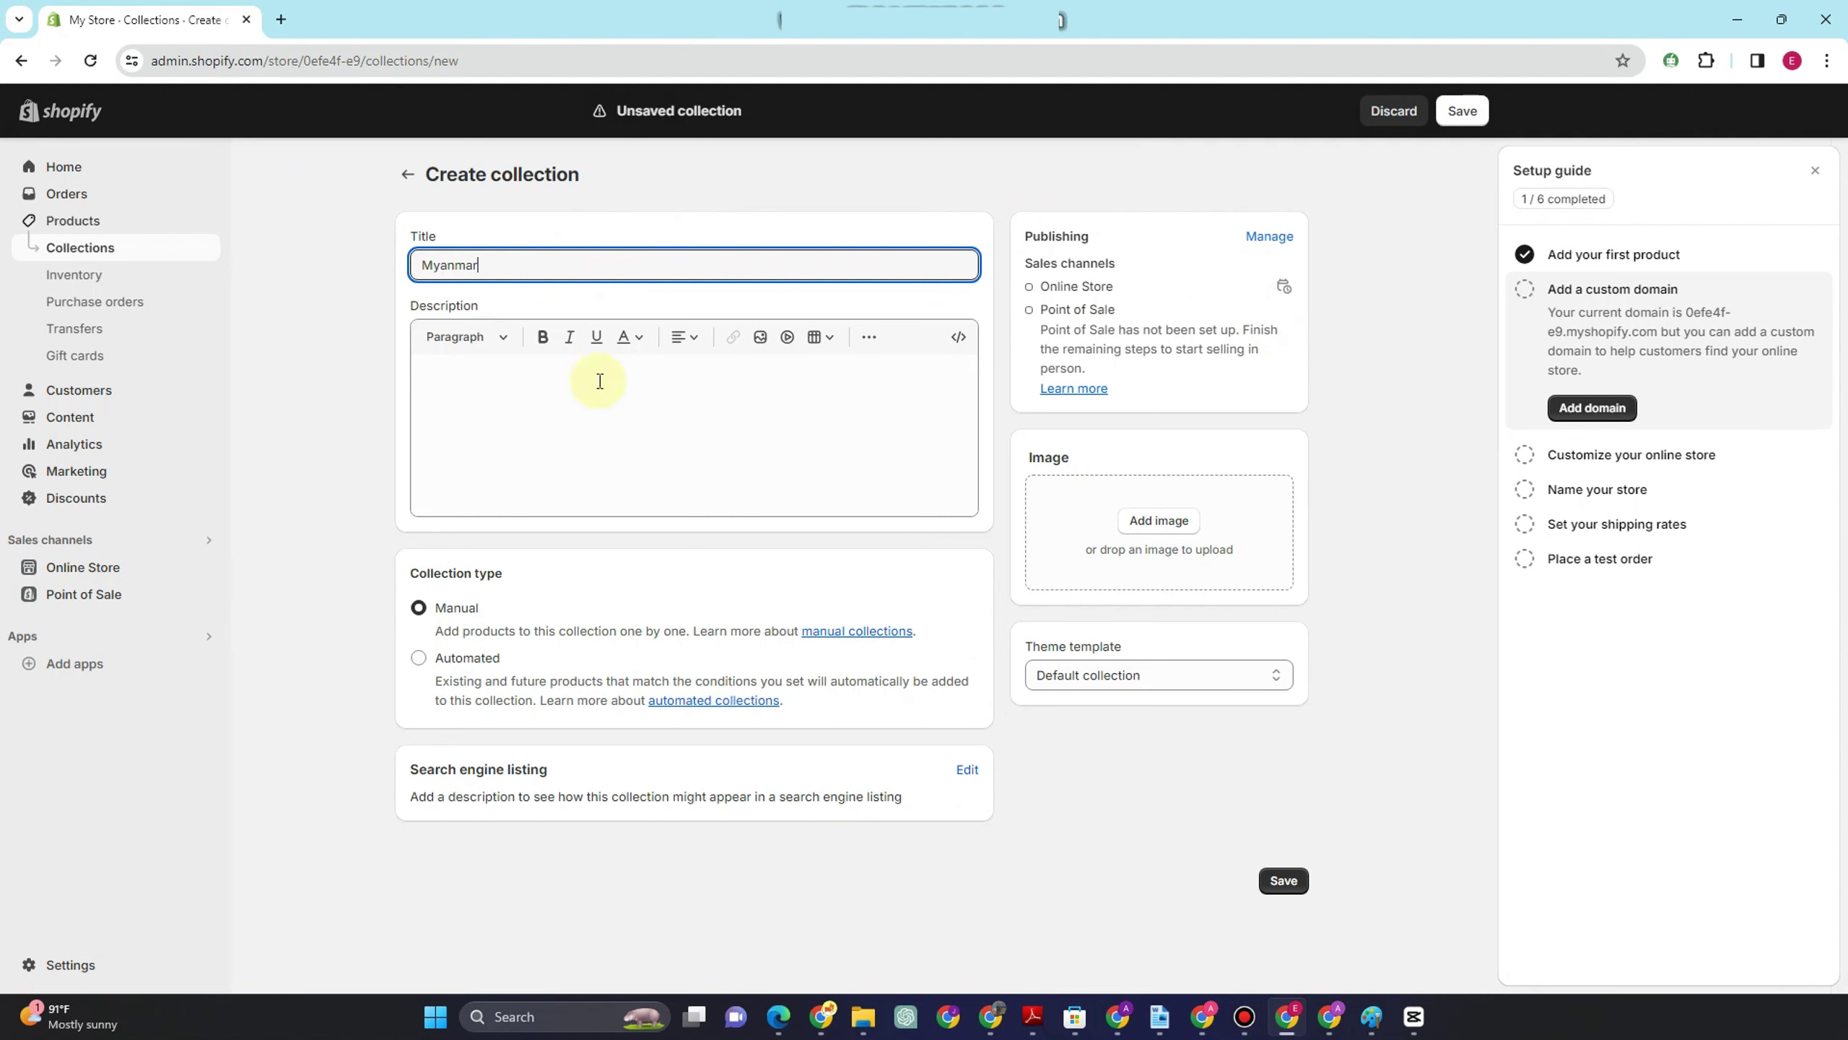
click(1461, 117)
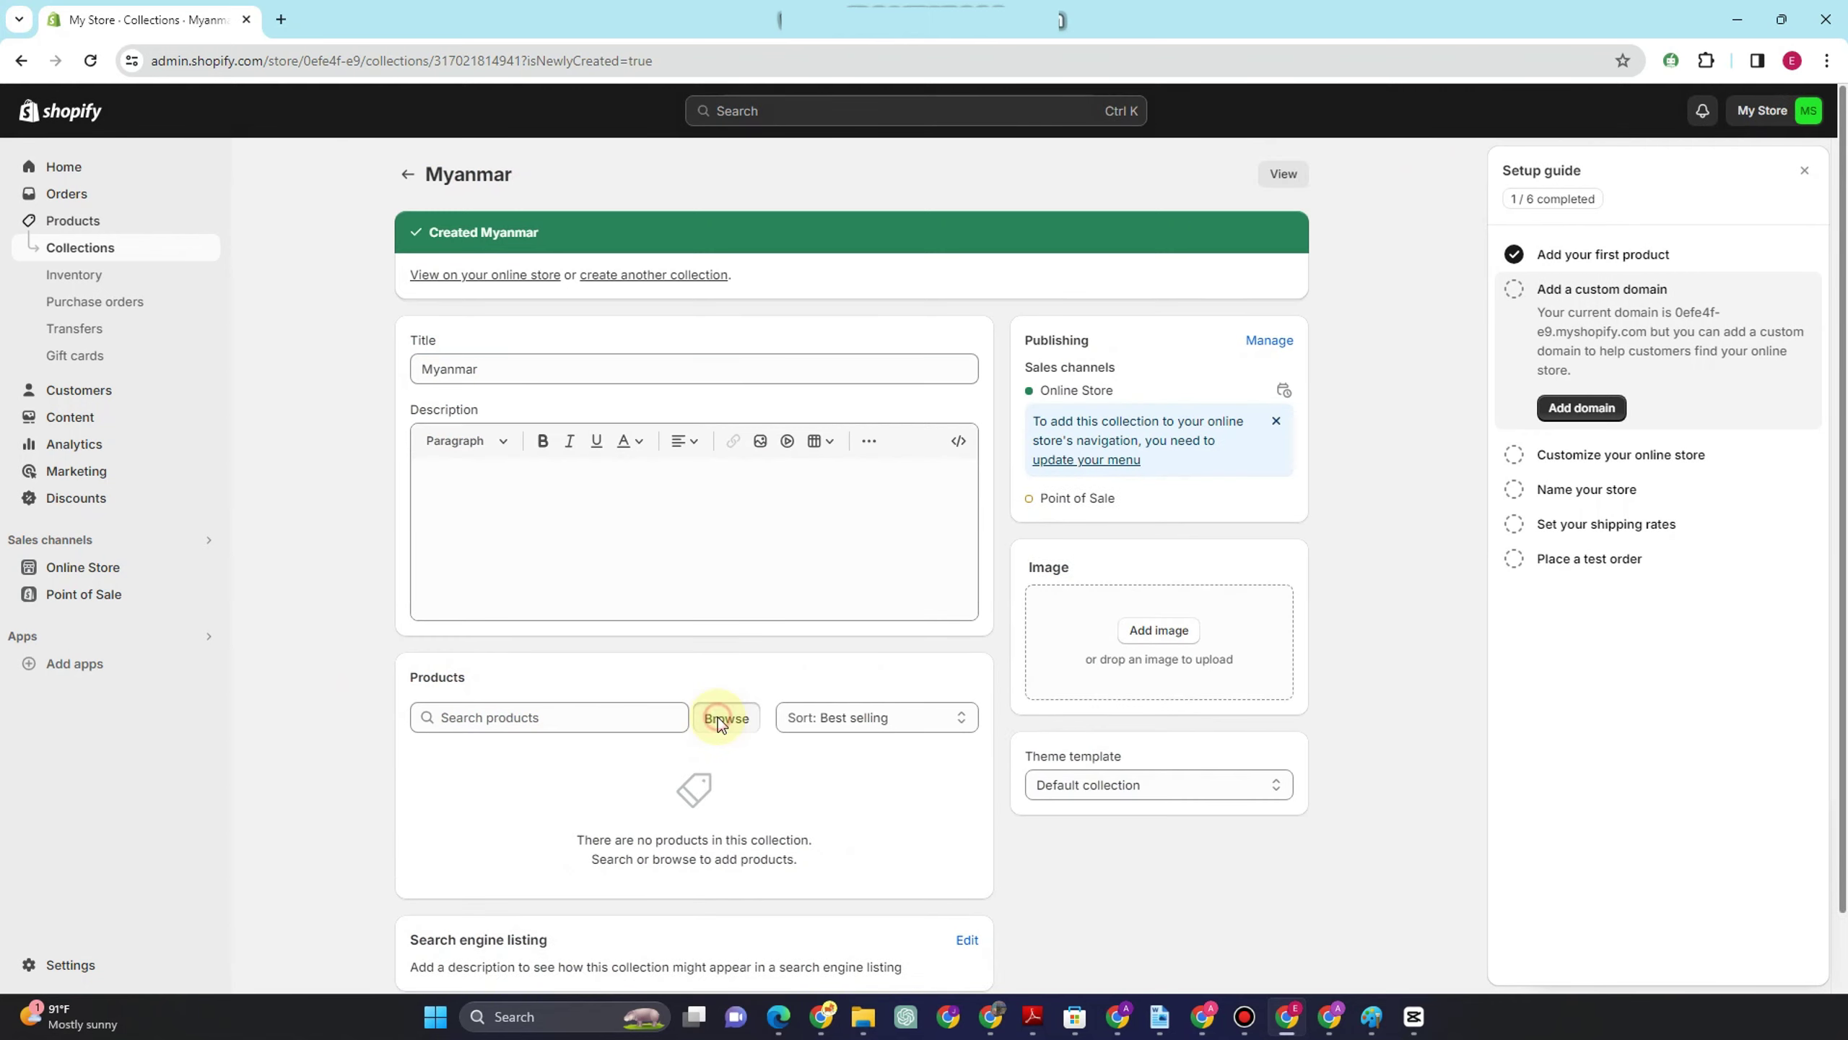
- Add the Myanmar Bag product to the Myanmar collection
click(721, 718)
click(645, 530)
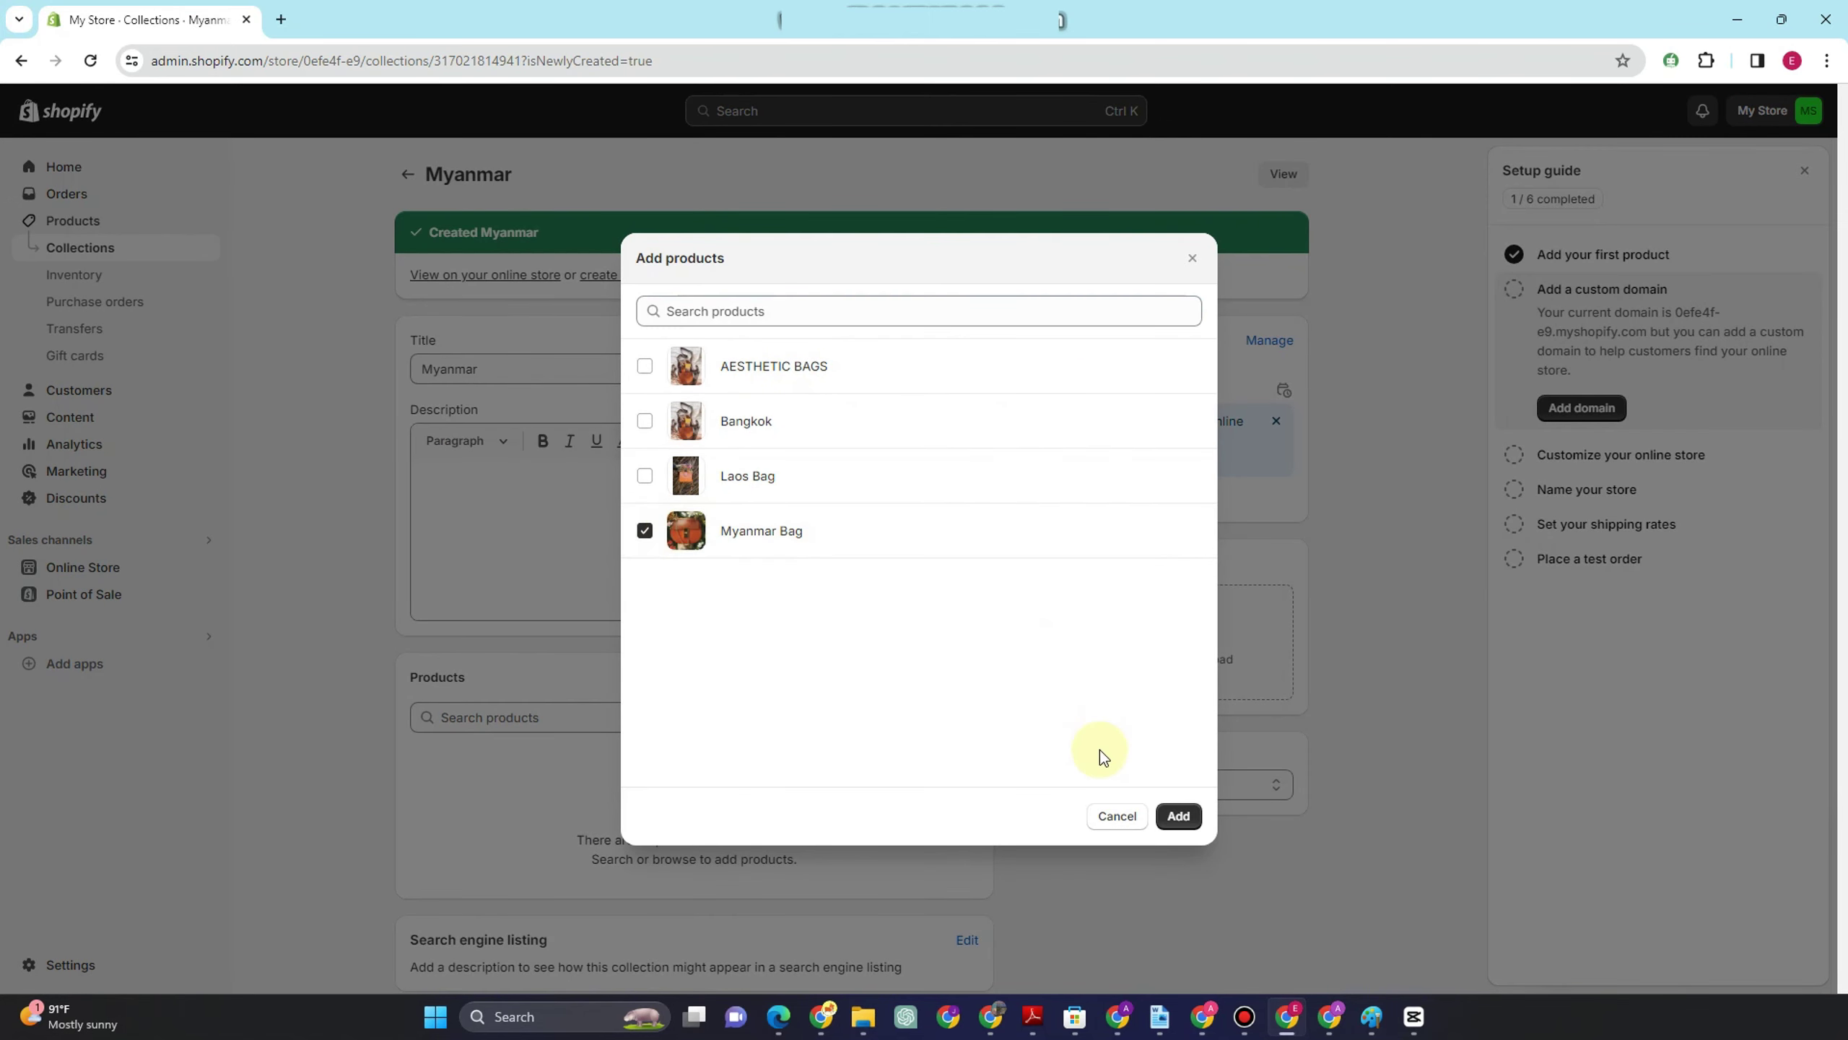
click(1178, 815)
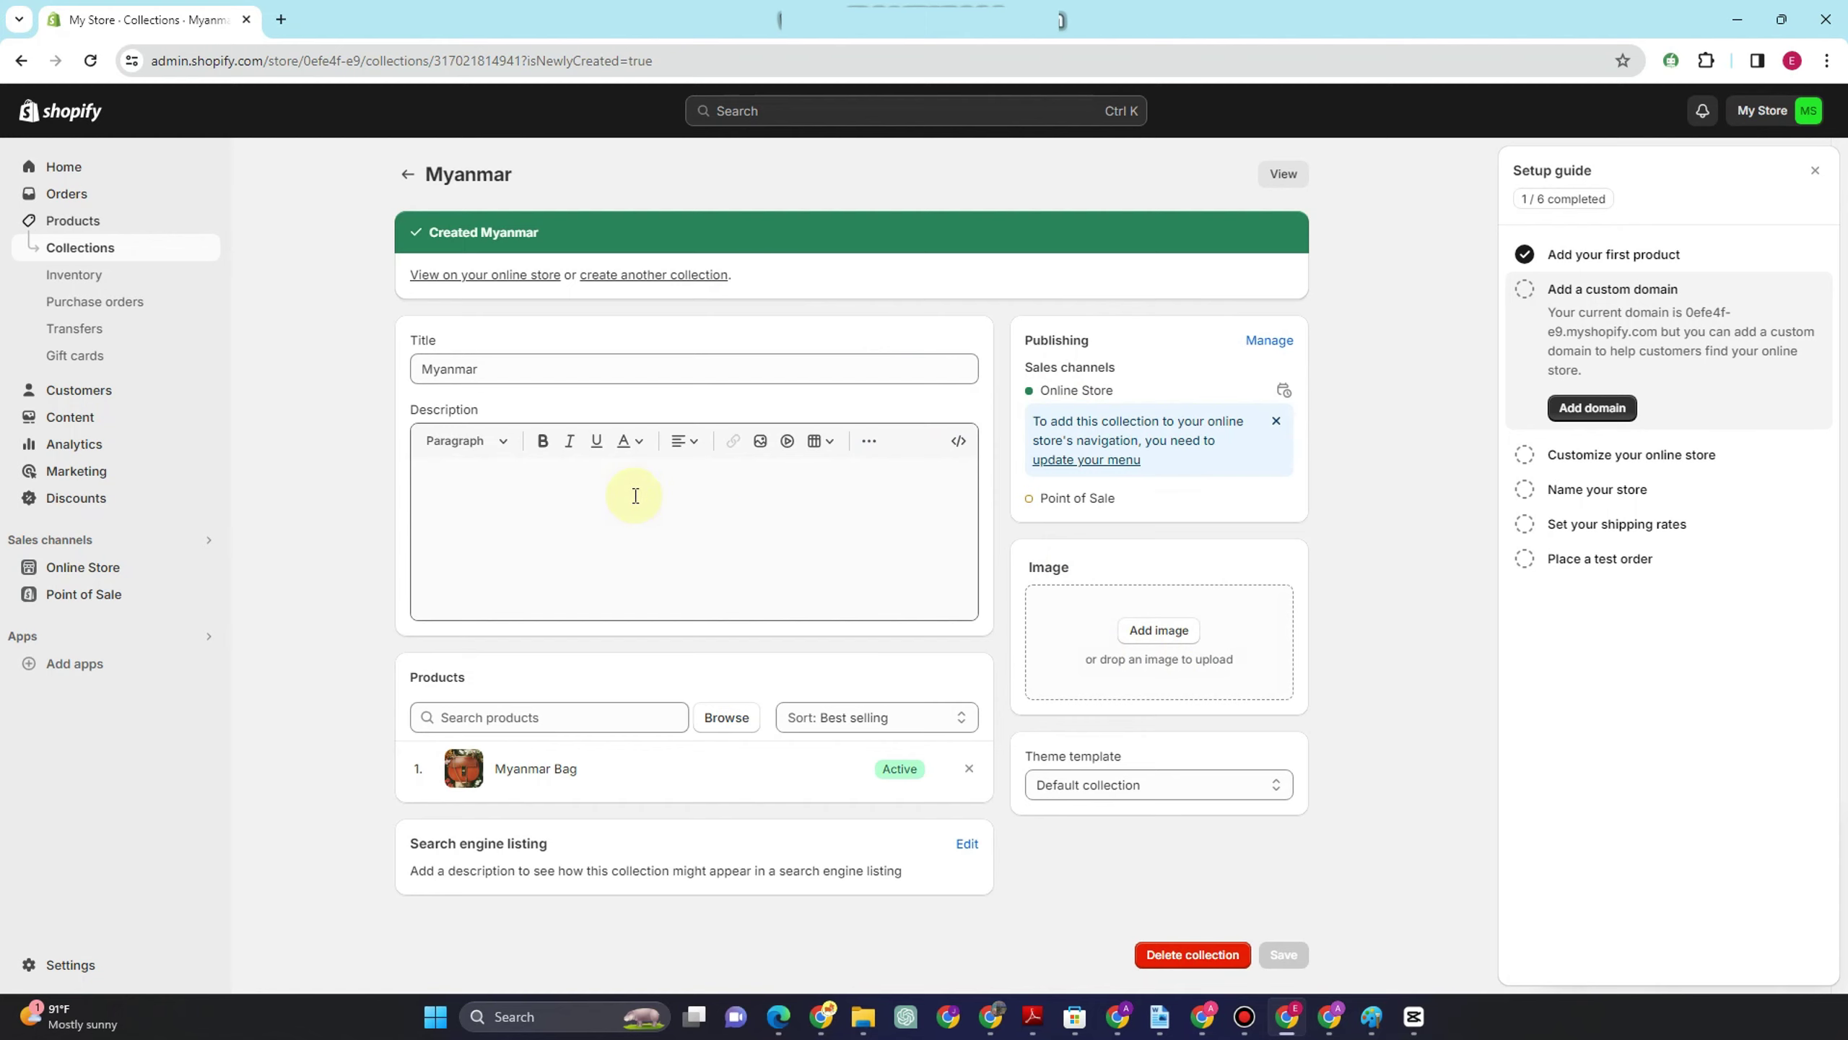
- Set the Myanmar collection's product sort order to Product title A-Z and return to the collections list
click(938, 718)
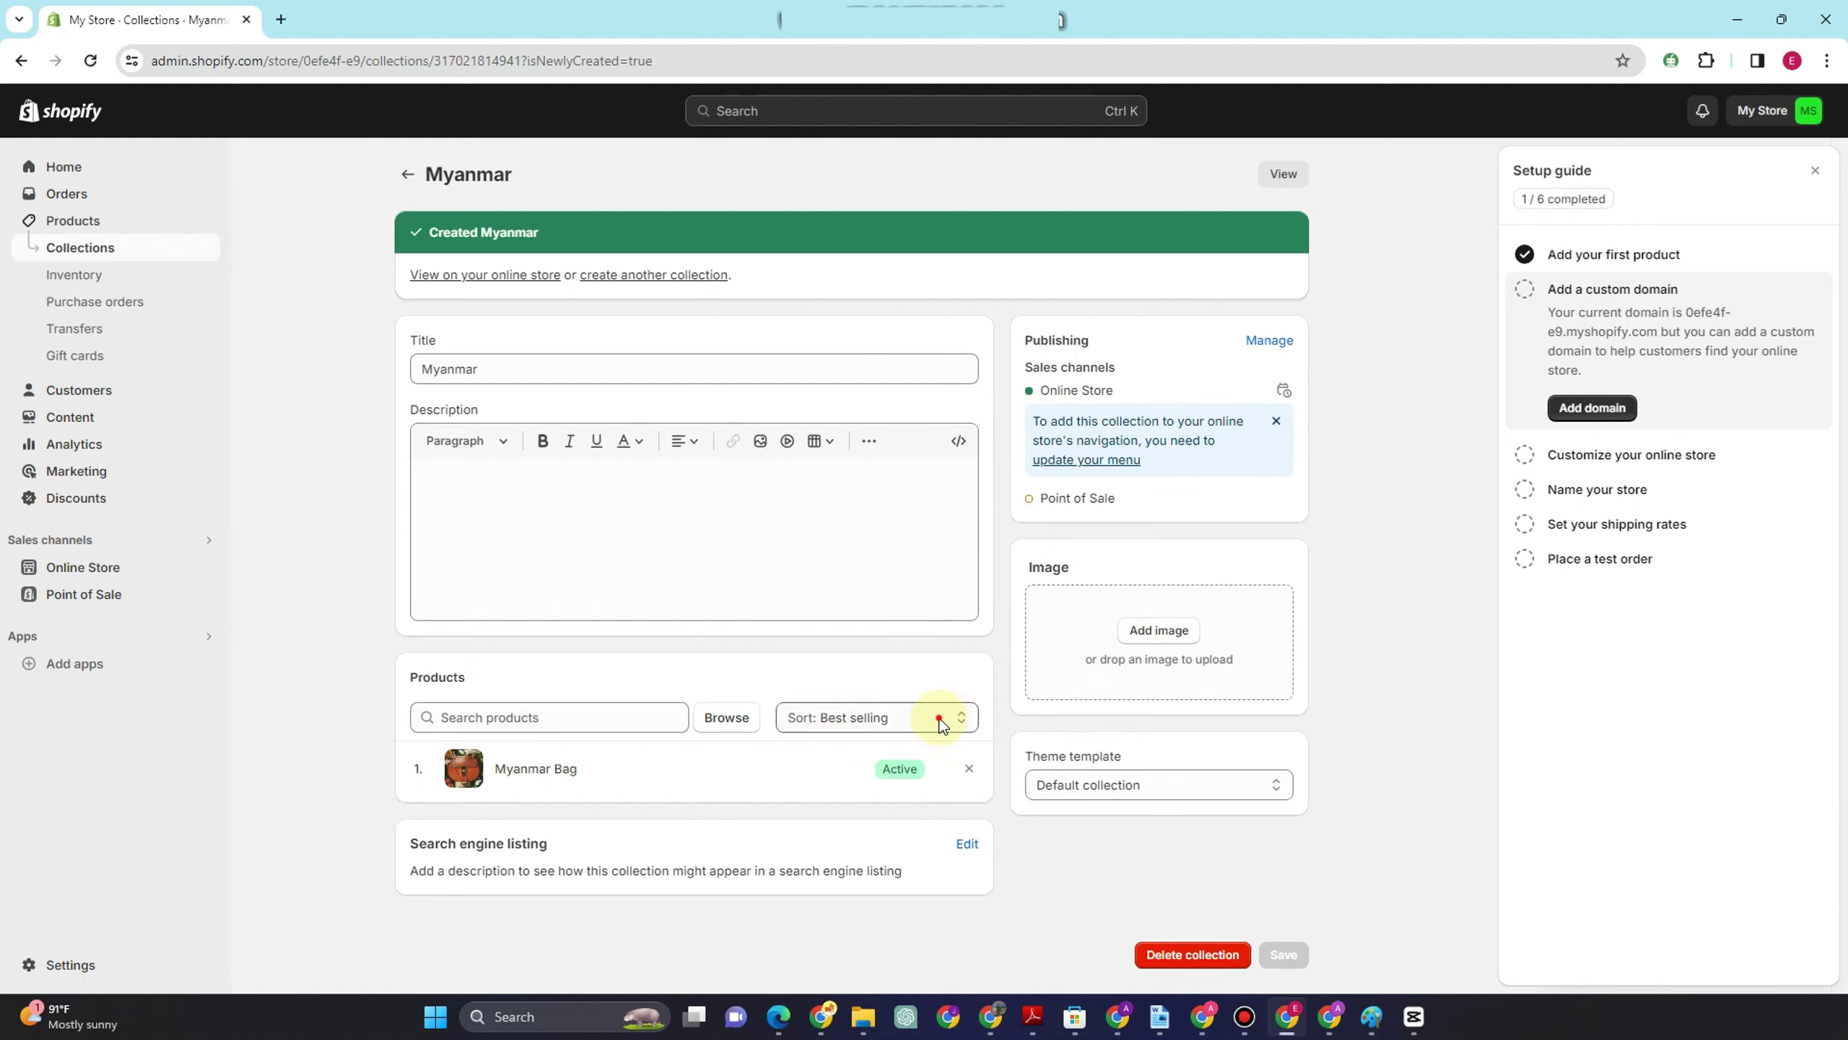
click(961, 688)
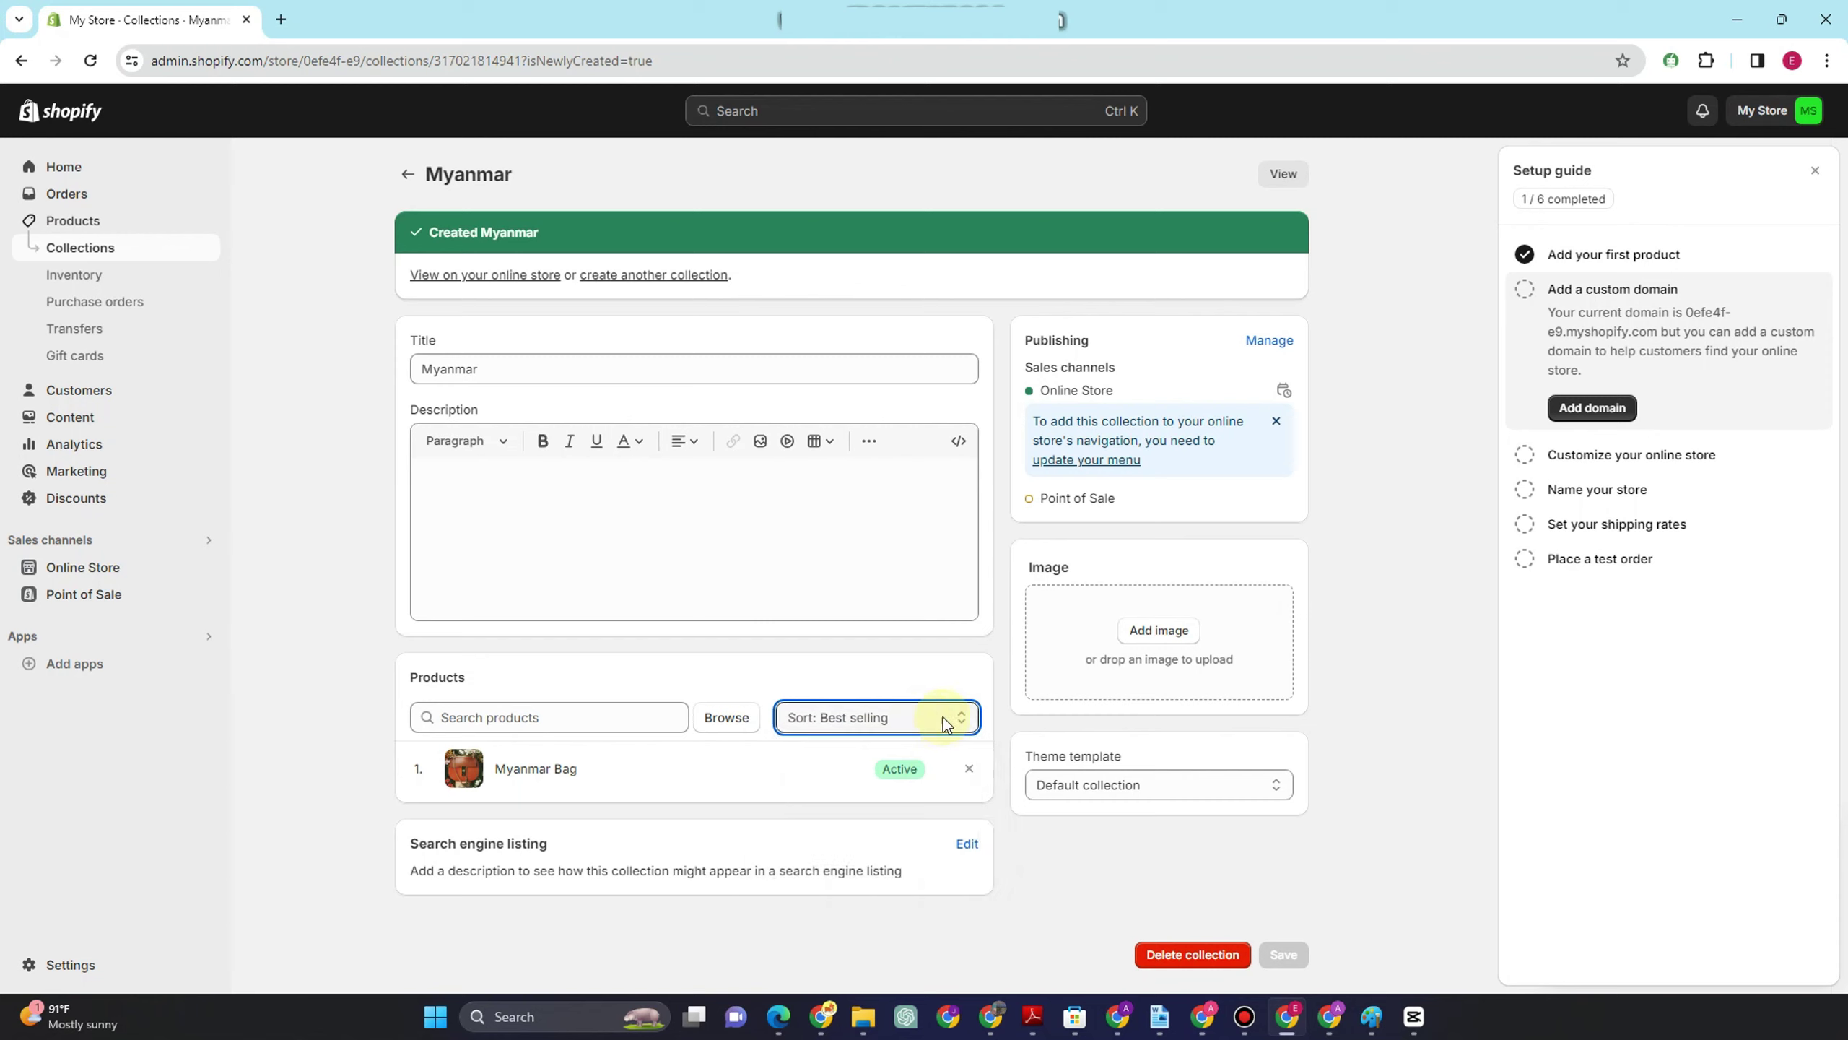
click(943, 716)
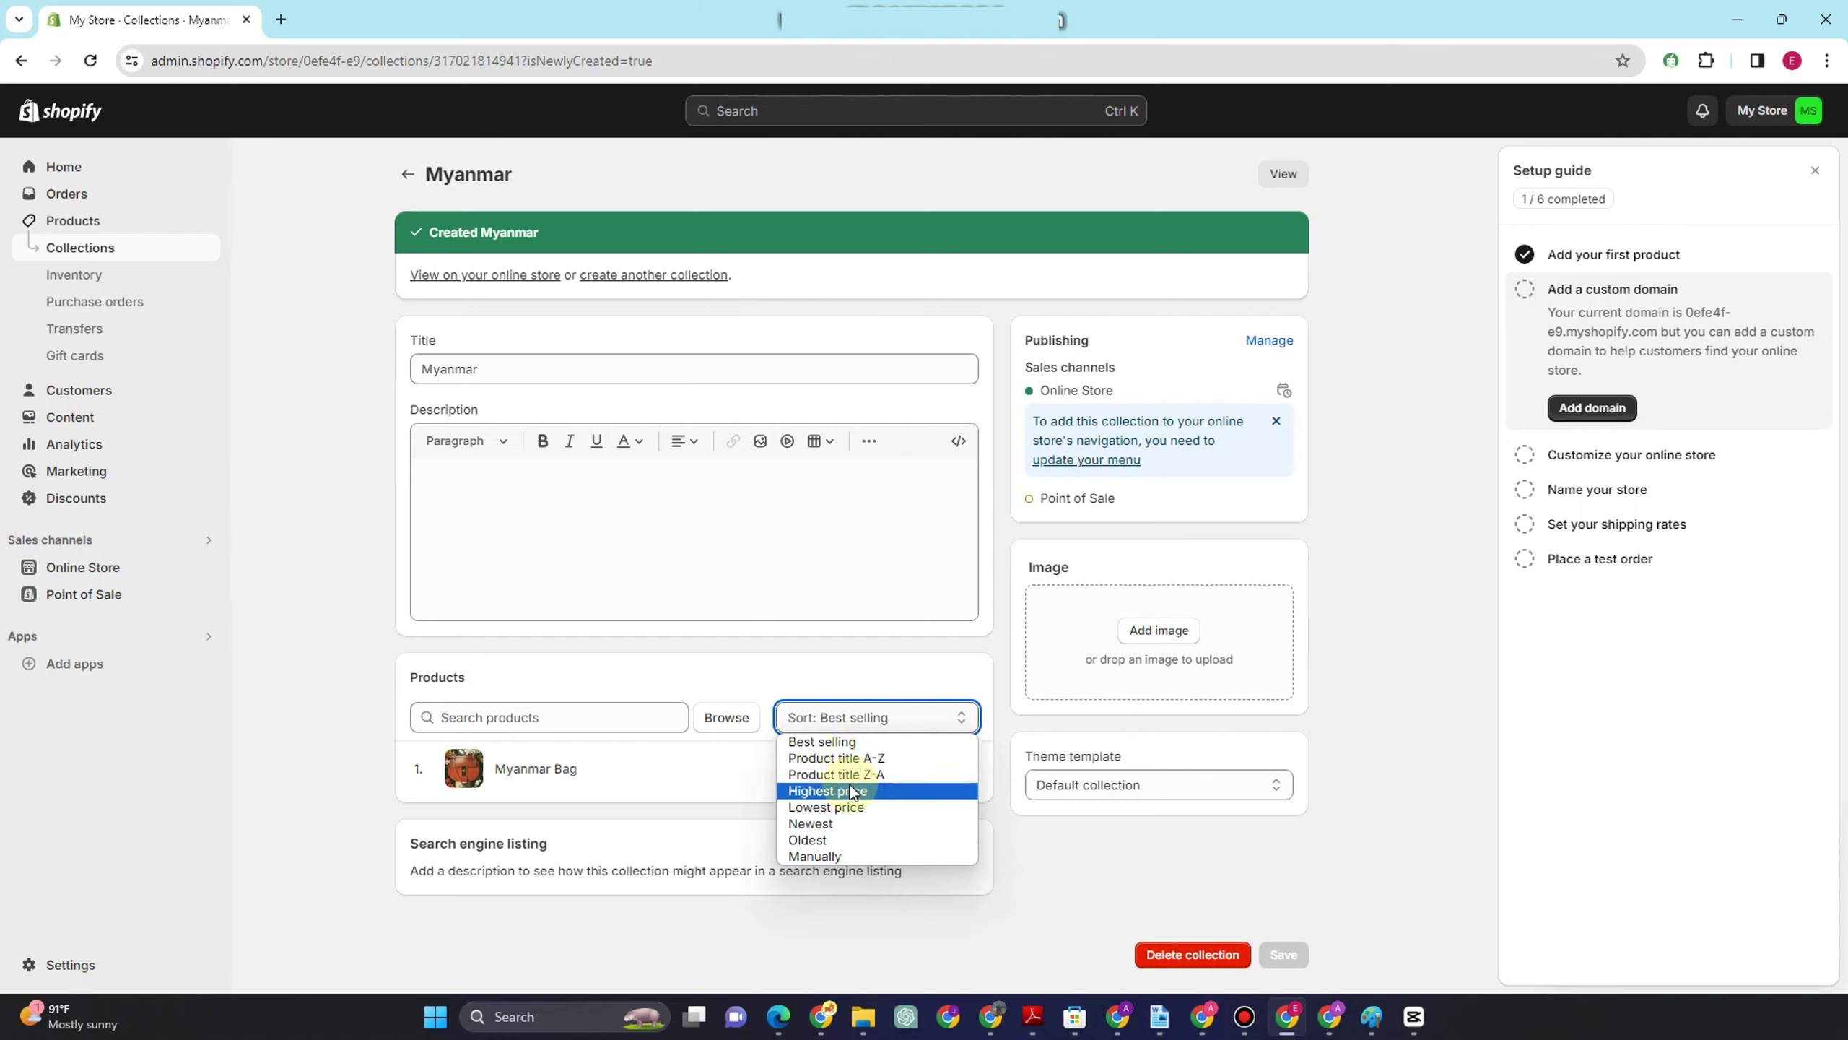
click(846, 758)
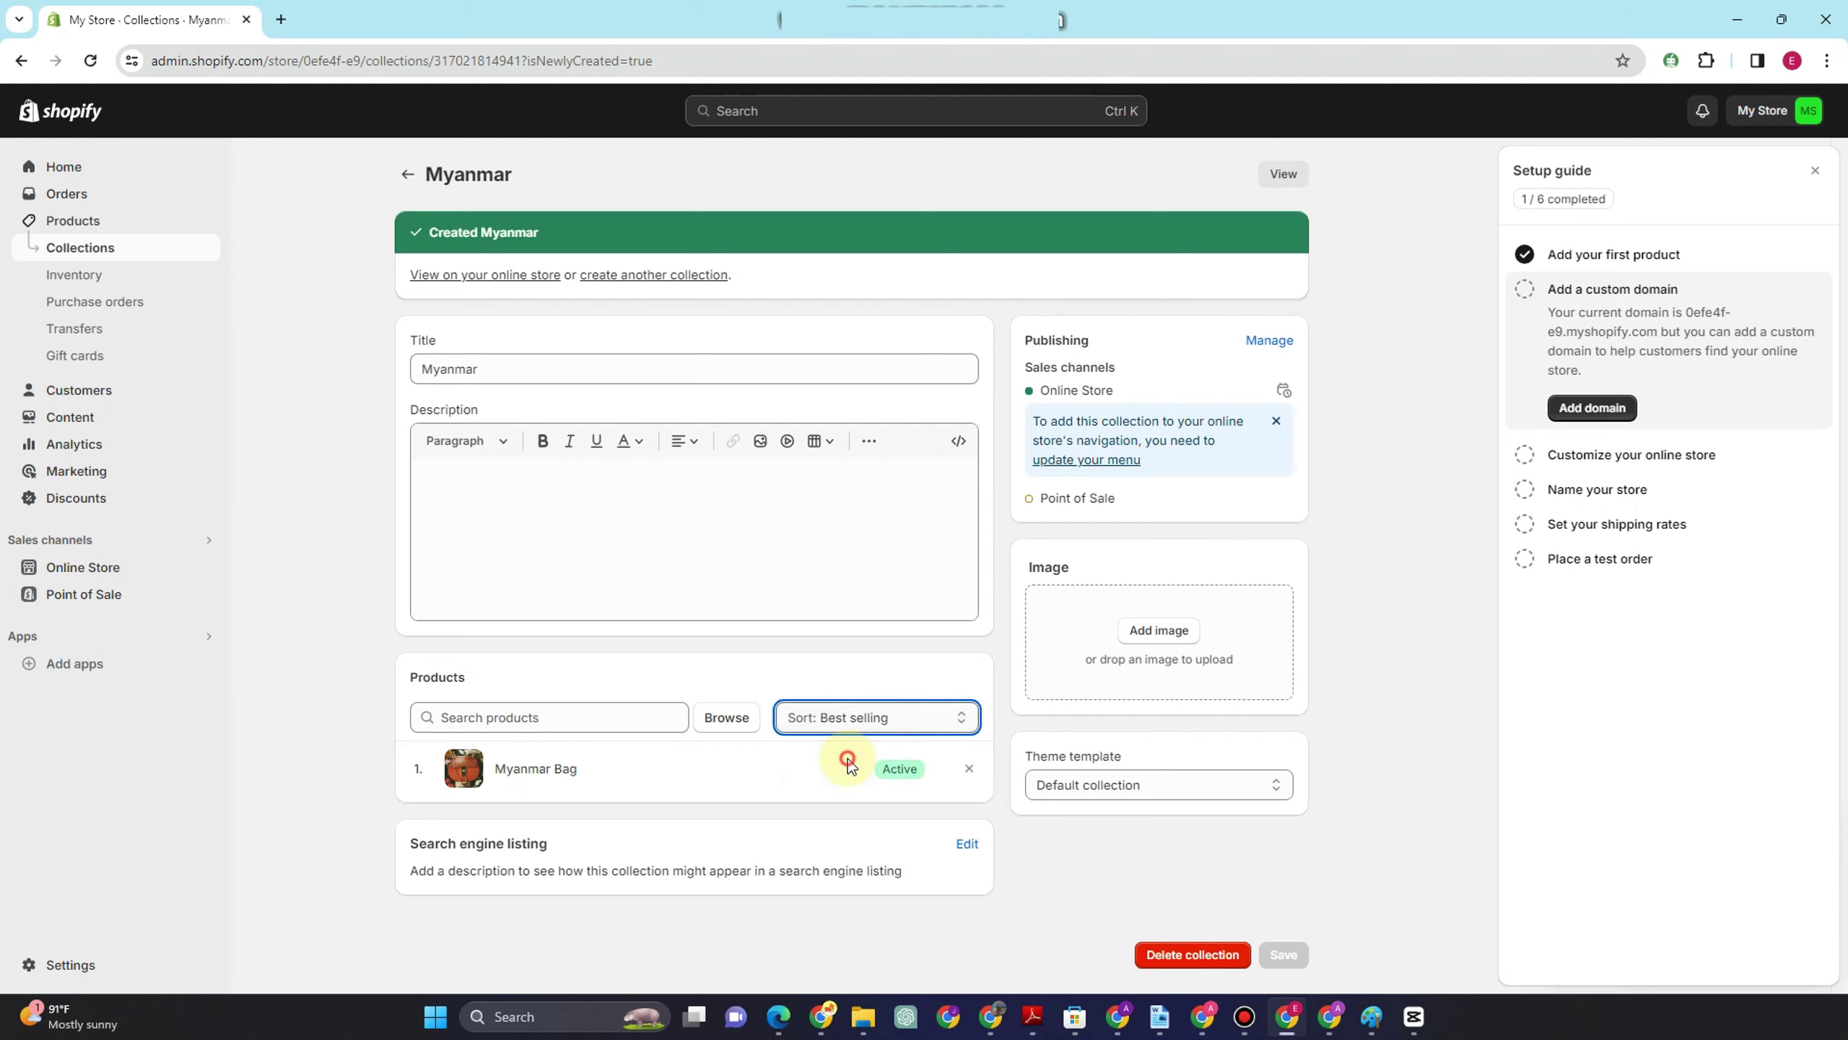
click(407, 175)
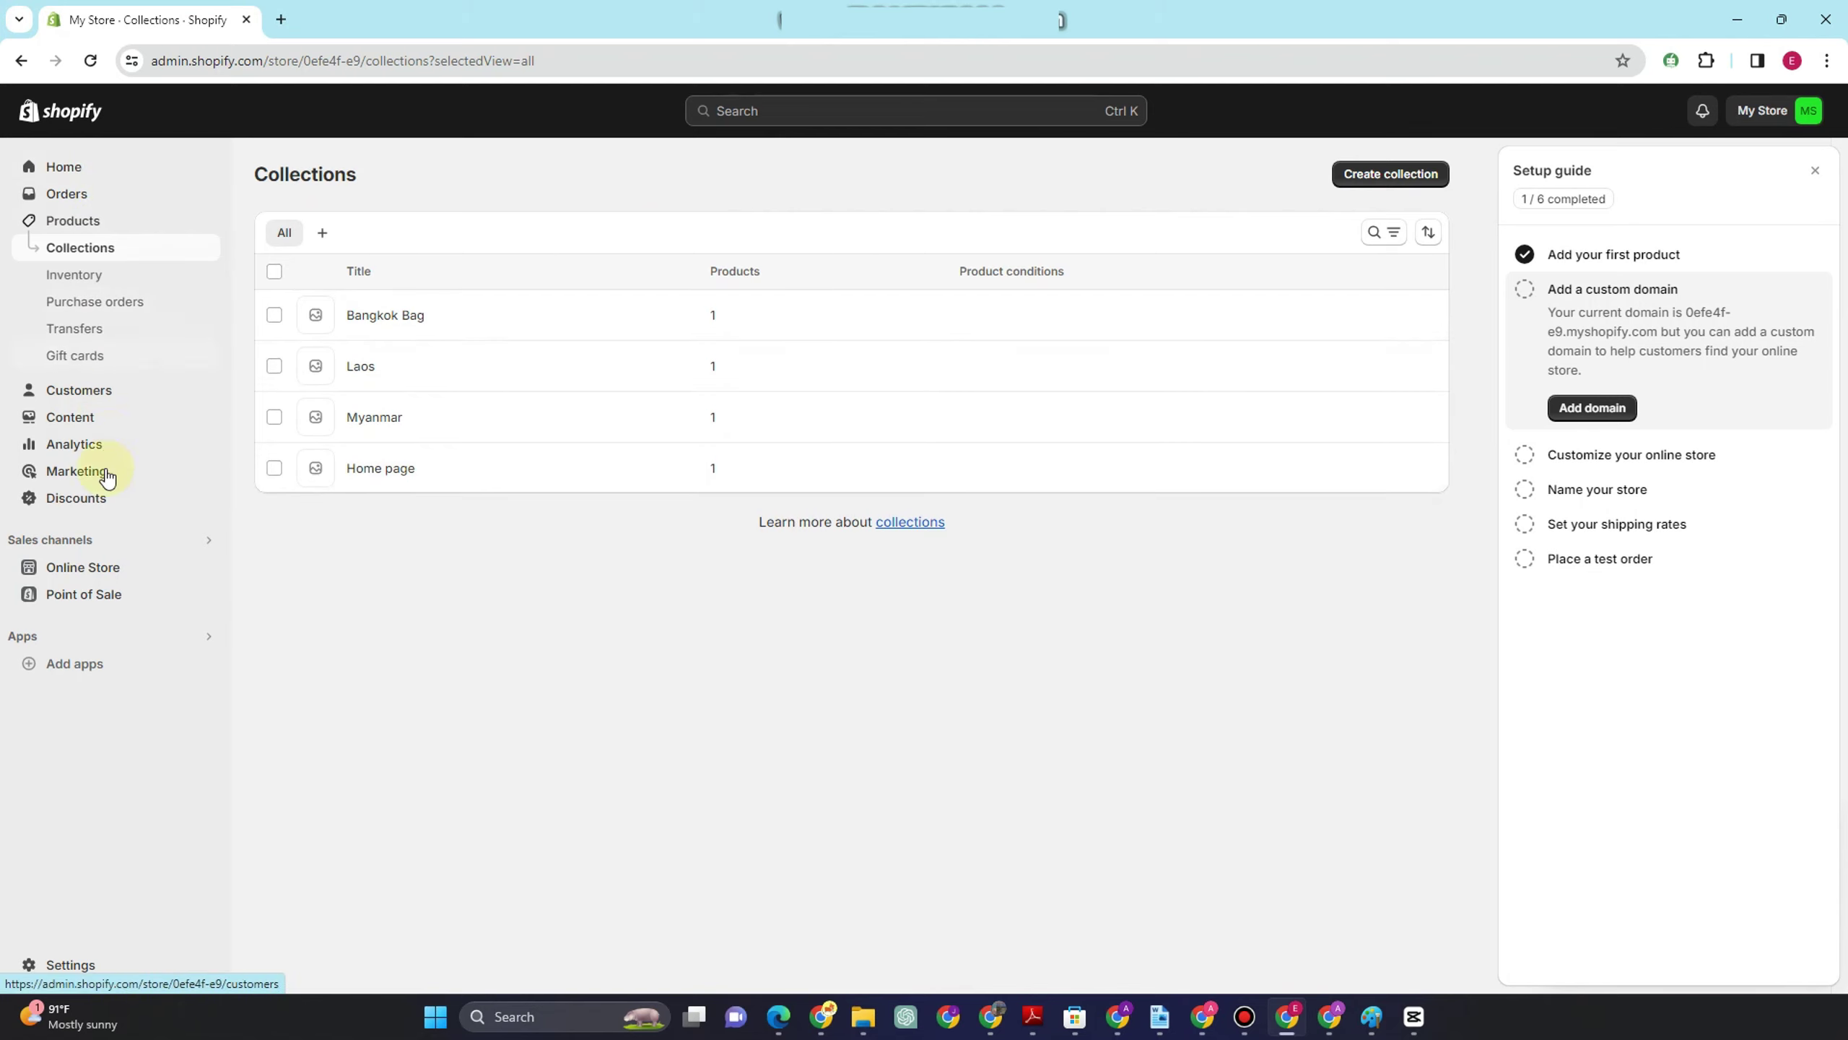
- Open the online store's themes and look through the popular free themes
click(94, 573)
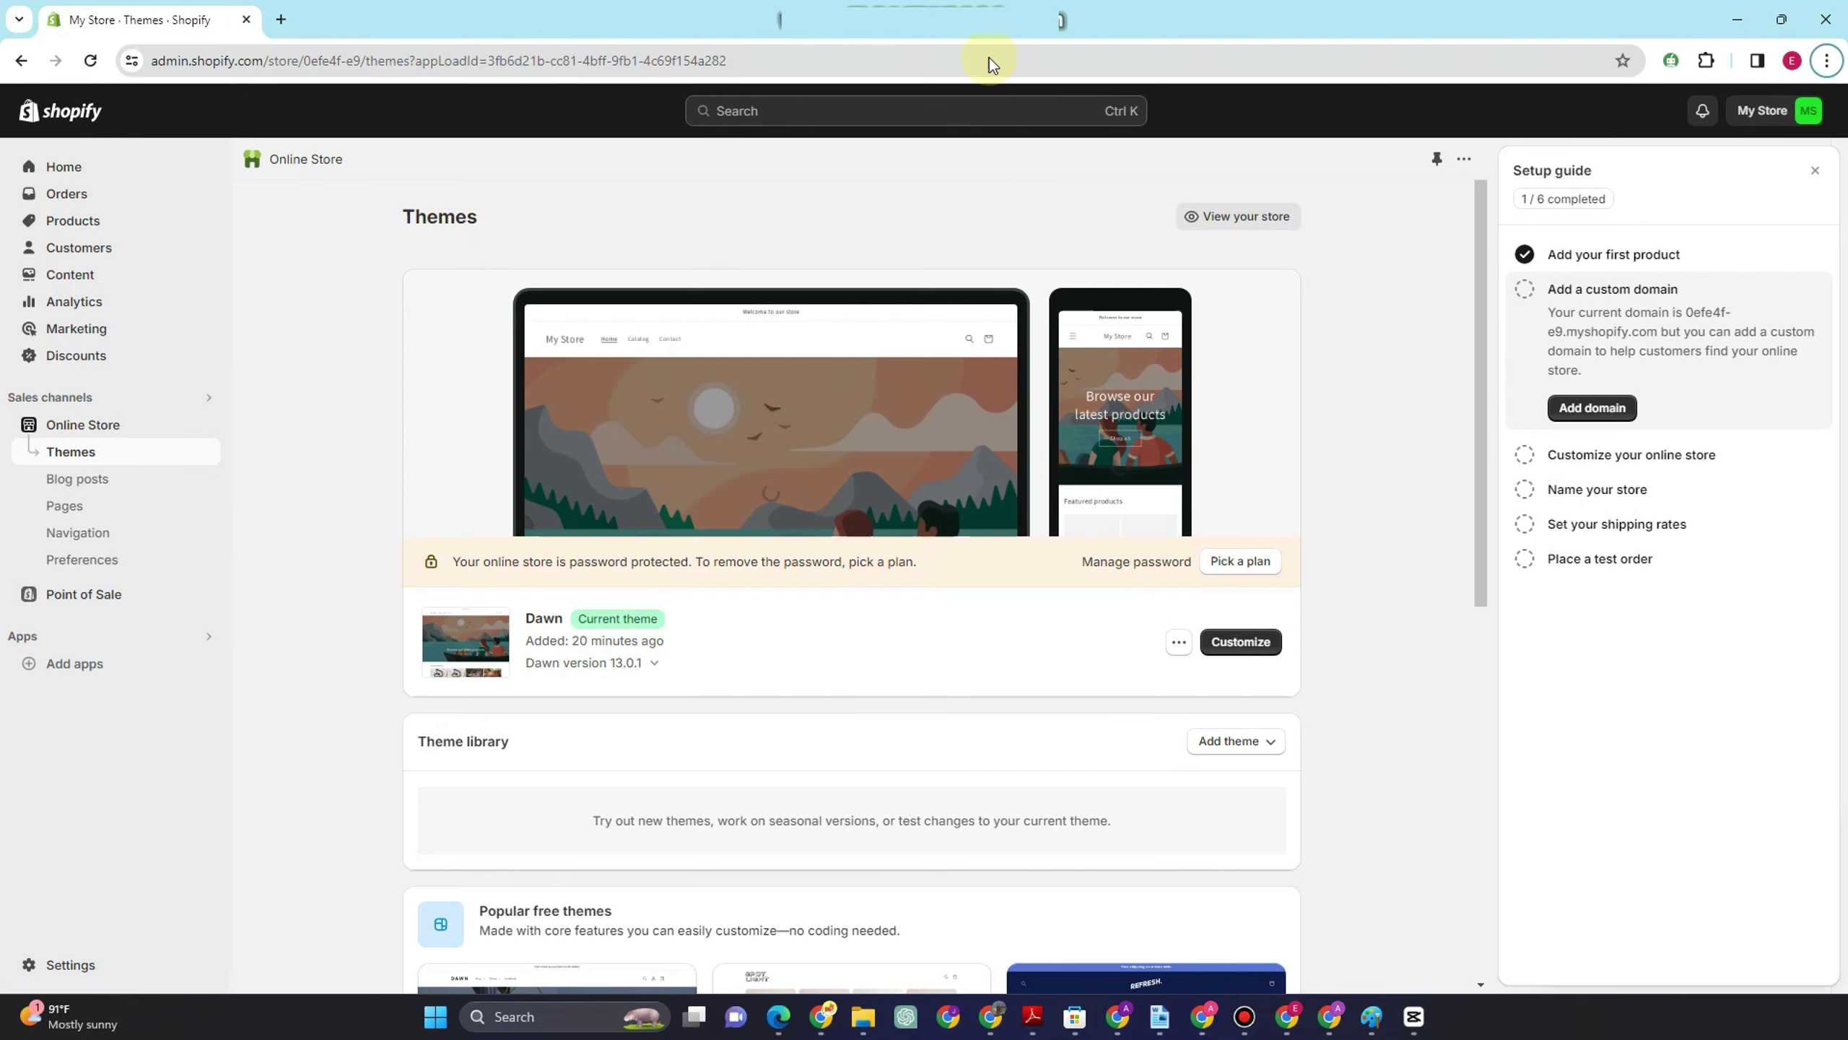
scroll(693, 748, down, 4)
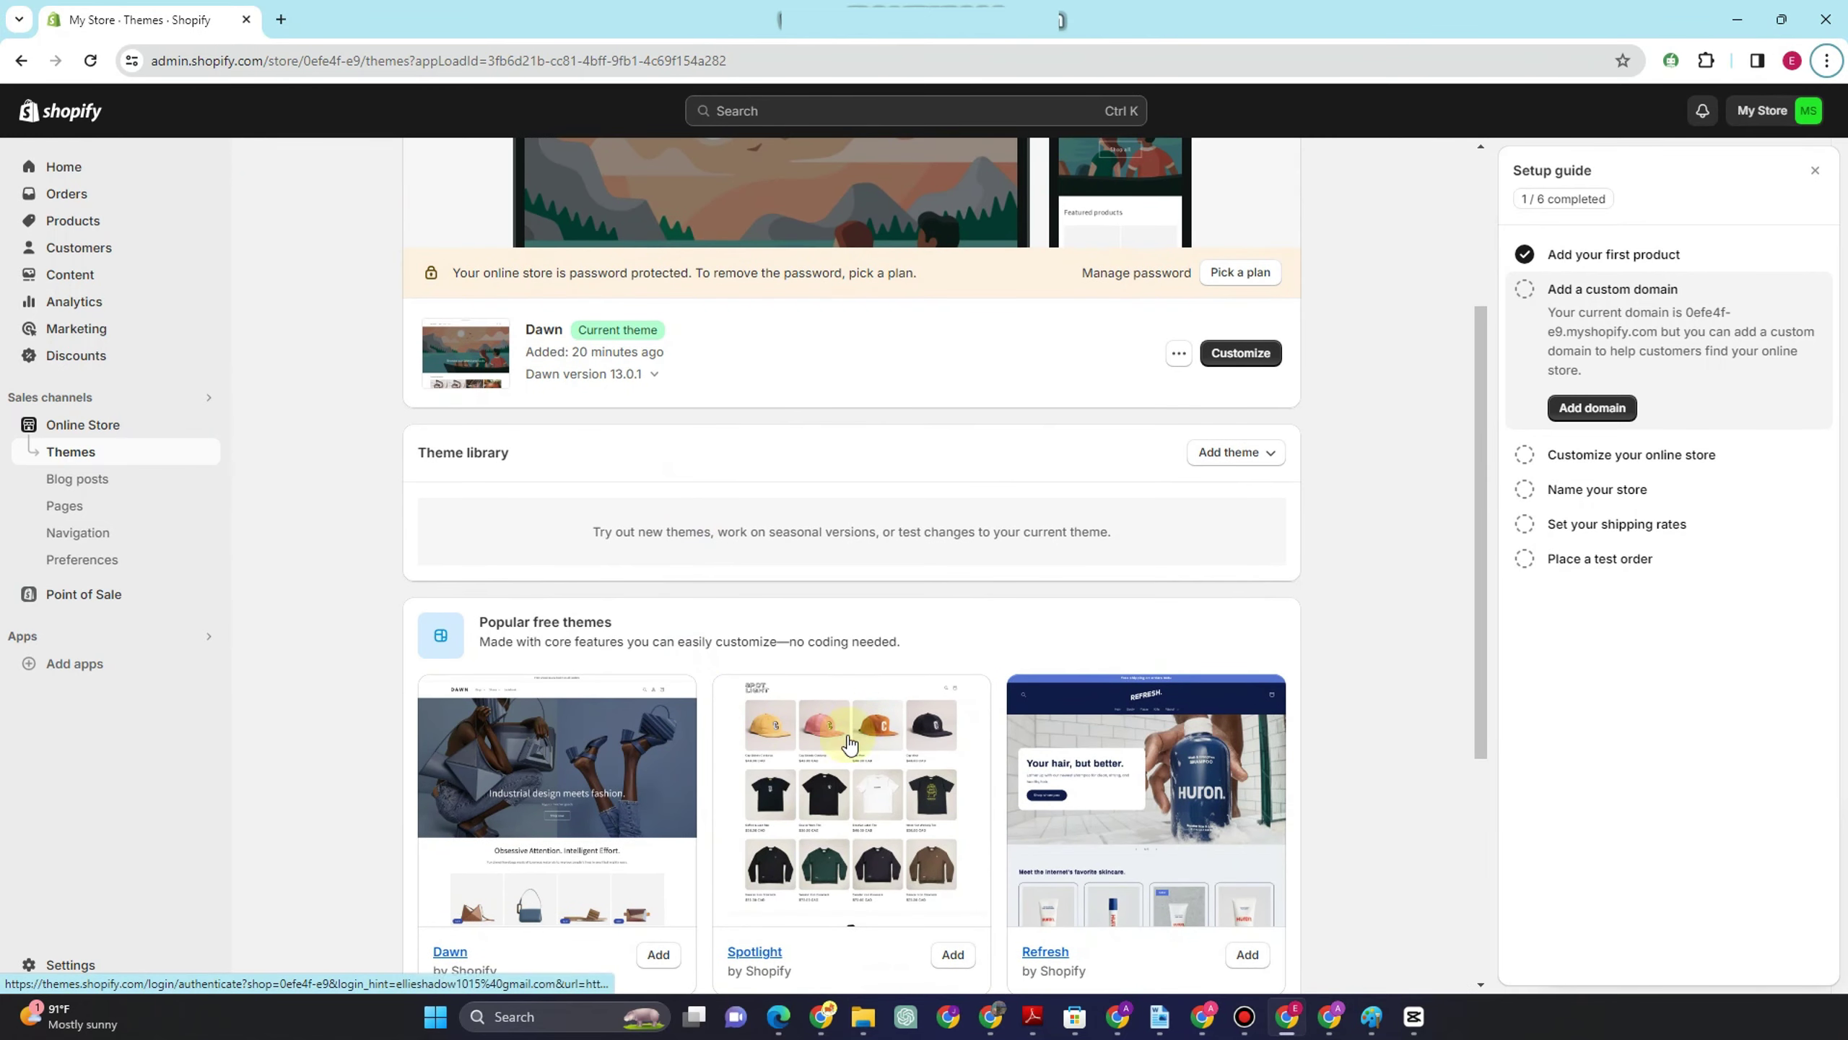
scroll(794, 777, down, 5)
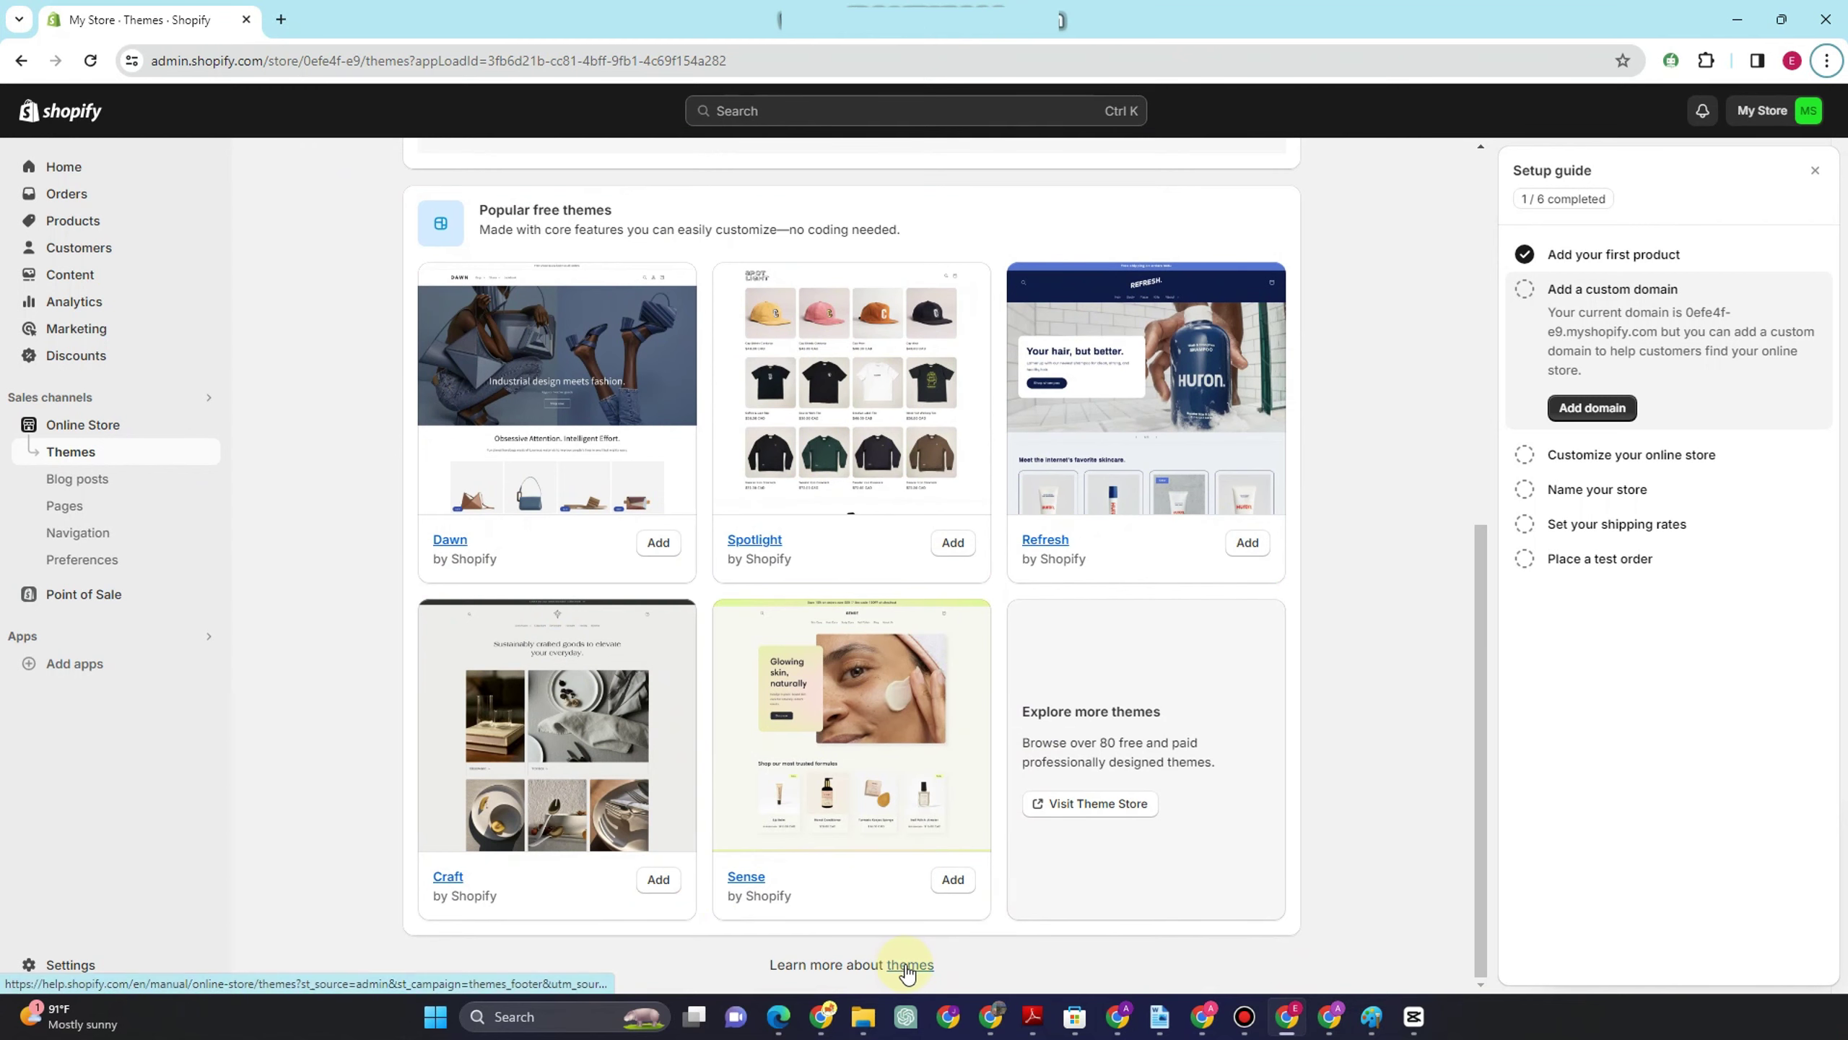
- Visit the Shopify Theme Store and browse the free and paid themes on offer
click(1101, 804)
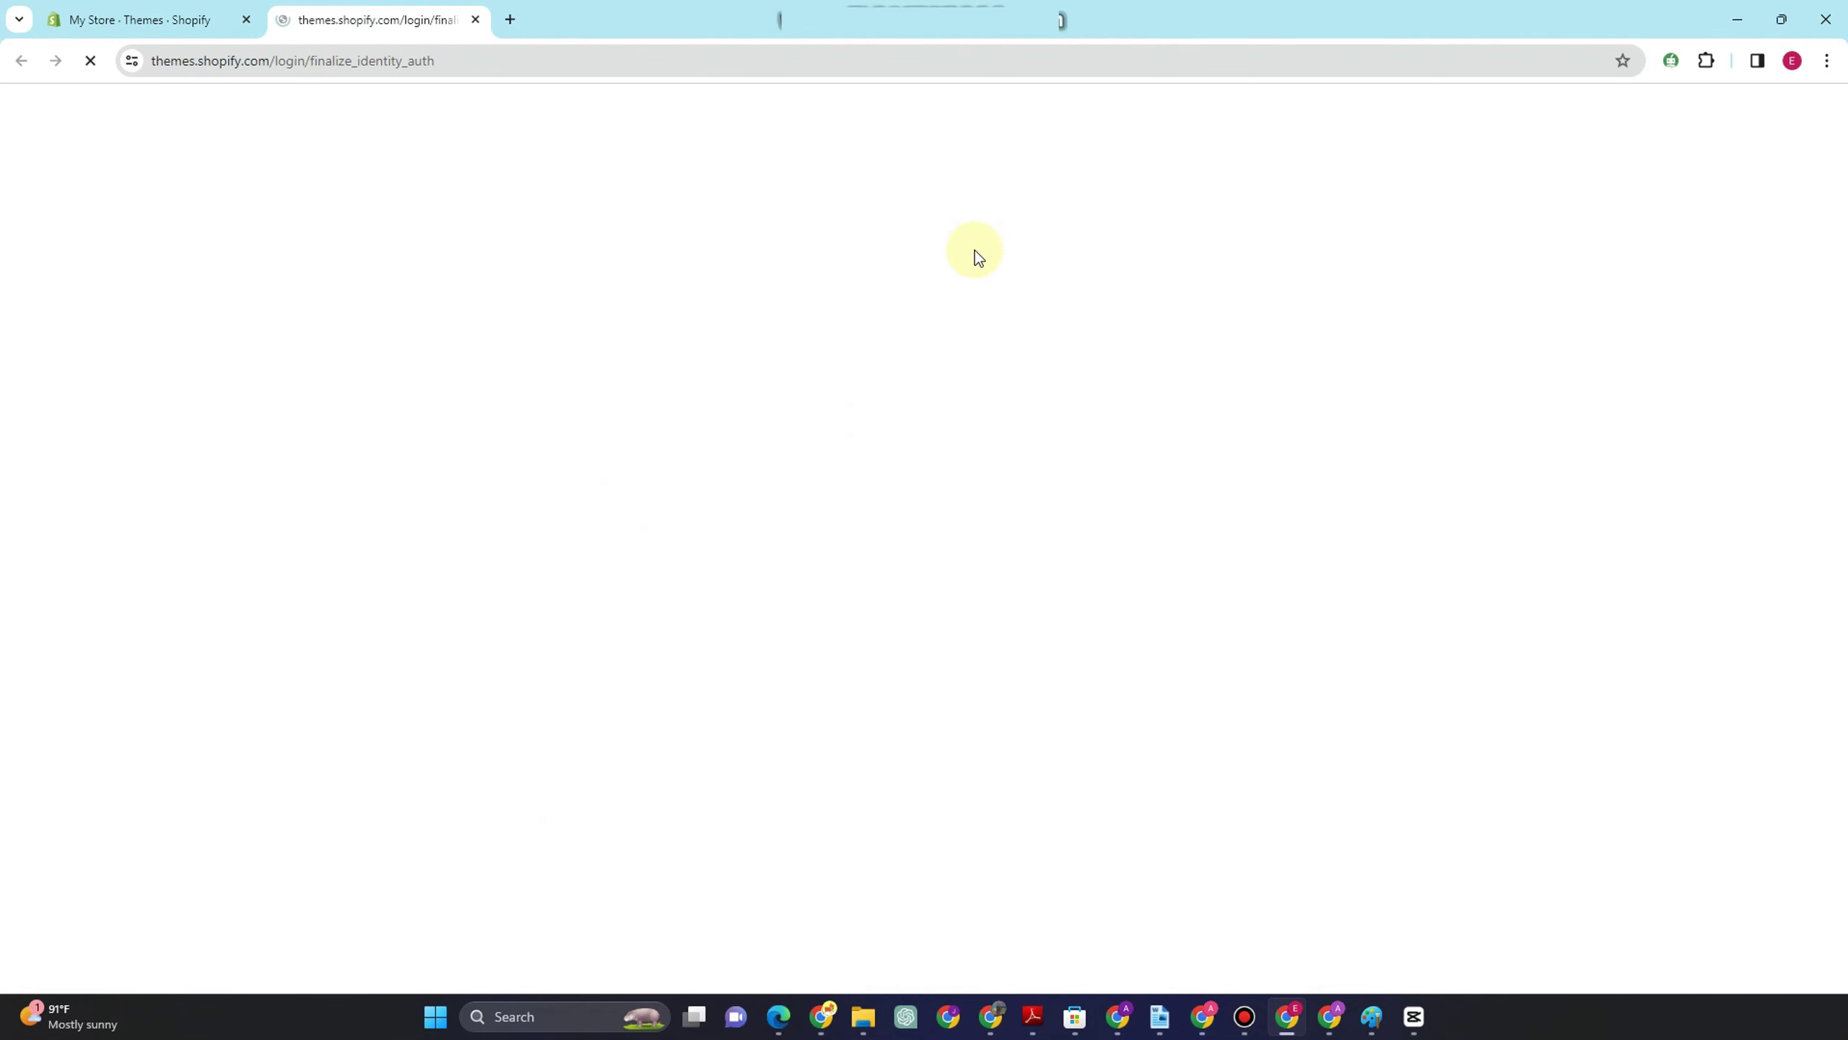
scroll(1043, 757, down, 1)
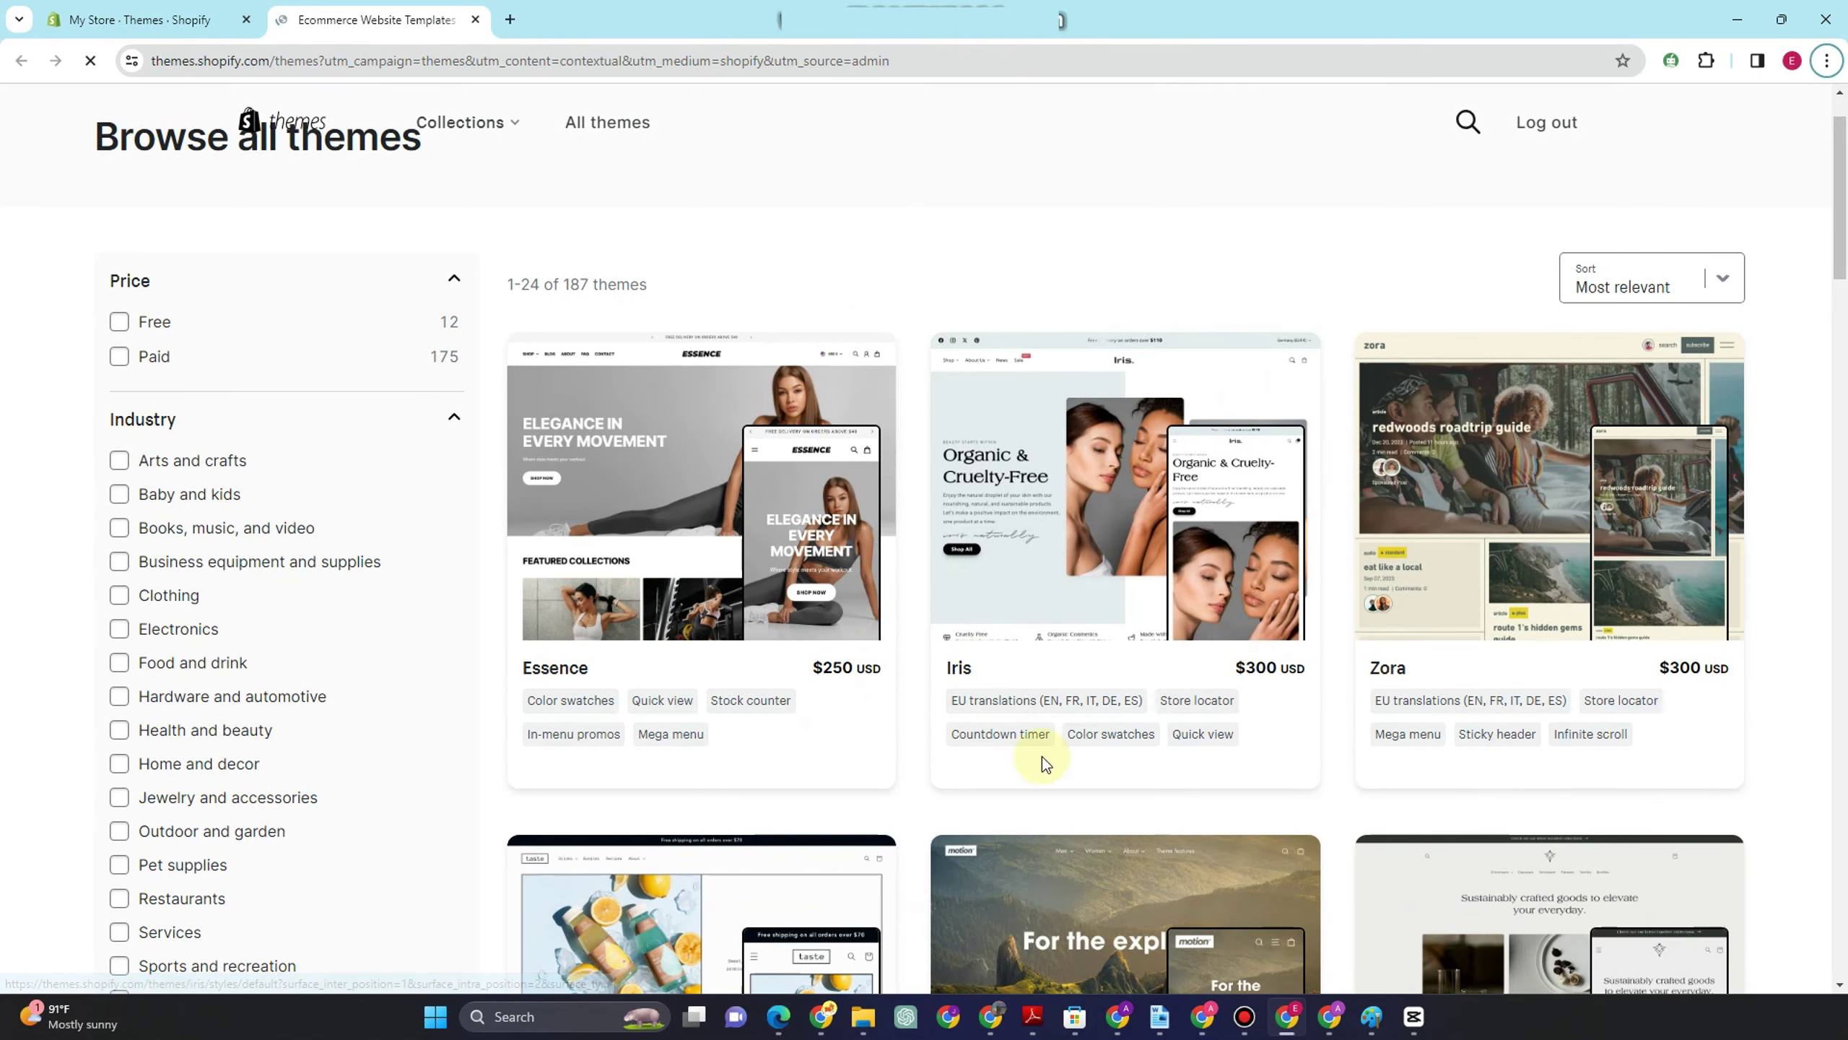
scroll(939, 743, down, 6)
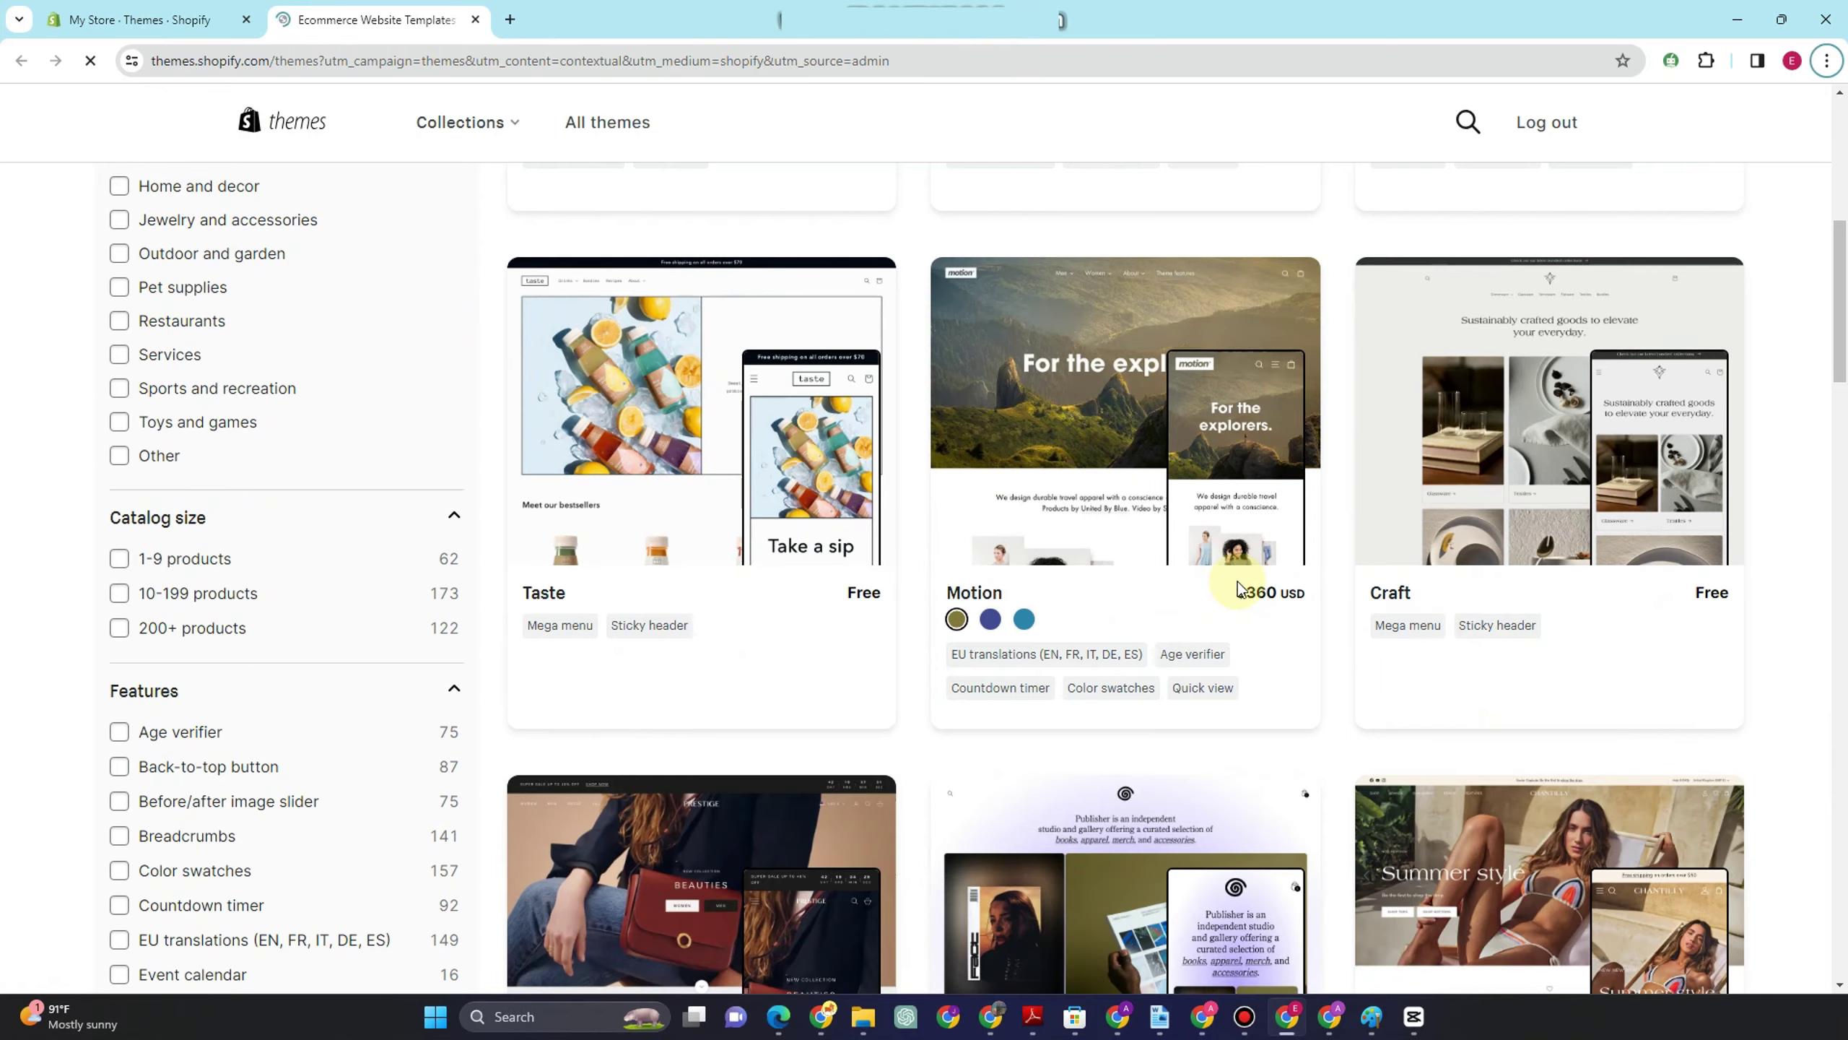
scroll(1246, 586, down, 3)
scroll(1405, 667, down, 4)
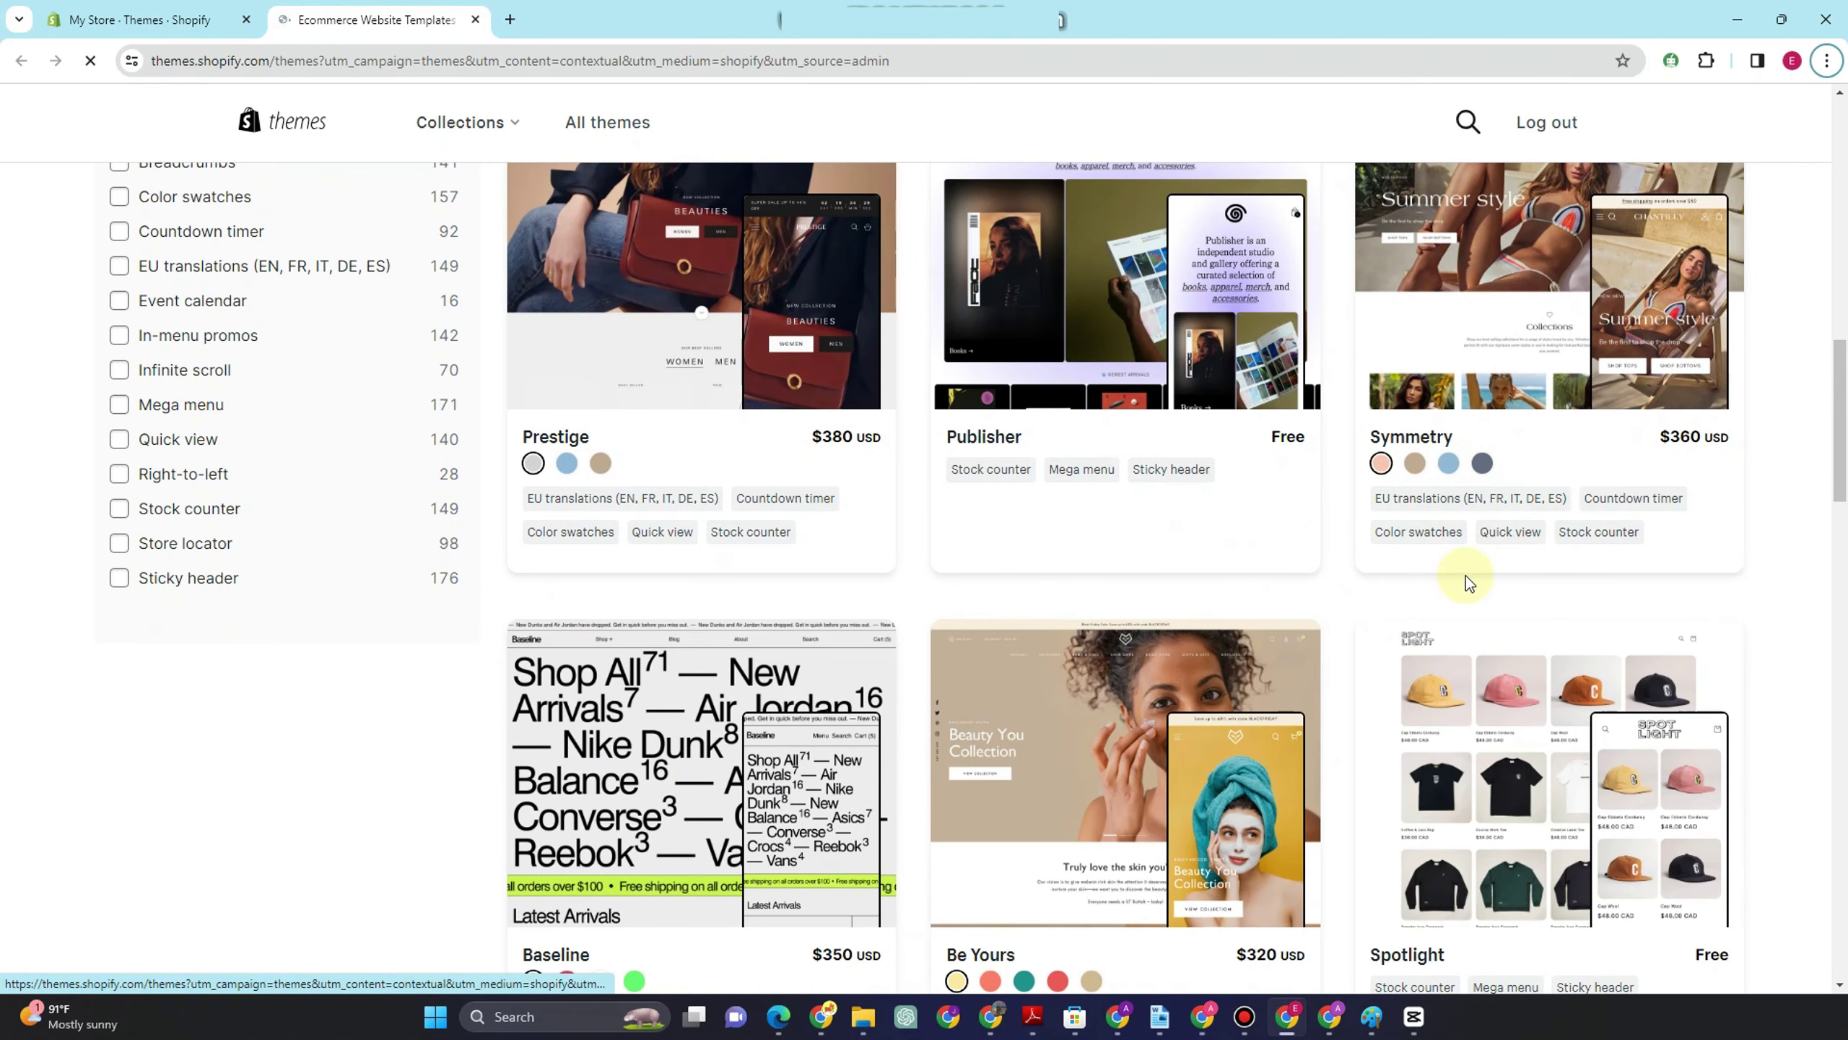
scroll(1465, 575, down, 3)
scroll(1466, 575, down, 7)
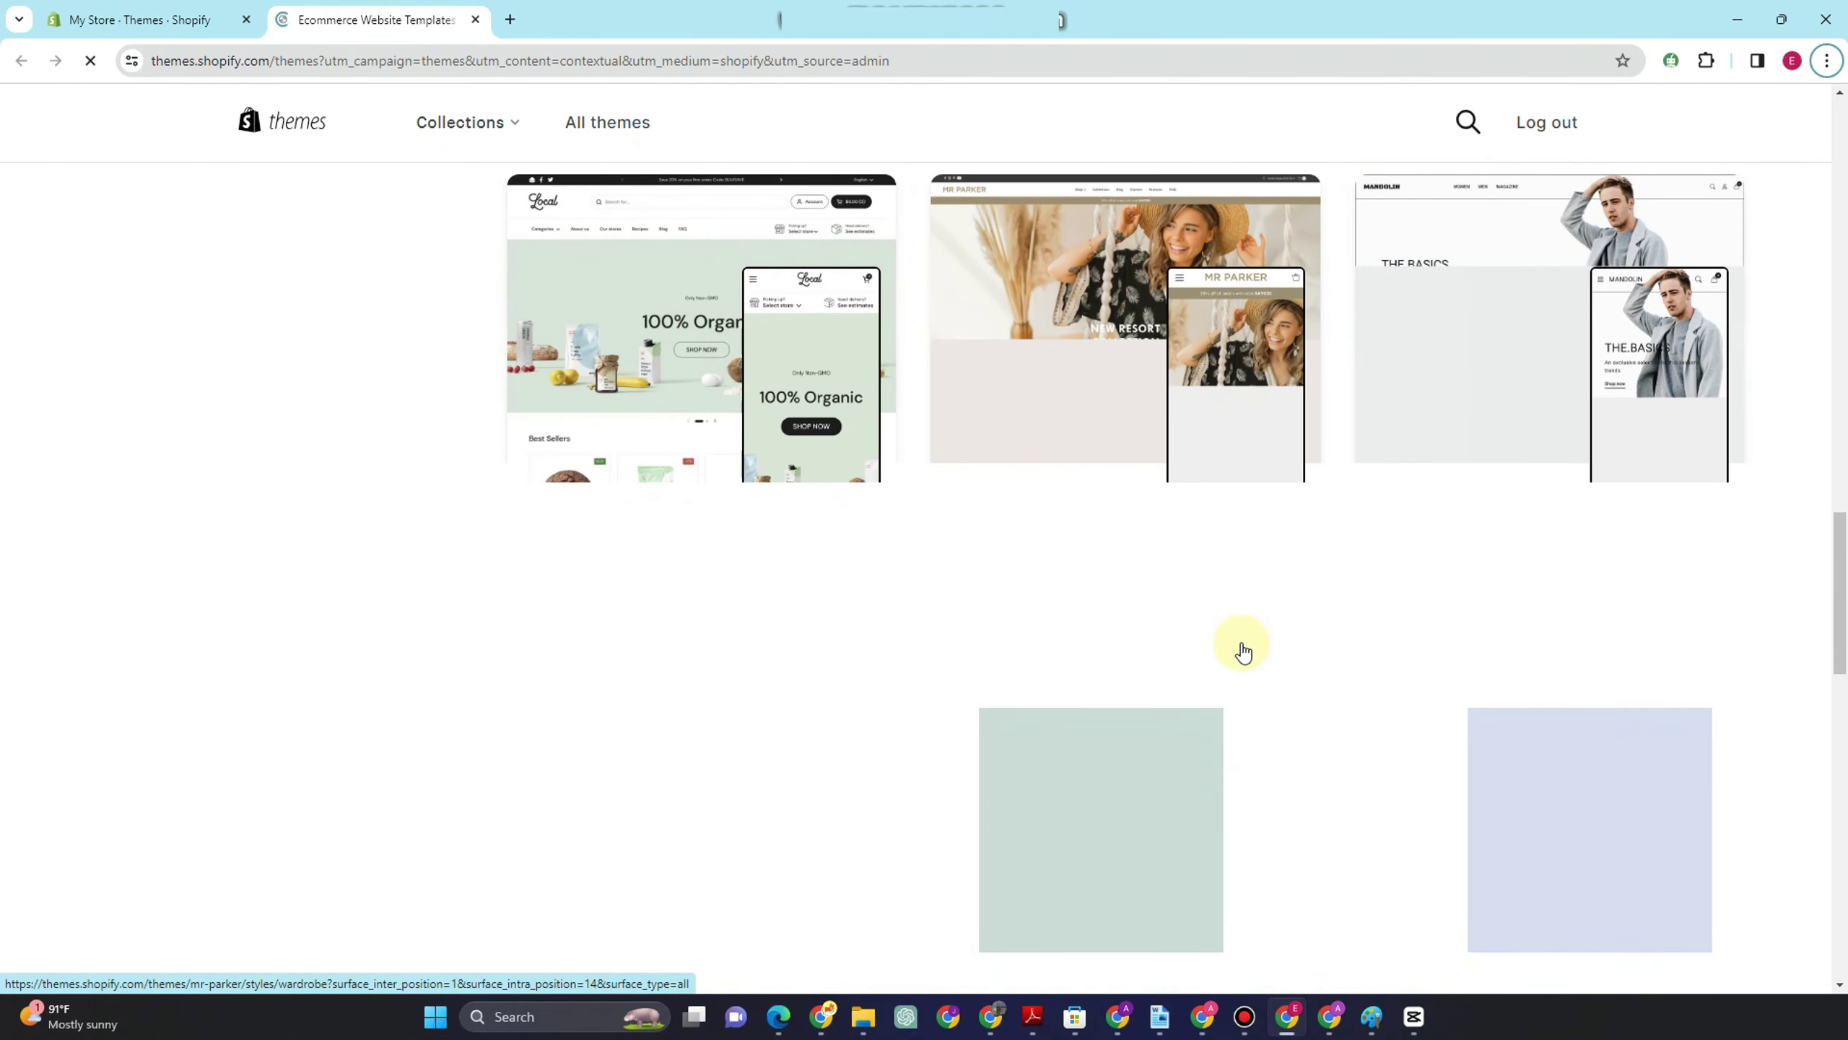
scroll(1242, 654, down, 6)
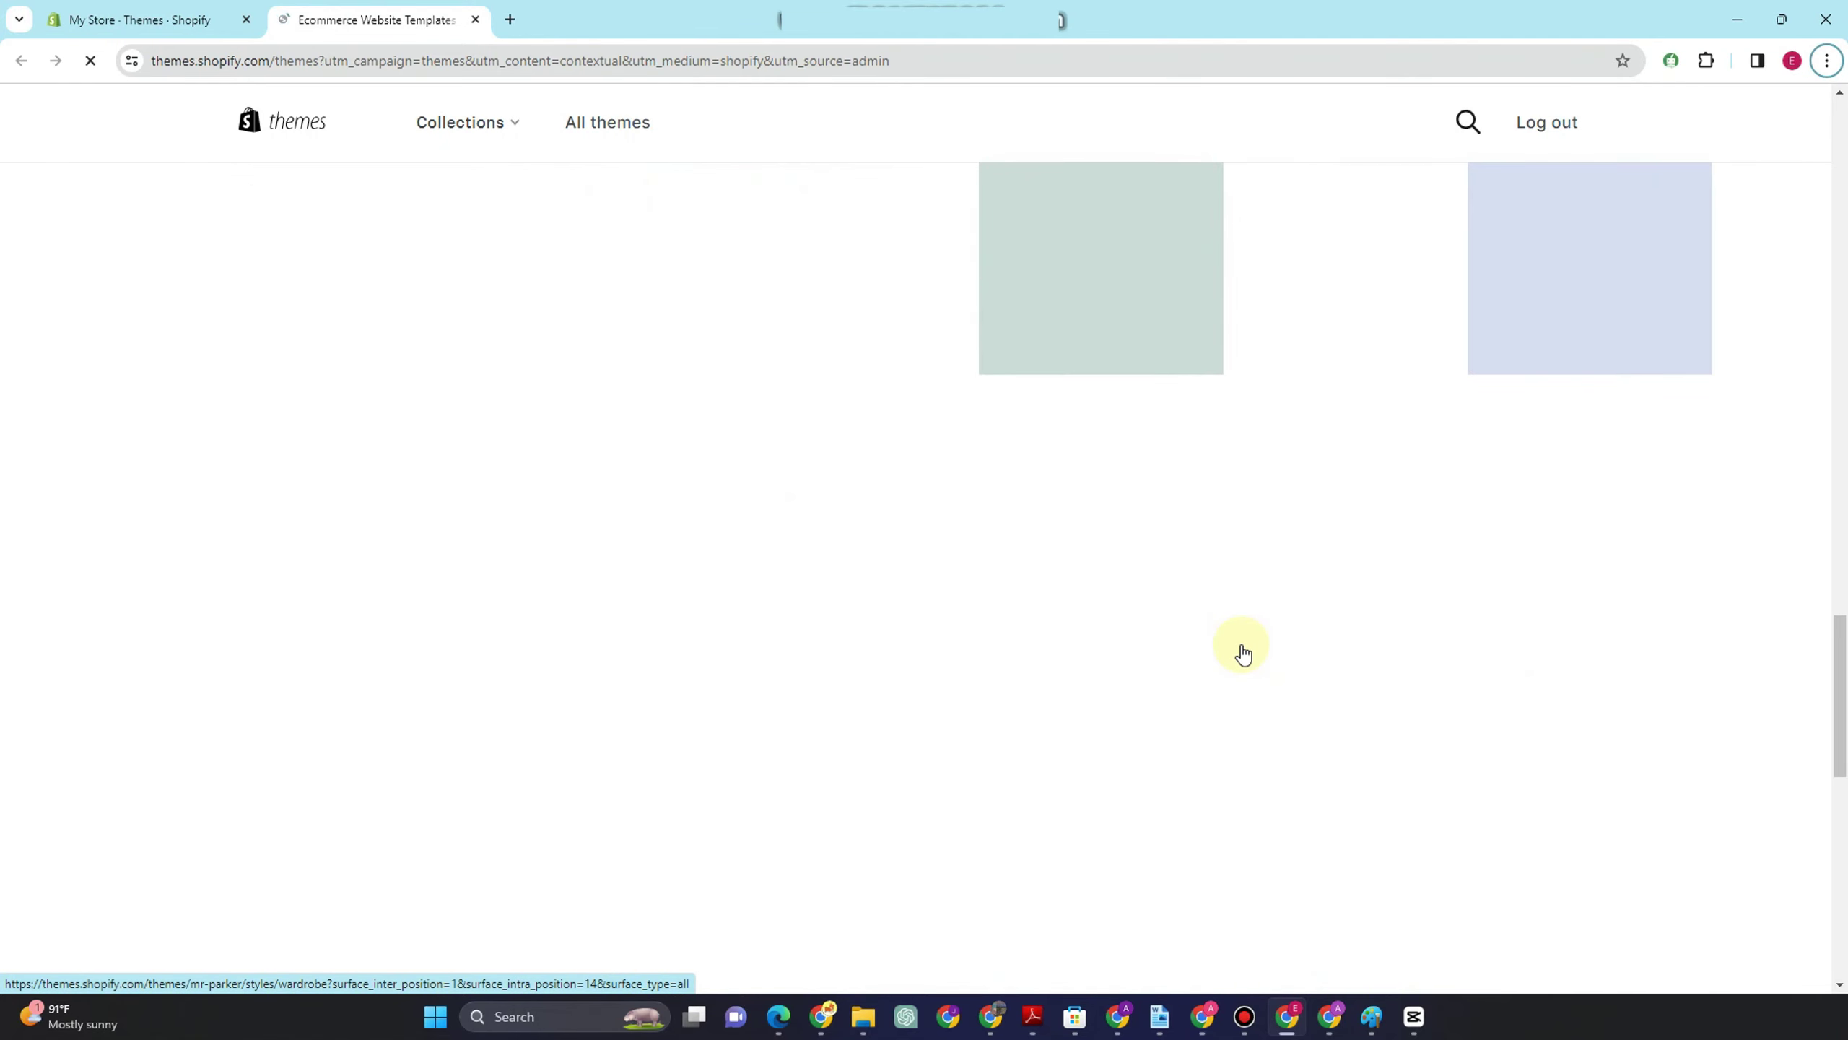
scroll(1242, 653, up, 1)
scroll(1242, 654, down, 2)
scroll(1243, 653, up, 2)
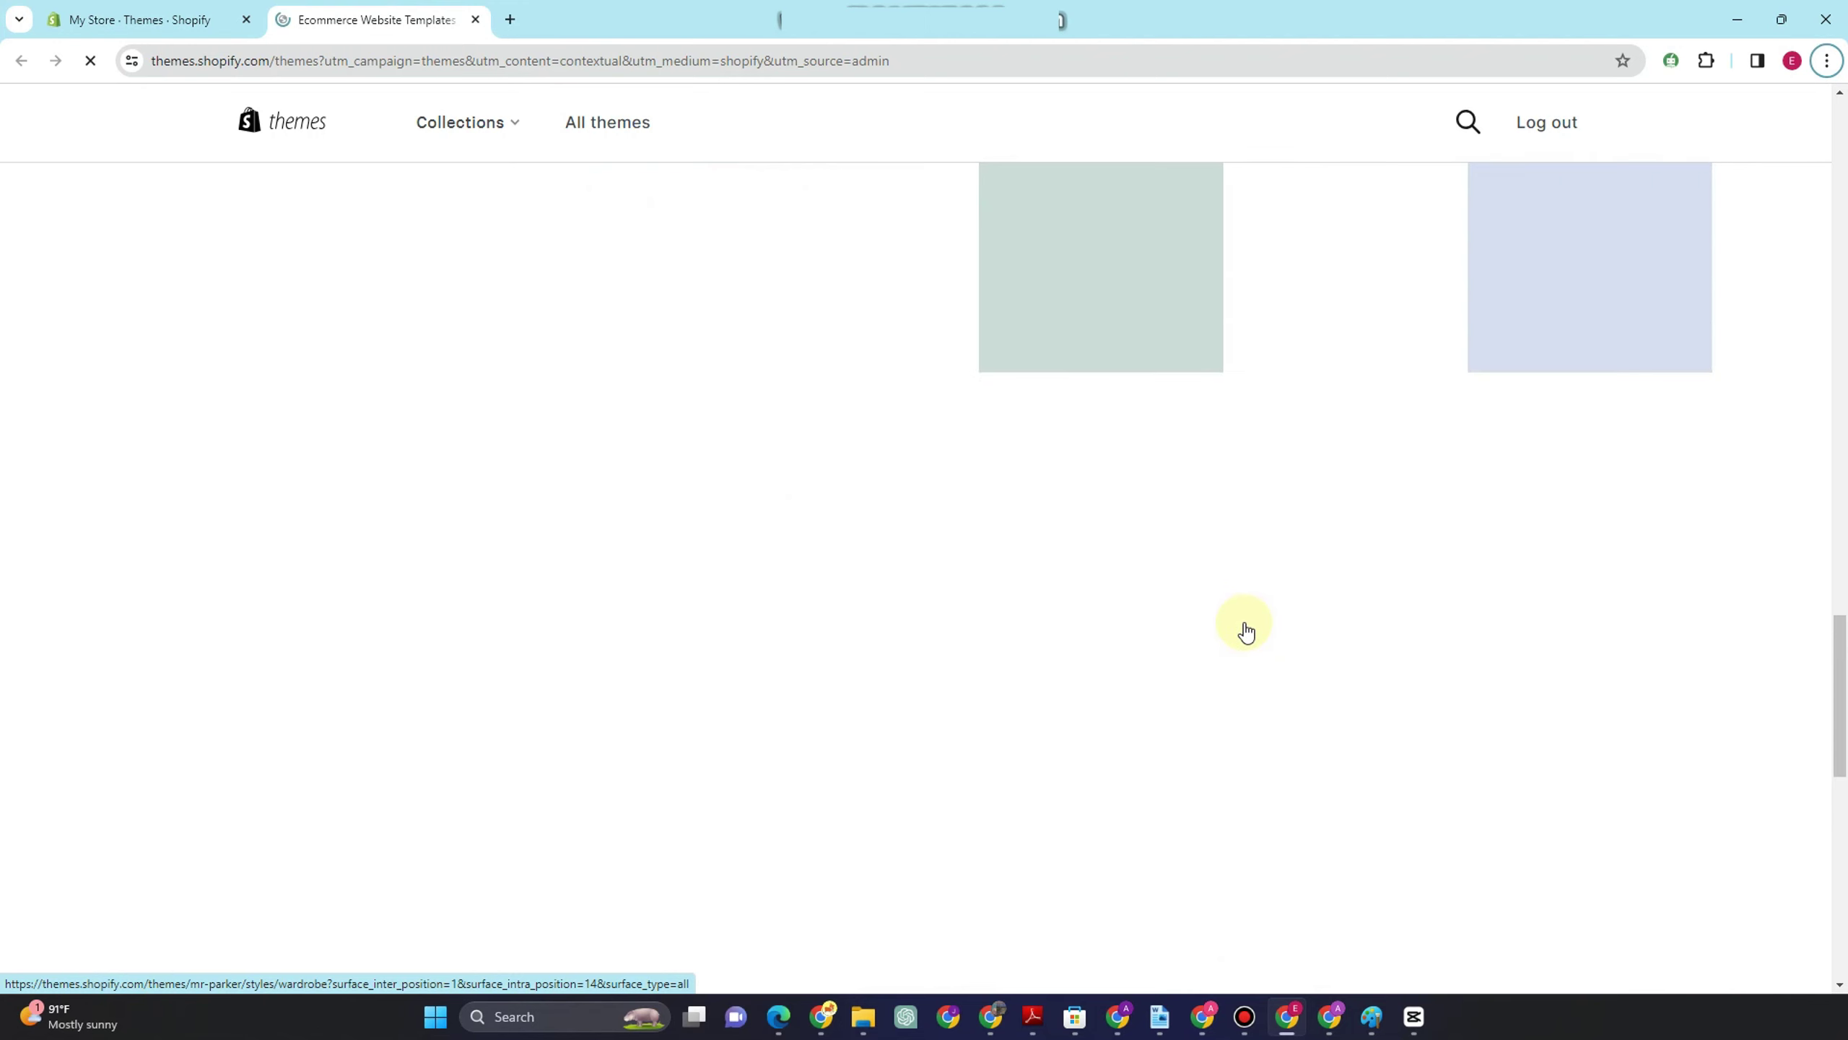
scroll(1245, 631, up, 5)
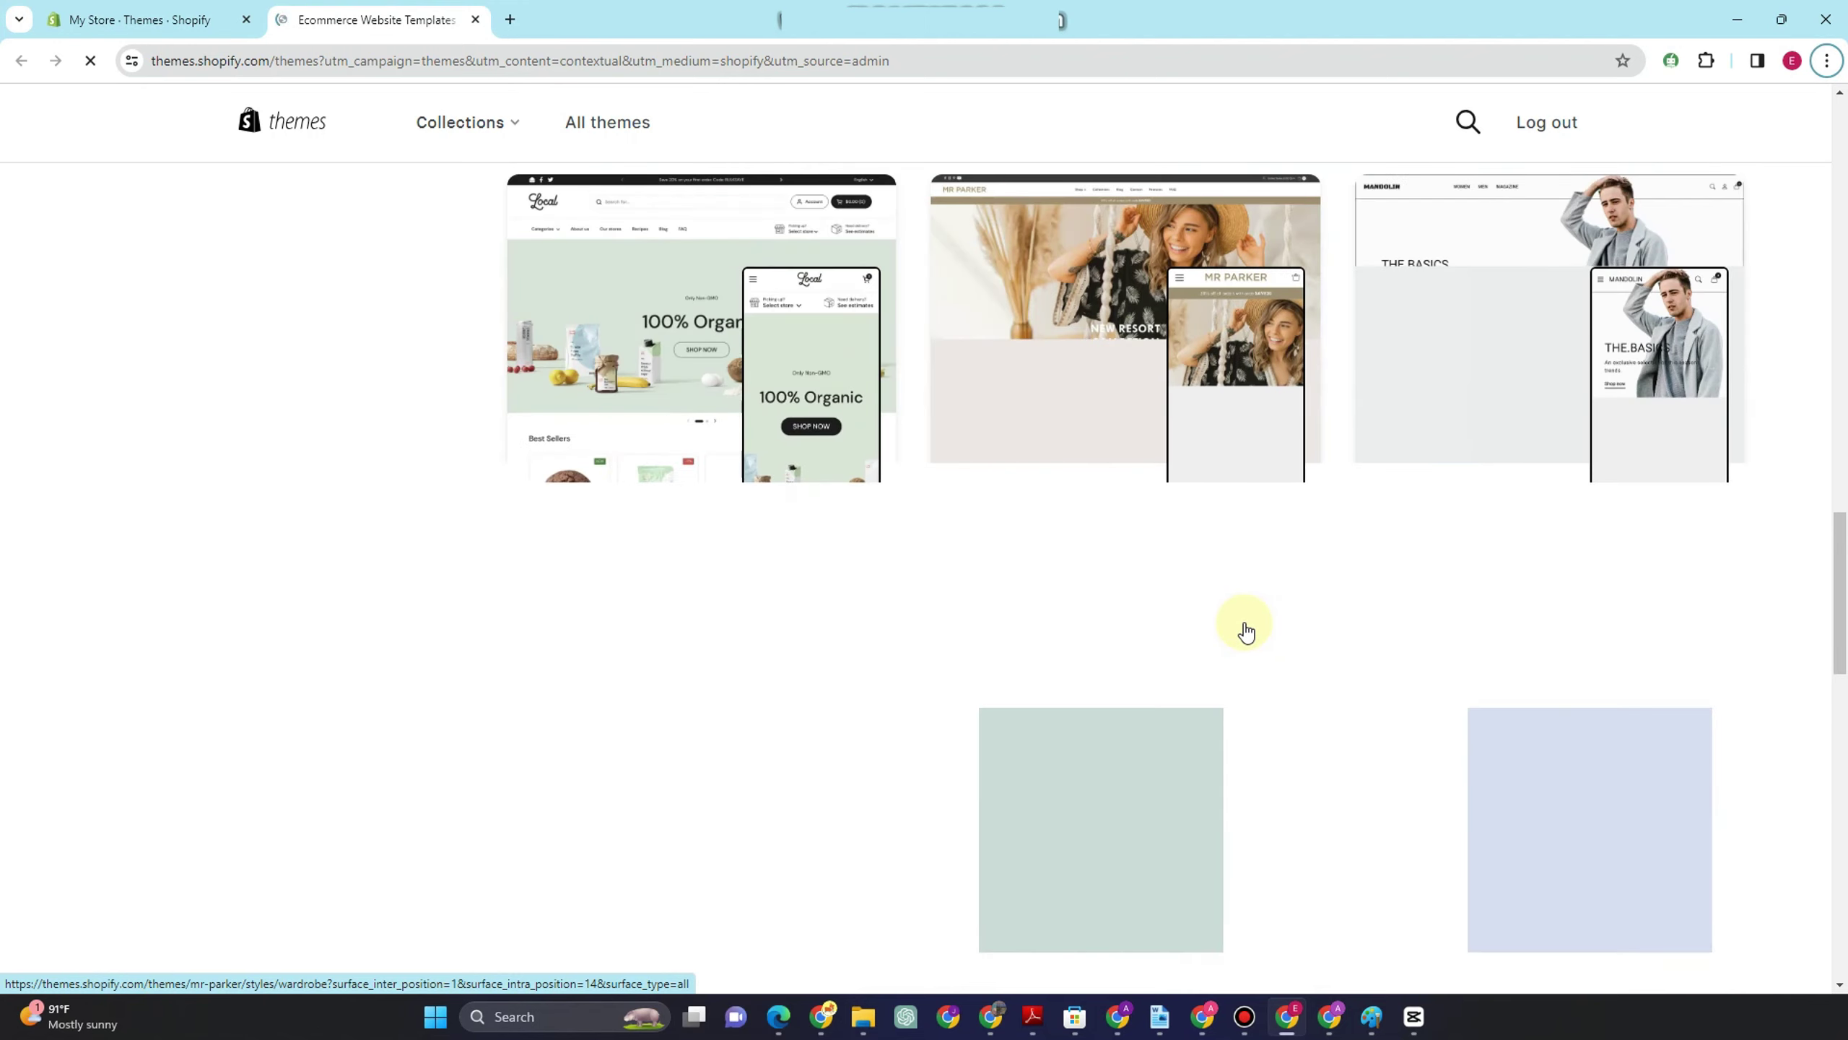
- Return to the store admin and open the current Dawn theme for customization
key(ctrl+Tab)
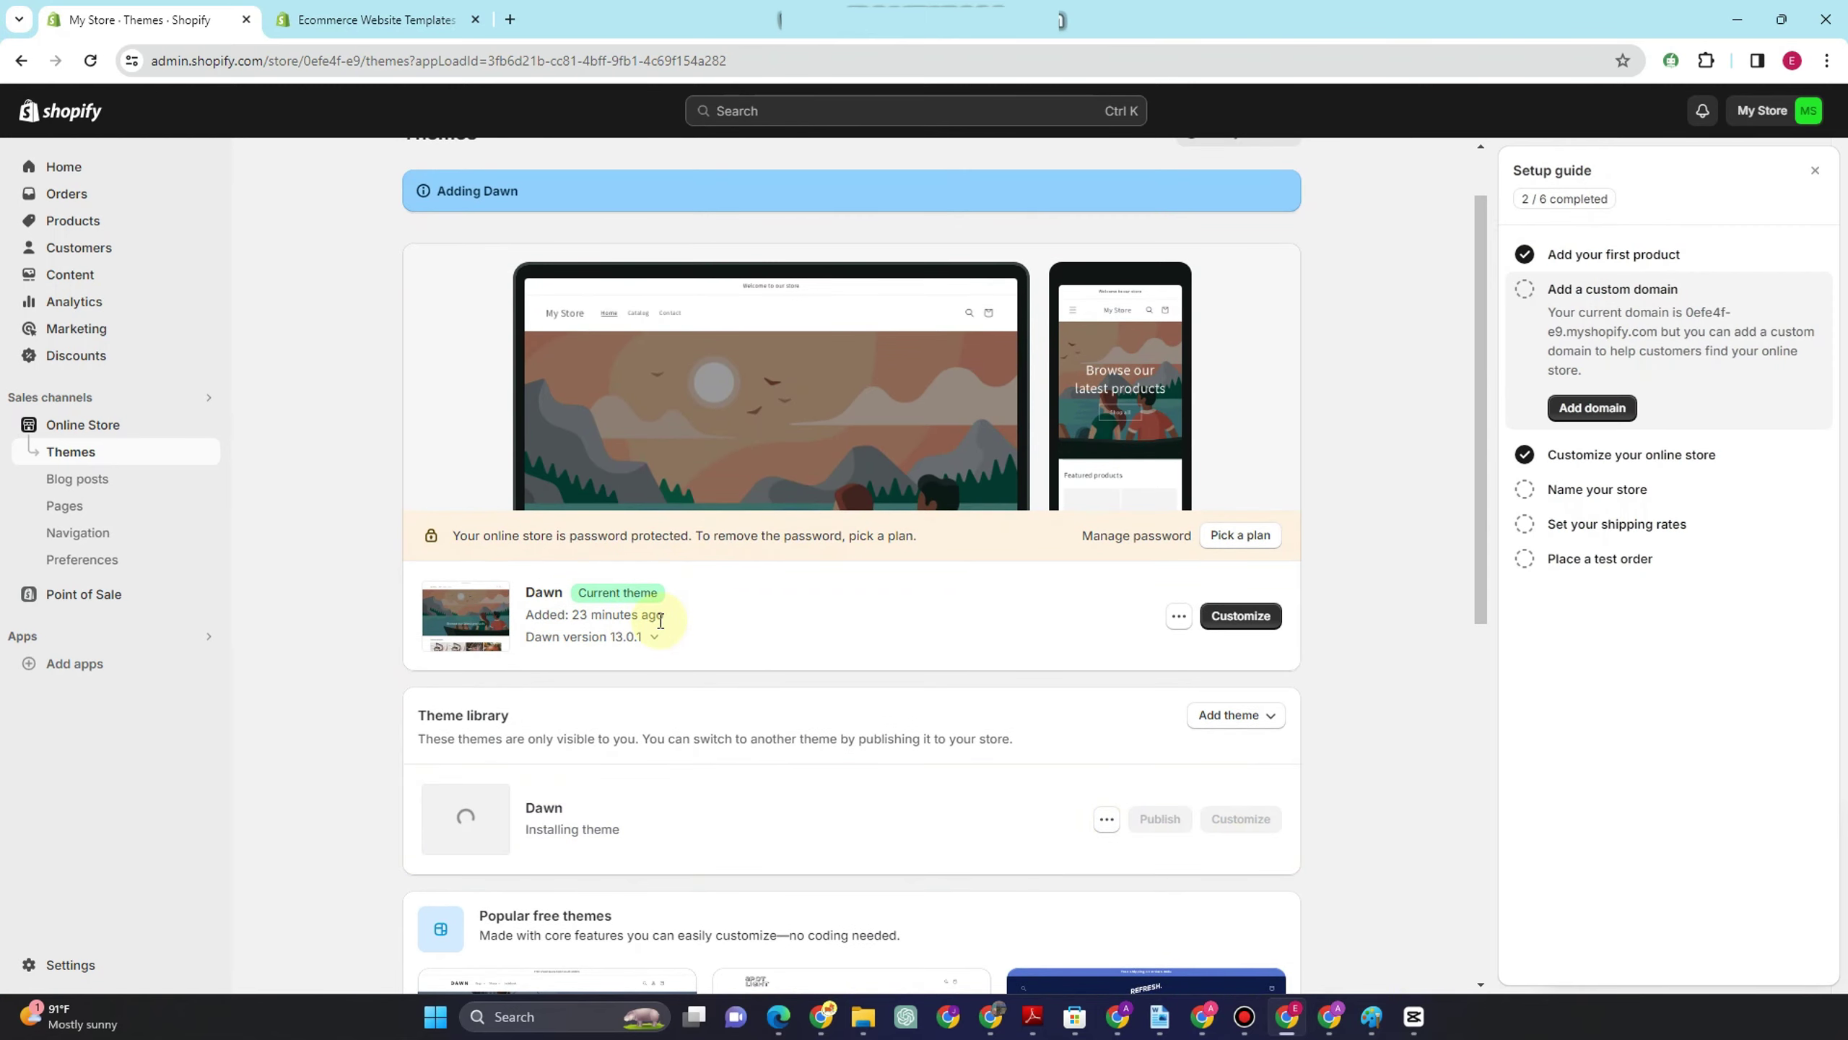
click(1230, 617)
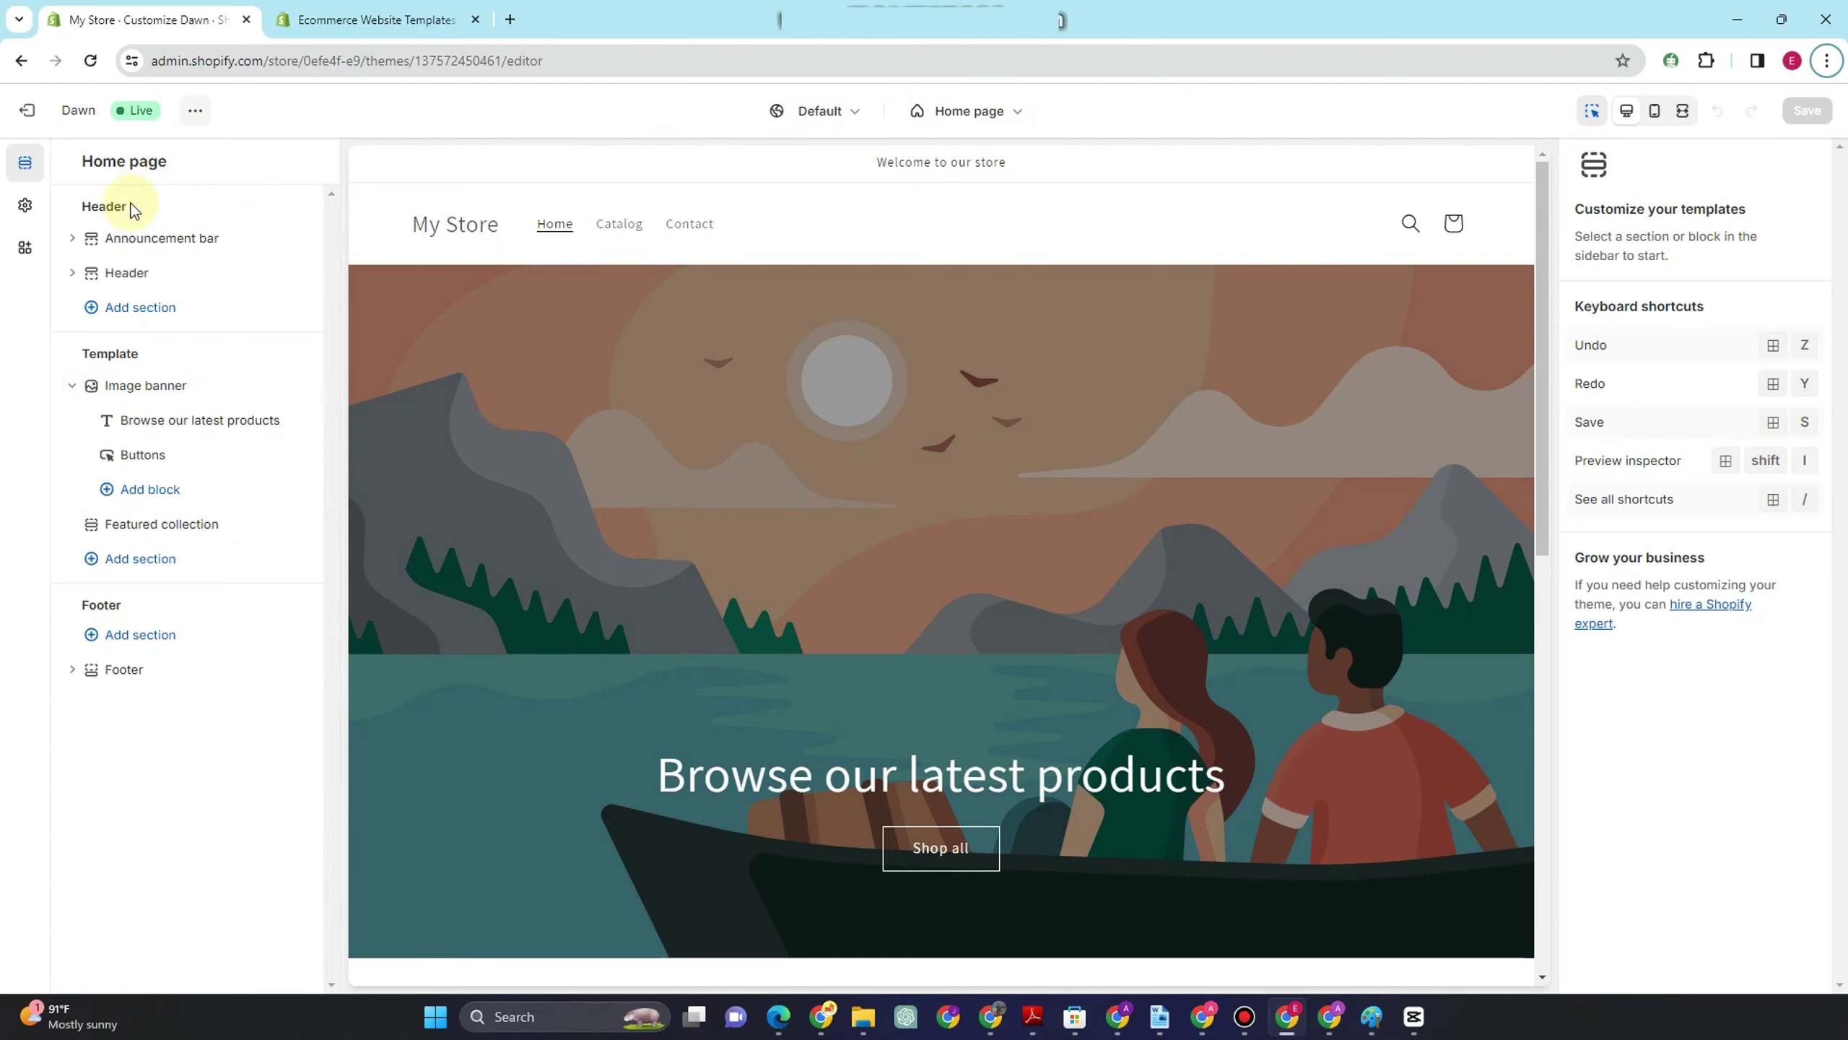
mouse_move(273, 241)
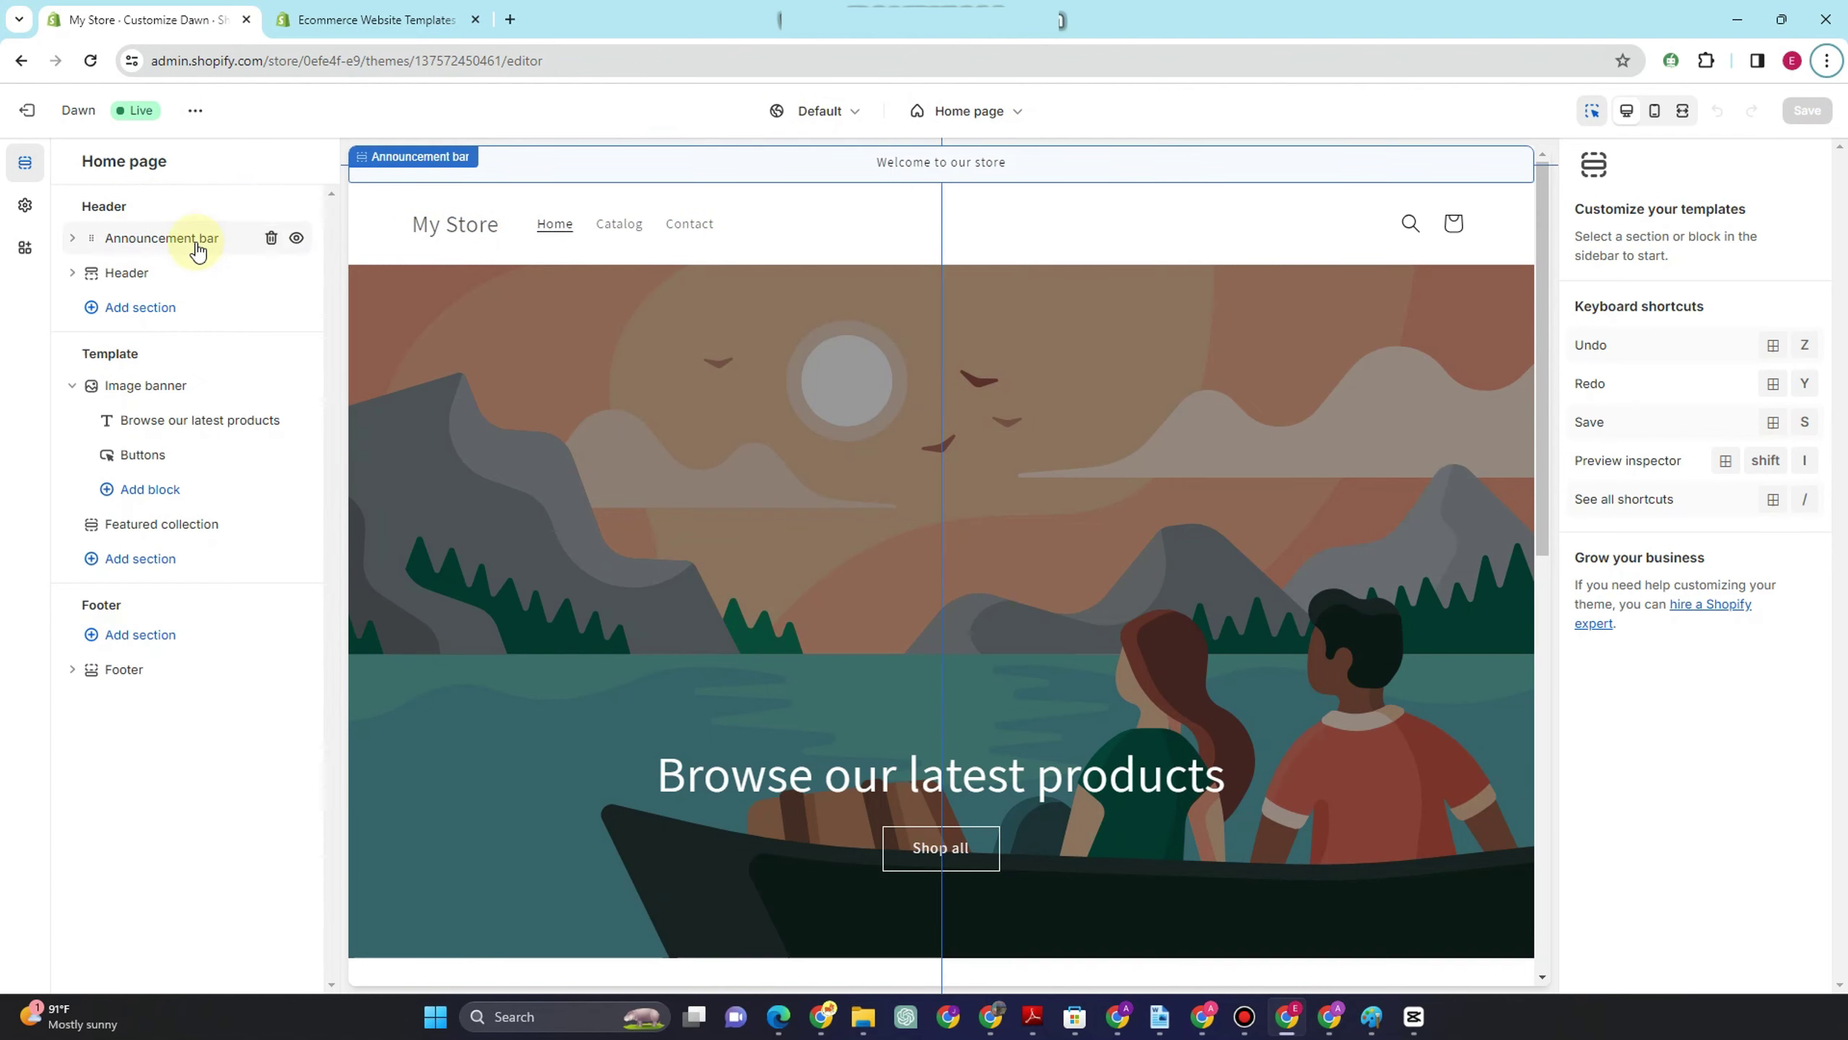
- Add a second announcement reading "Welcome TO AESTHETIC BAGS" to the announcement bar and save the theme
click(880, 169)
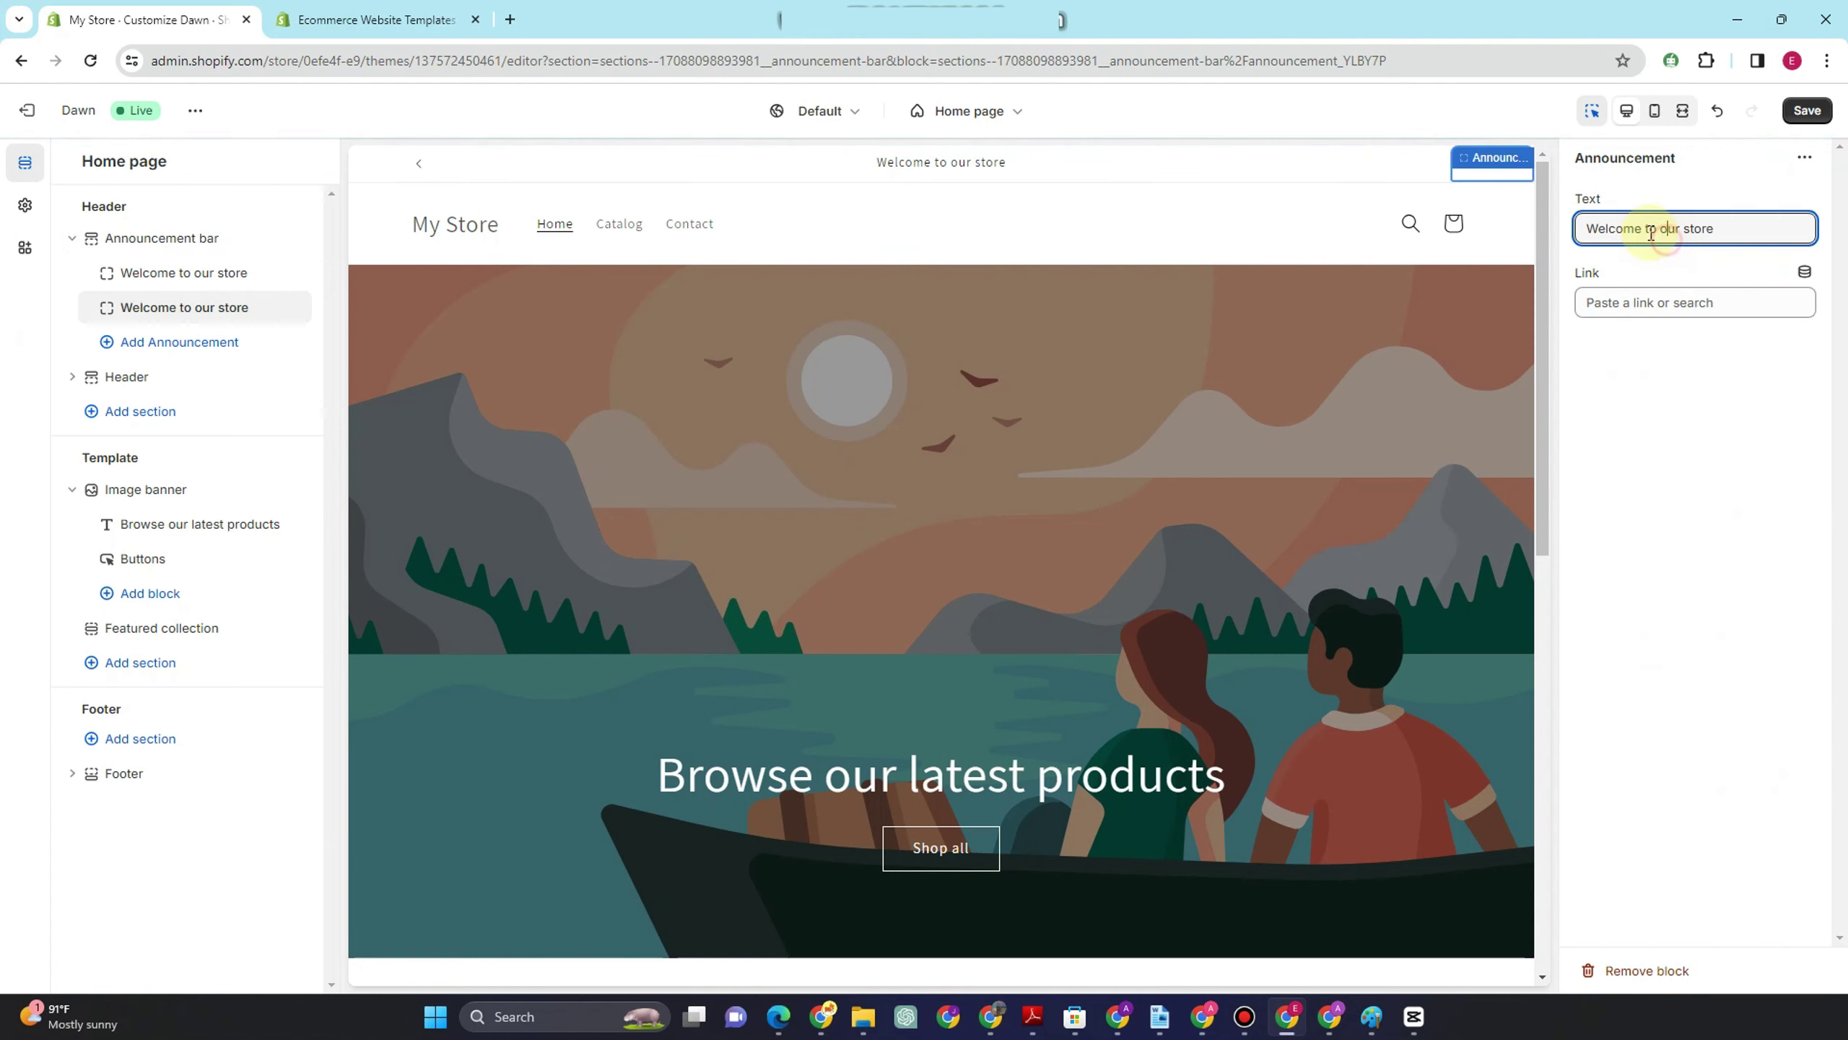
drag(1646, 229, 1786, 224)
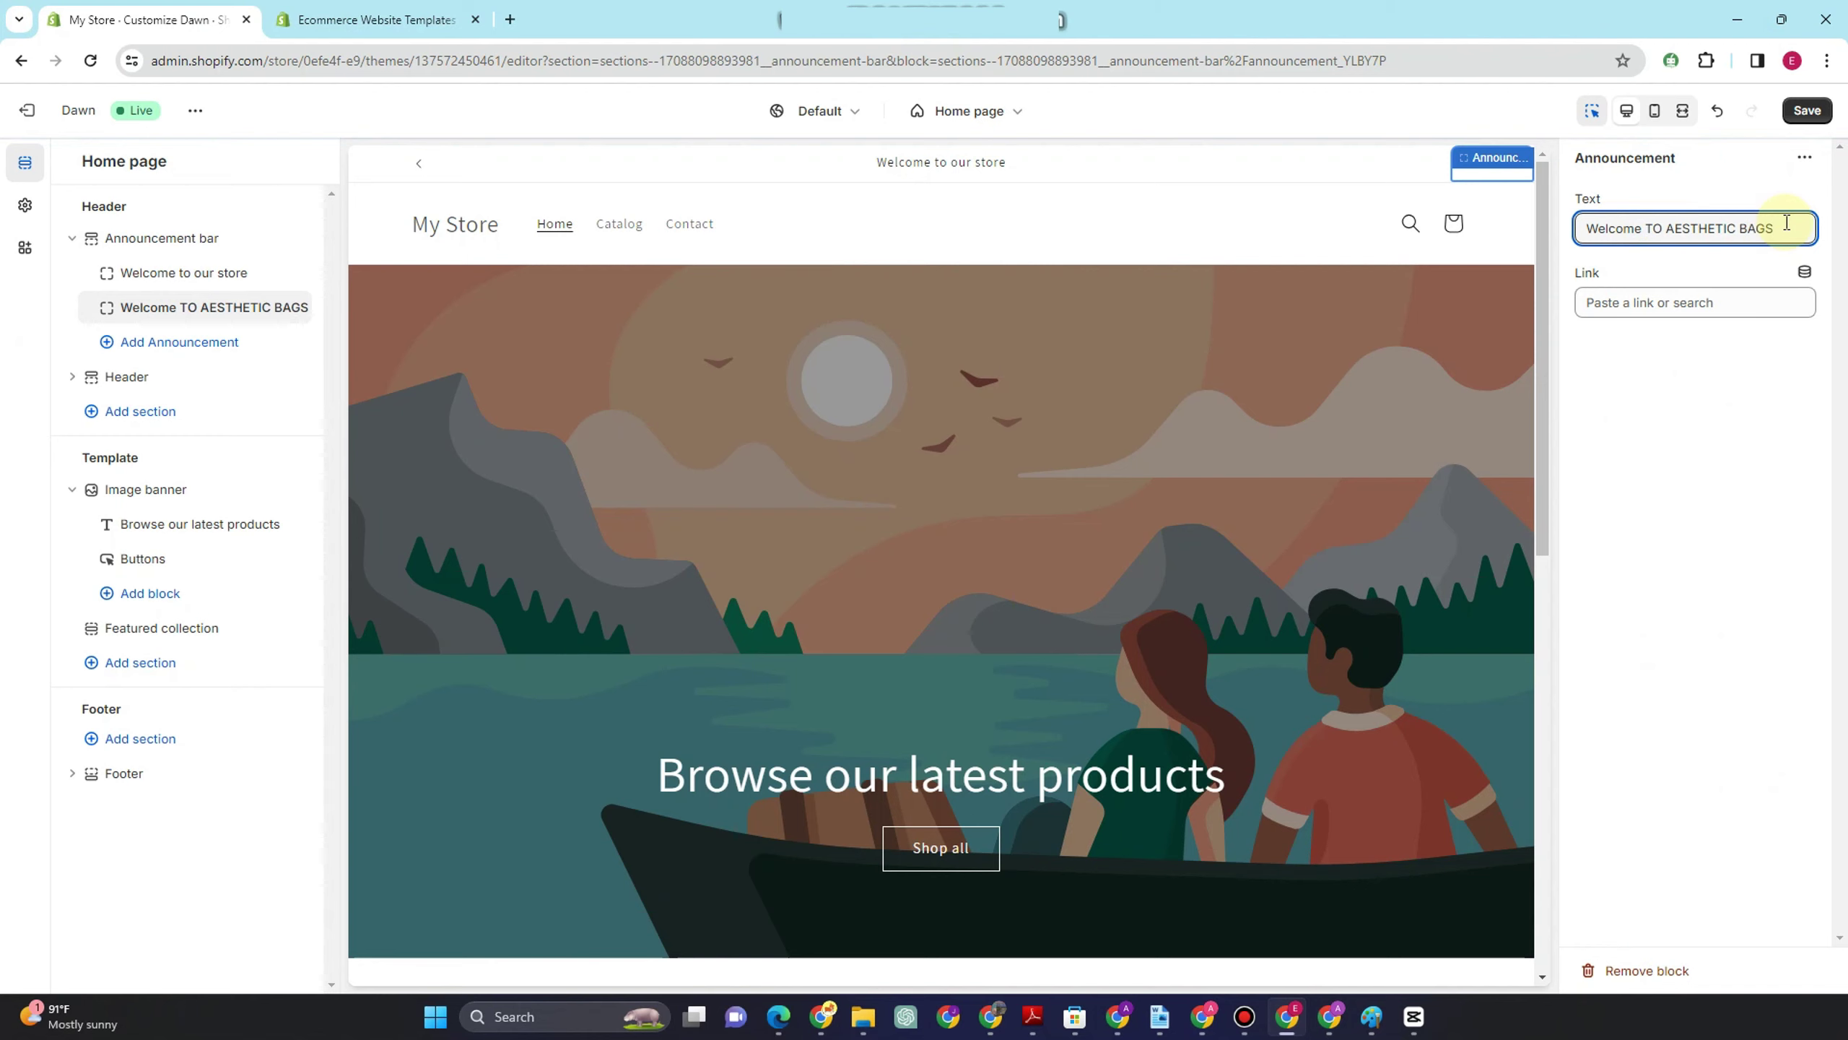
click(1806, 117)
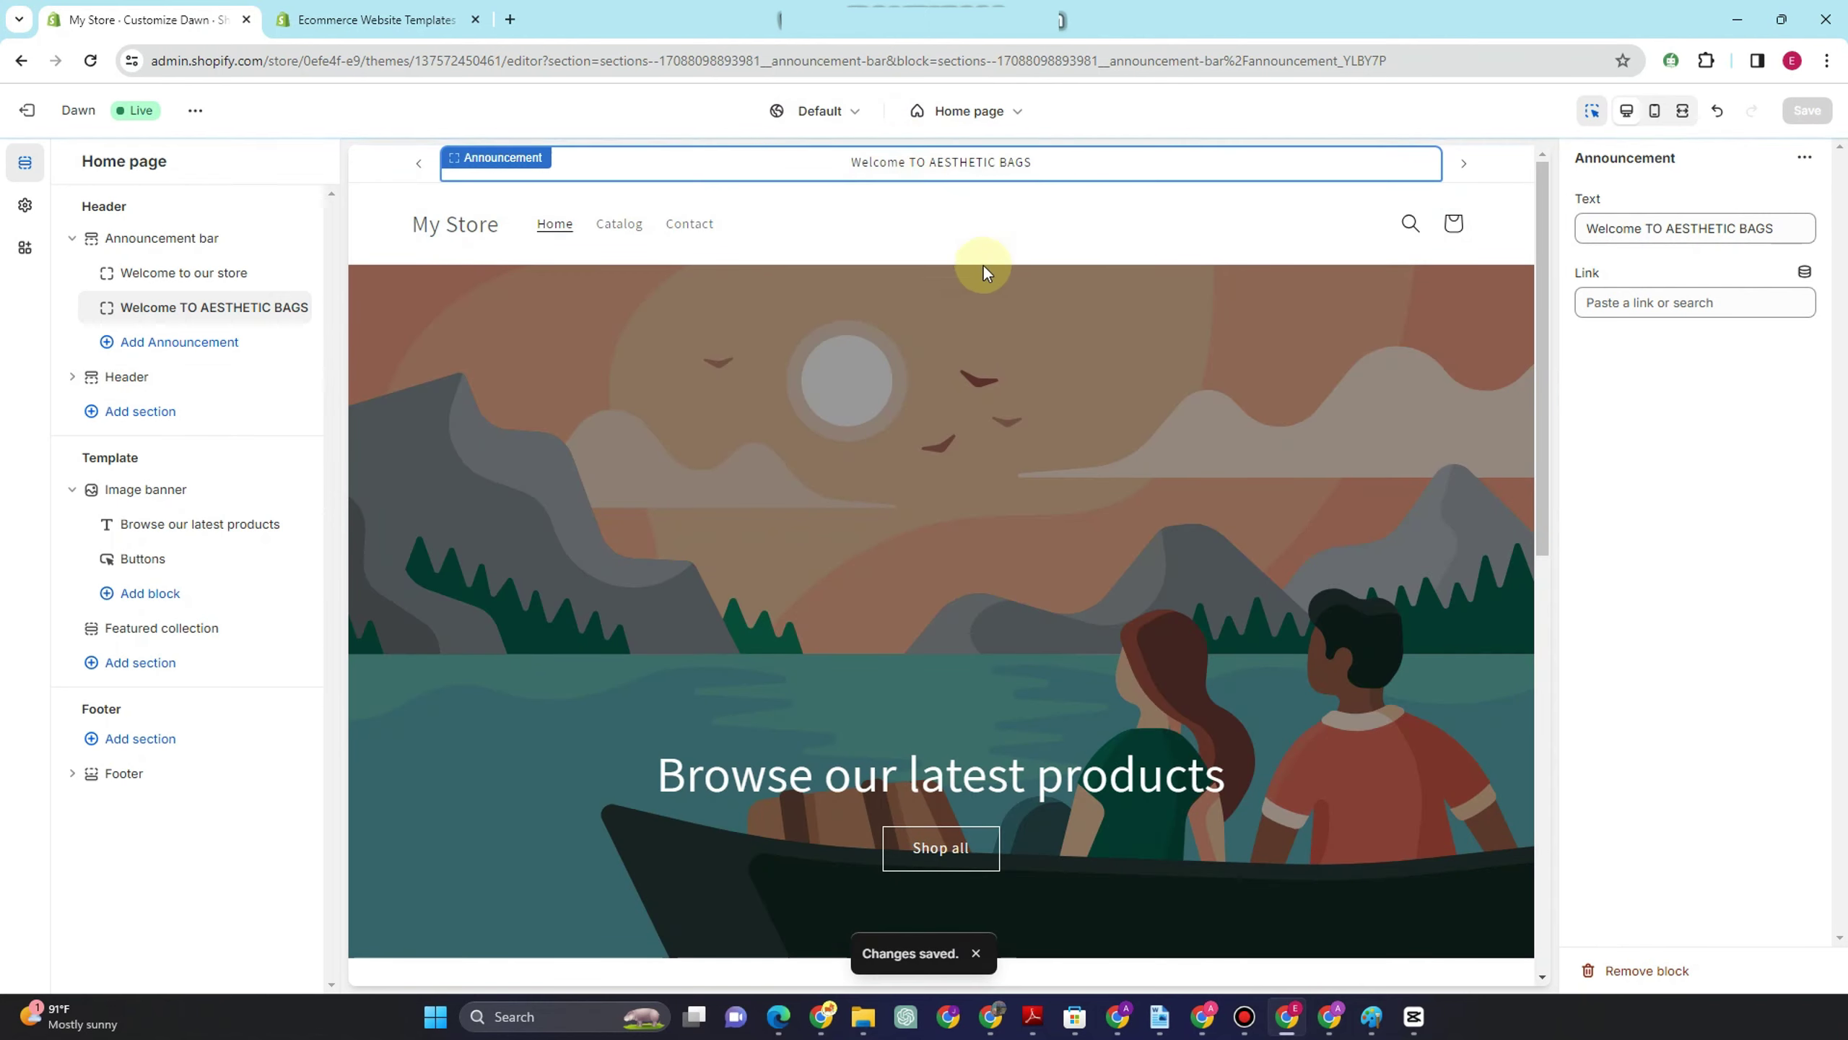
- Try Scheme 3 and Scheme 5 on the home page header, and settle on Scheme 2 as its color scheme
click(770, 217)
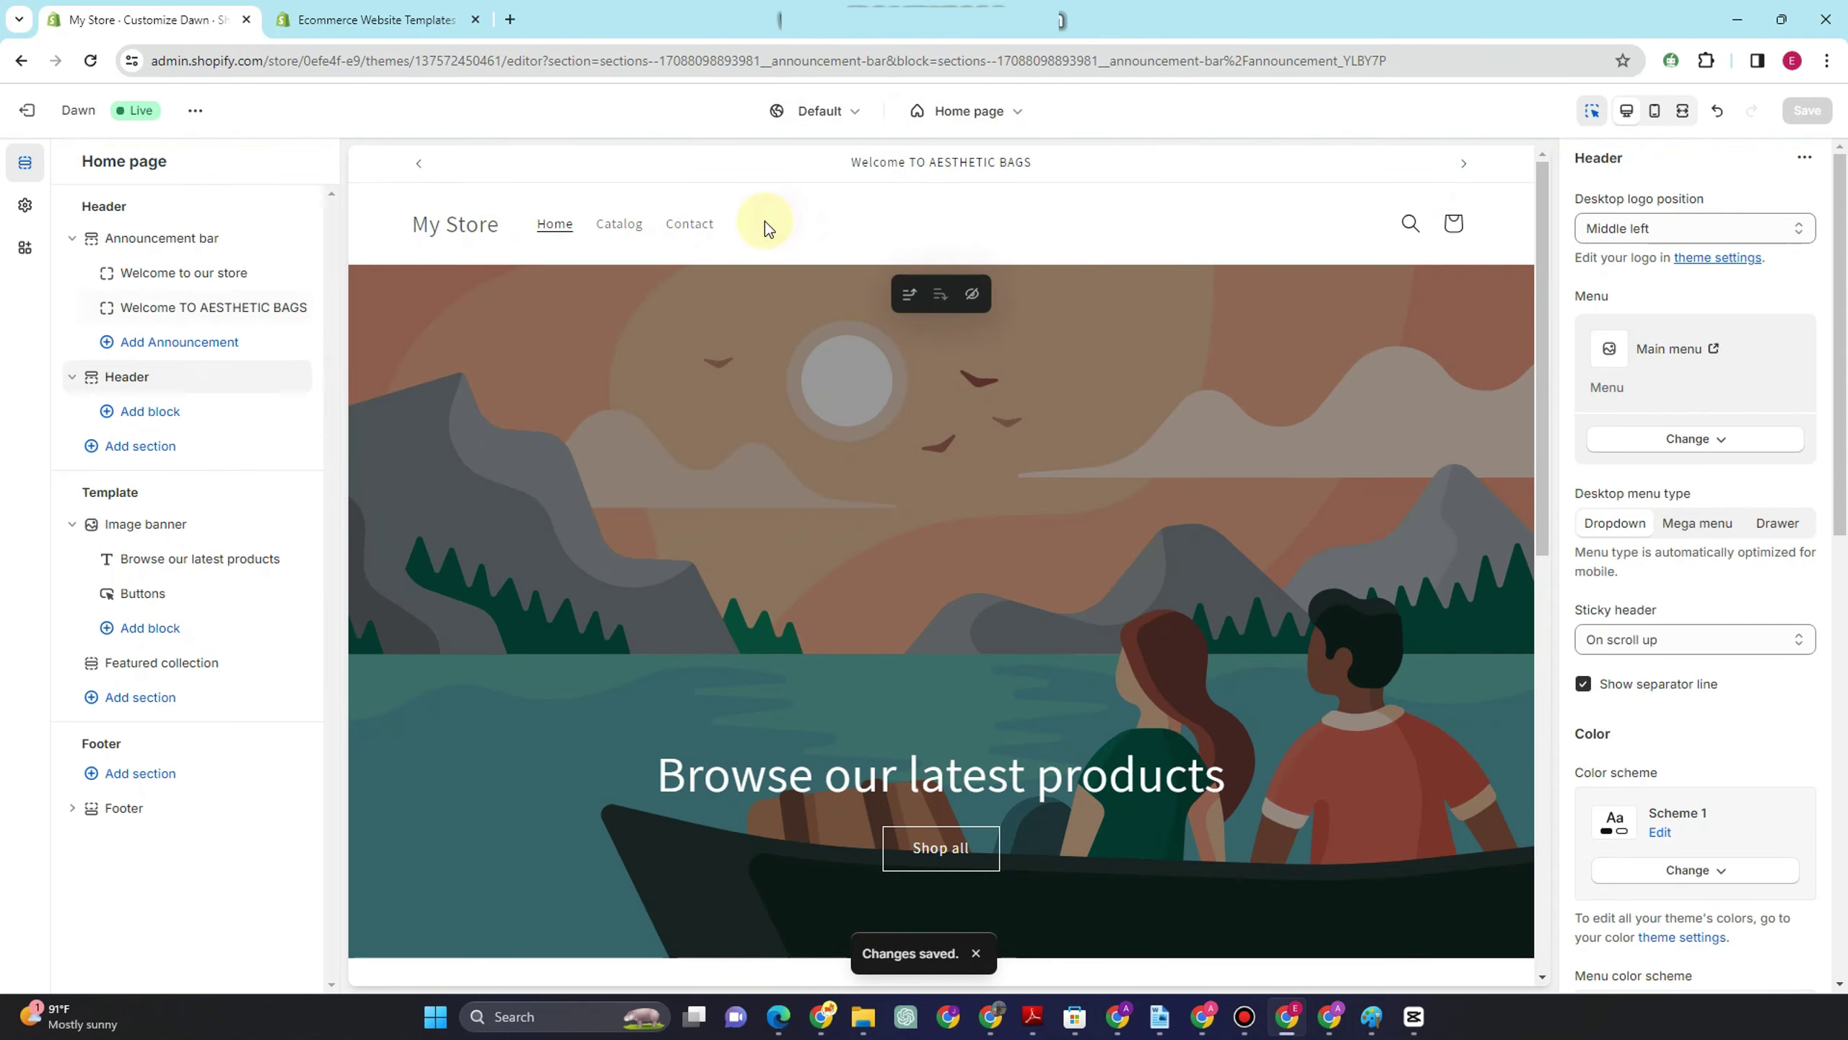
click(764, 171)
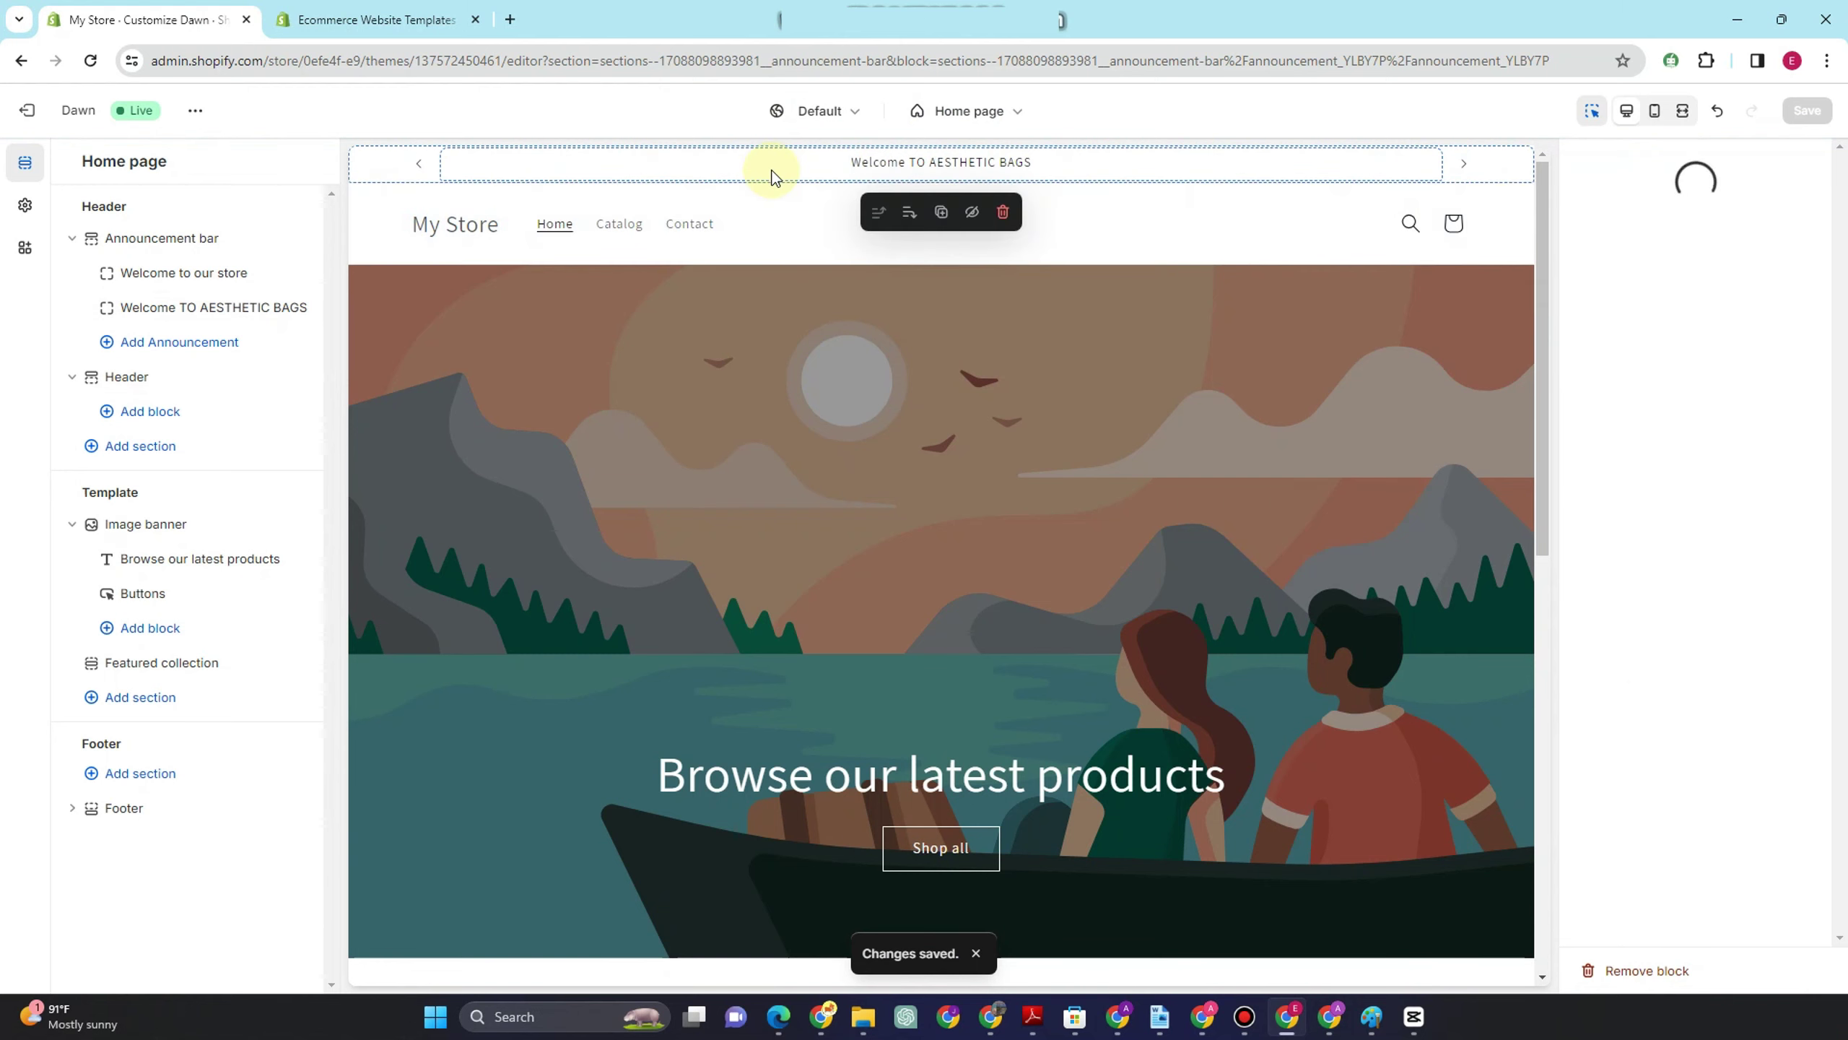
click(773, 184)
scroll(1717, 619, down, 4)
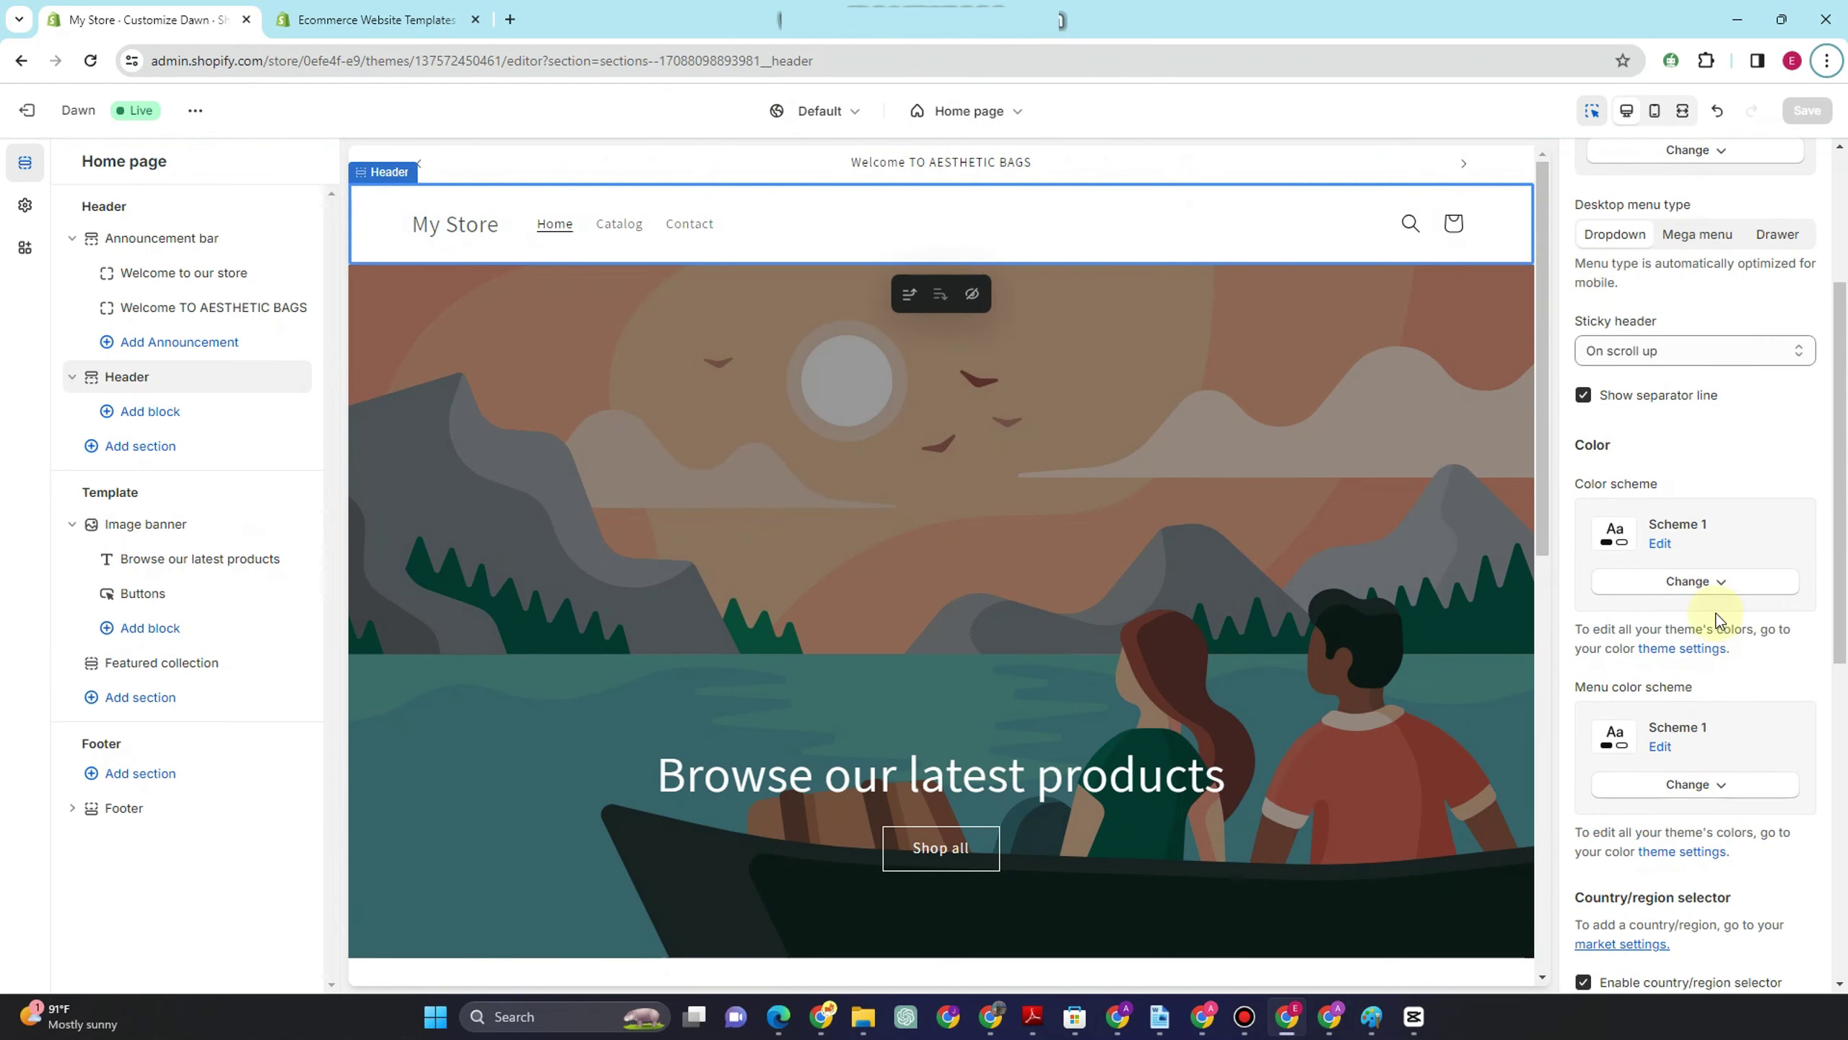
click(1715, 588)
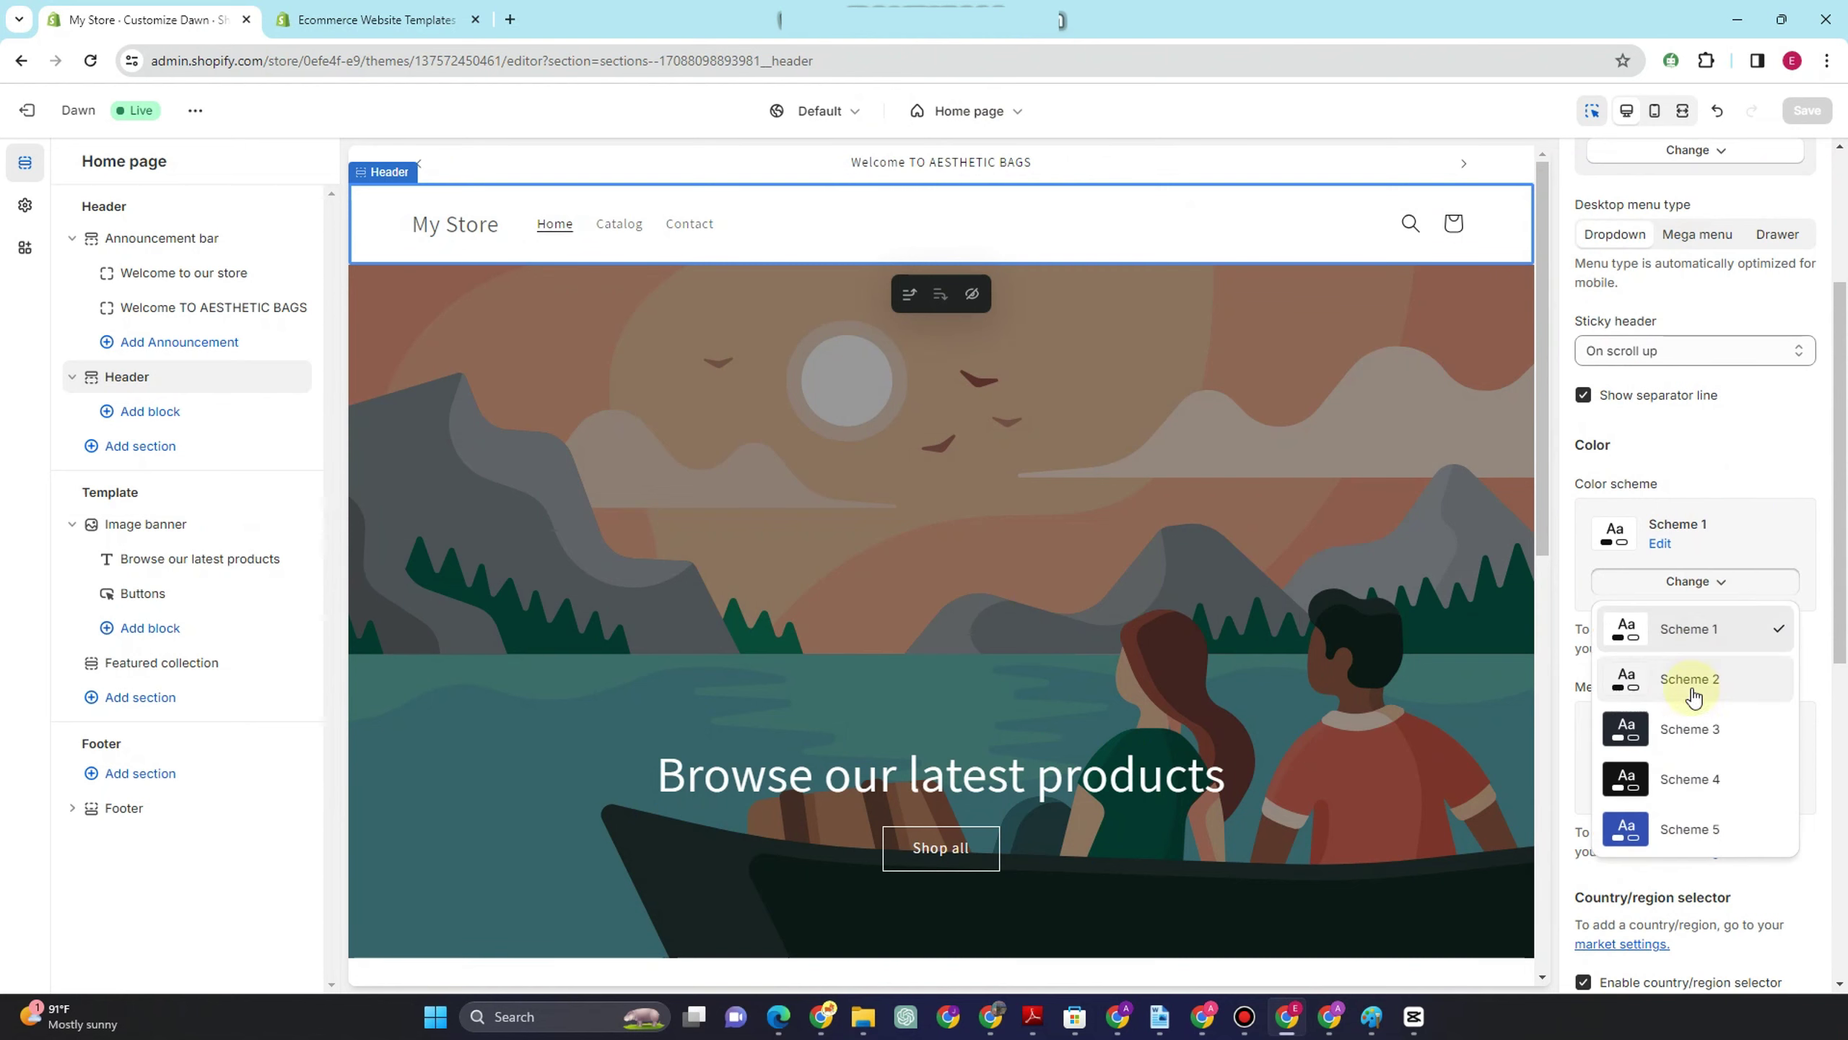
click(1693, 730)
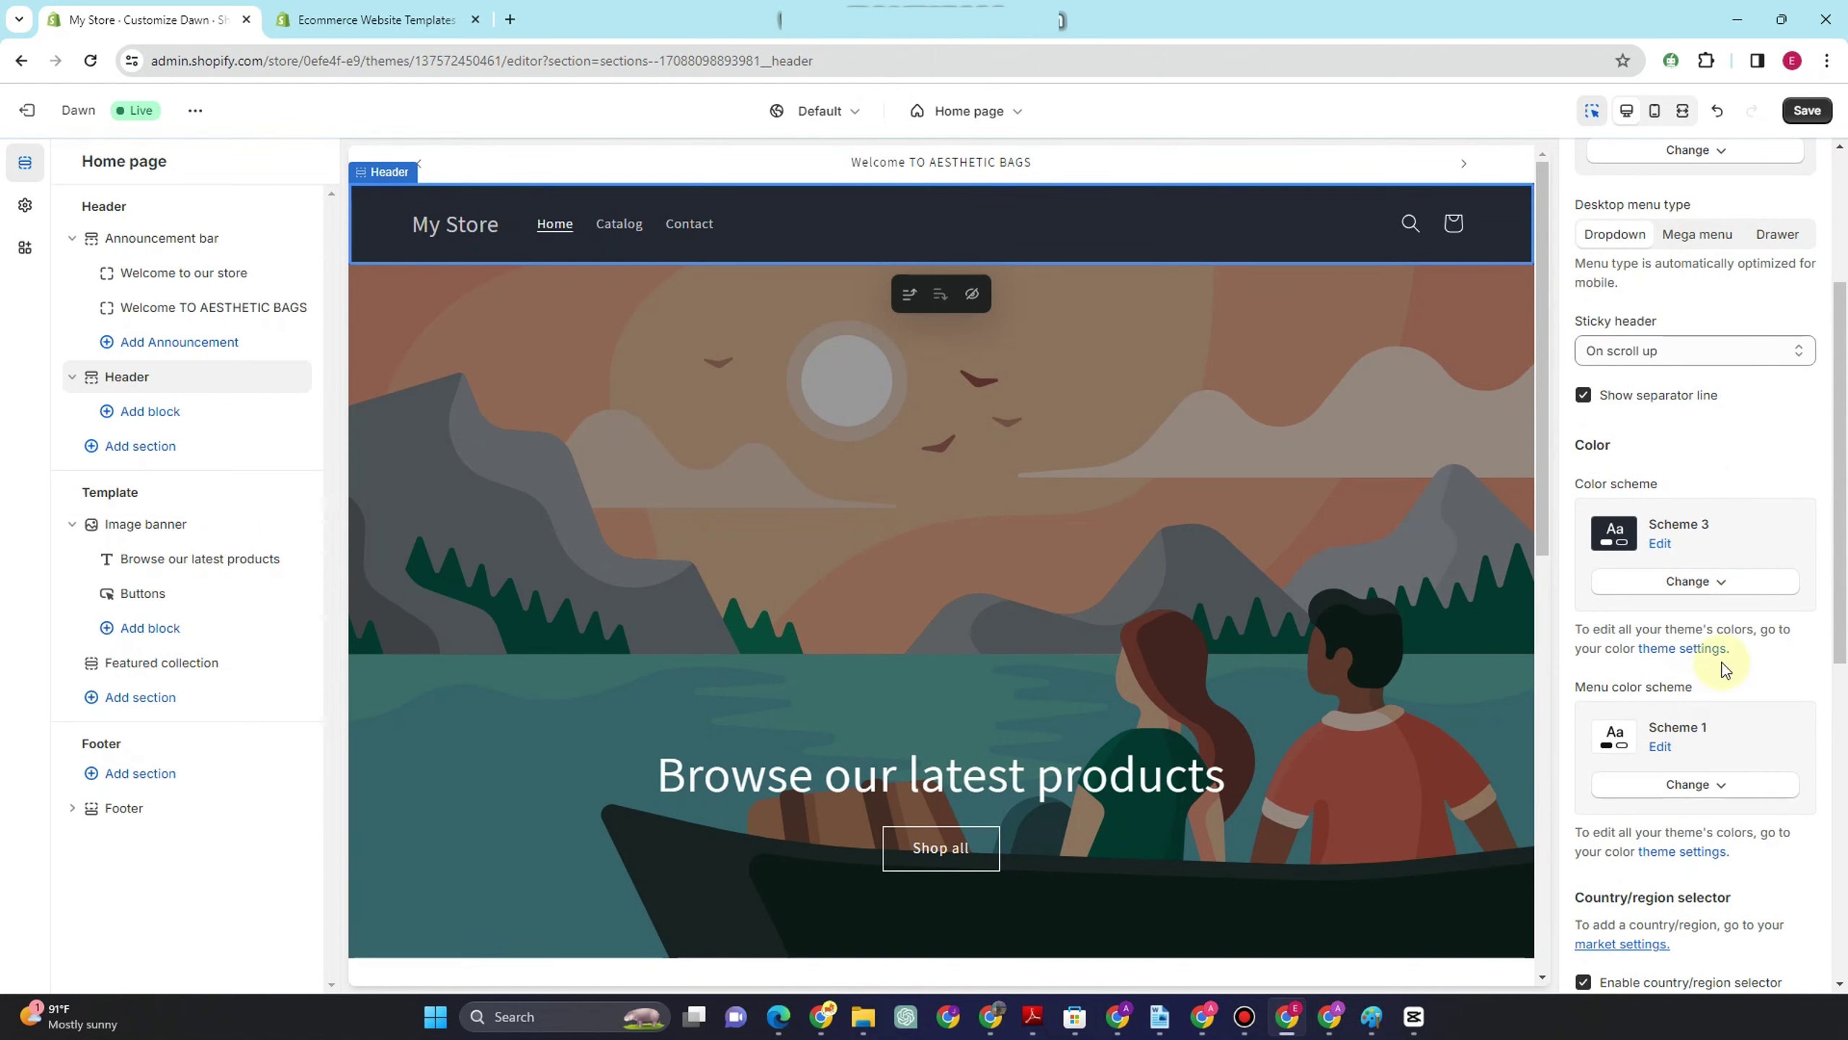
click(1702, 588)
click(1695, 816)
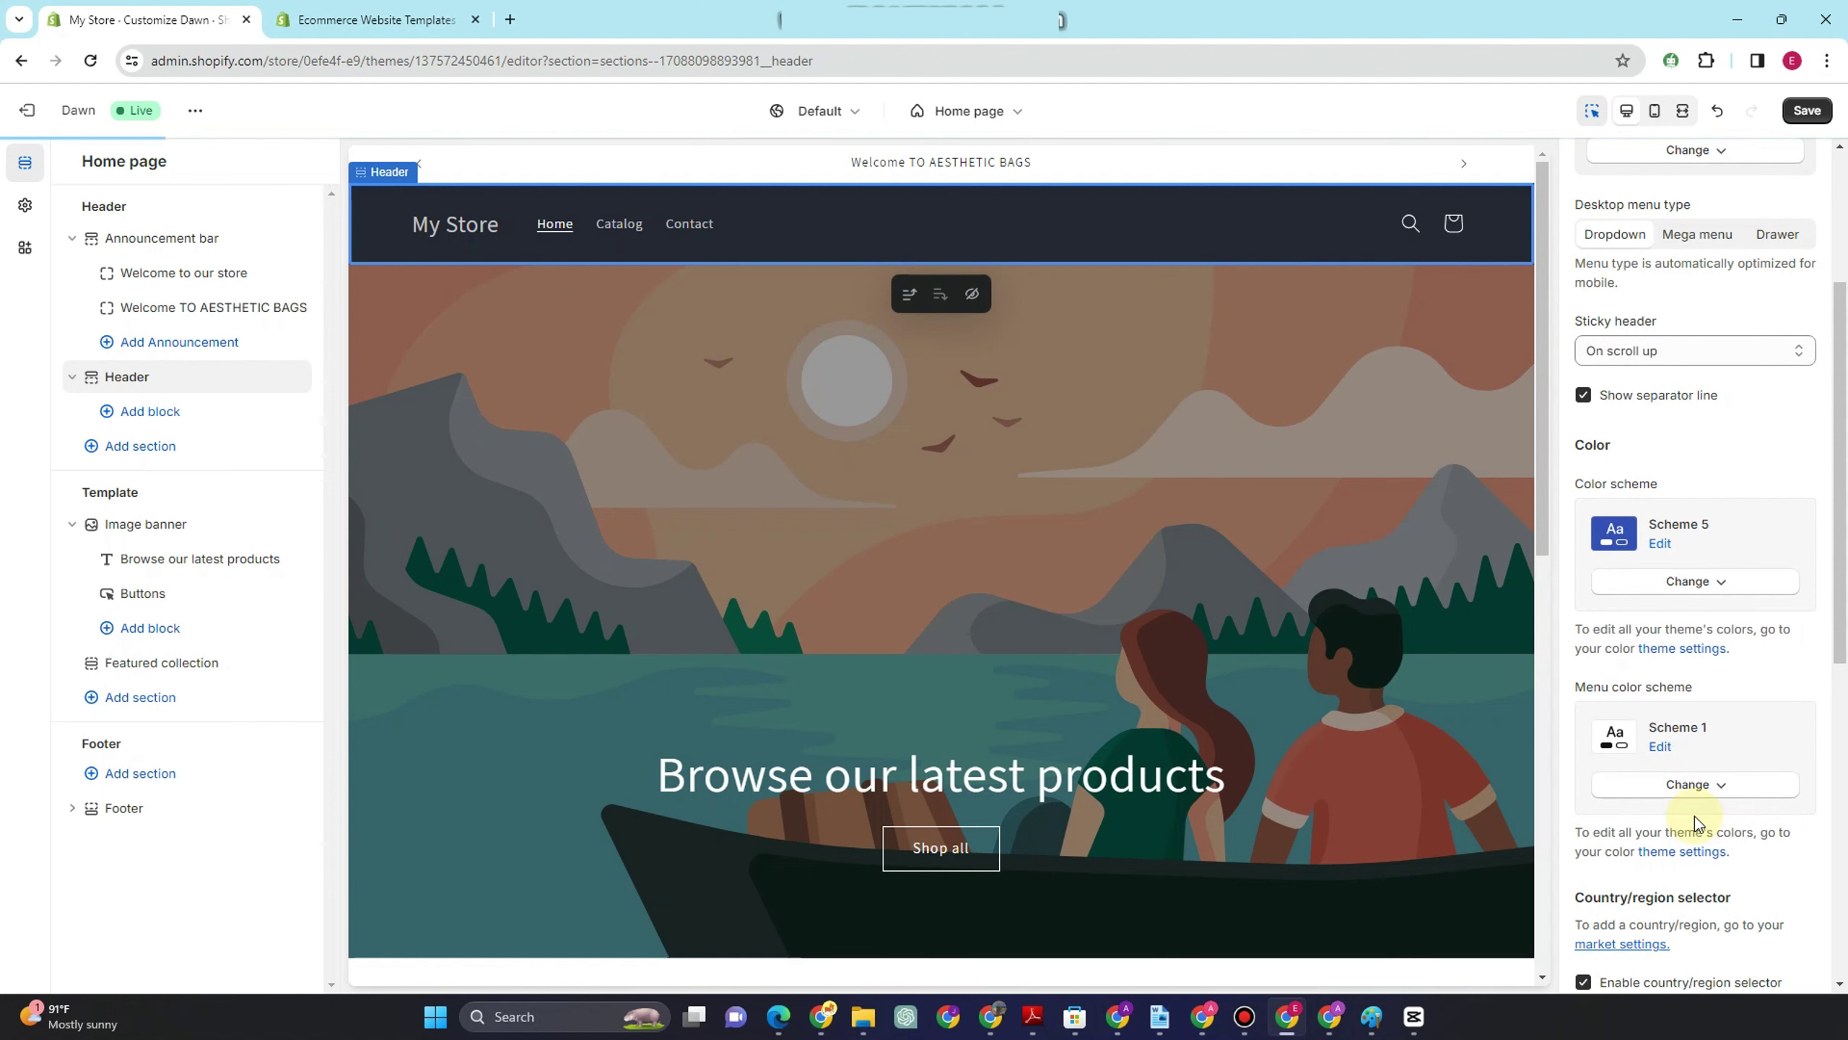
click(1702, 581)
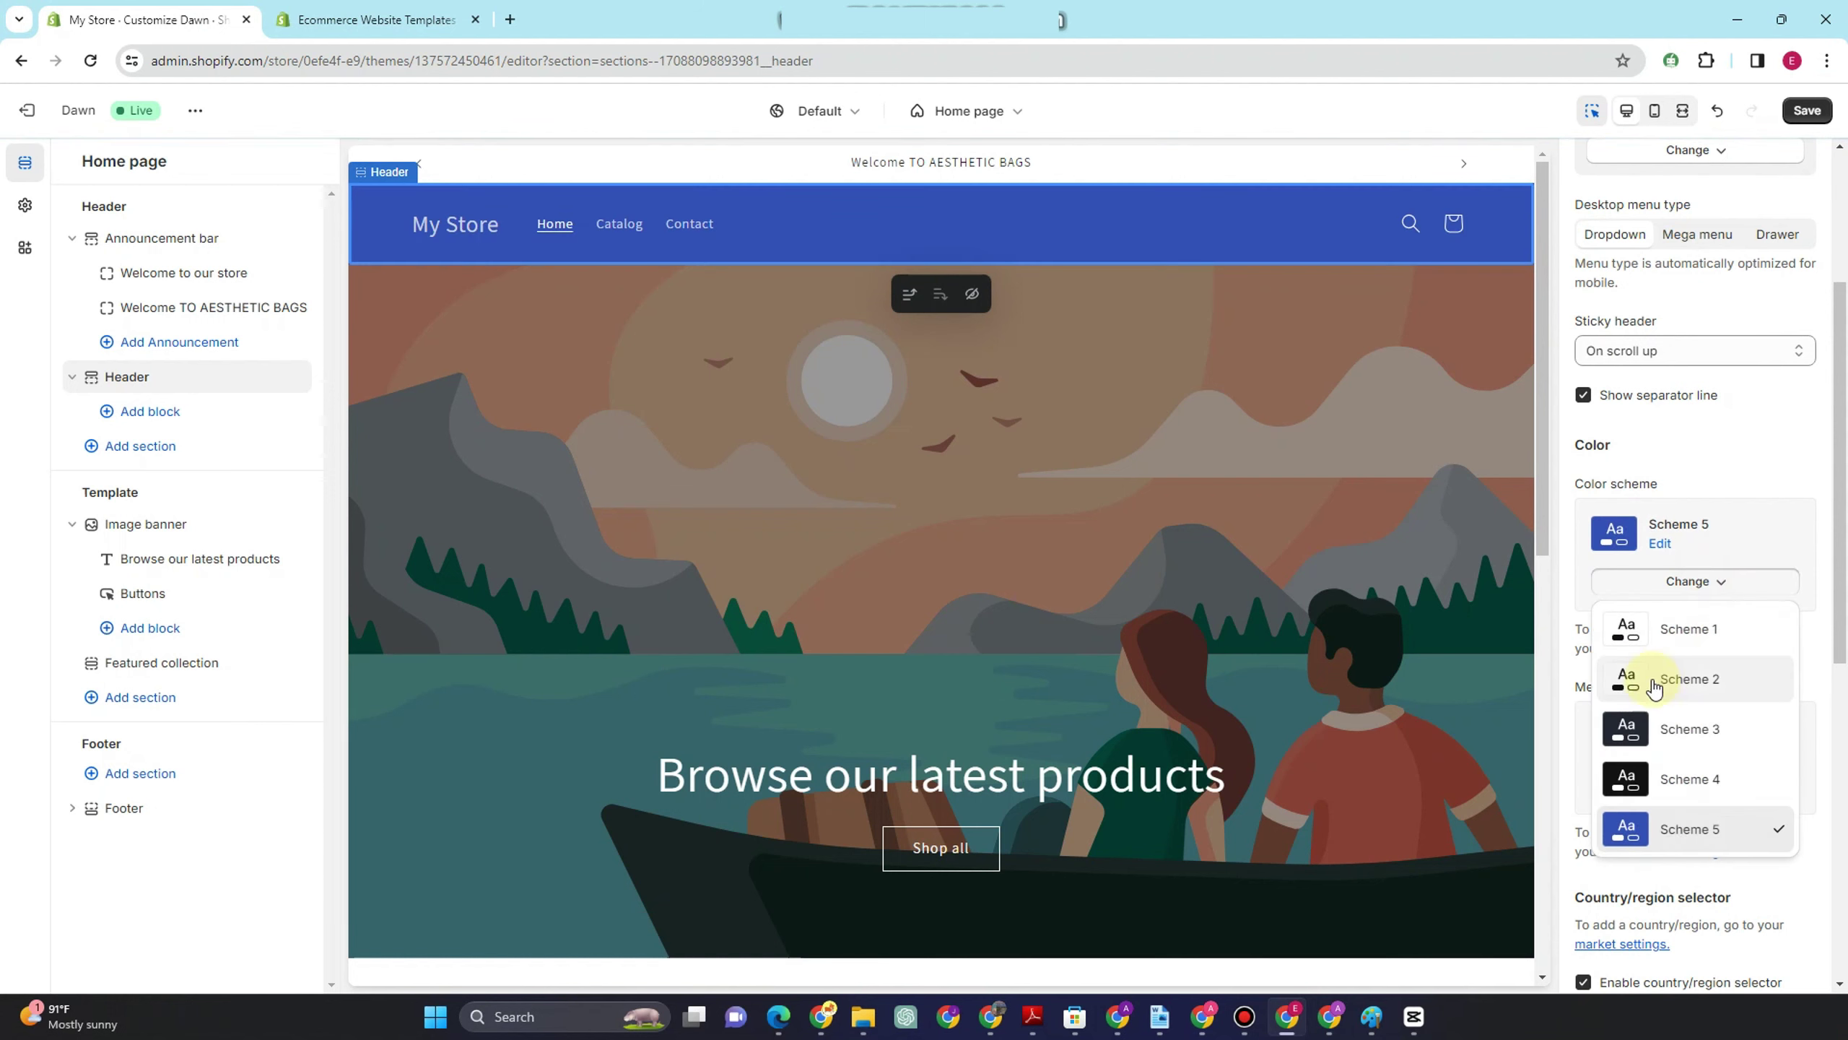
click(1666, 680)
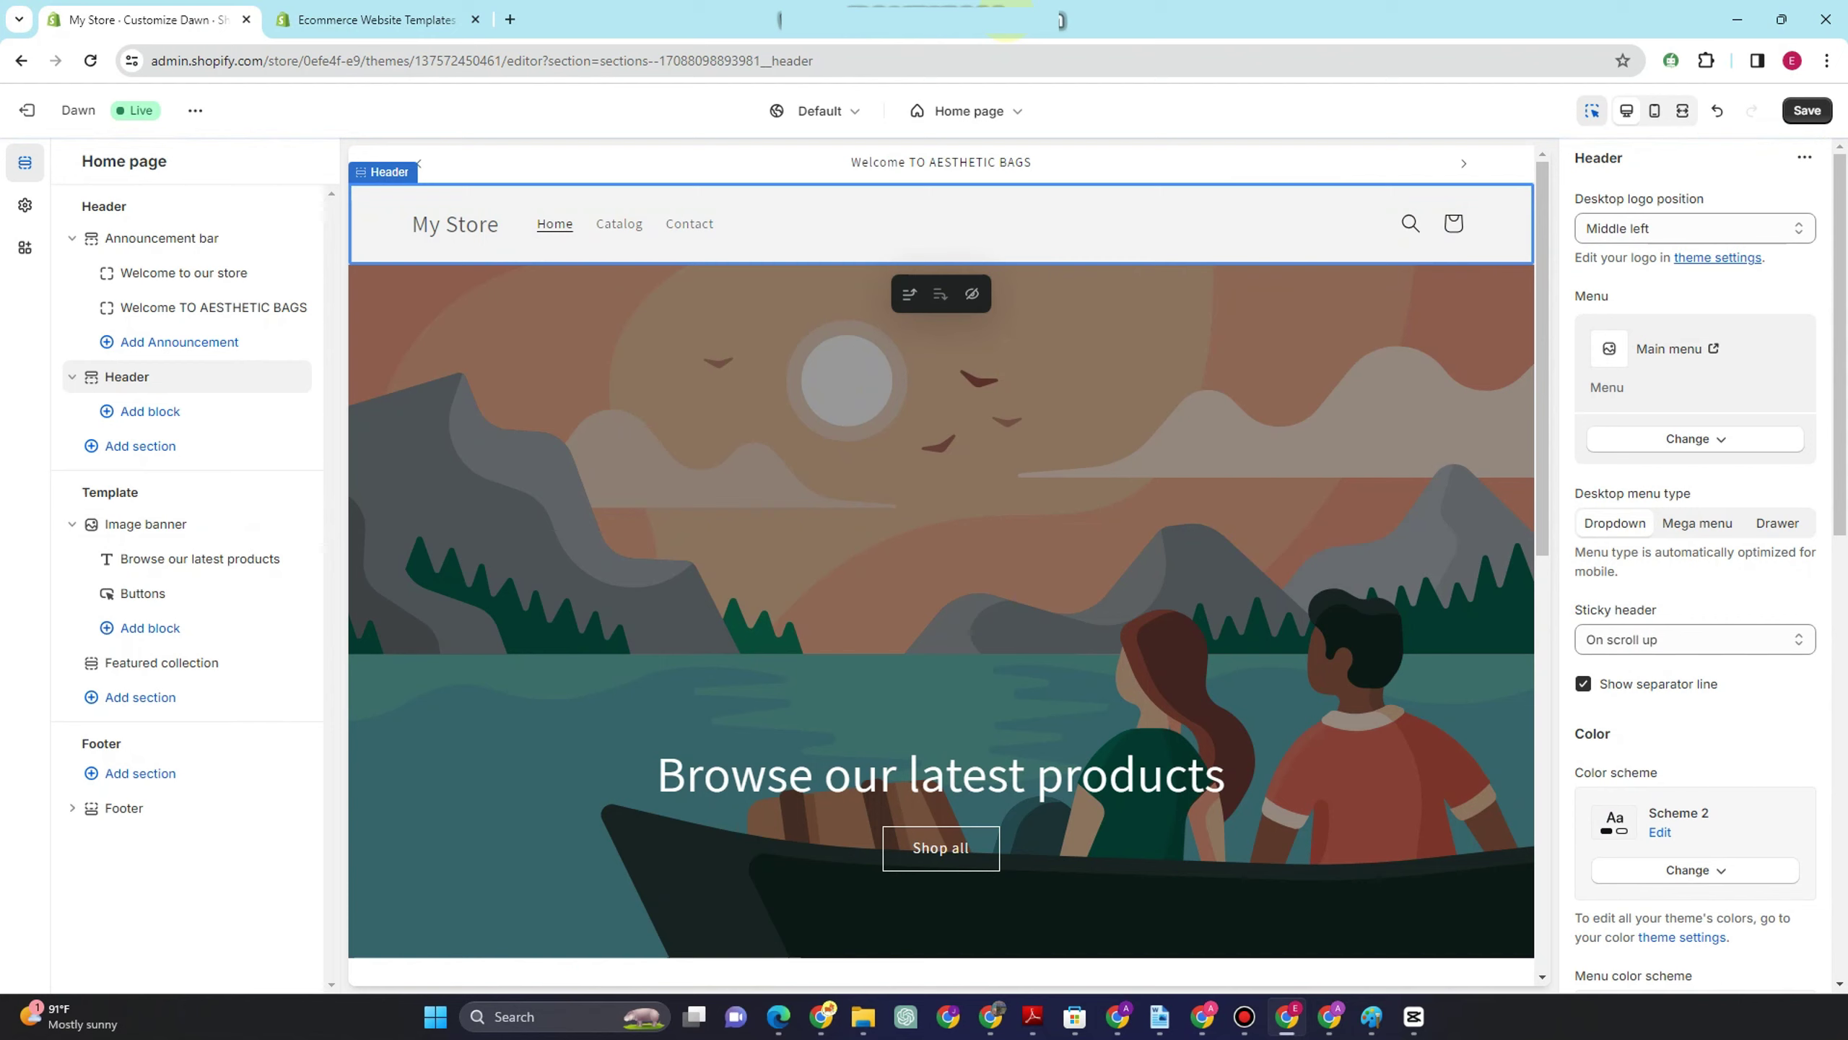
- Change the background color of Scheme 5 to white (#FFFFFF) in the theme's color settings
click(24, 205)
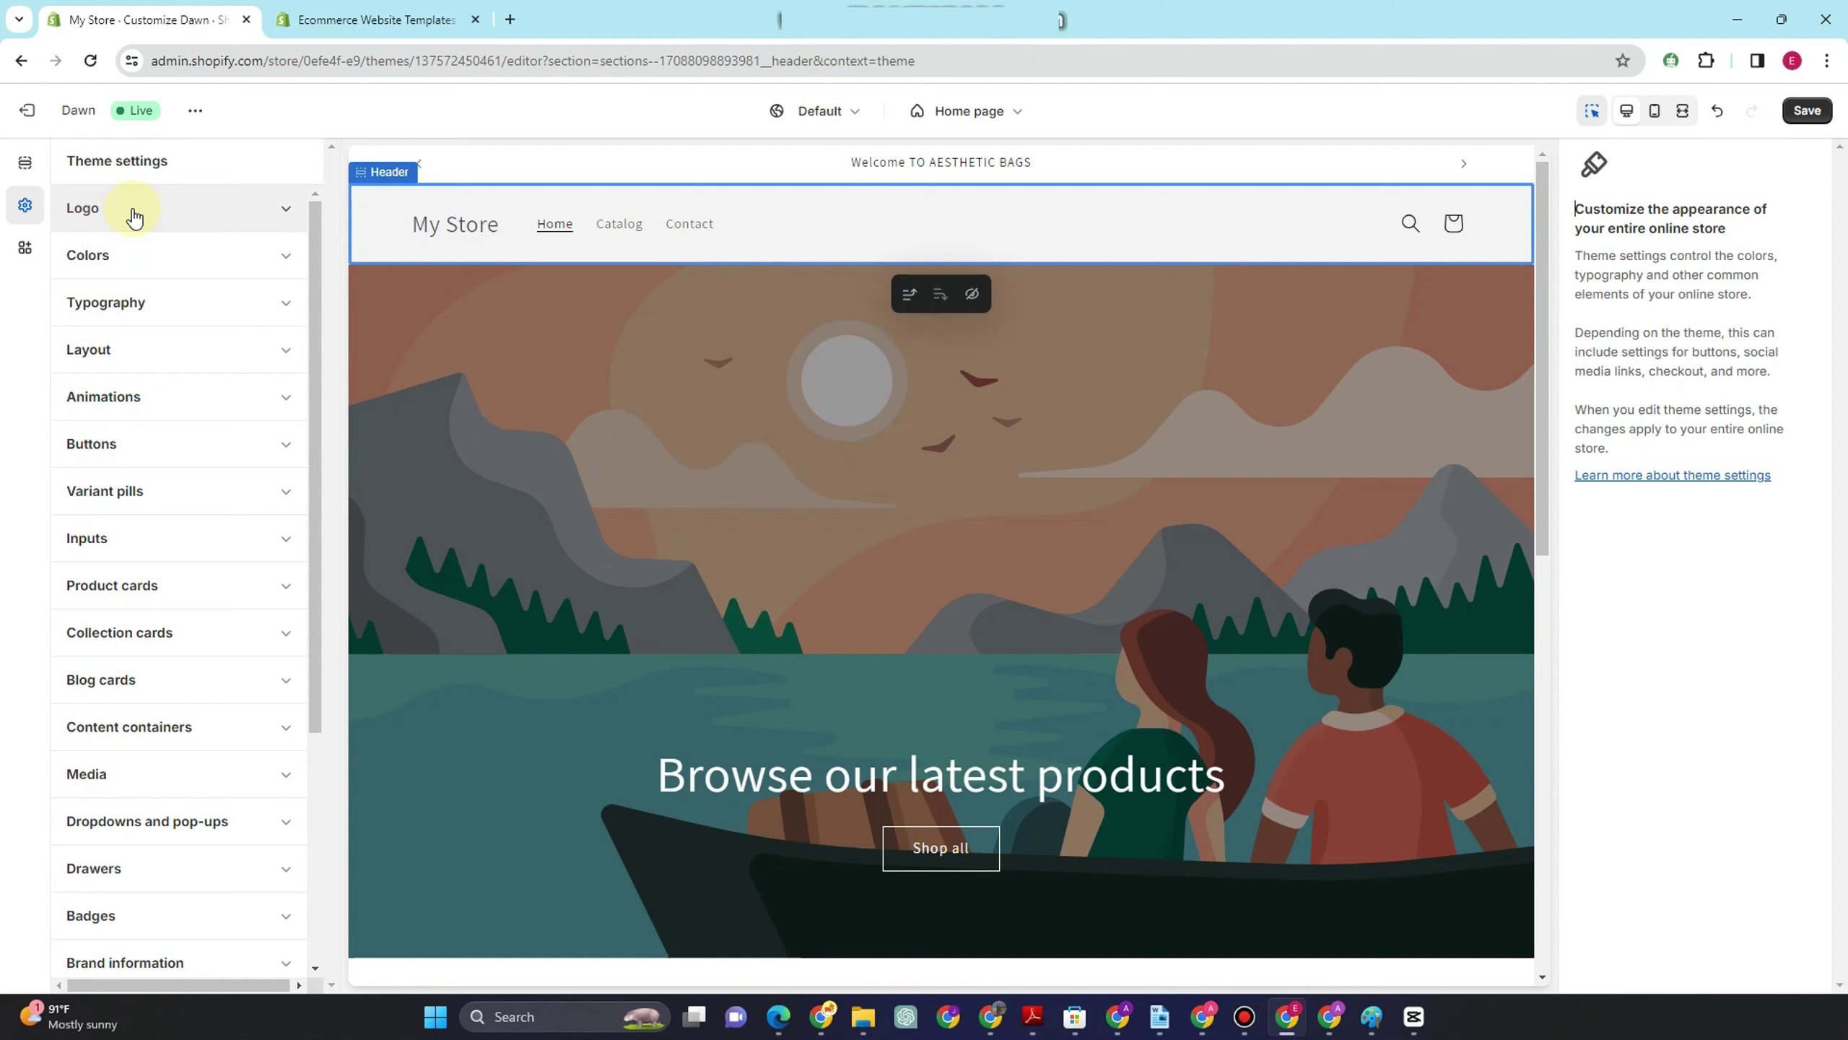
click(193, 259)
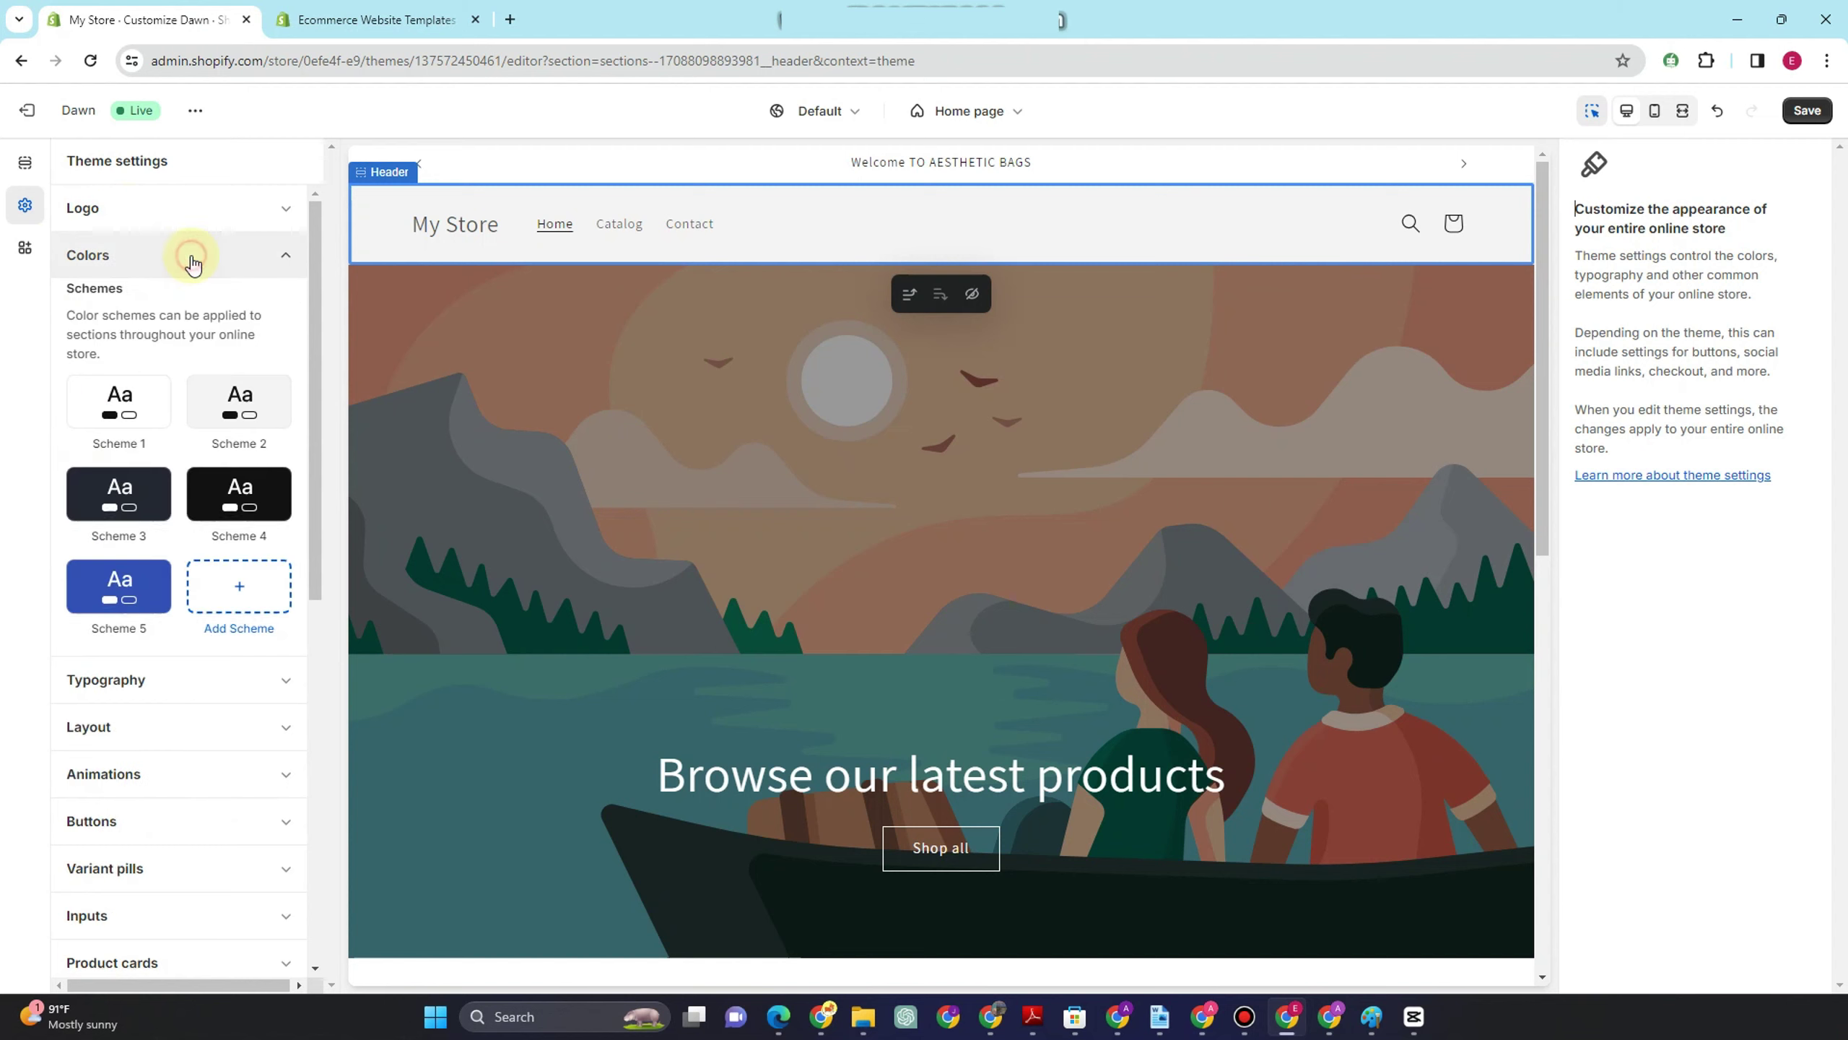
click(148, 593)
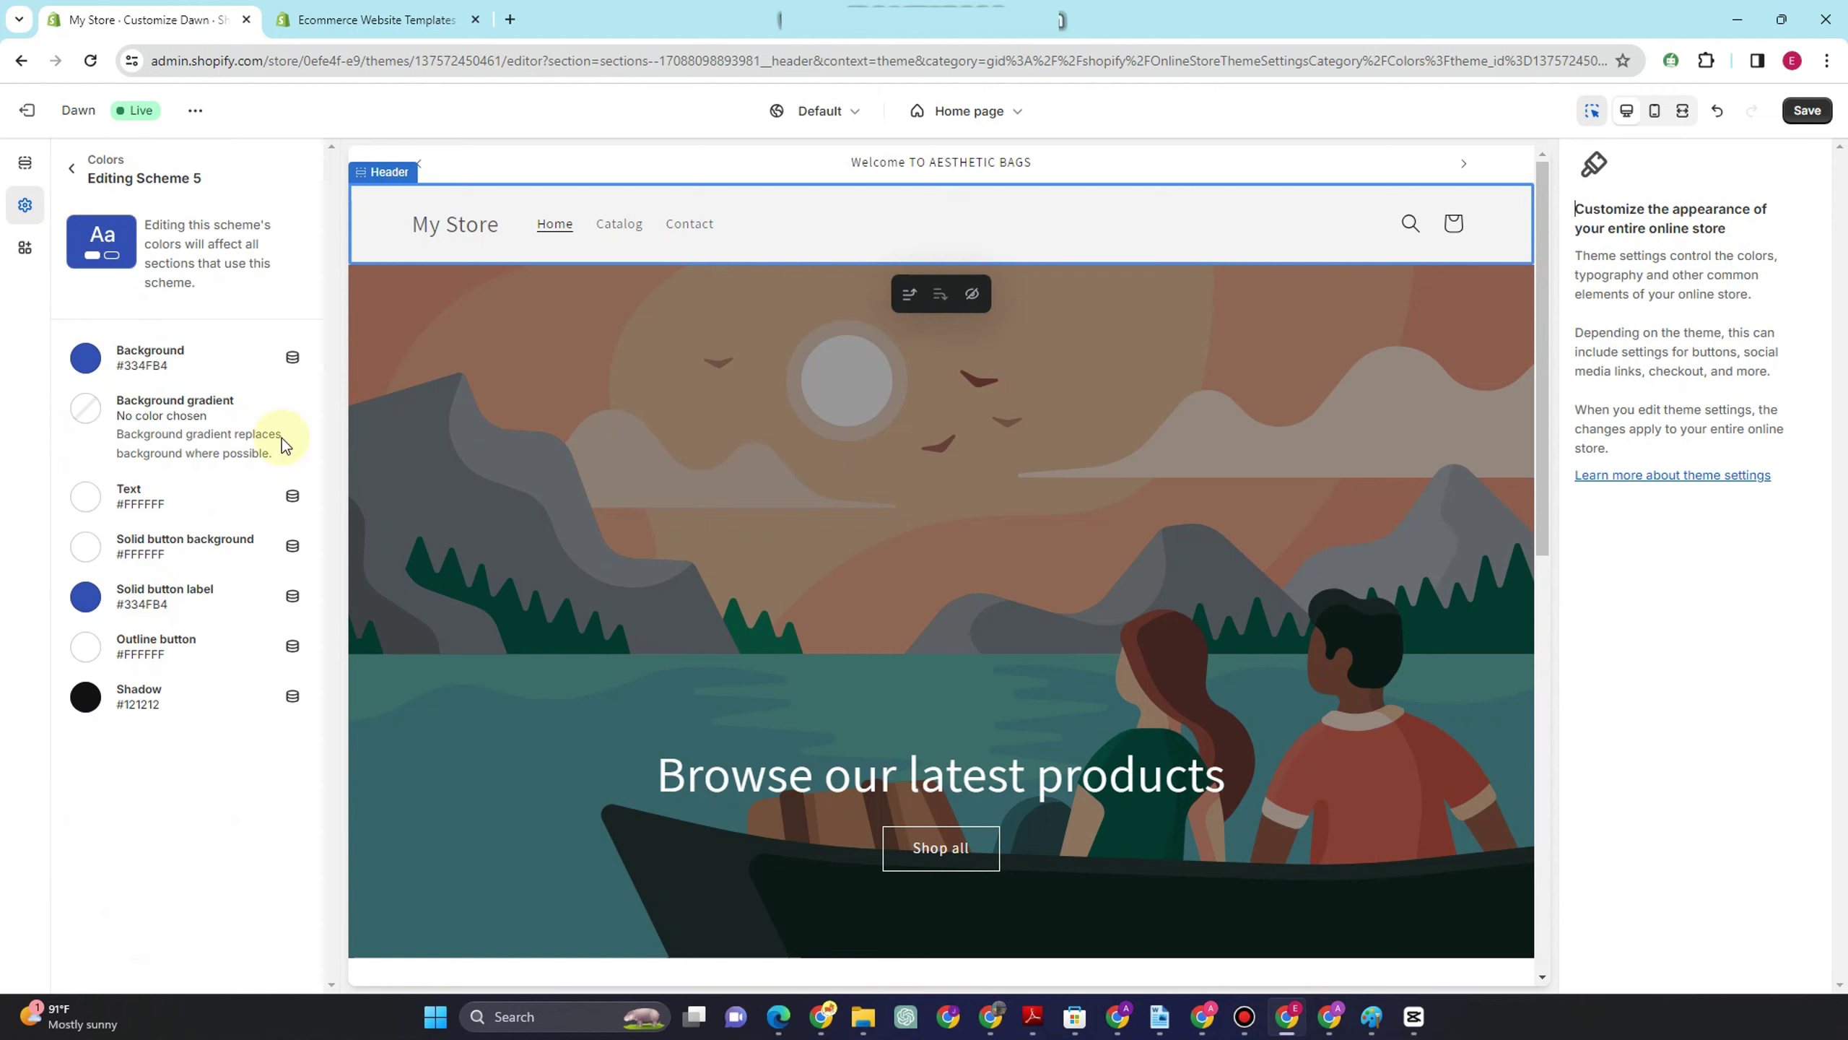
click(86, 358)
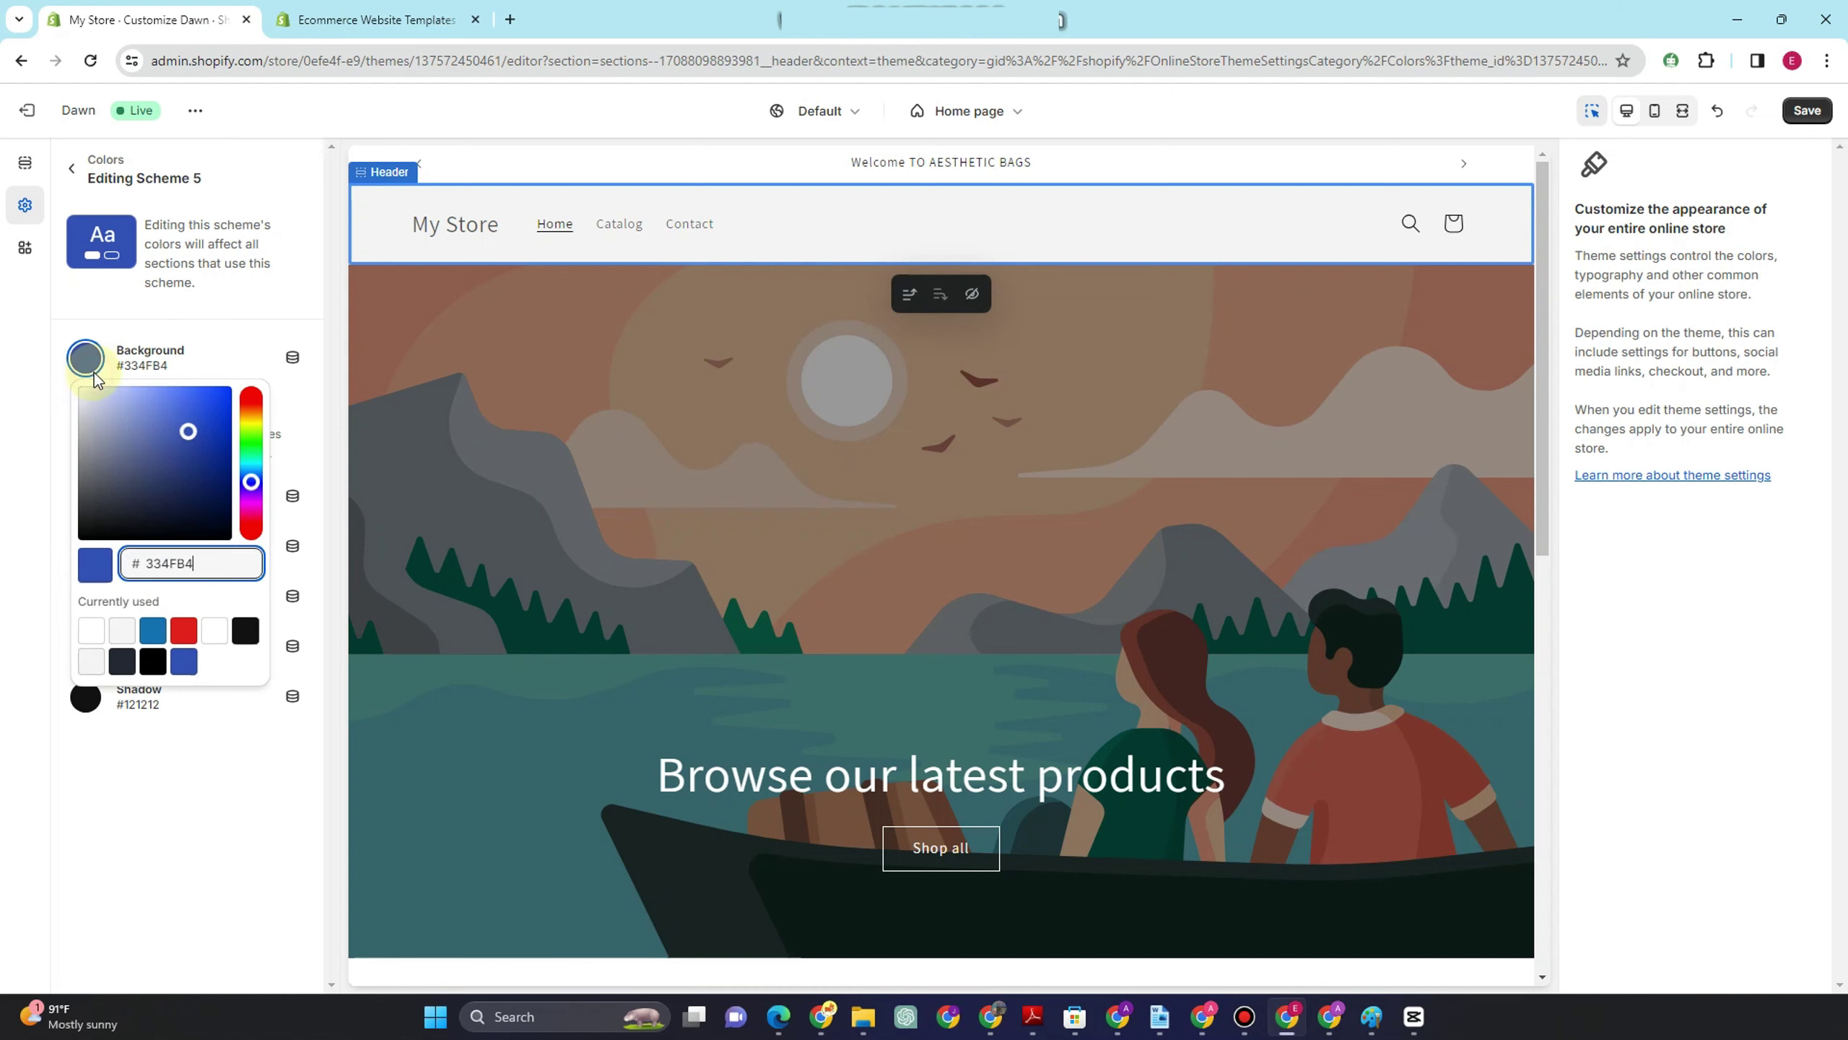
click(209, 639)
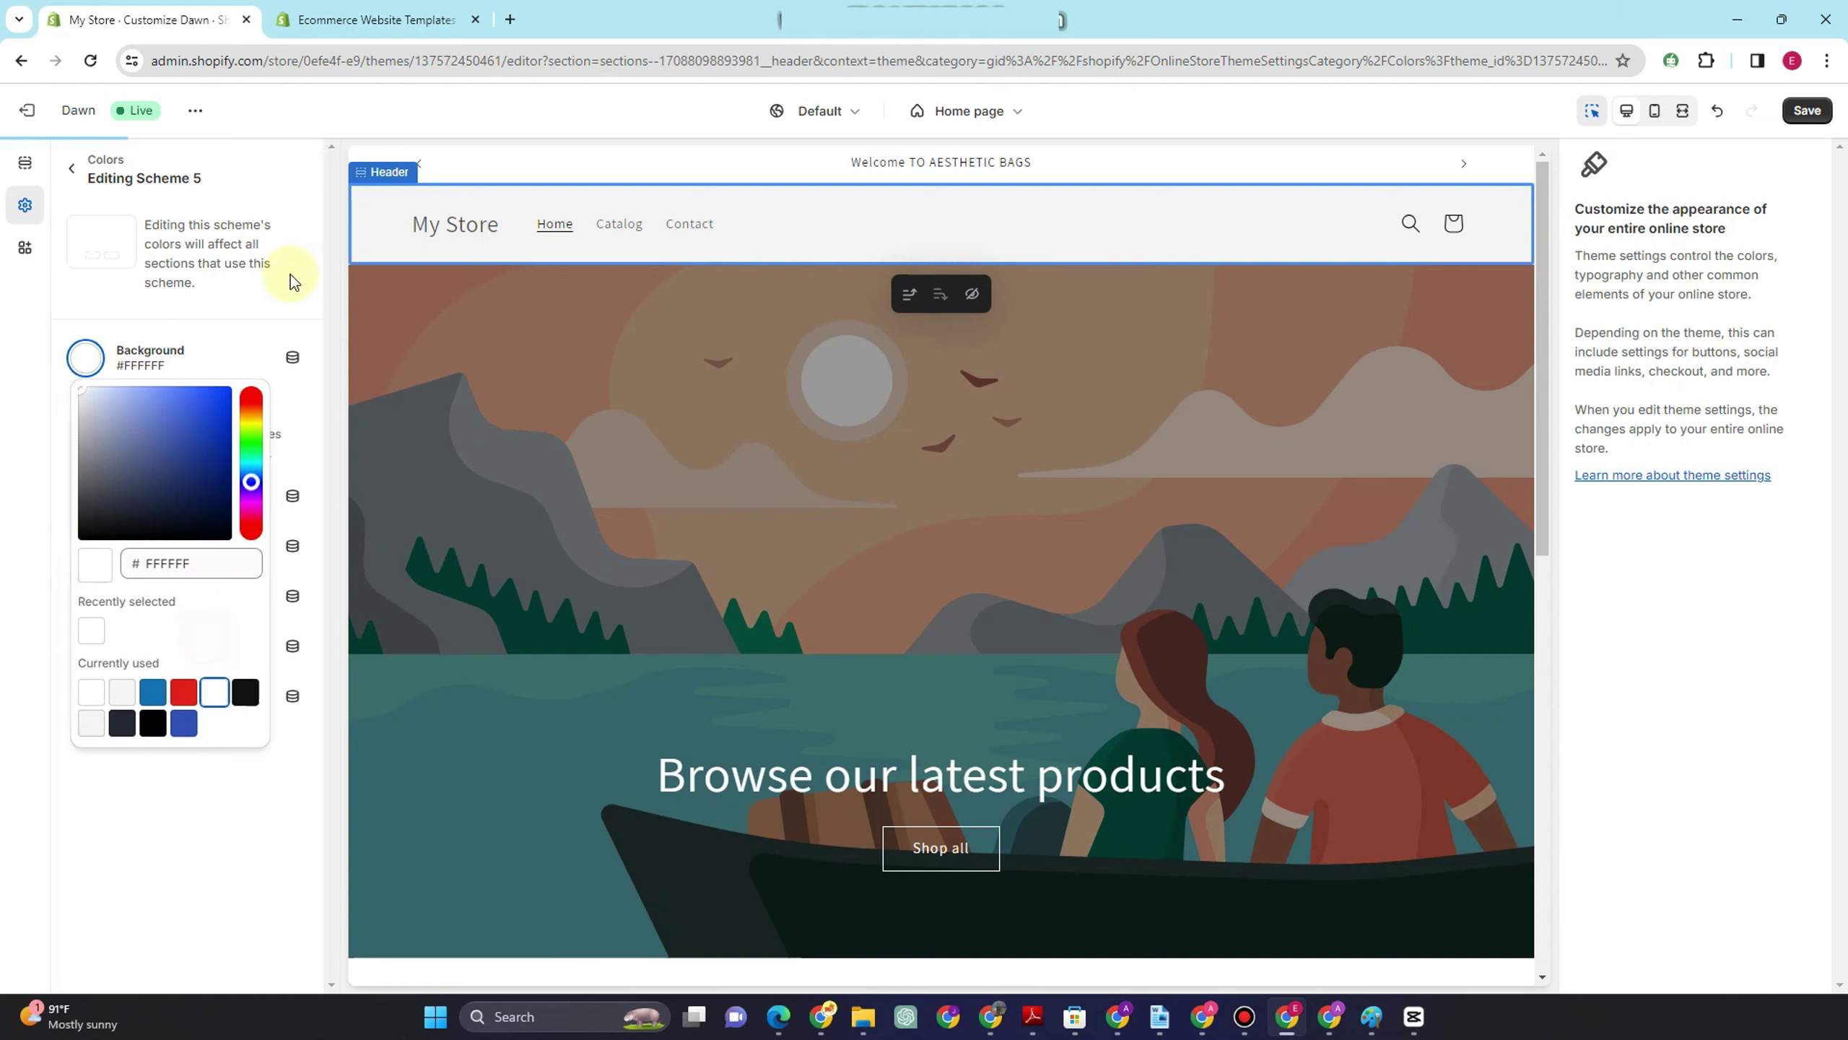
click(73, 174)
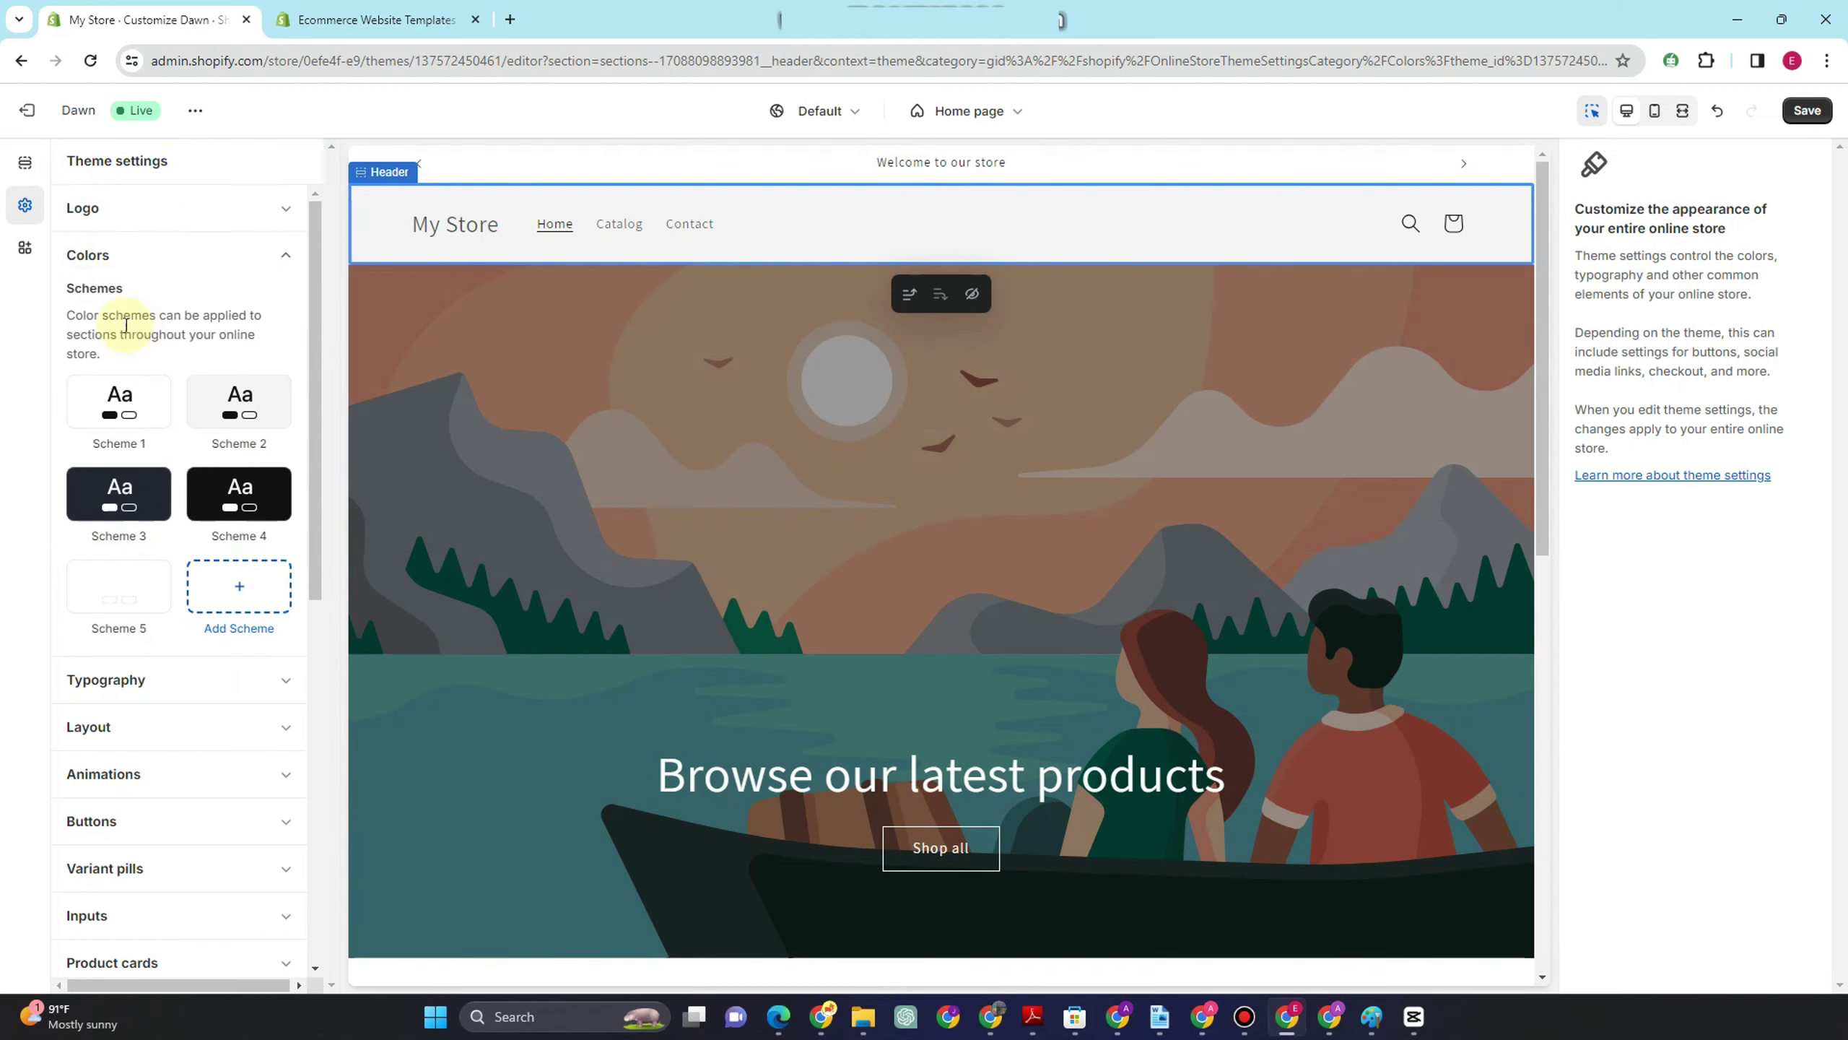
- Search the free images for "bags" and set the photo of the carried brown leather travel bag as the store logo
click(154, 215)
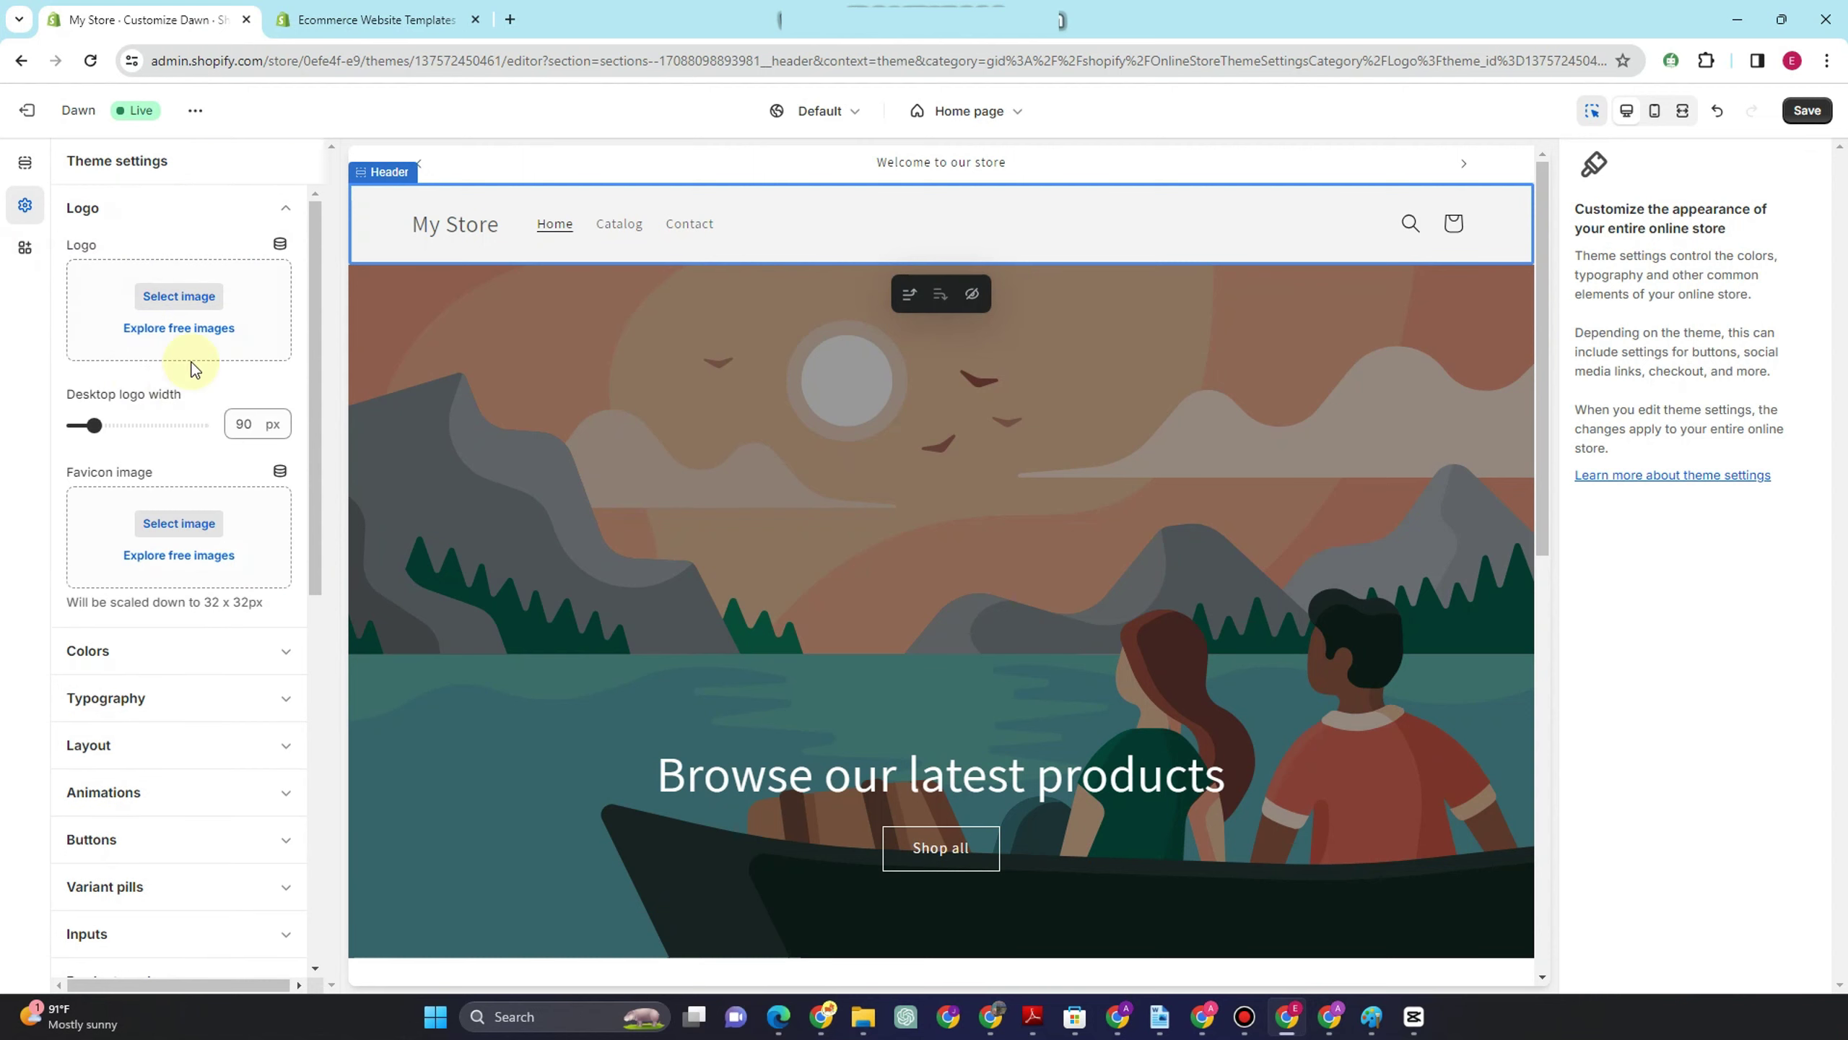
click(209, 306)
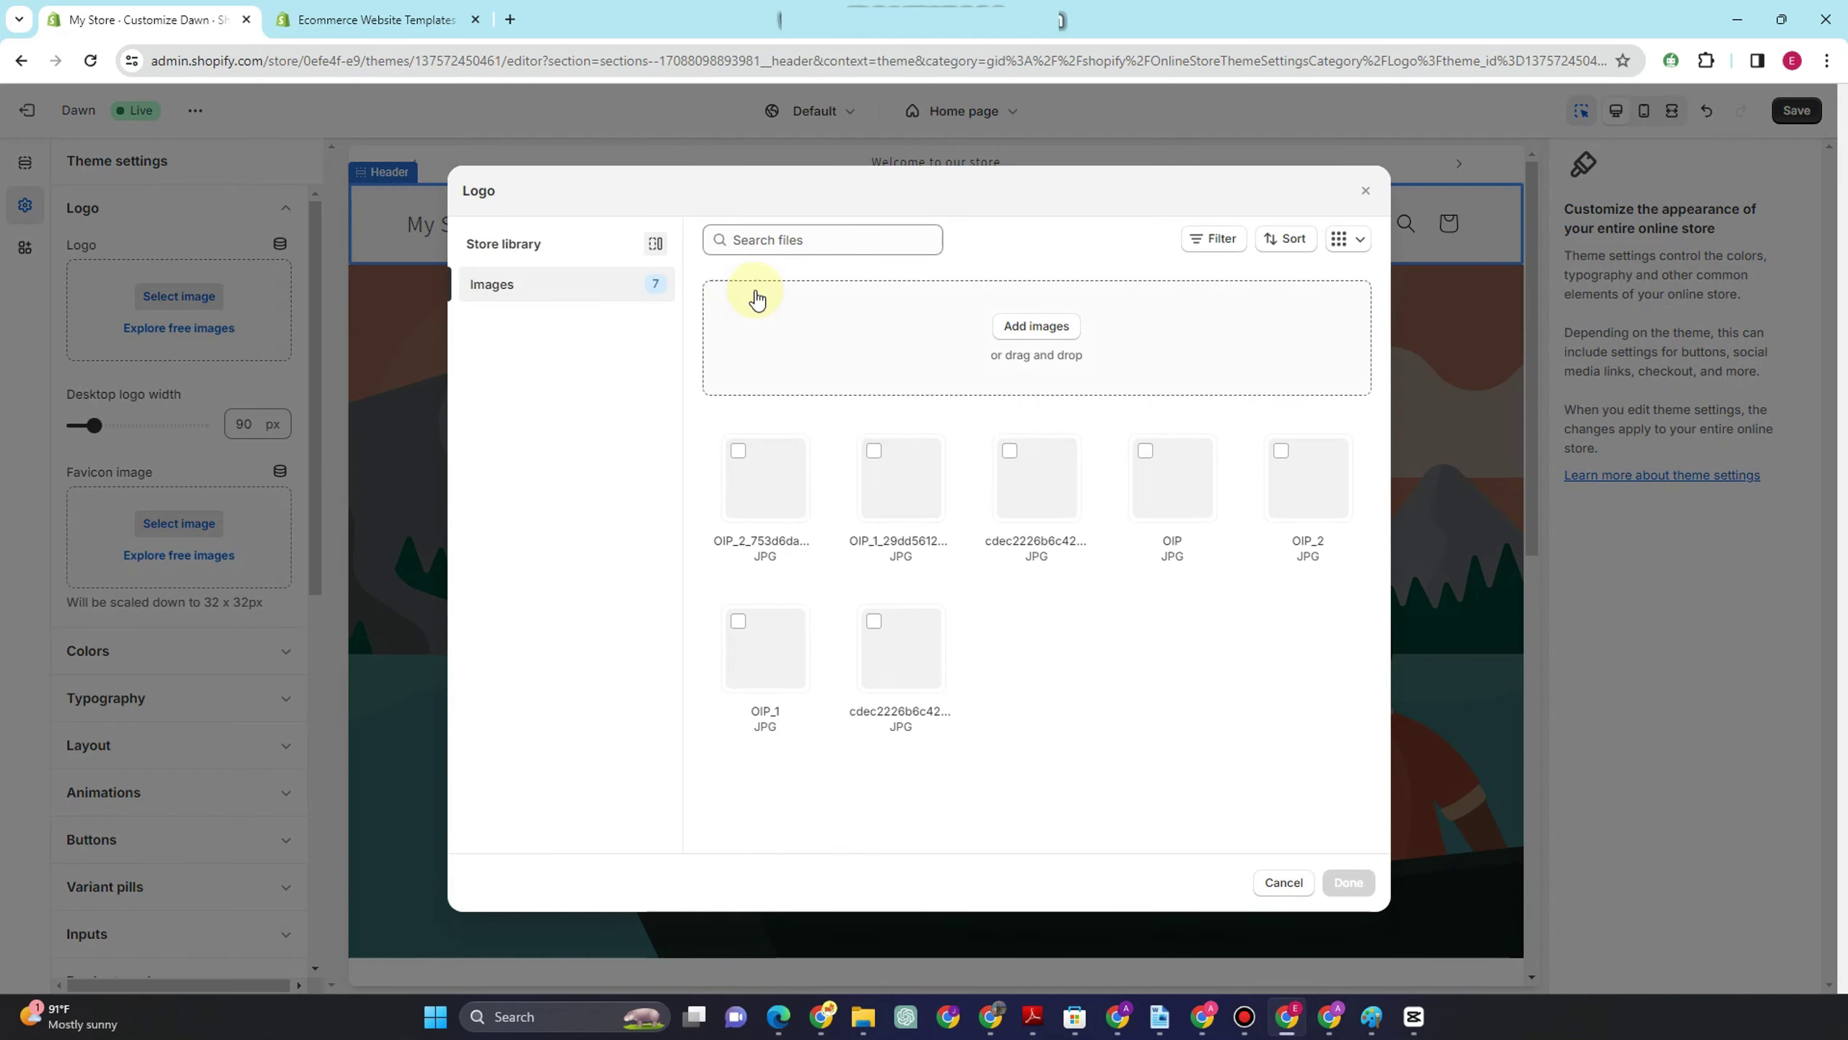
click(1365, 195)
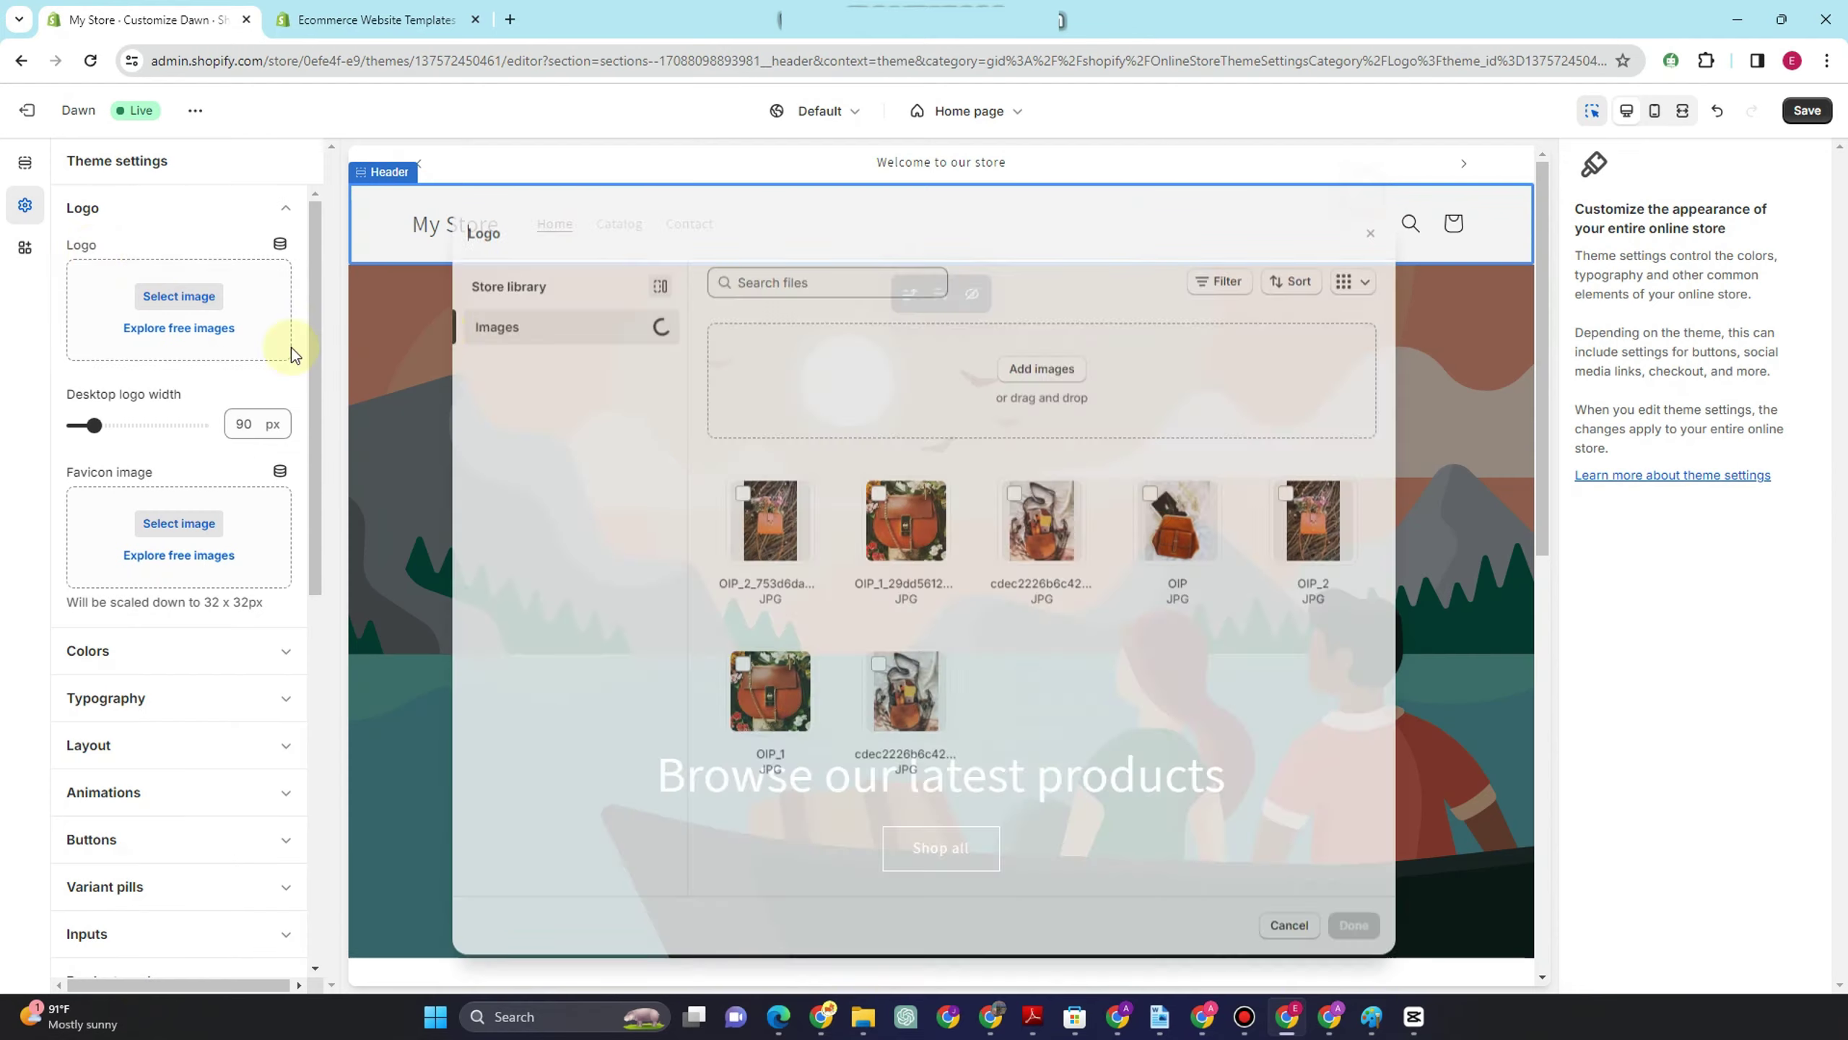
click(178, 328)
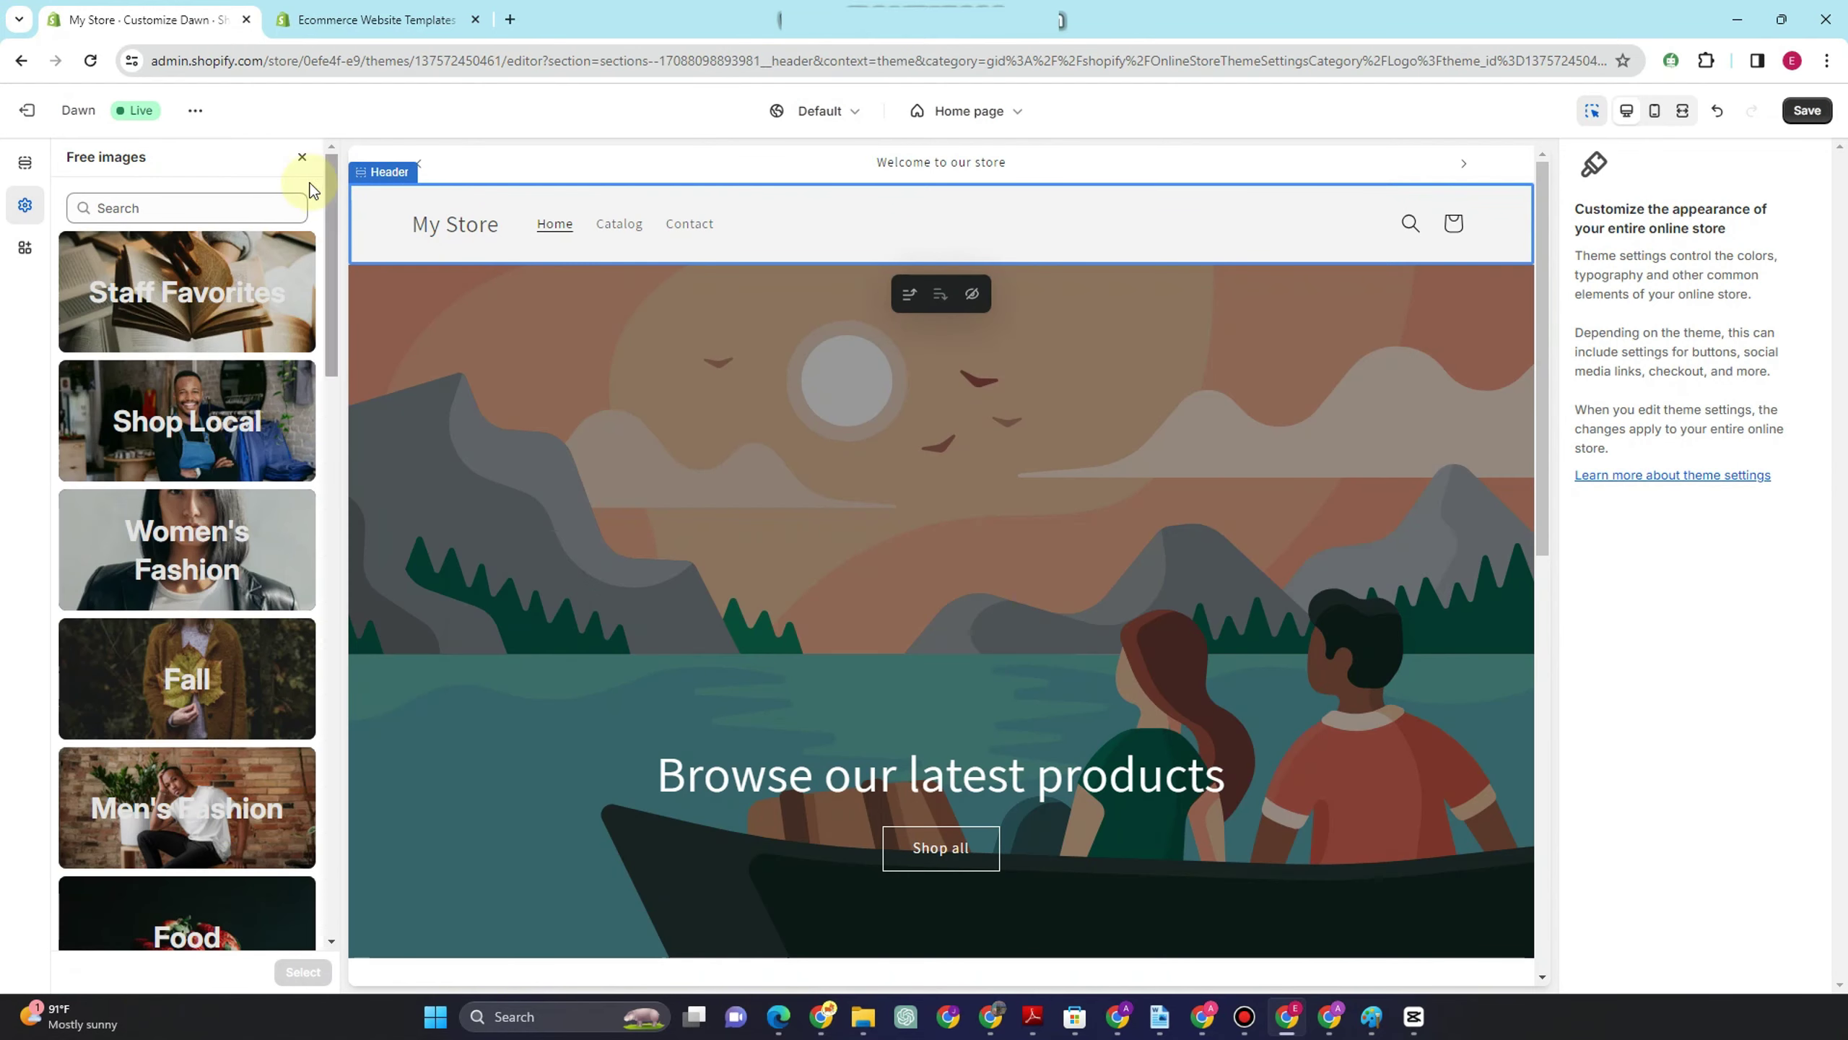
click(217, 210)
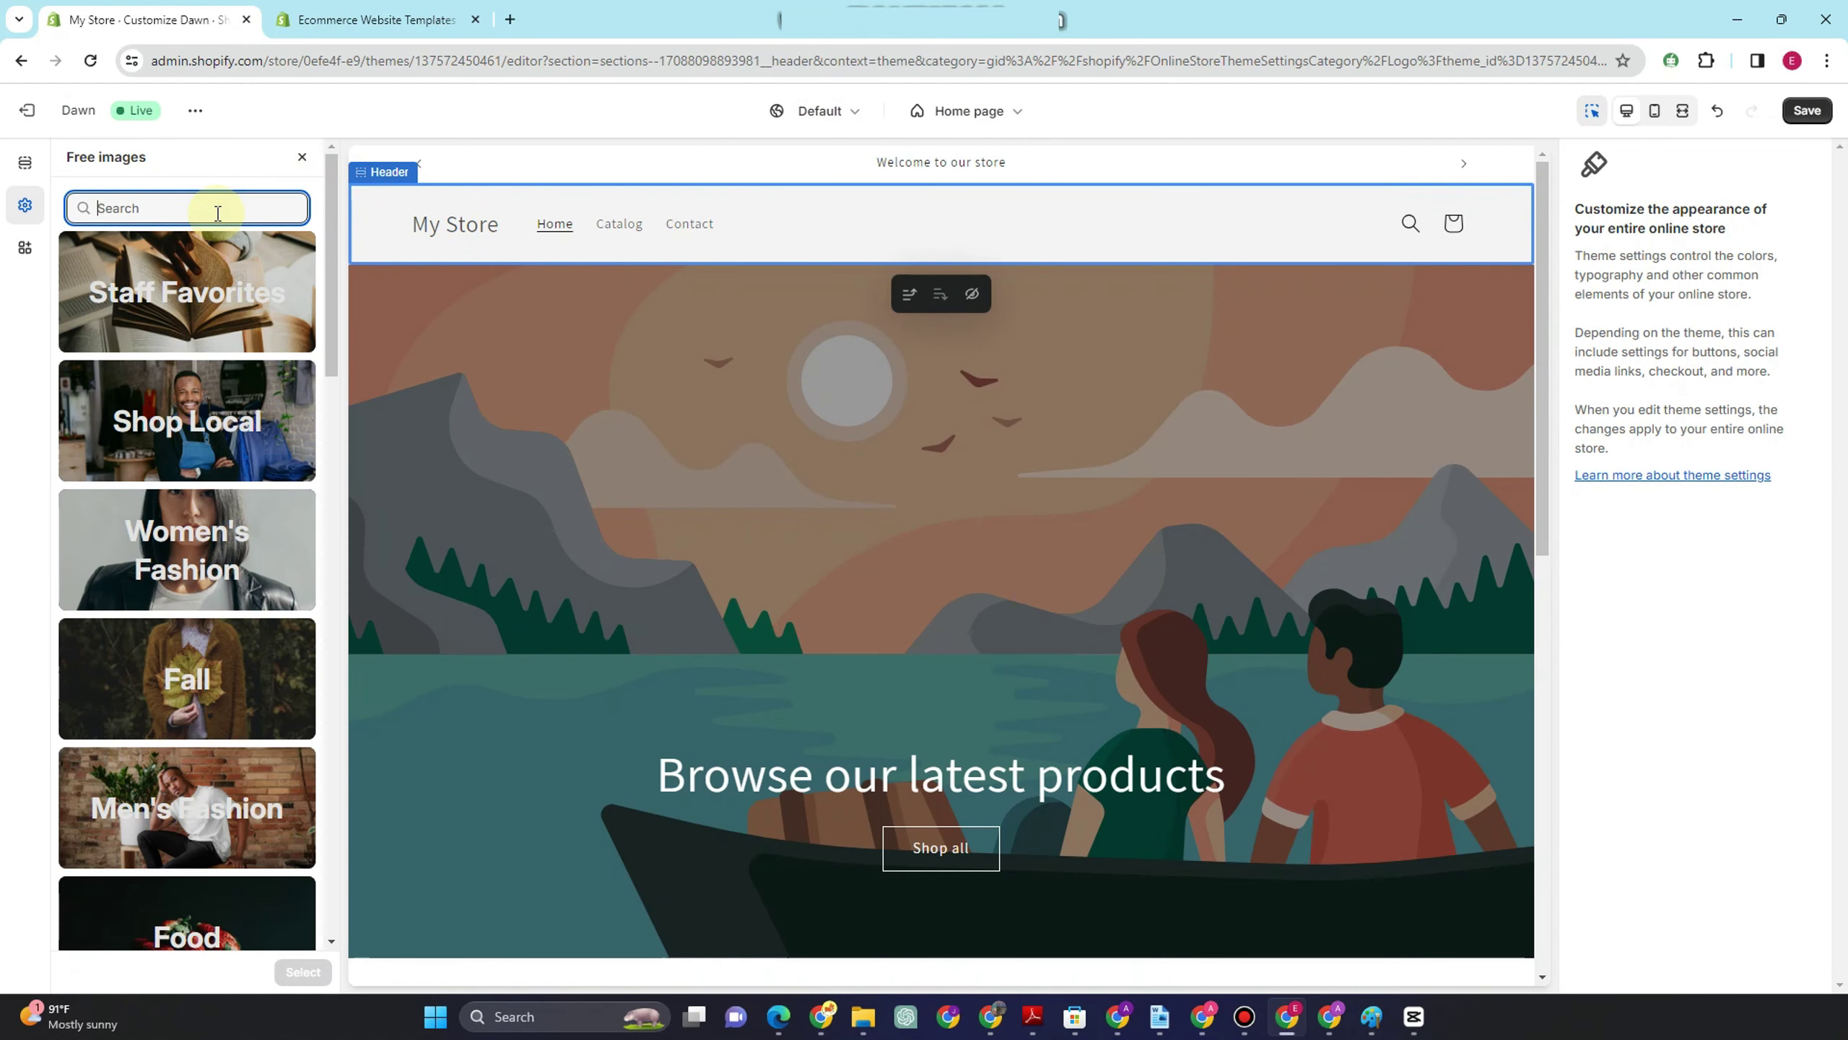
text(bags)
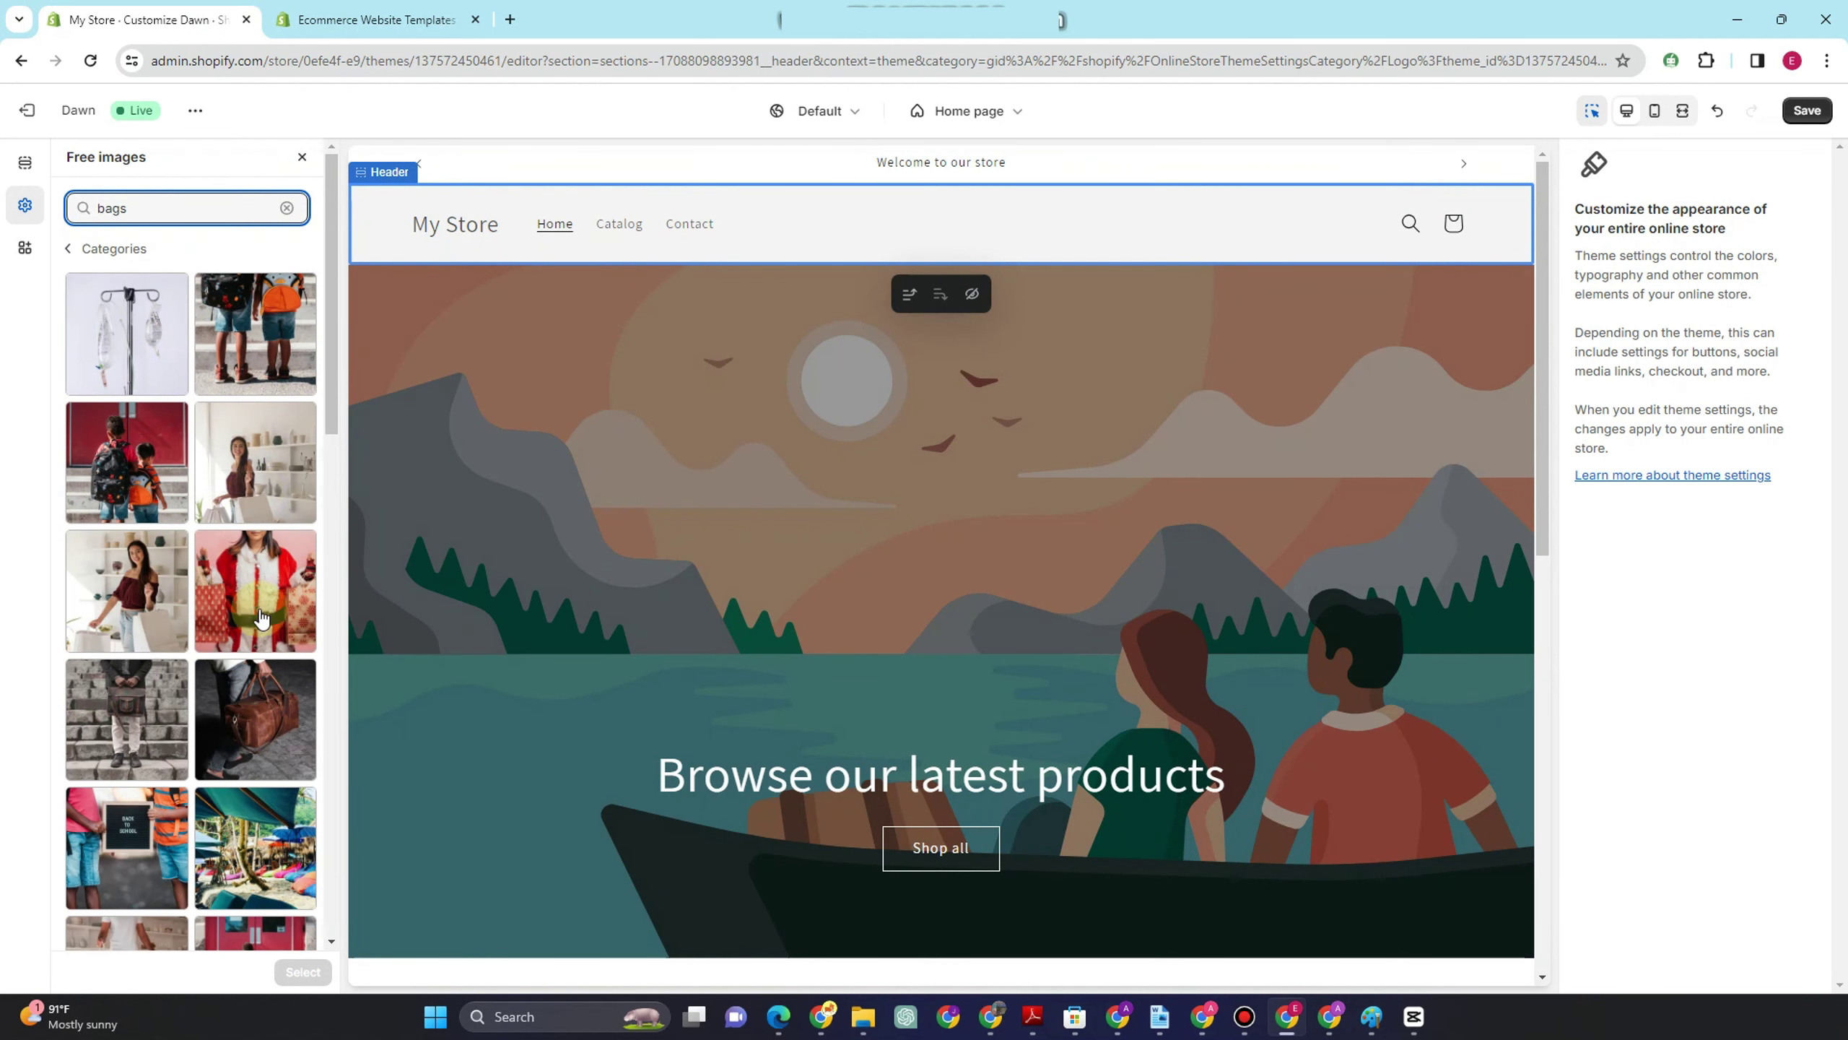
click(254, 695)
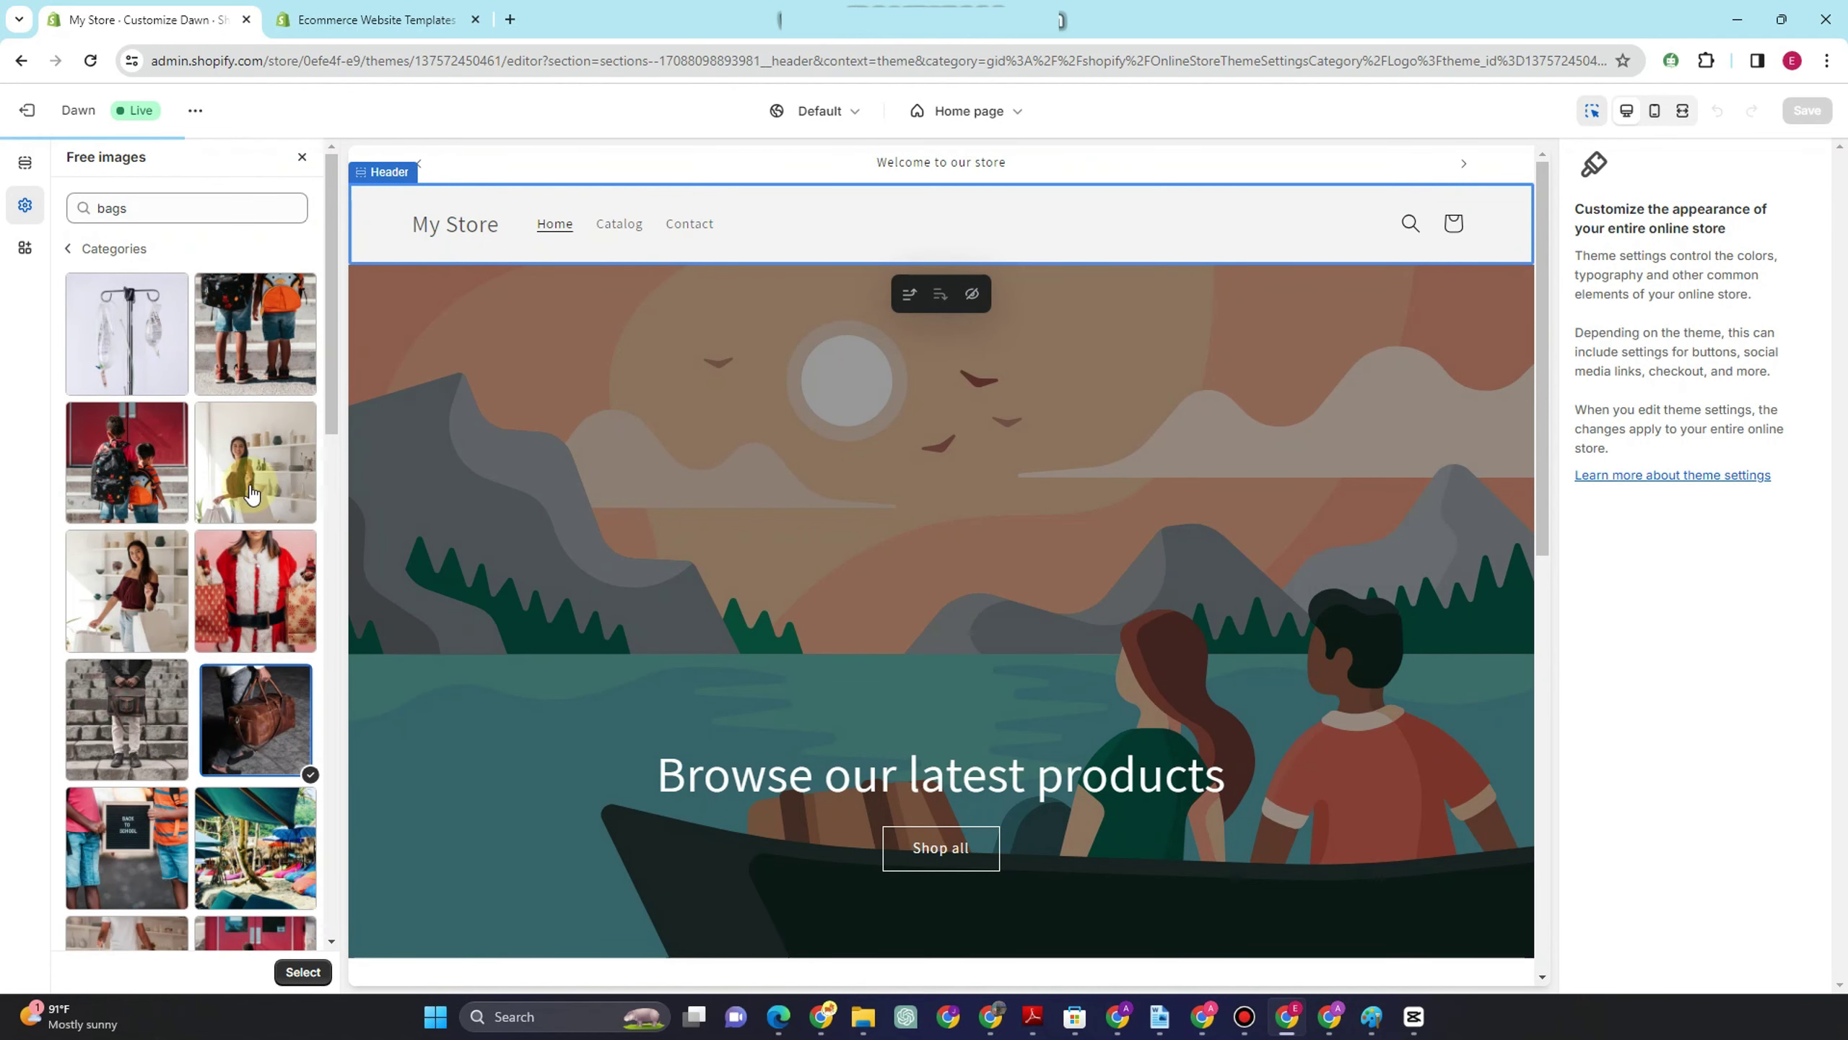
click(297, 972)
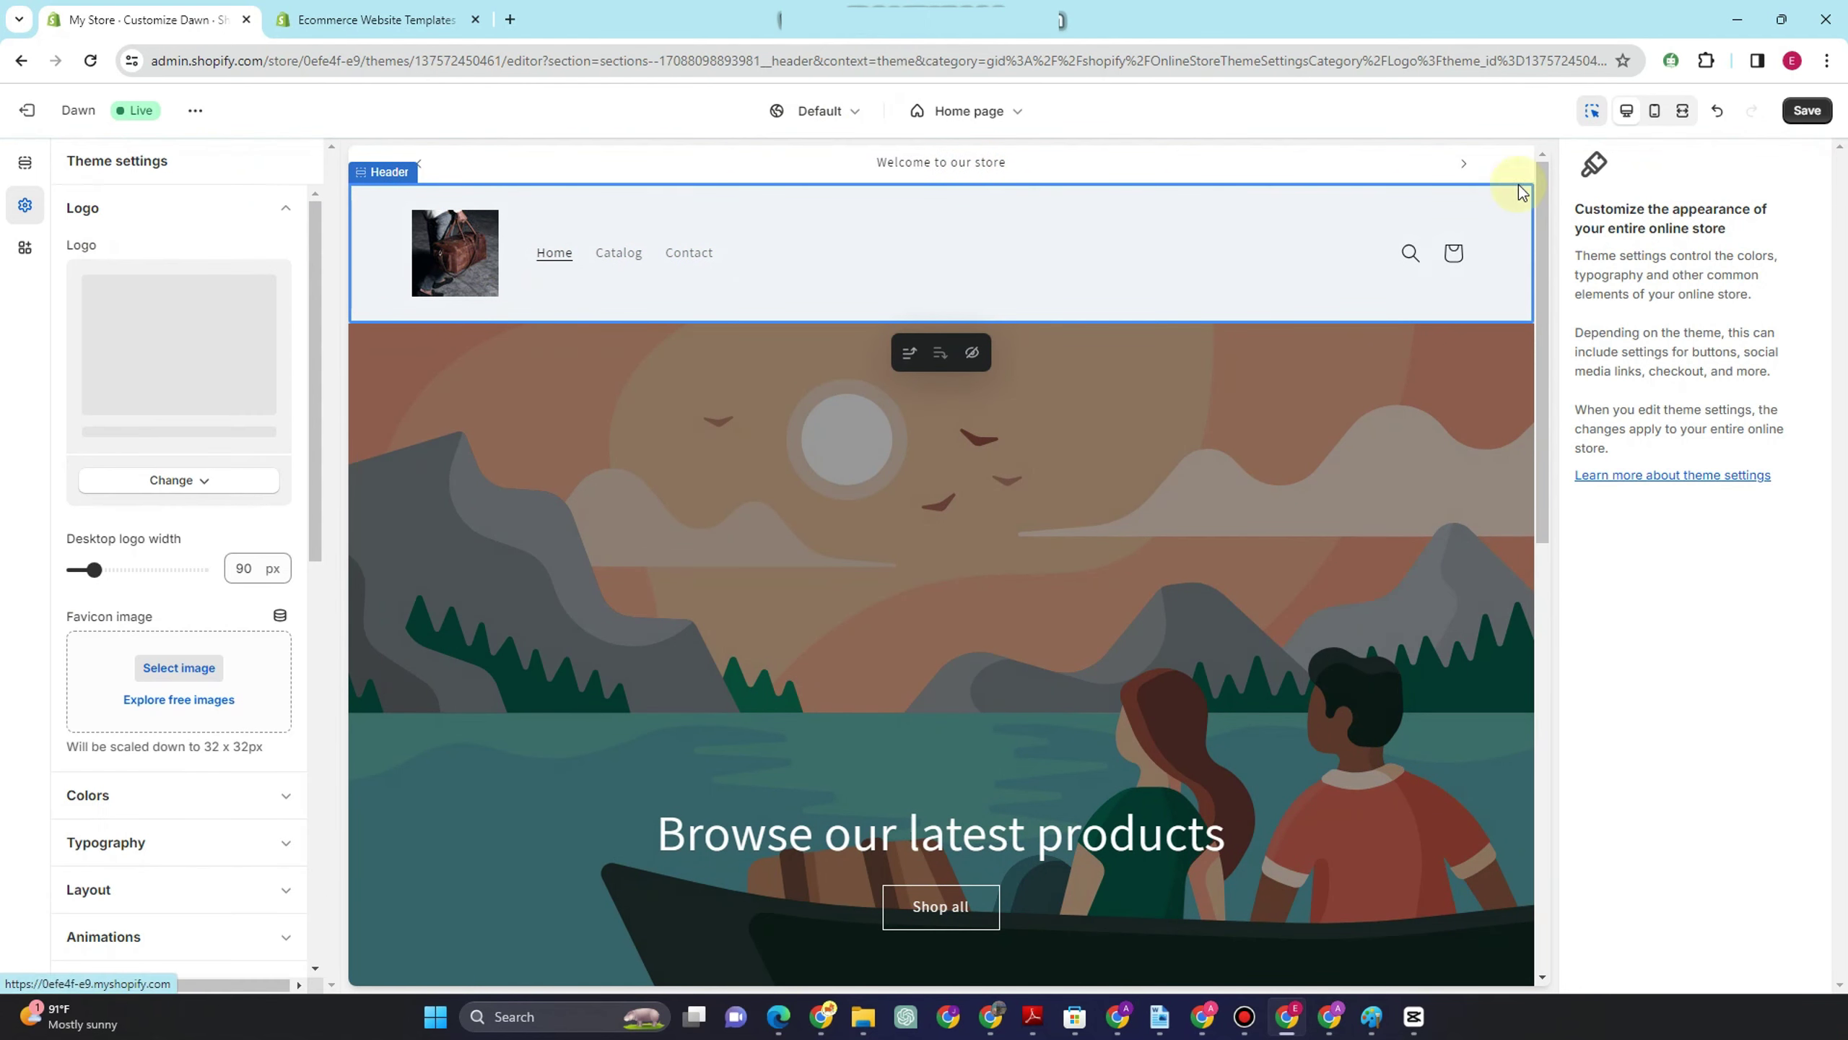
- Set the header's desktop logo position to Top center
click(475, 242)
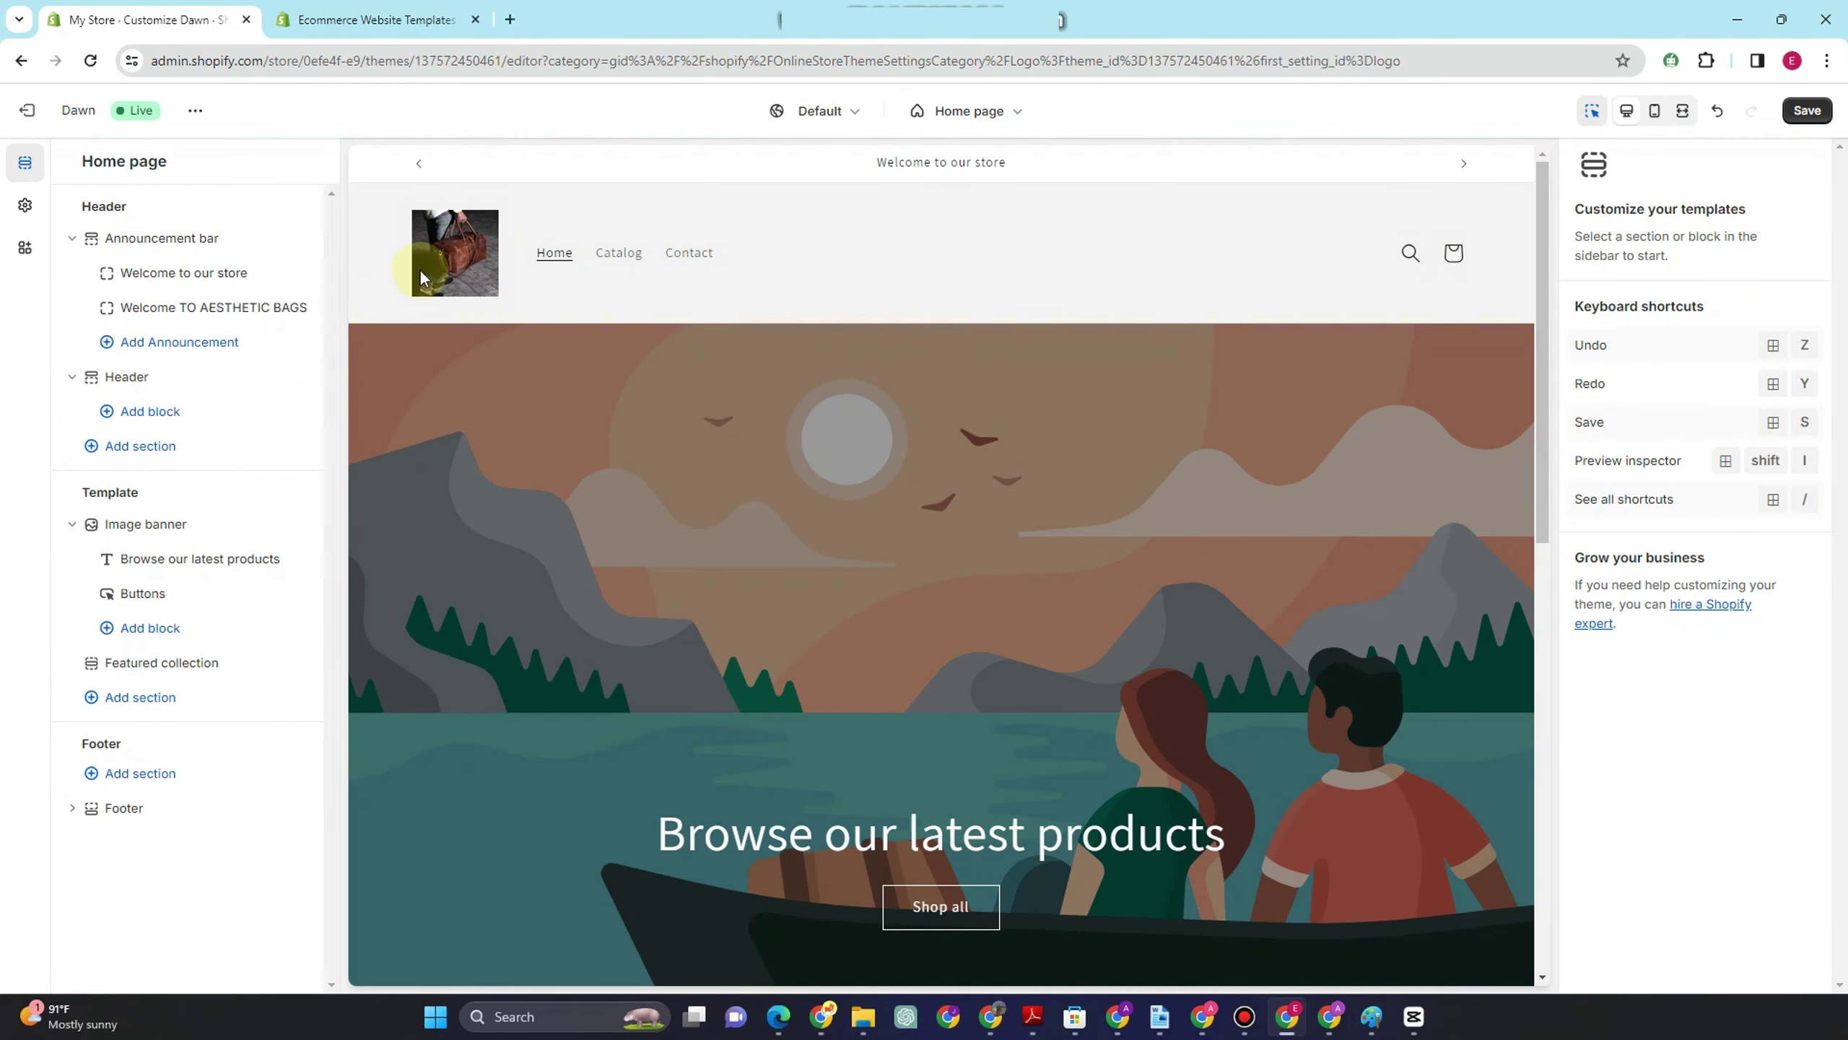
click(455, 280)
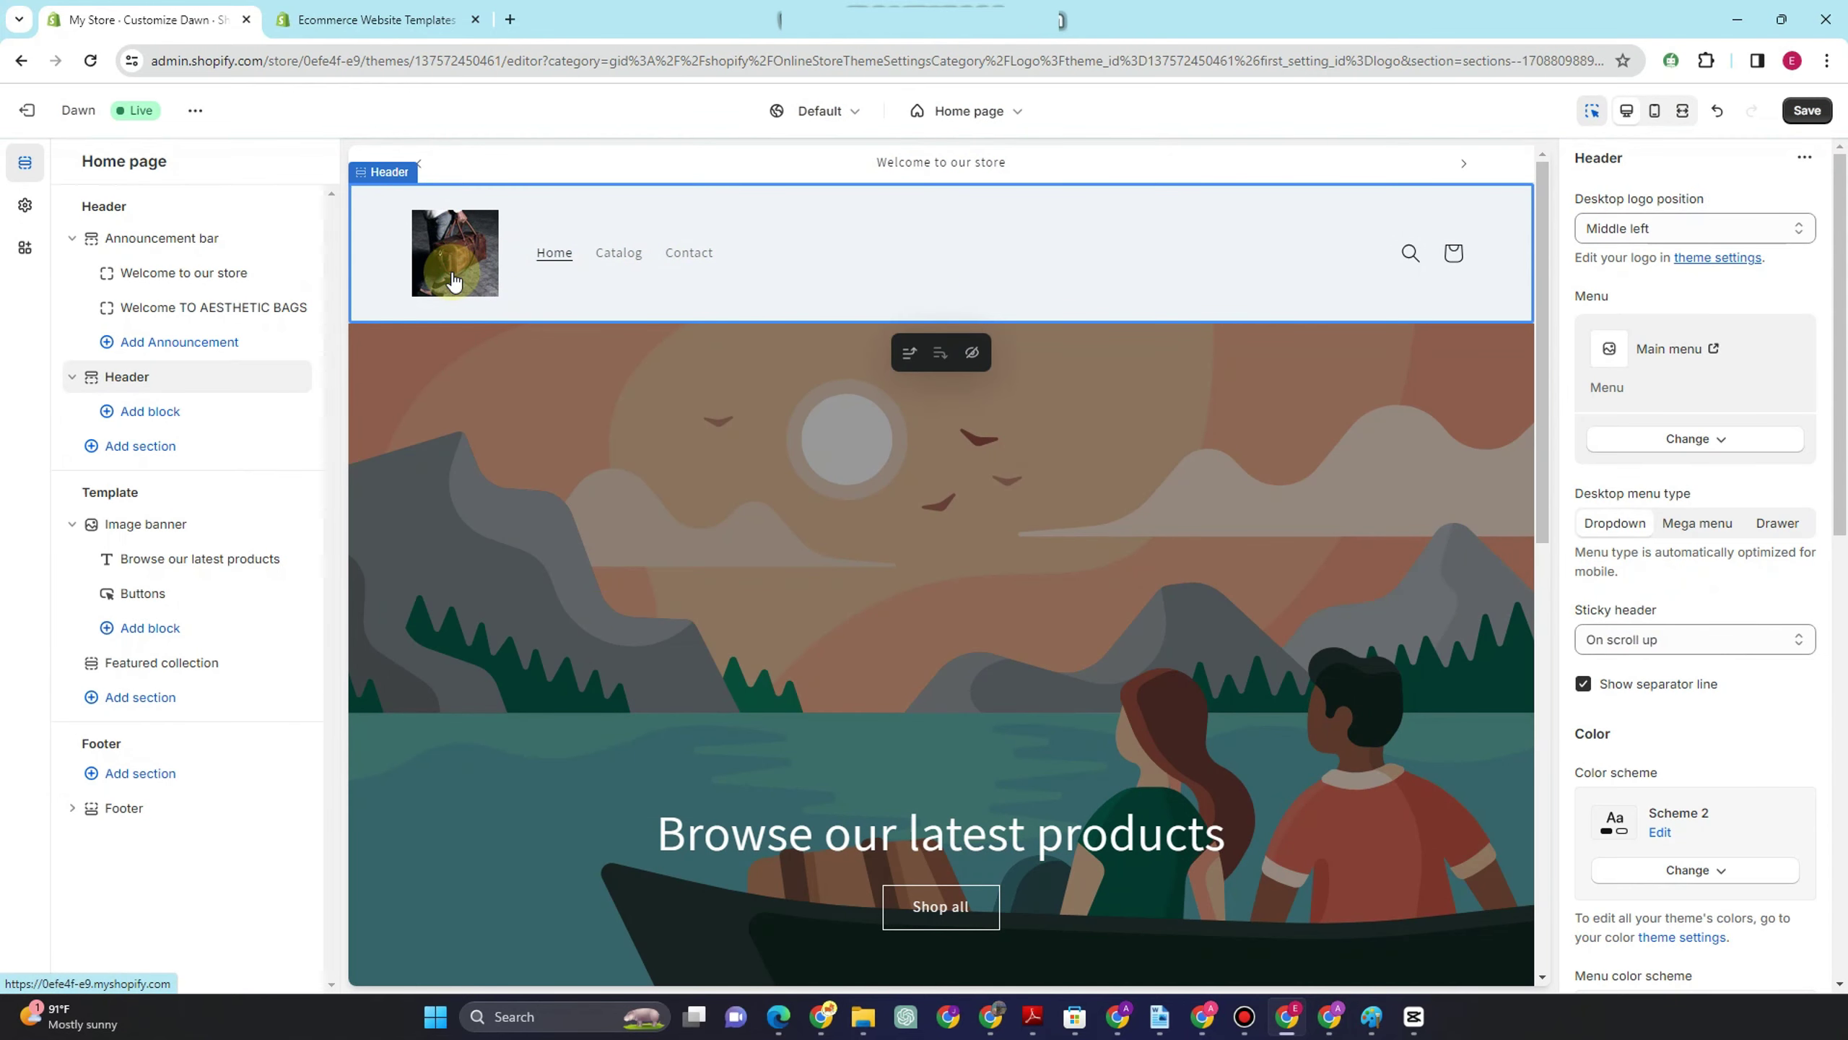
click(1666, 228)
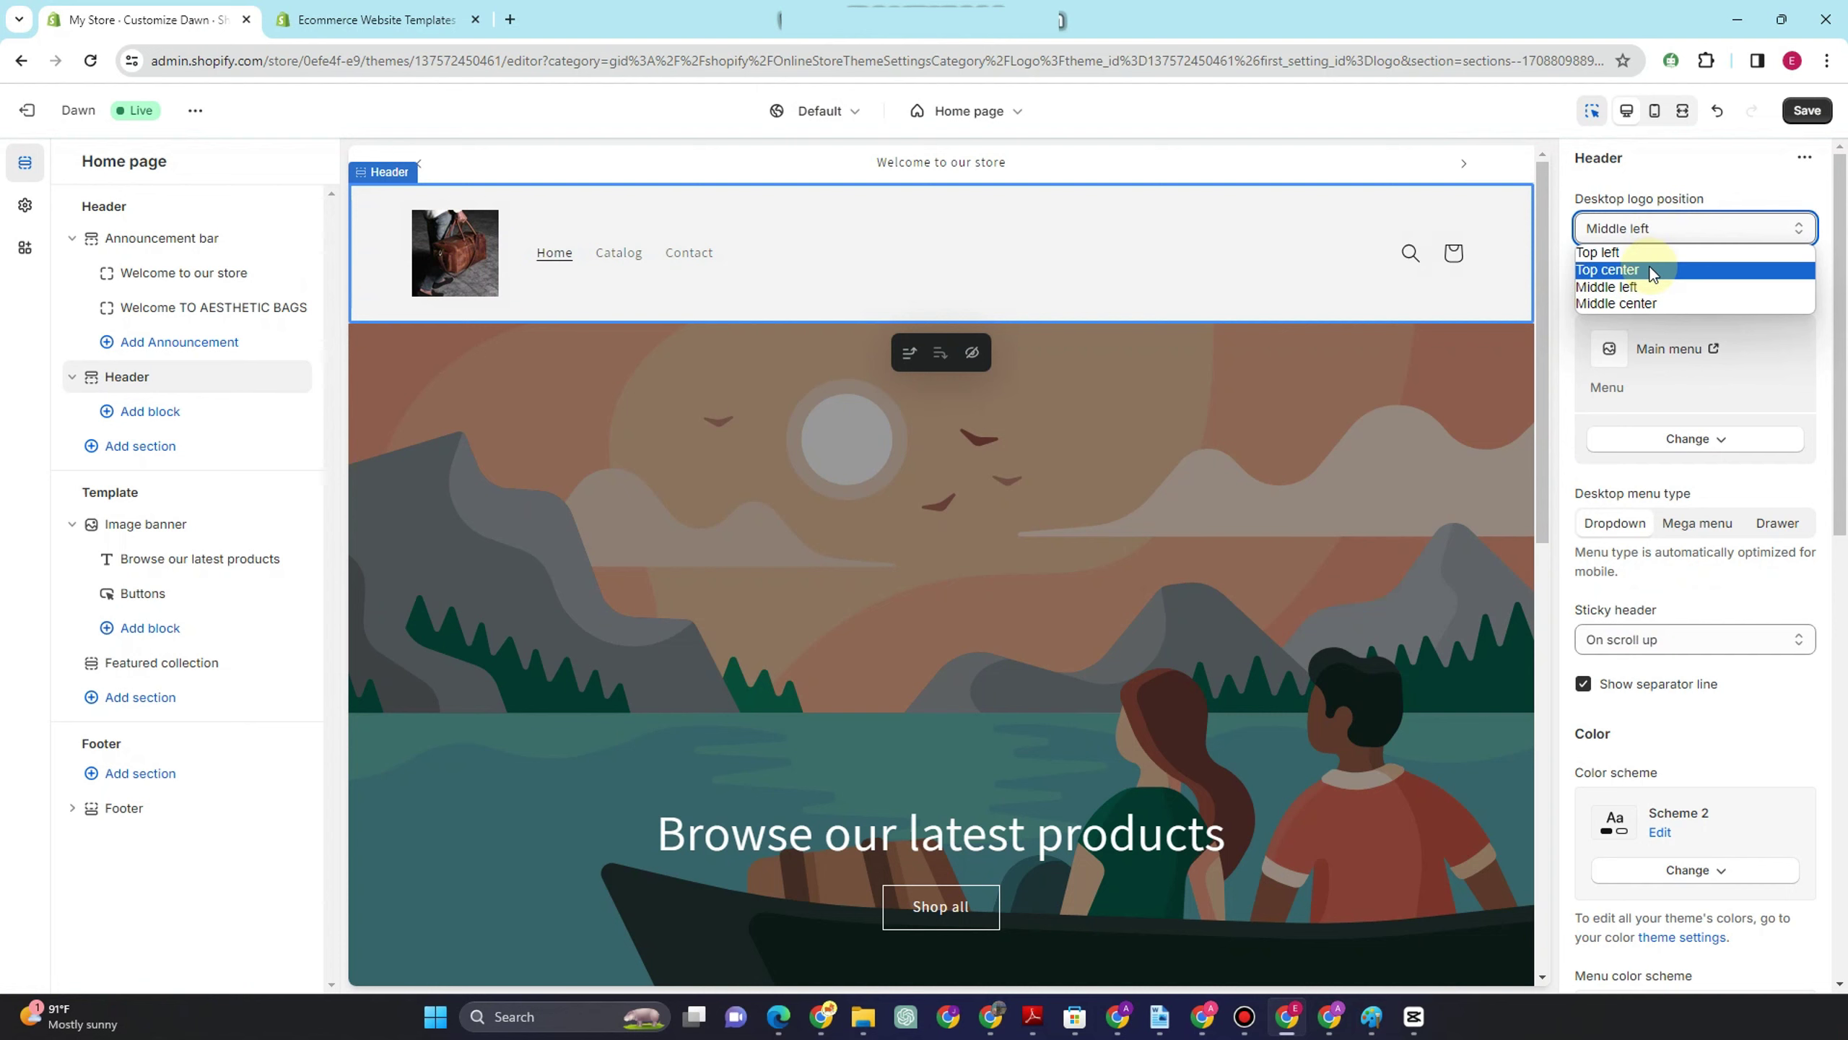
click(1651, 270)
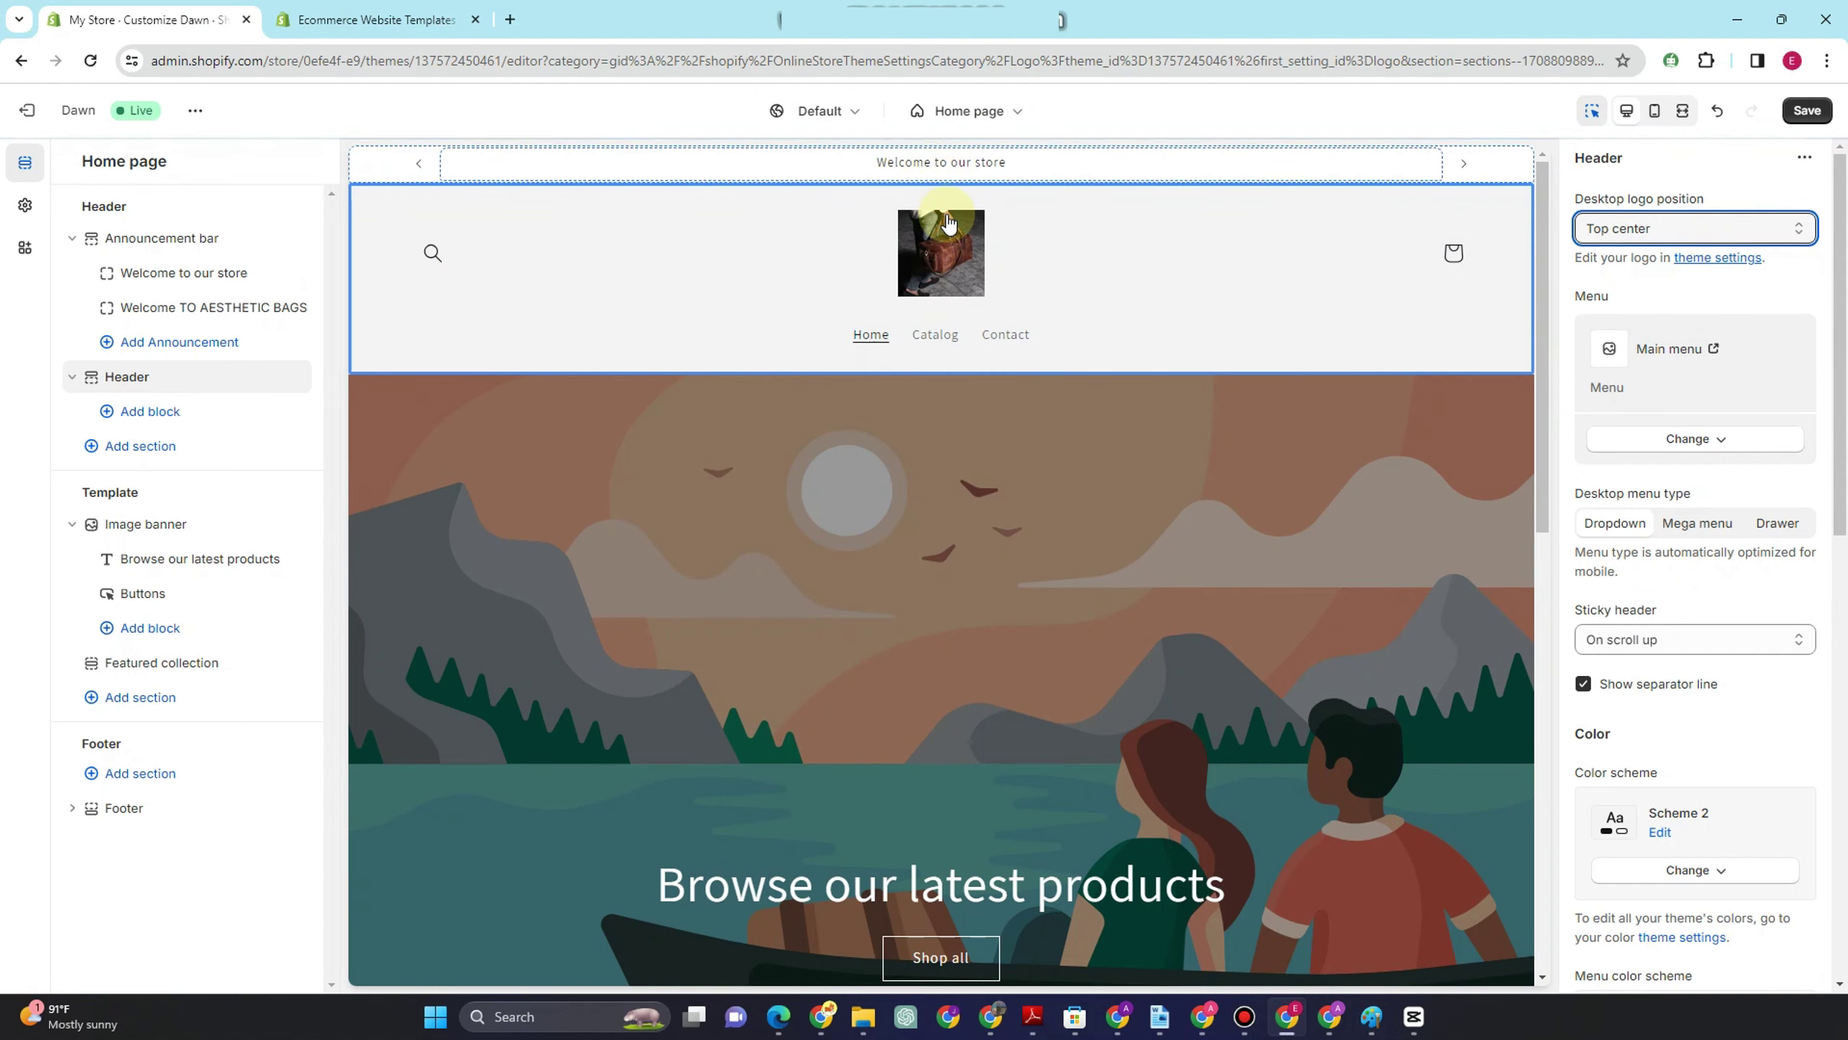
- Set the image banner's first image to the orange handbag OIP_2_753d6da9 and its second image to OIP from the store library
click(445, 485)
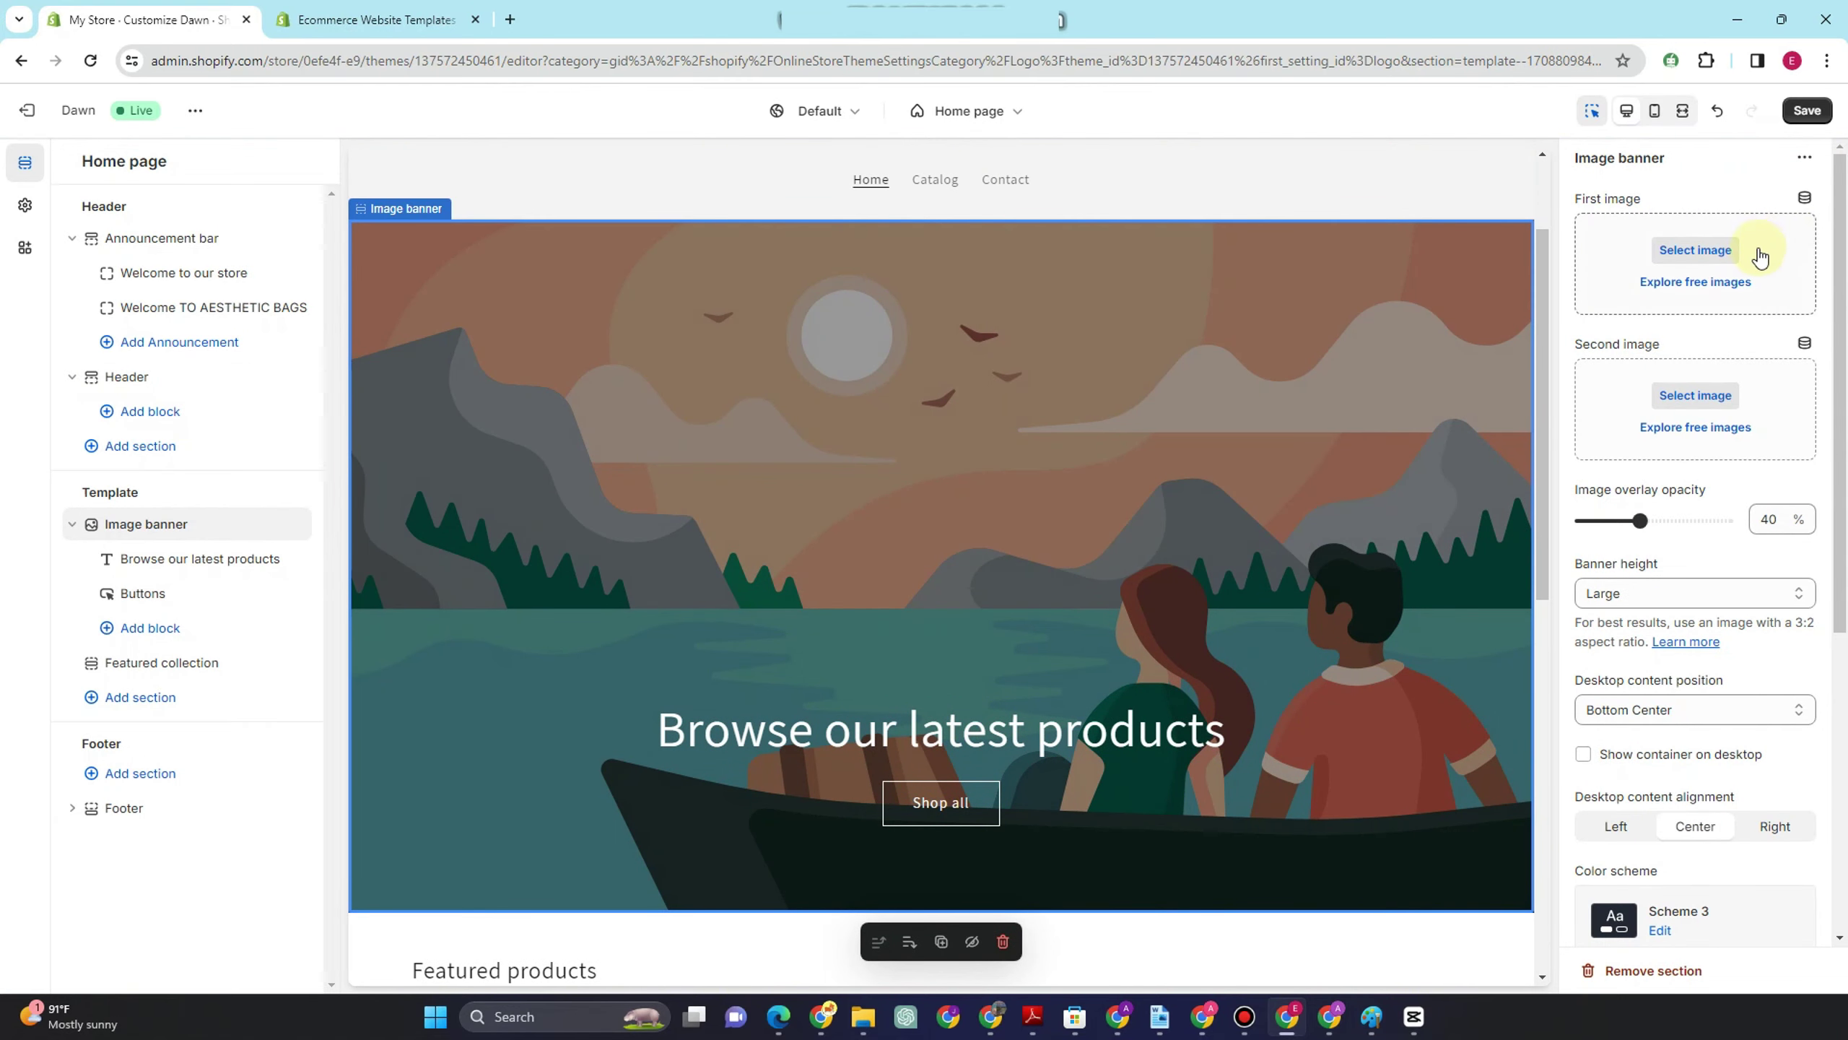
click(1689, 252)
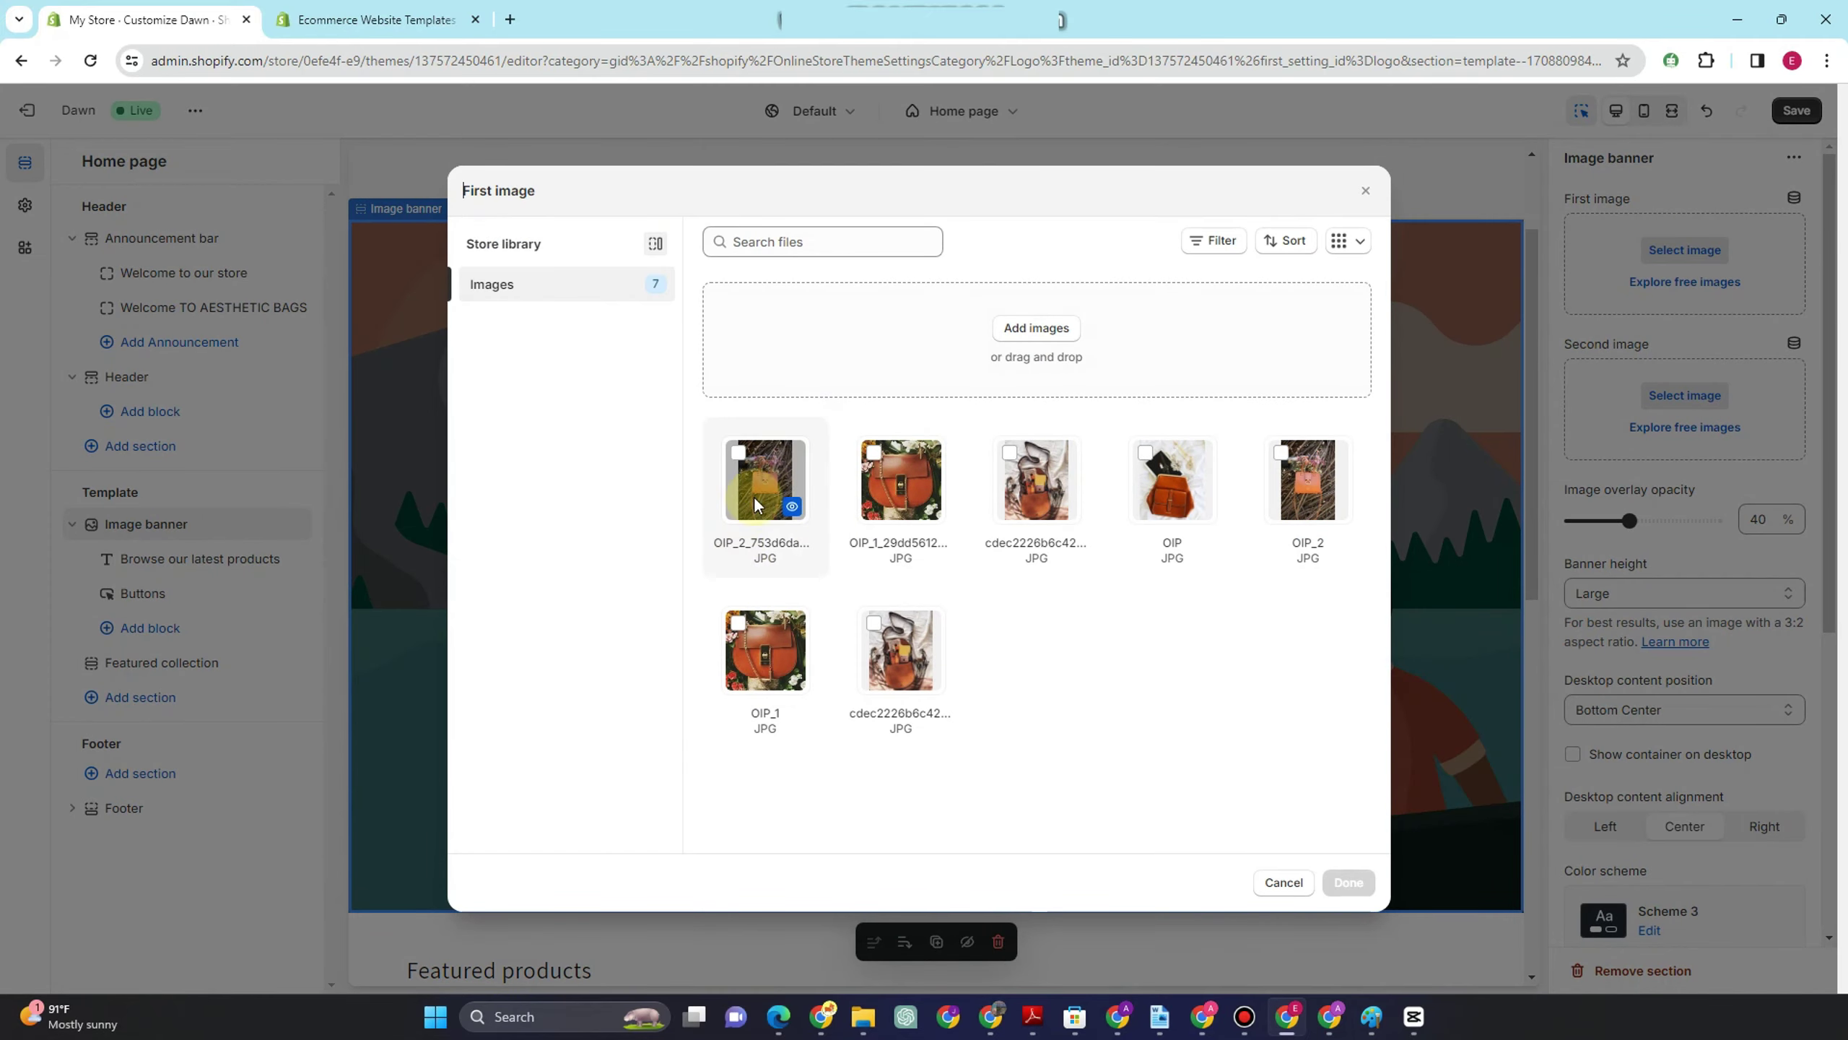
click(756, 534)
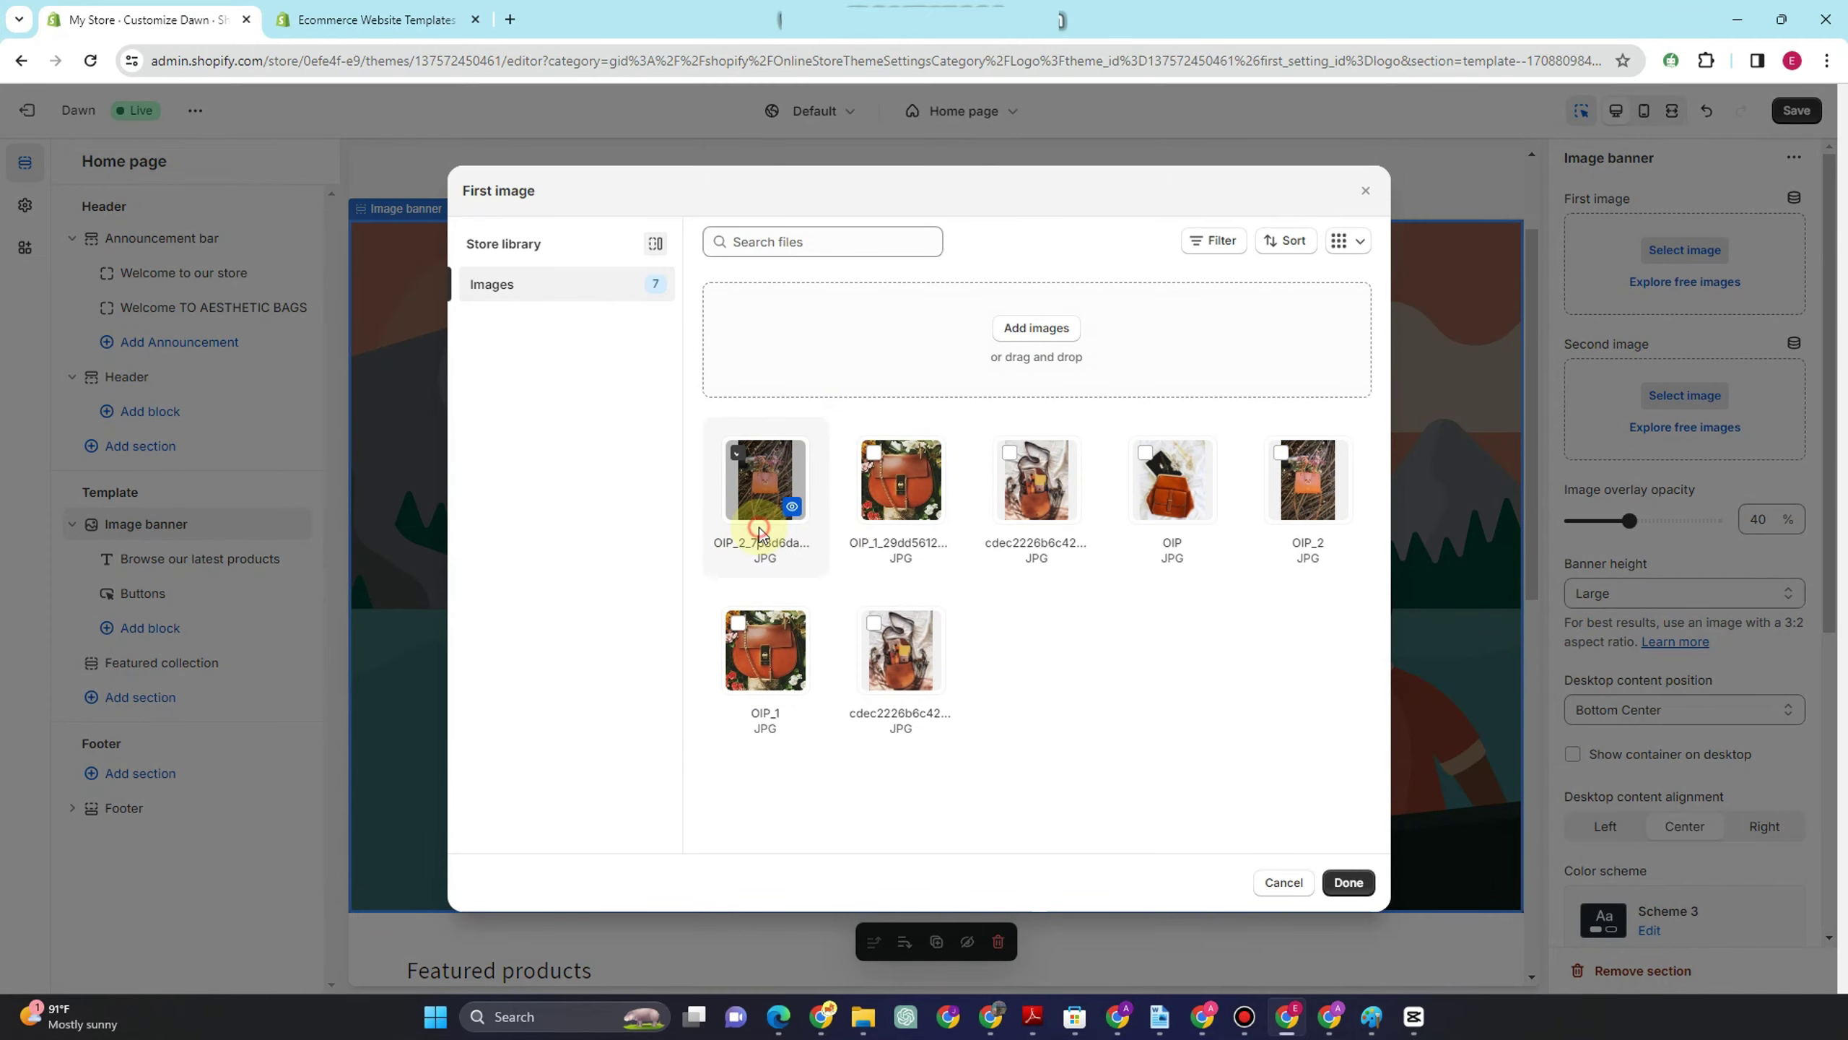
click(1348, 883)
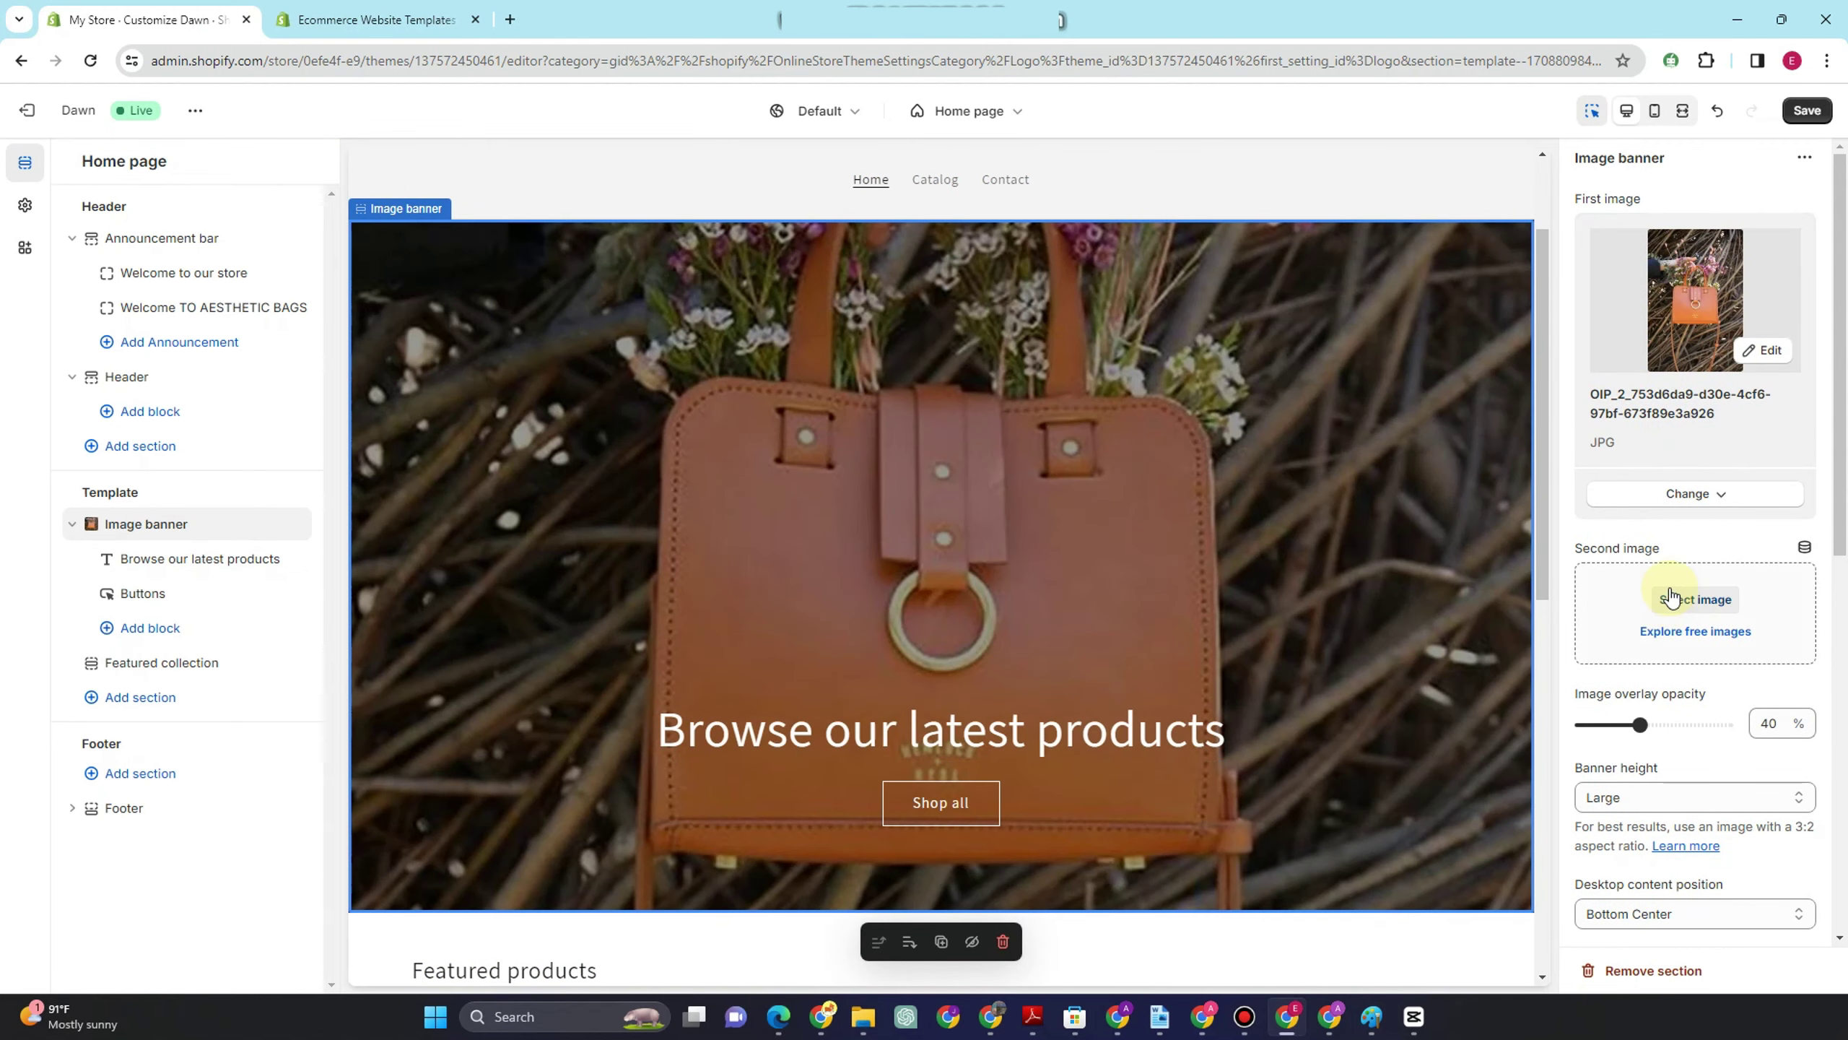
click(1671, 599)
click(1309, 502)
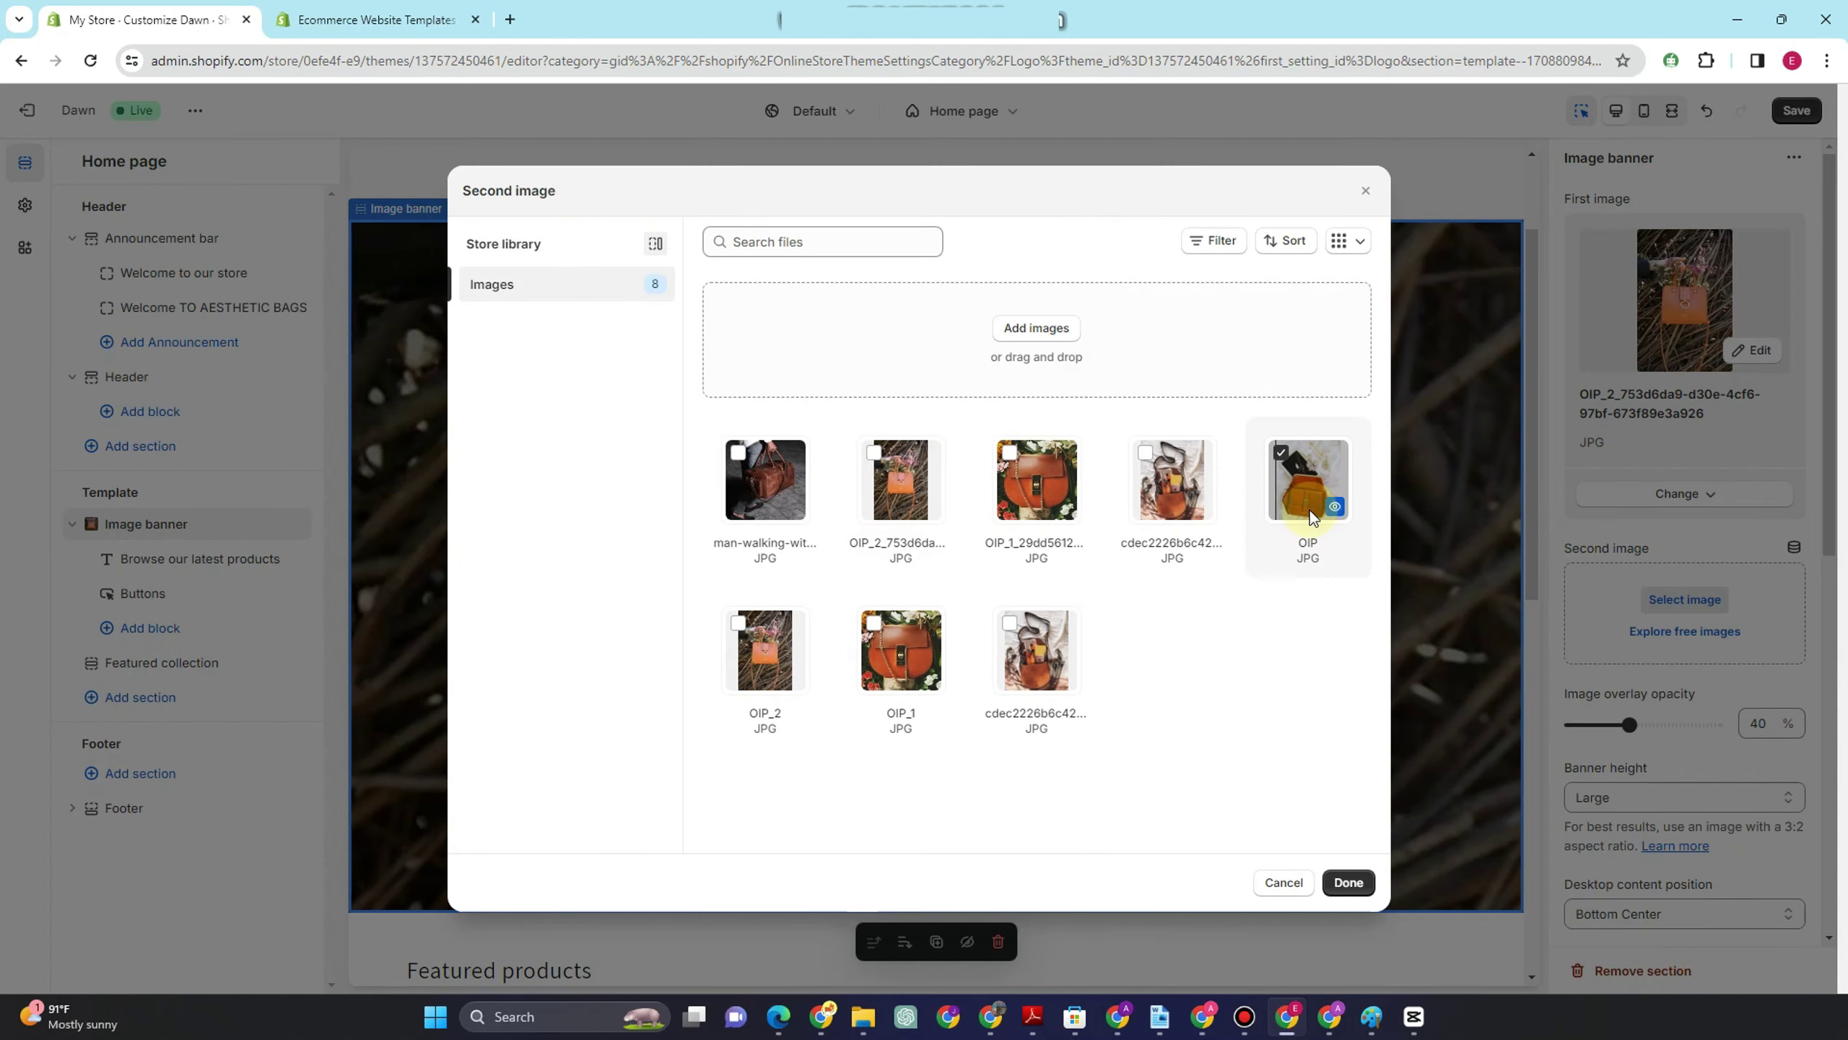
click(1368, 896)
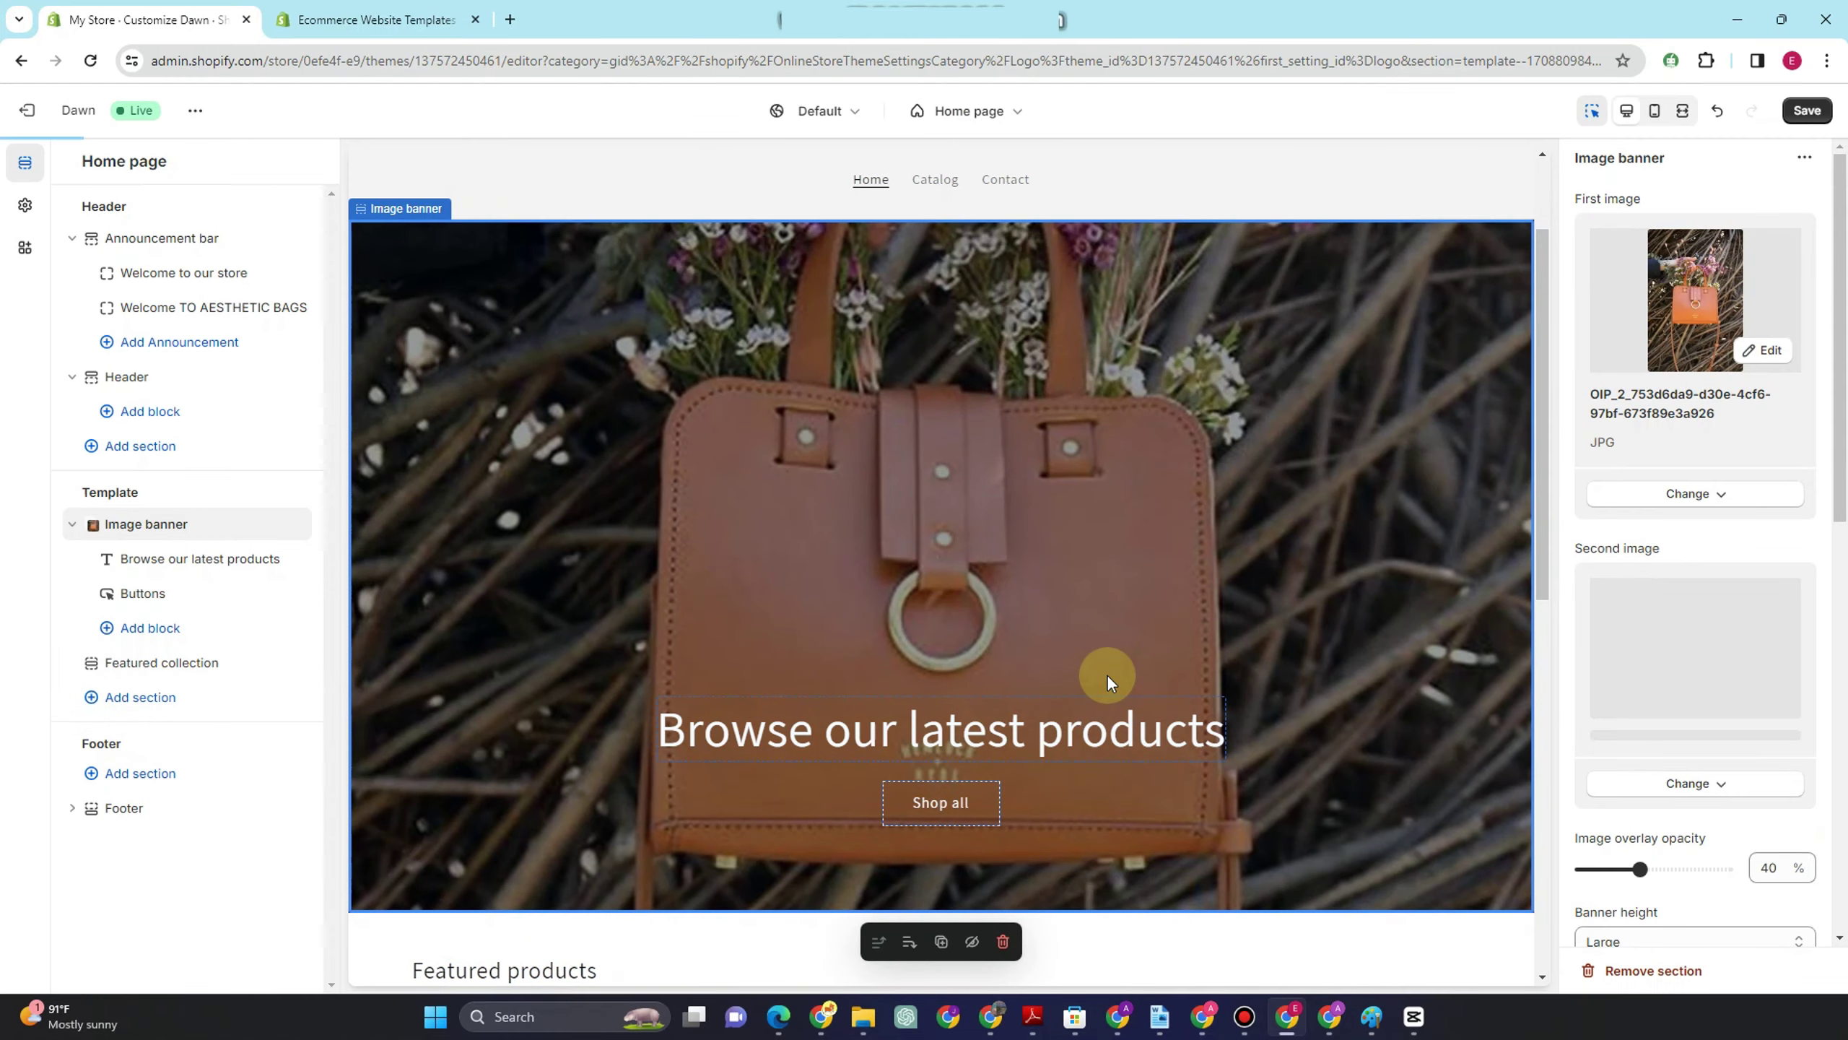
scroll(1165, 391, up, 2)
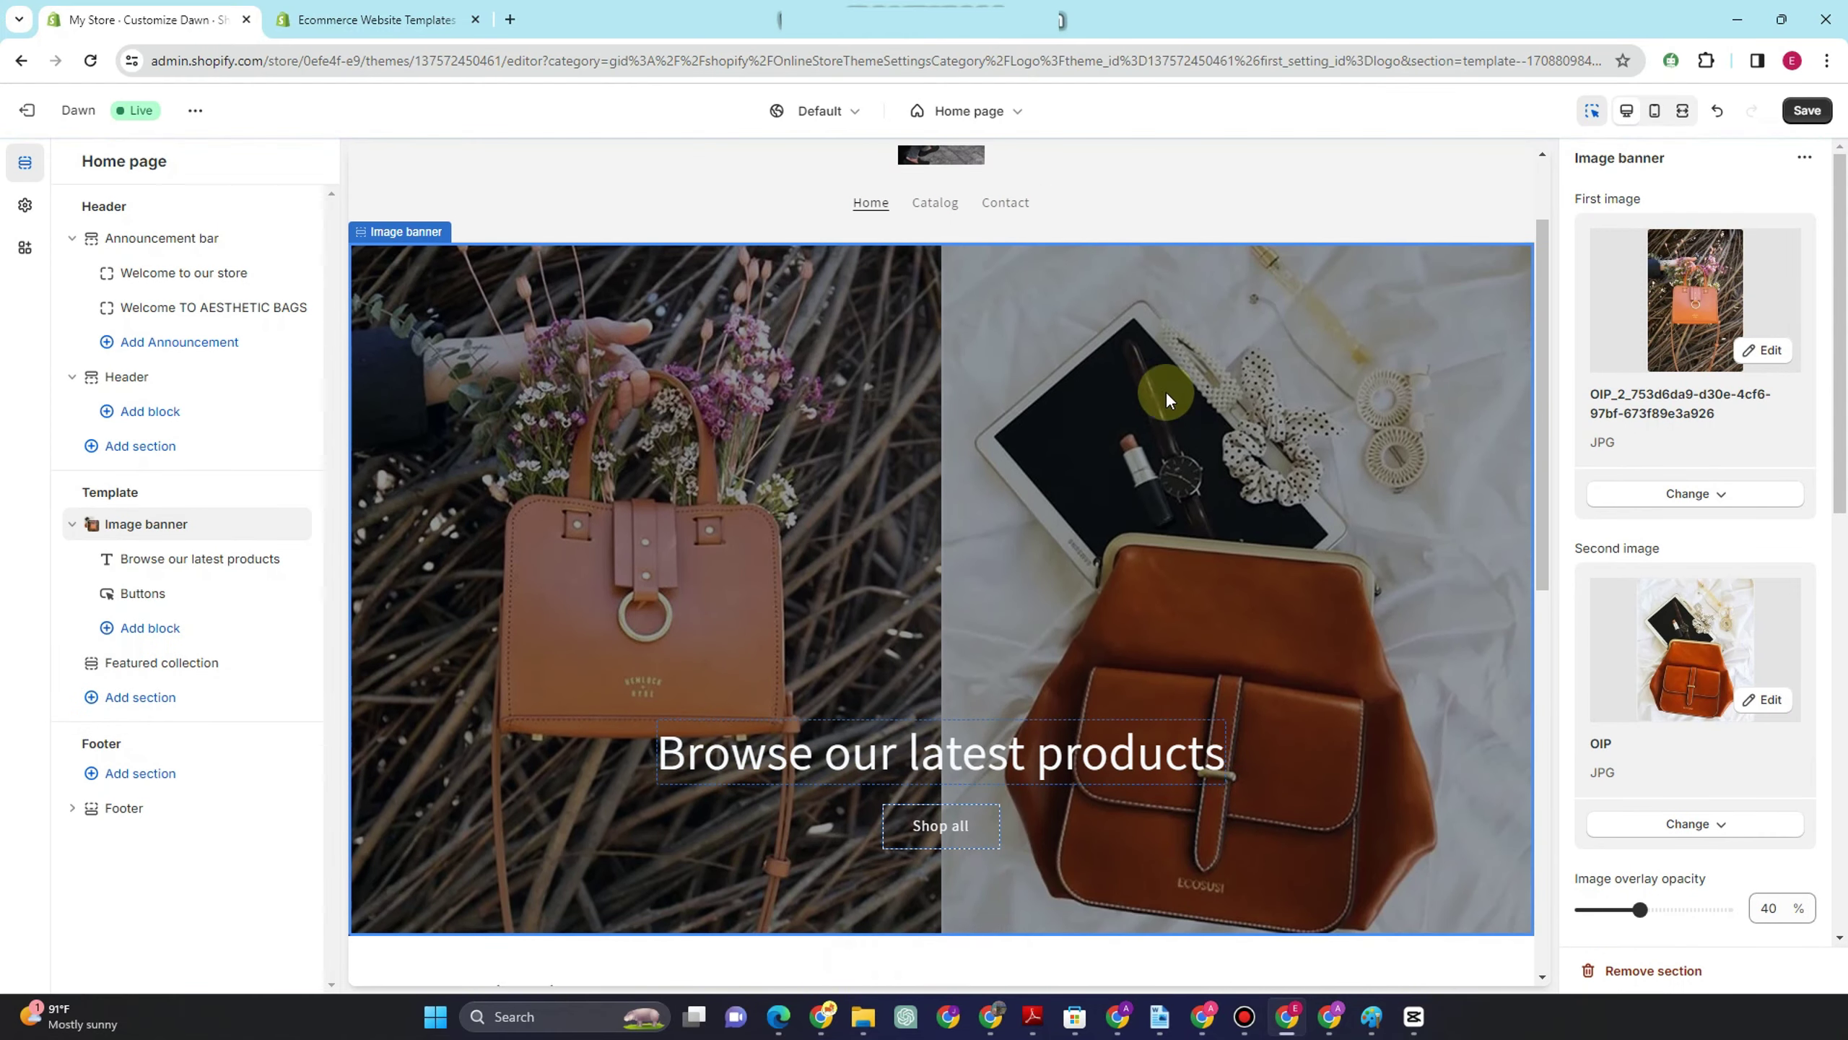
- Add an Image with text section to the home page template, below the featured collection
scroll(1226, 444, down, 8)
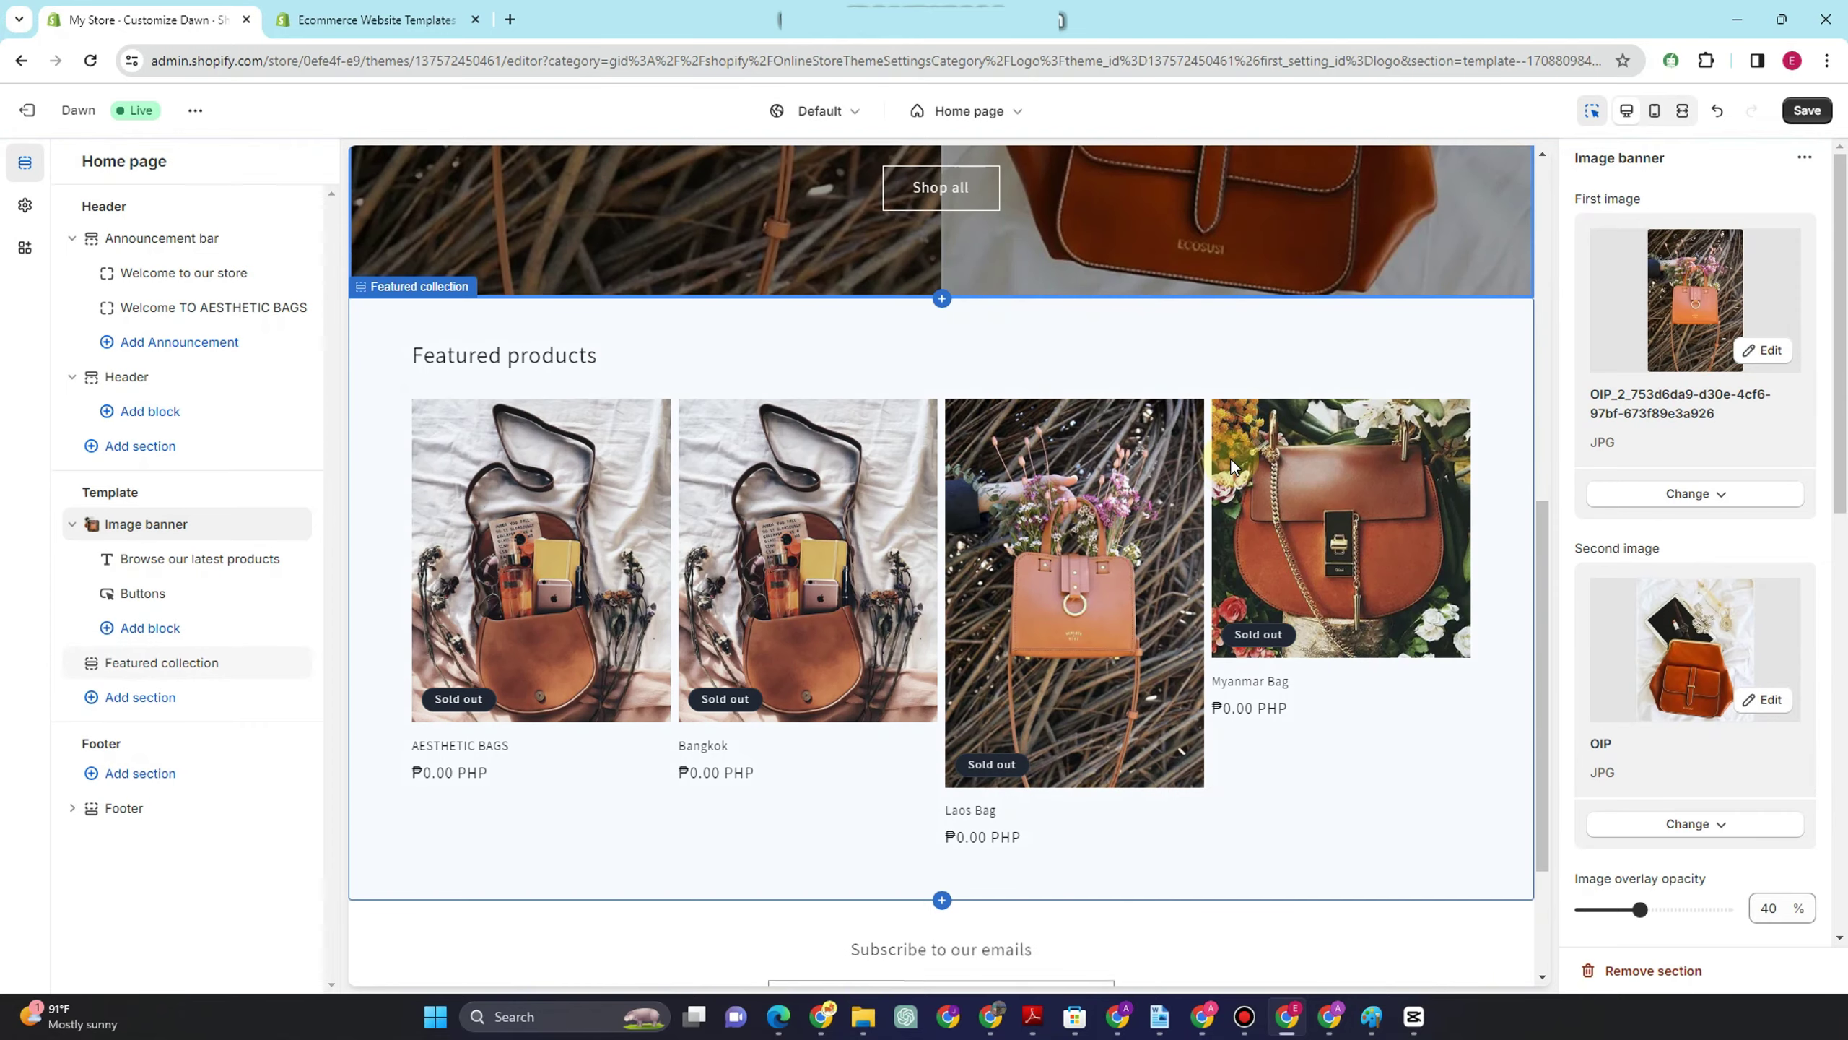
scroll(1165, 456, up, 1)
scroll(990, 553, up, 4)
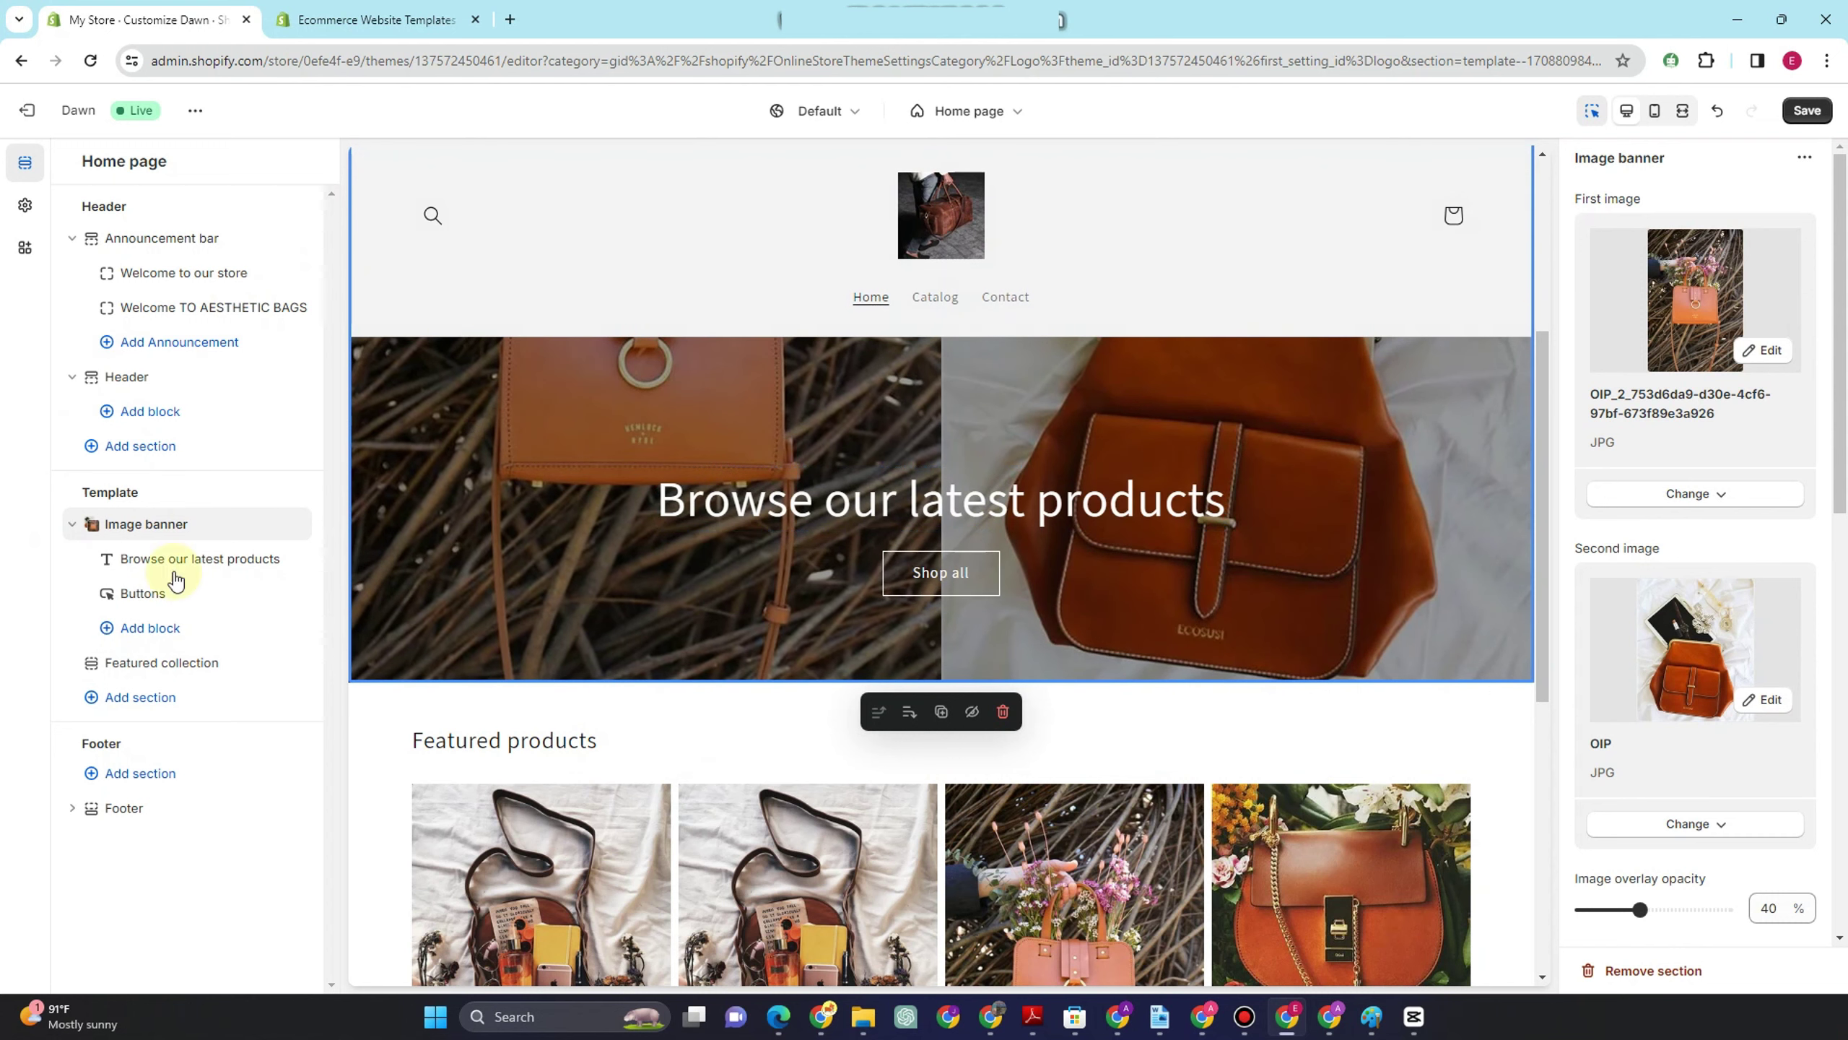
click(172, 627)
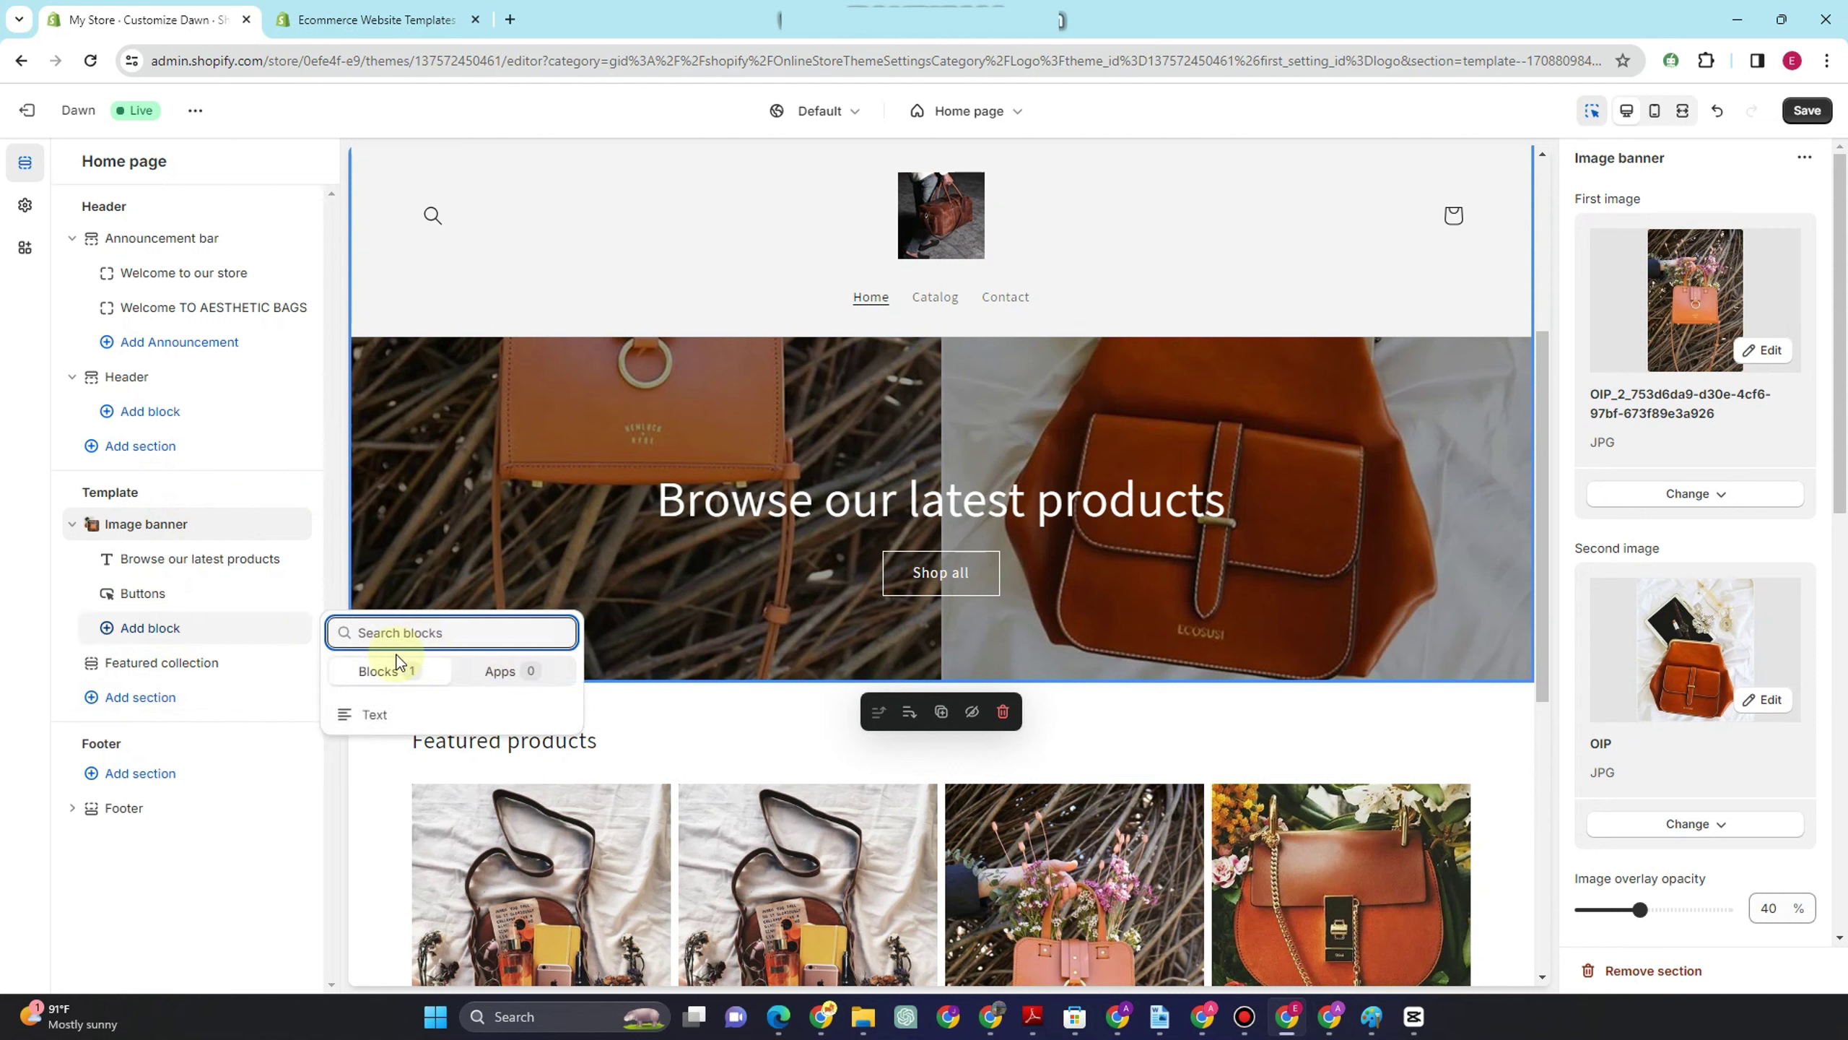
click(142, 697)
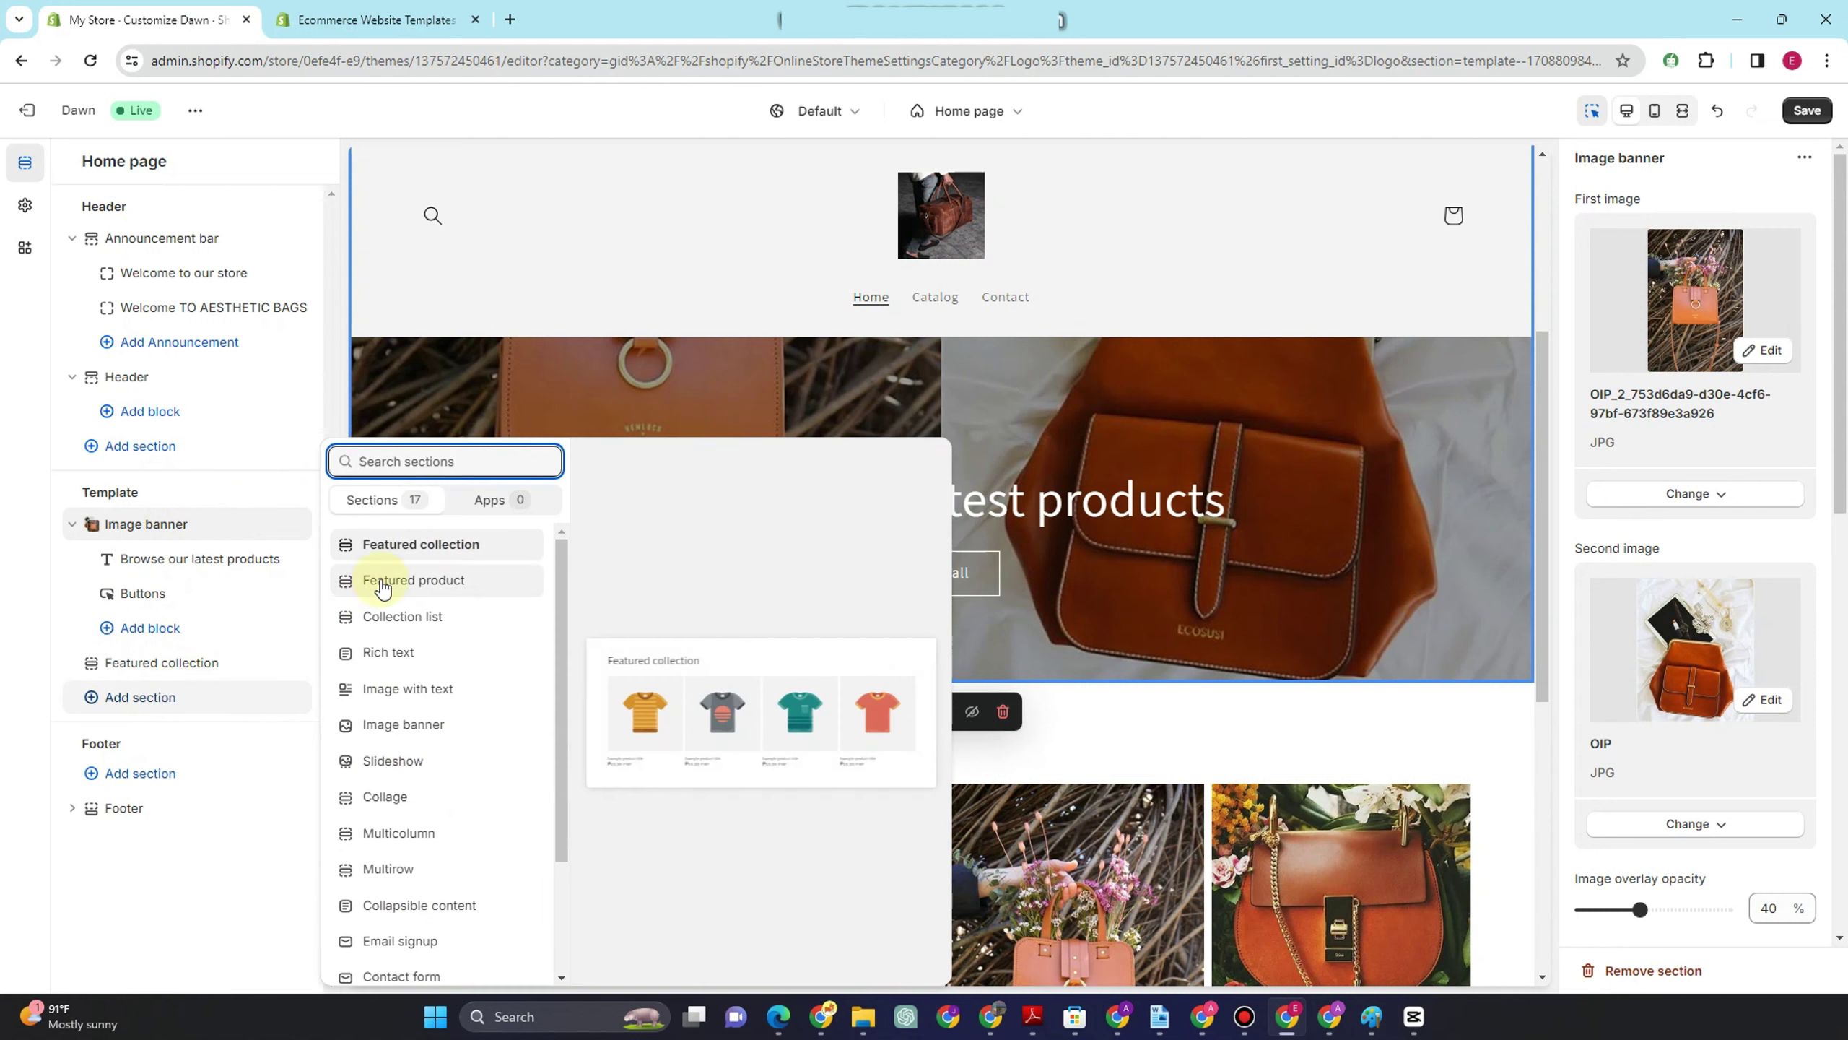
click(438, 690)
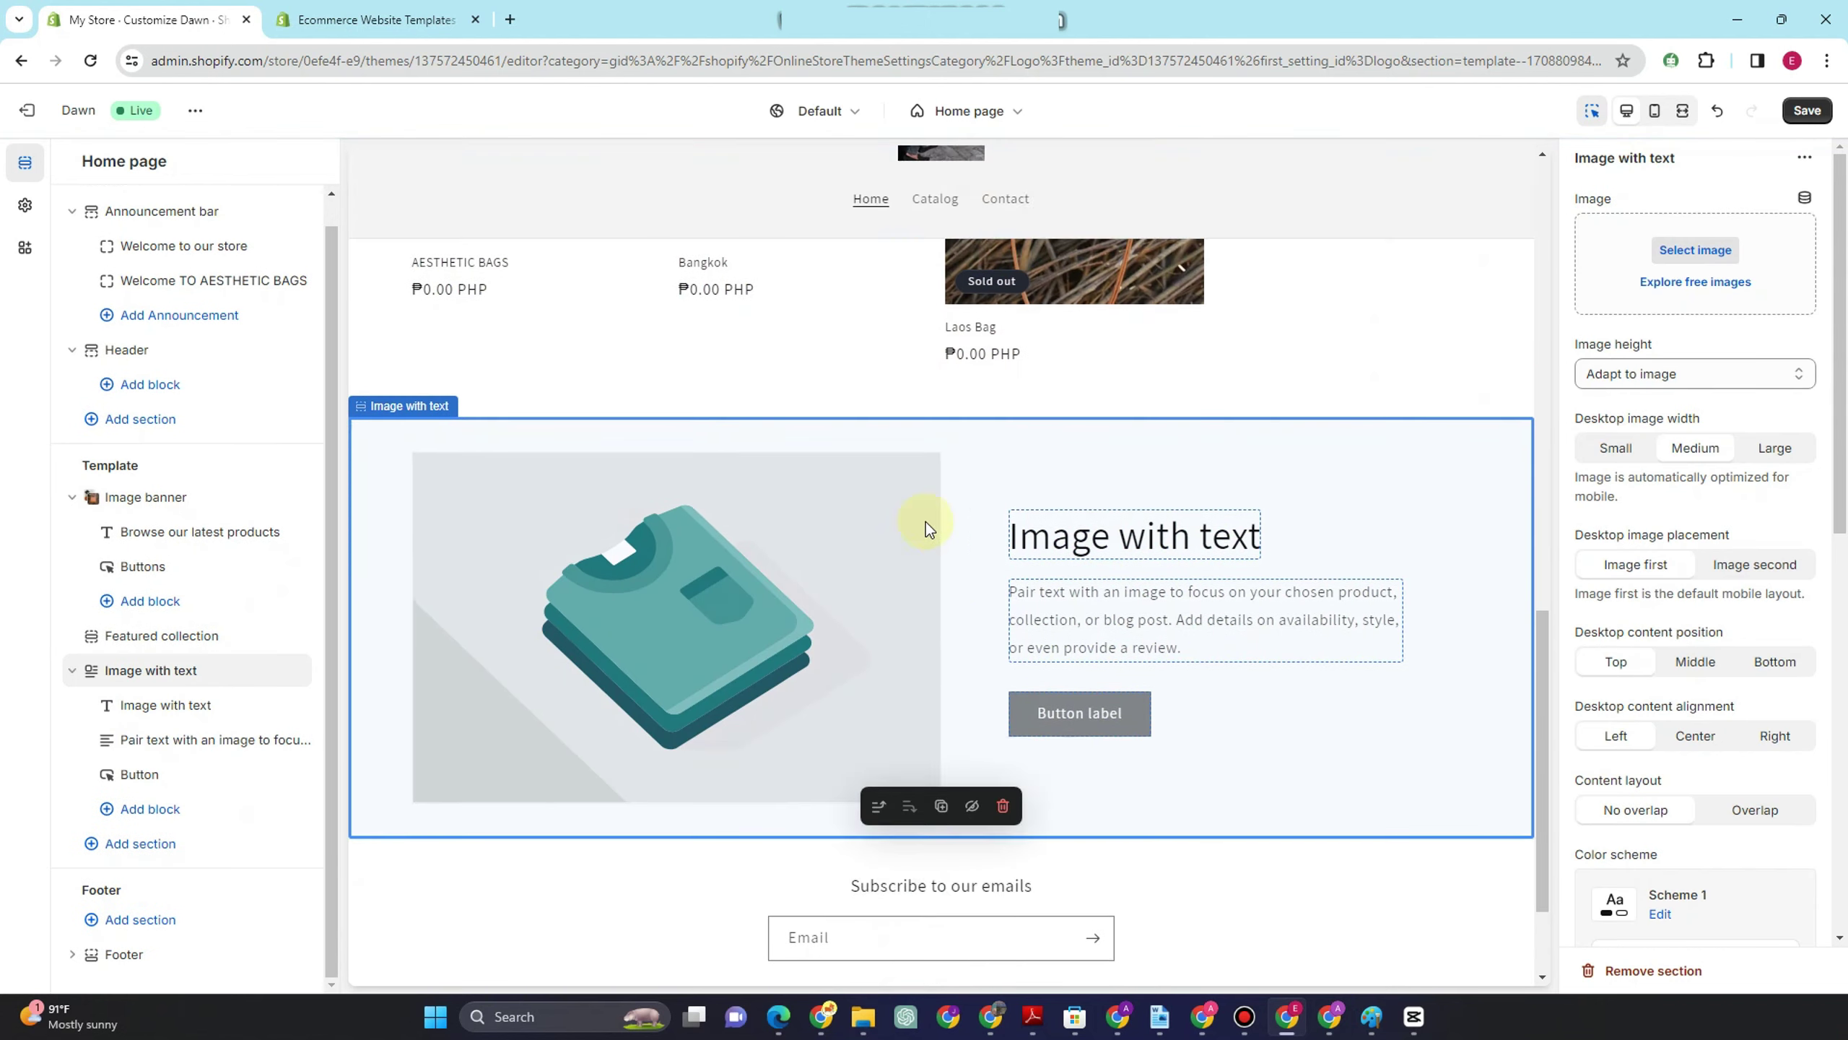
- Remove the Featured collection section from the home page template
scroll(923, 519, up, 4)
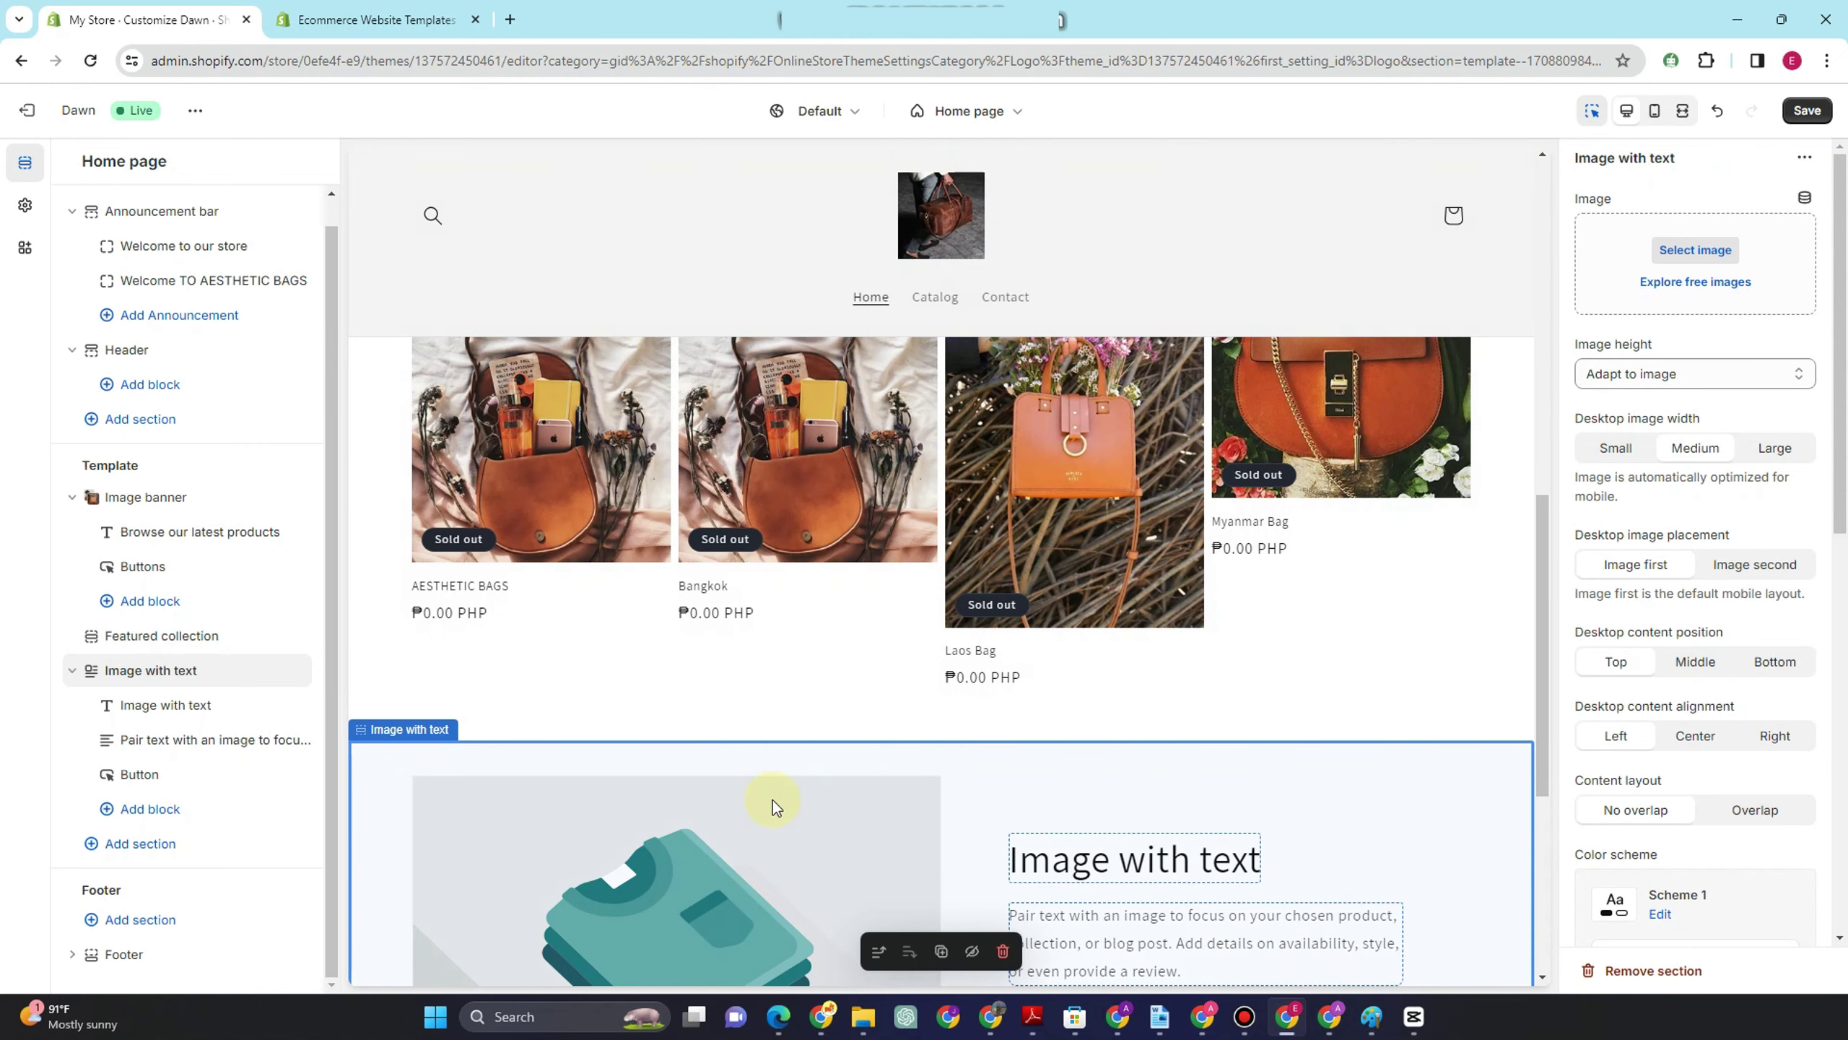
scroll(829, 779, down, 5)
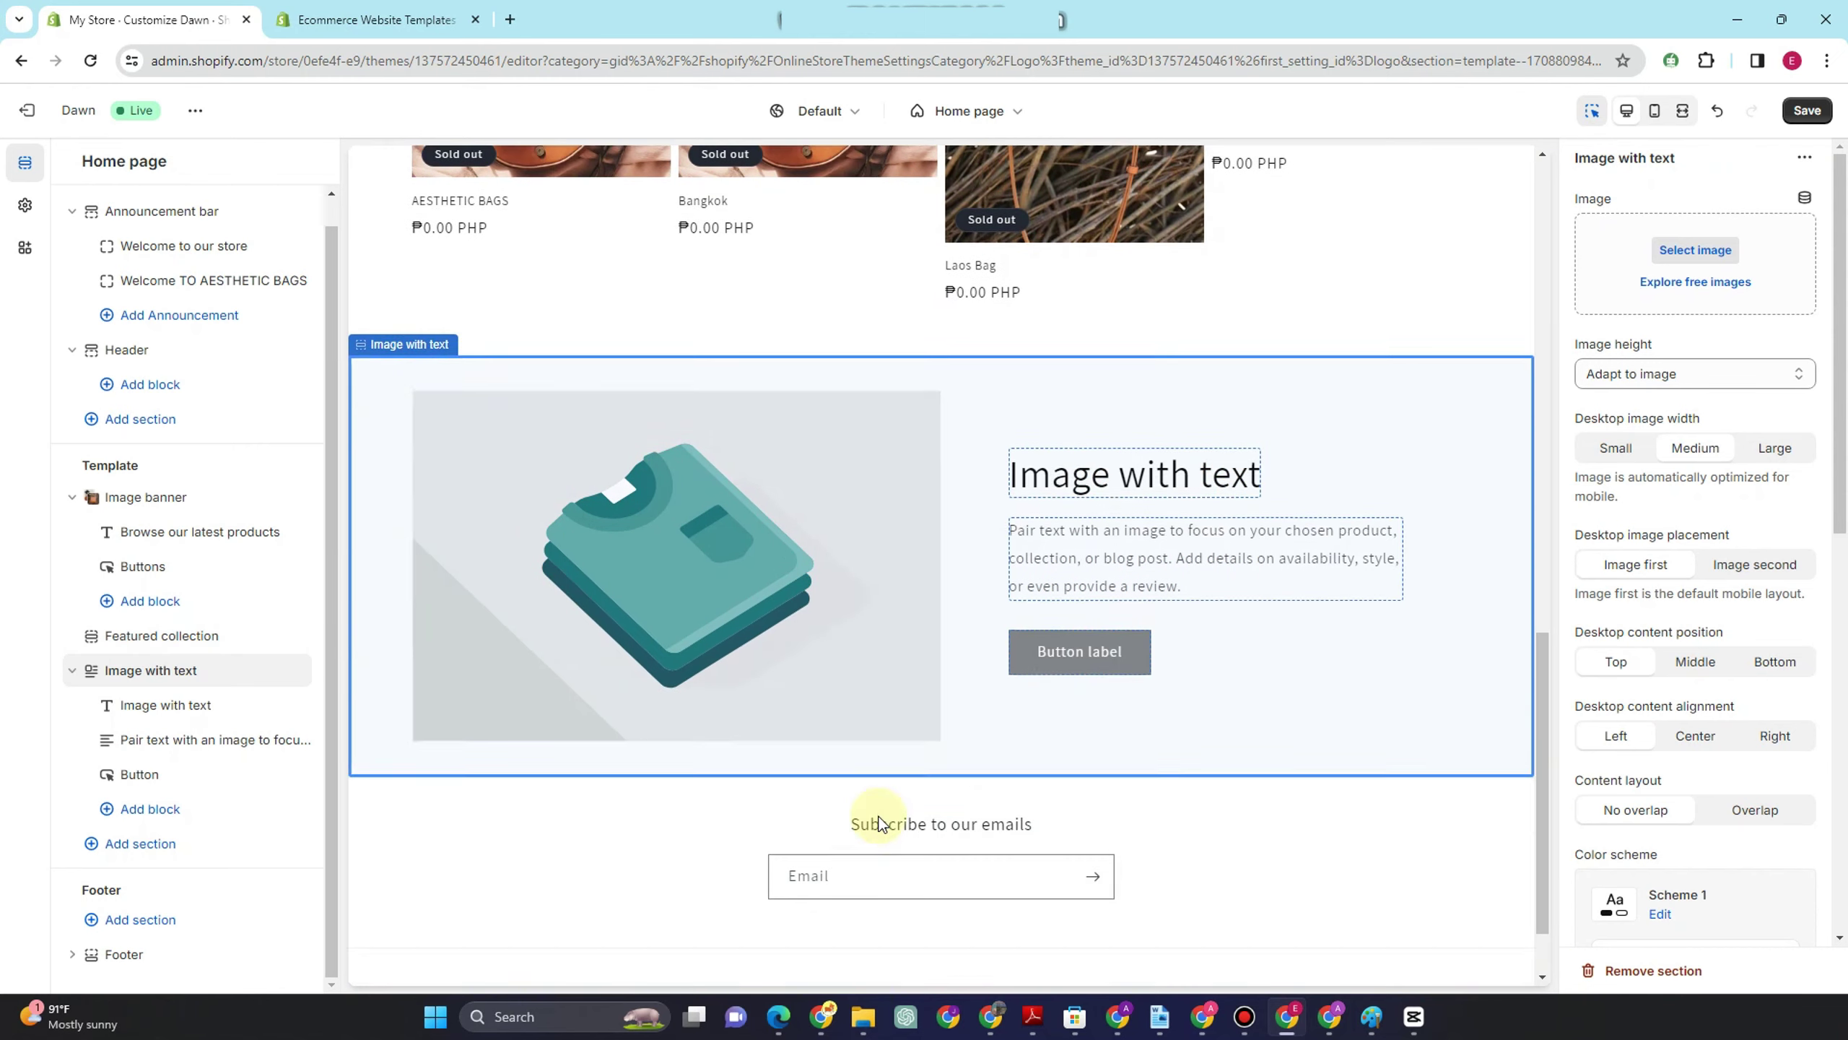
scroll(845, 702, up, 10)
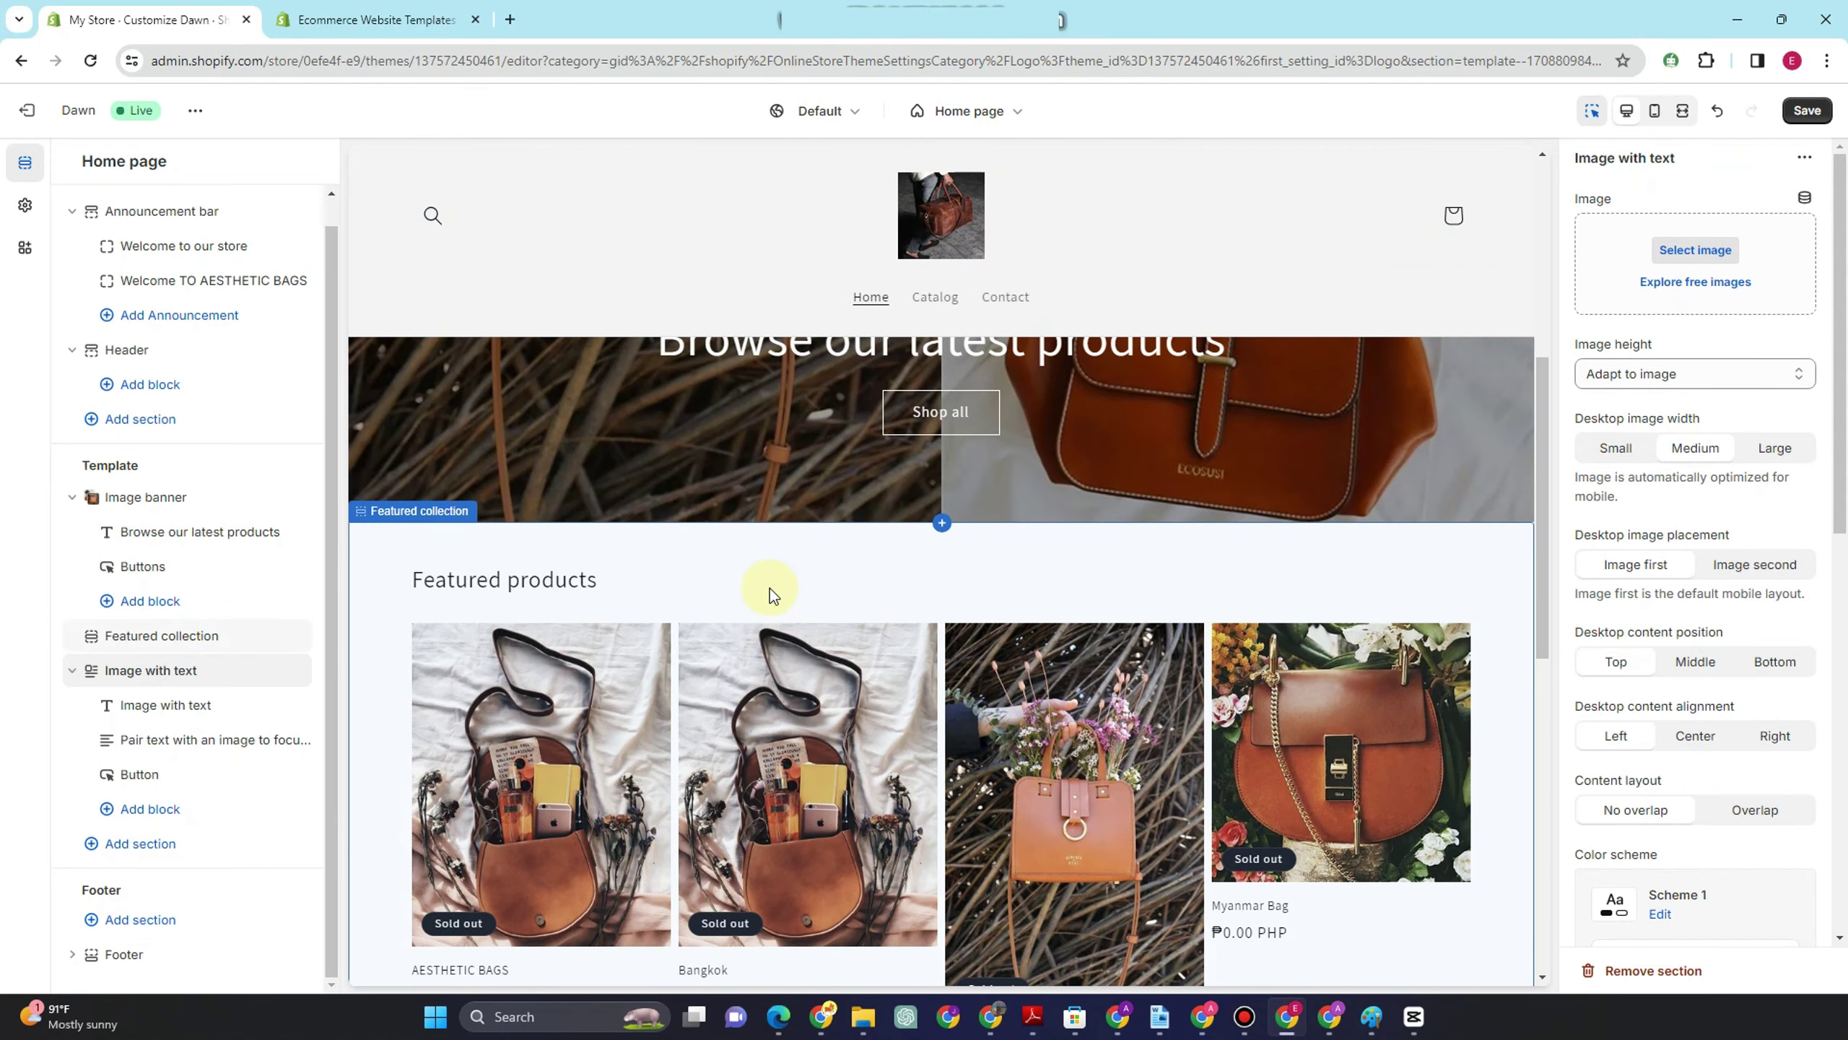
click(272, 635)
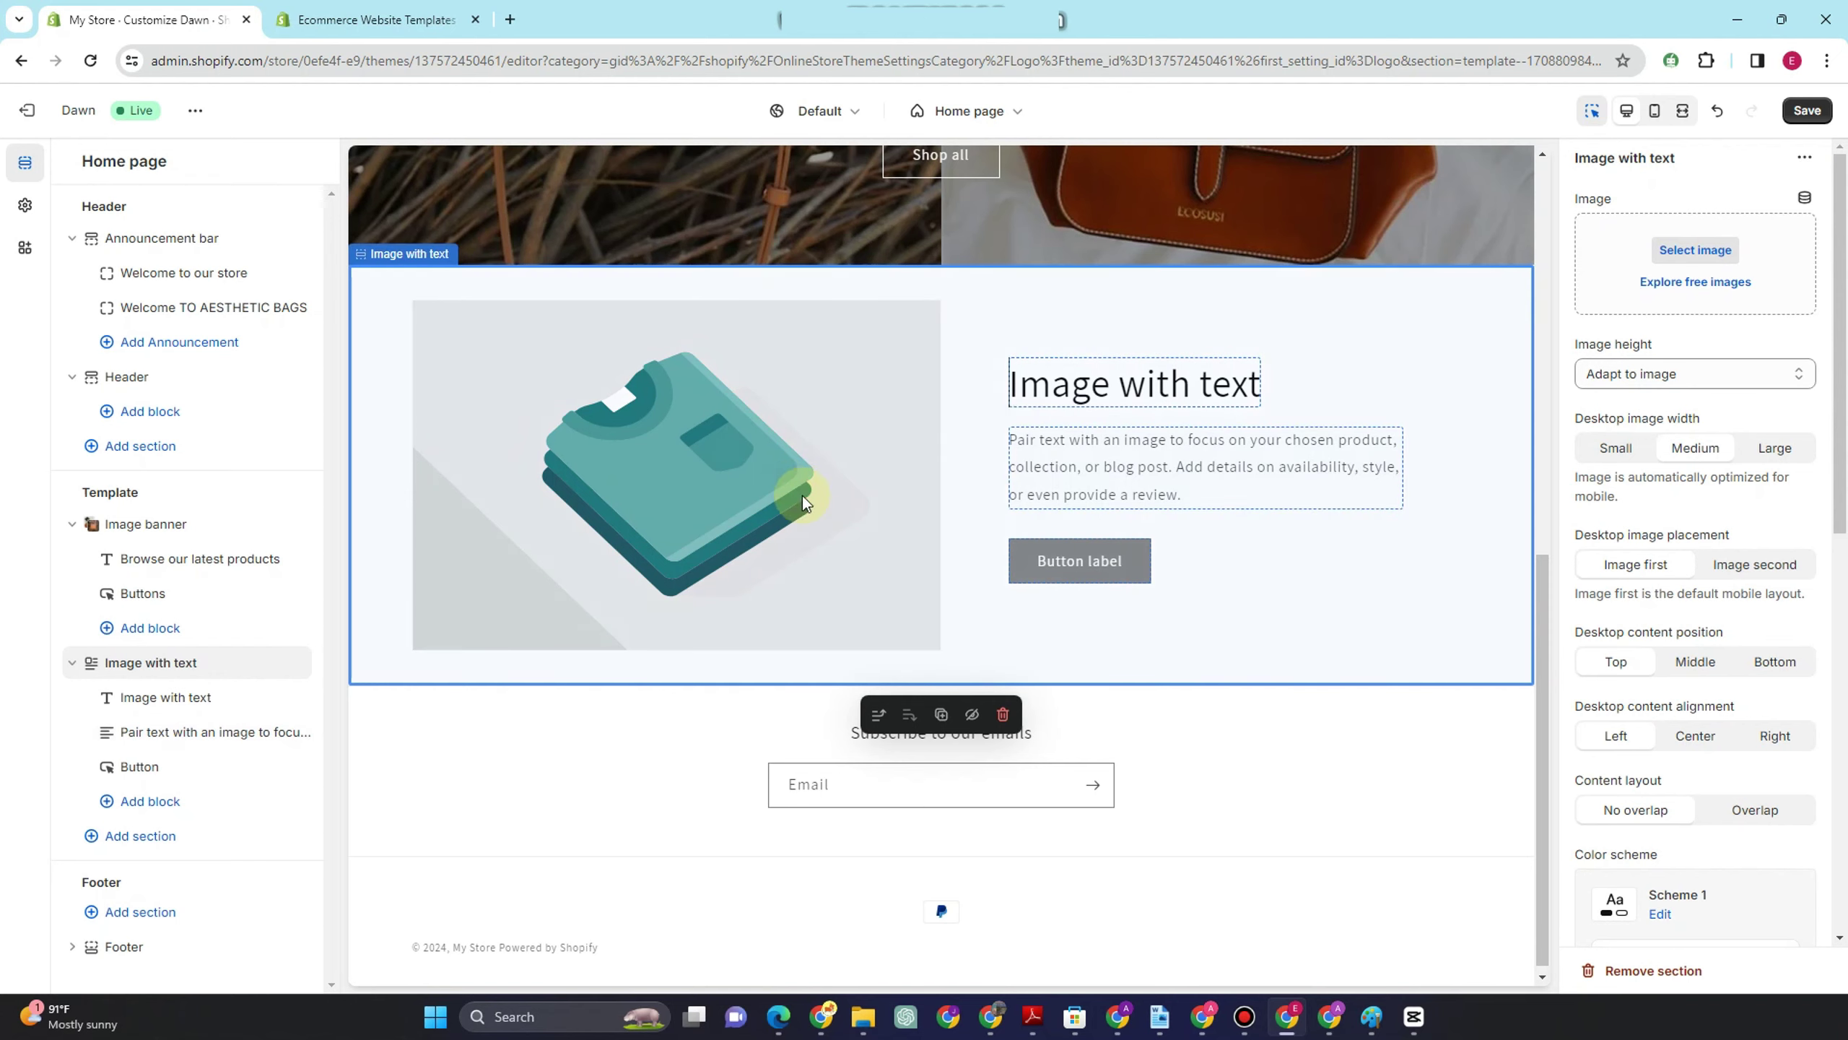
- Set the Image with text section's image to the second cdec2226b6c42 file, the brown shoulder bag, from the store library
click(1695, 250)
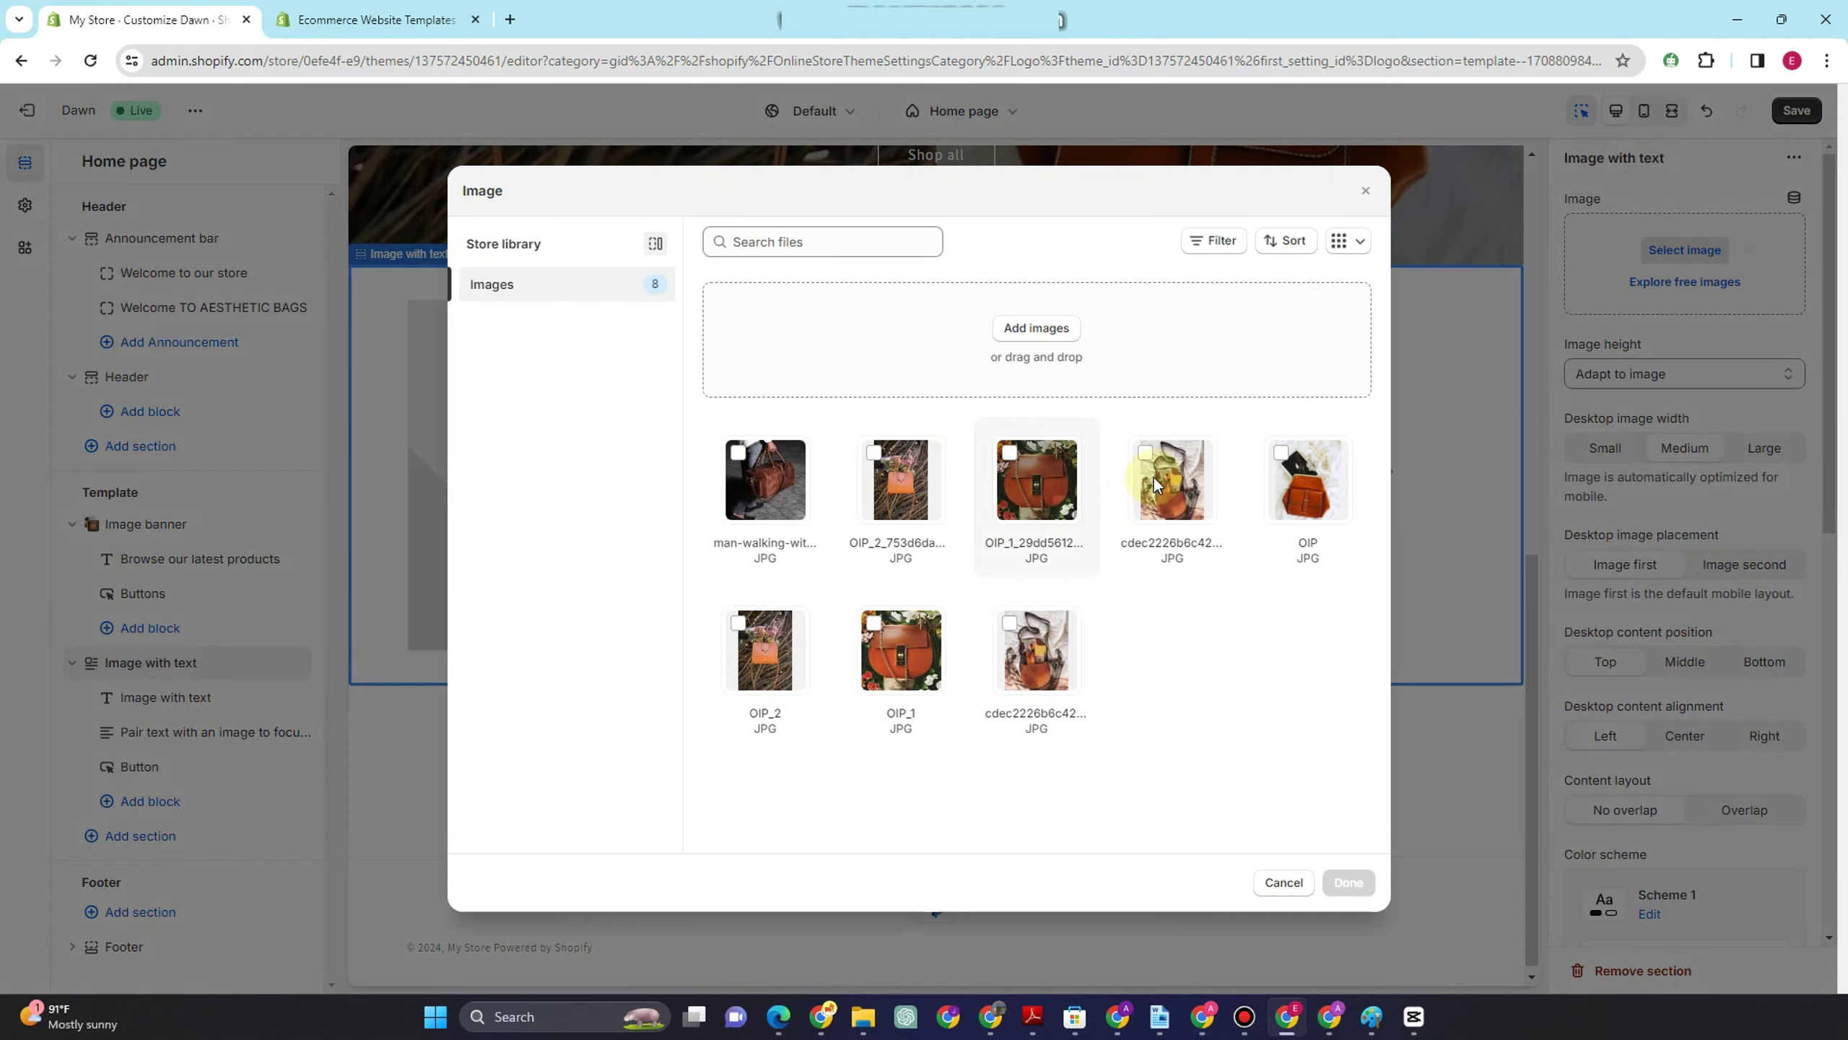
click(1036, 651)
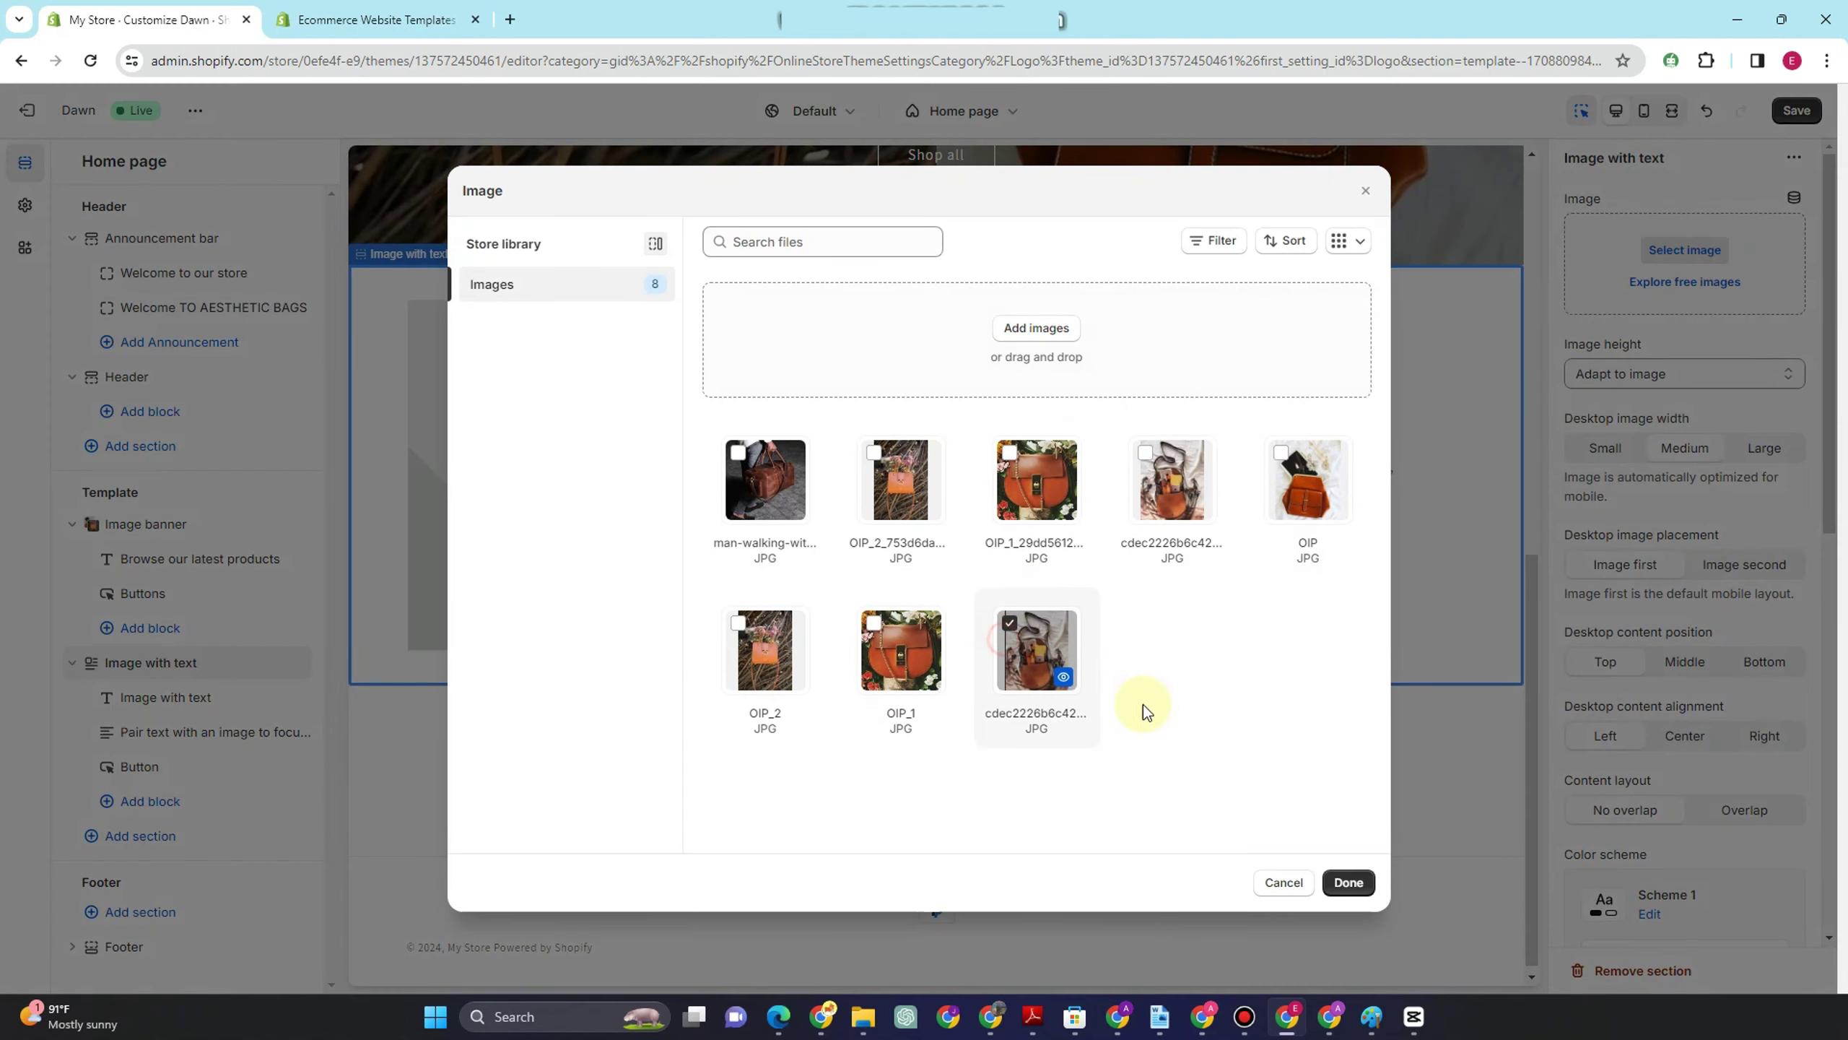
click(1350, 882)
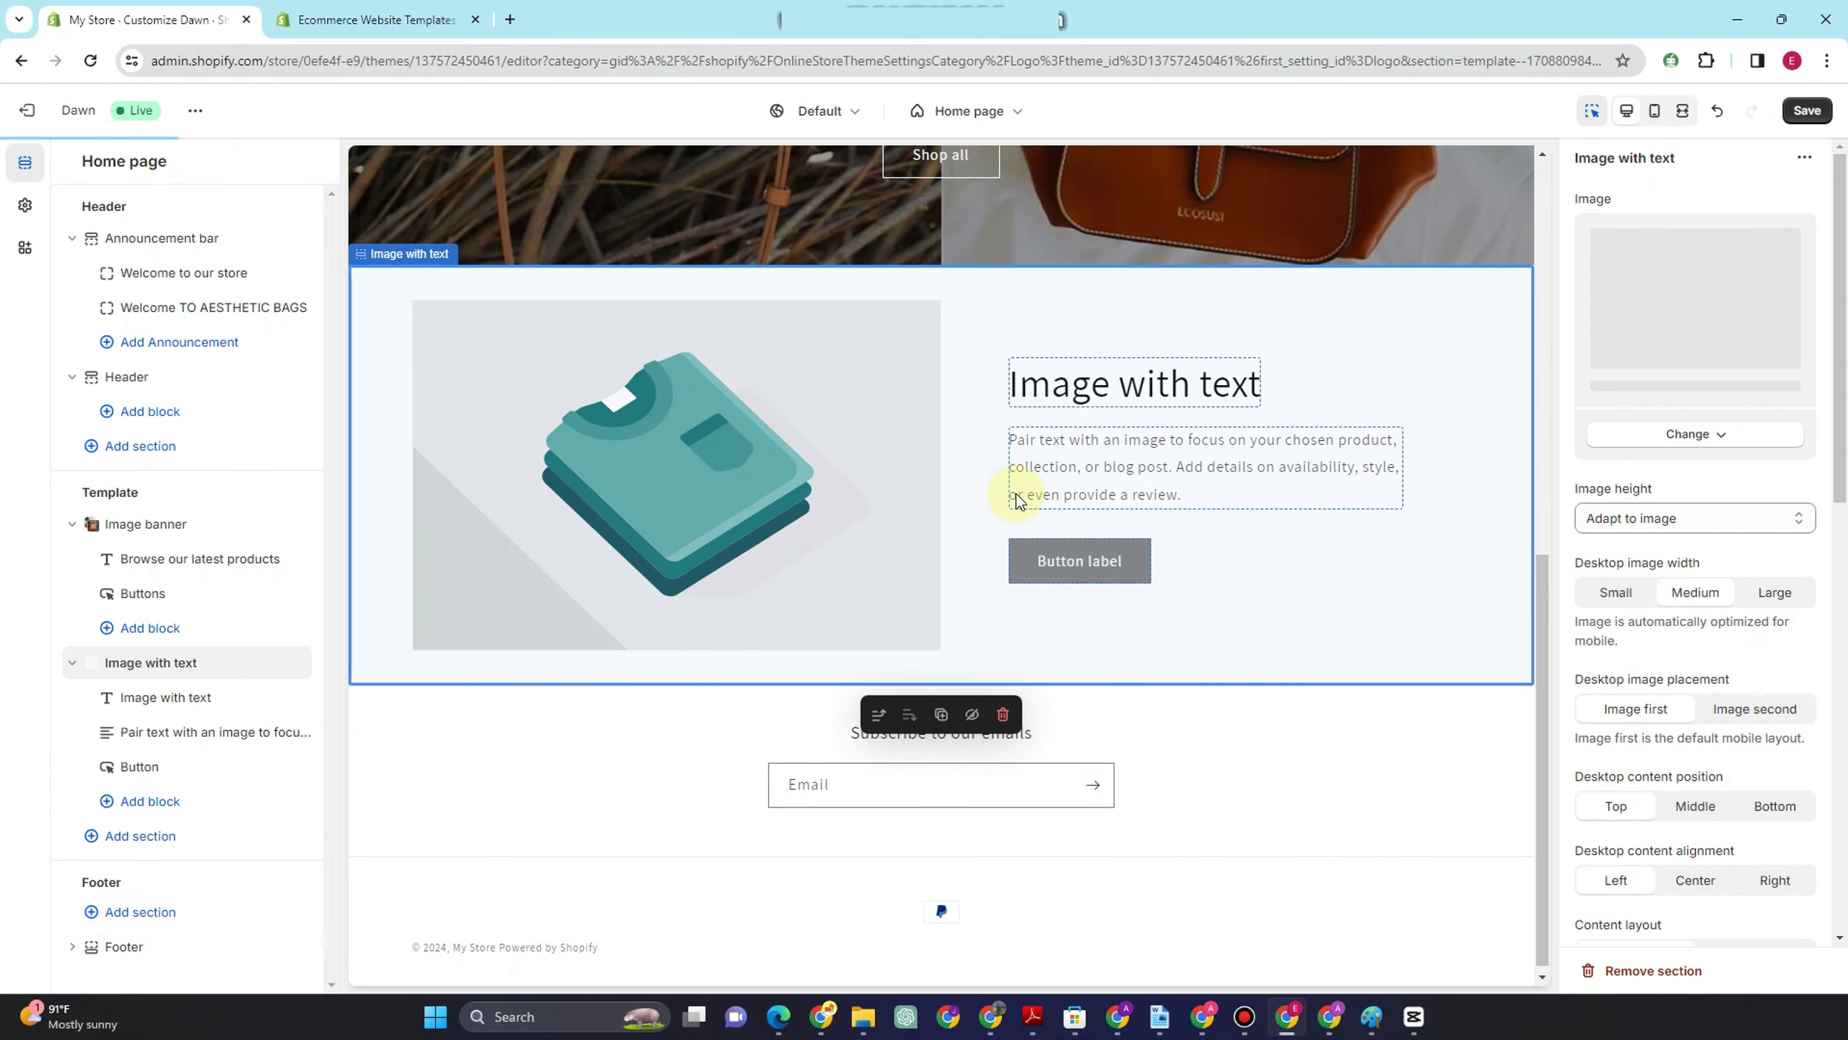
scroll(947, 549, up, 5)
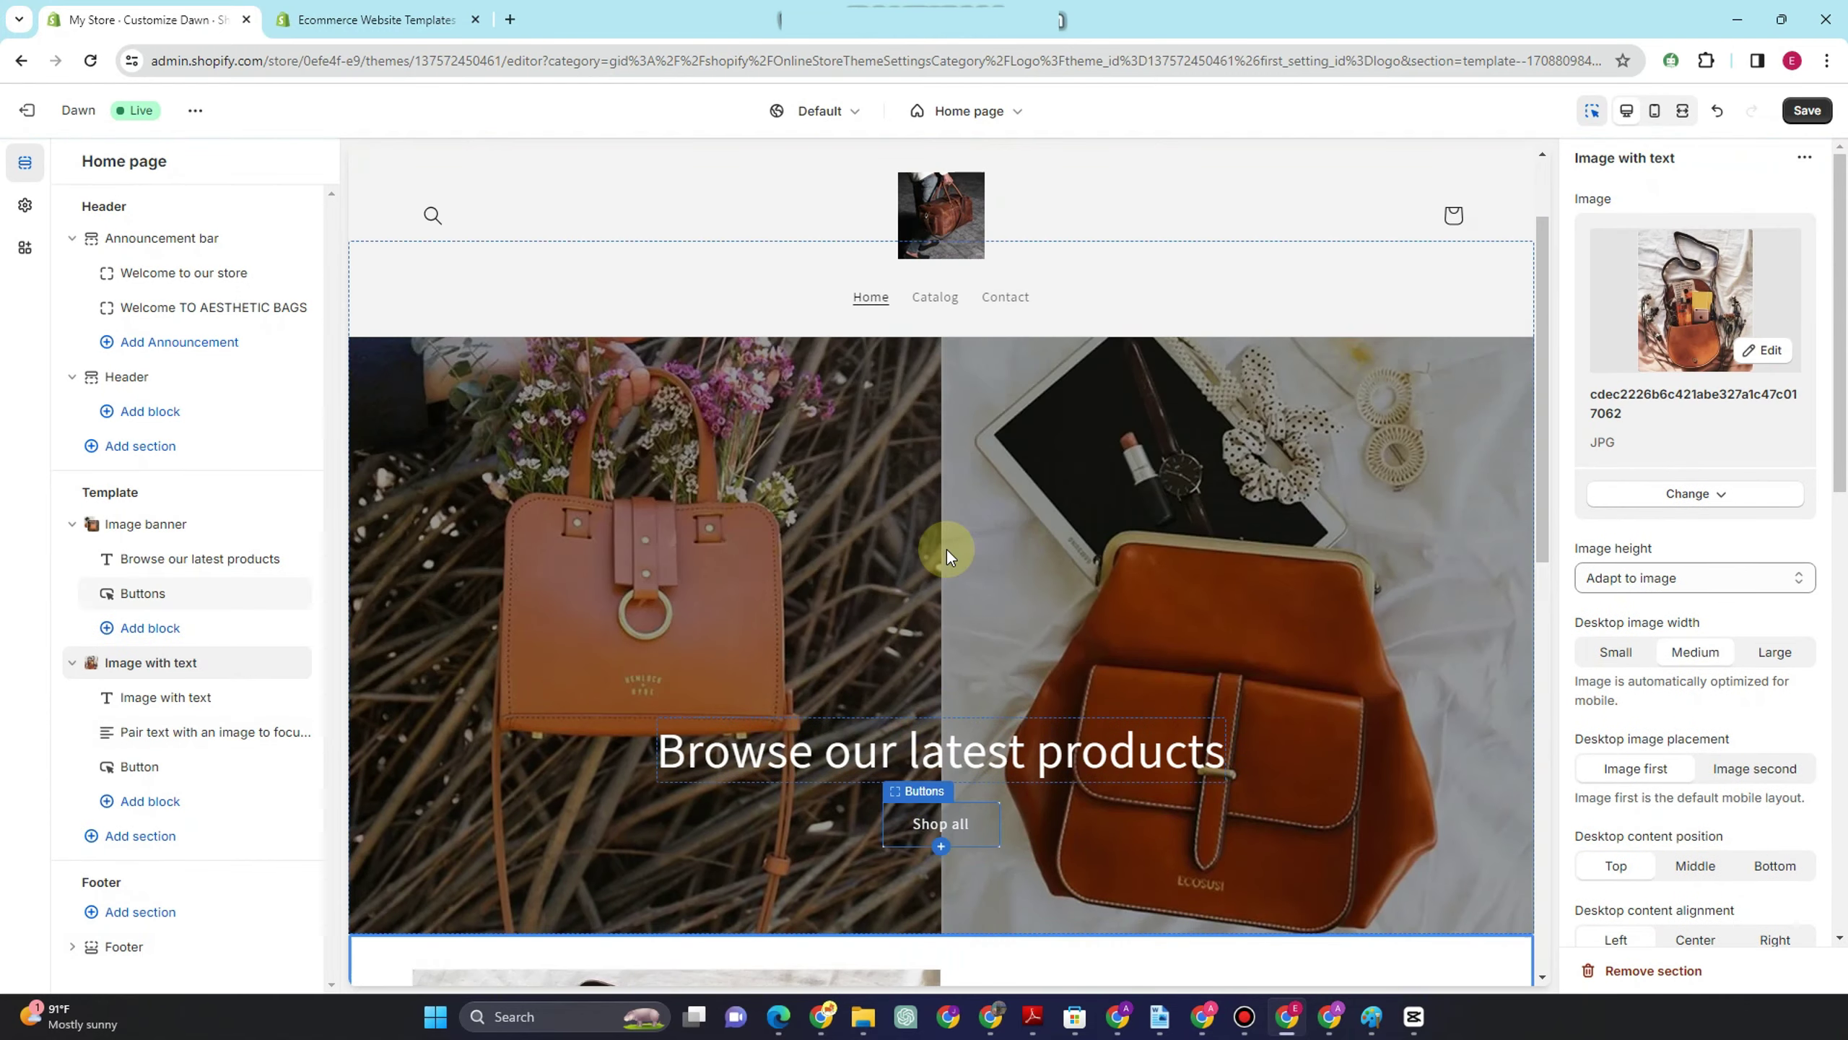
scroll(1187, 639, down, 8)
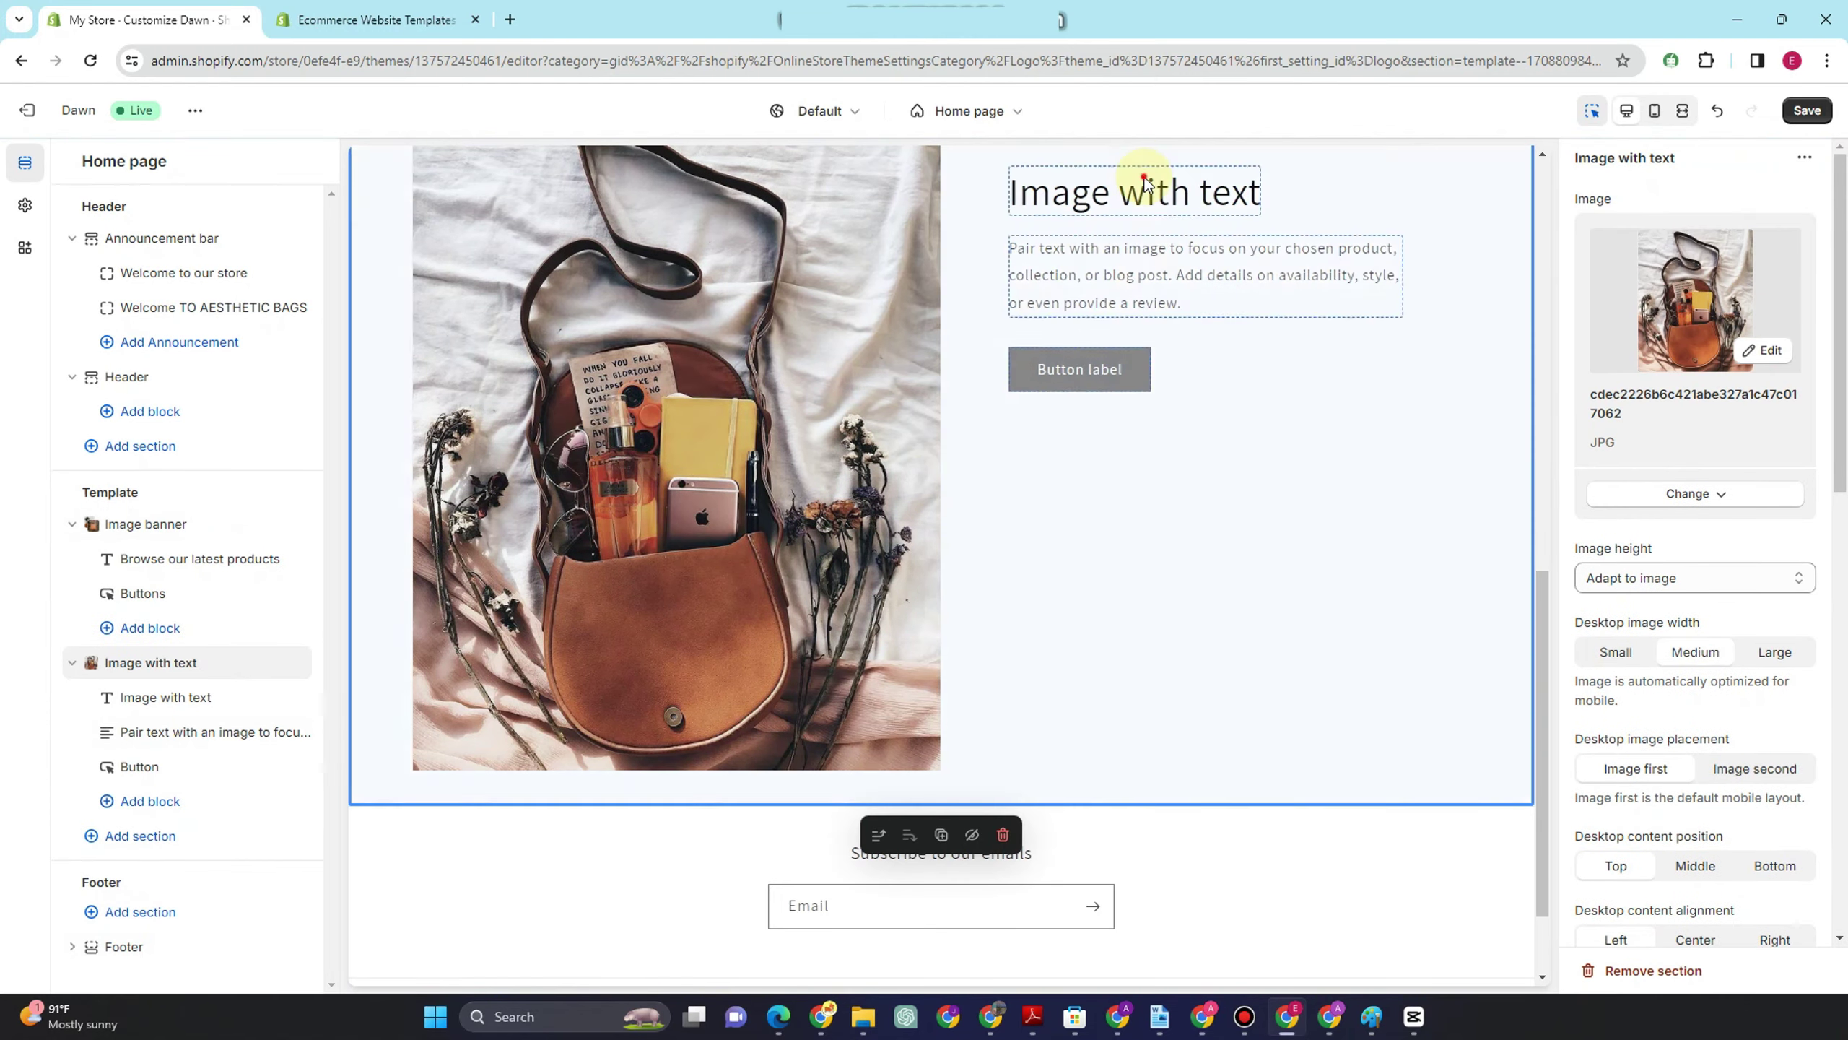
- Replace the Image with text section's heading with TRENDING
double_click(1157, 191)
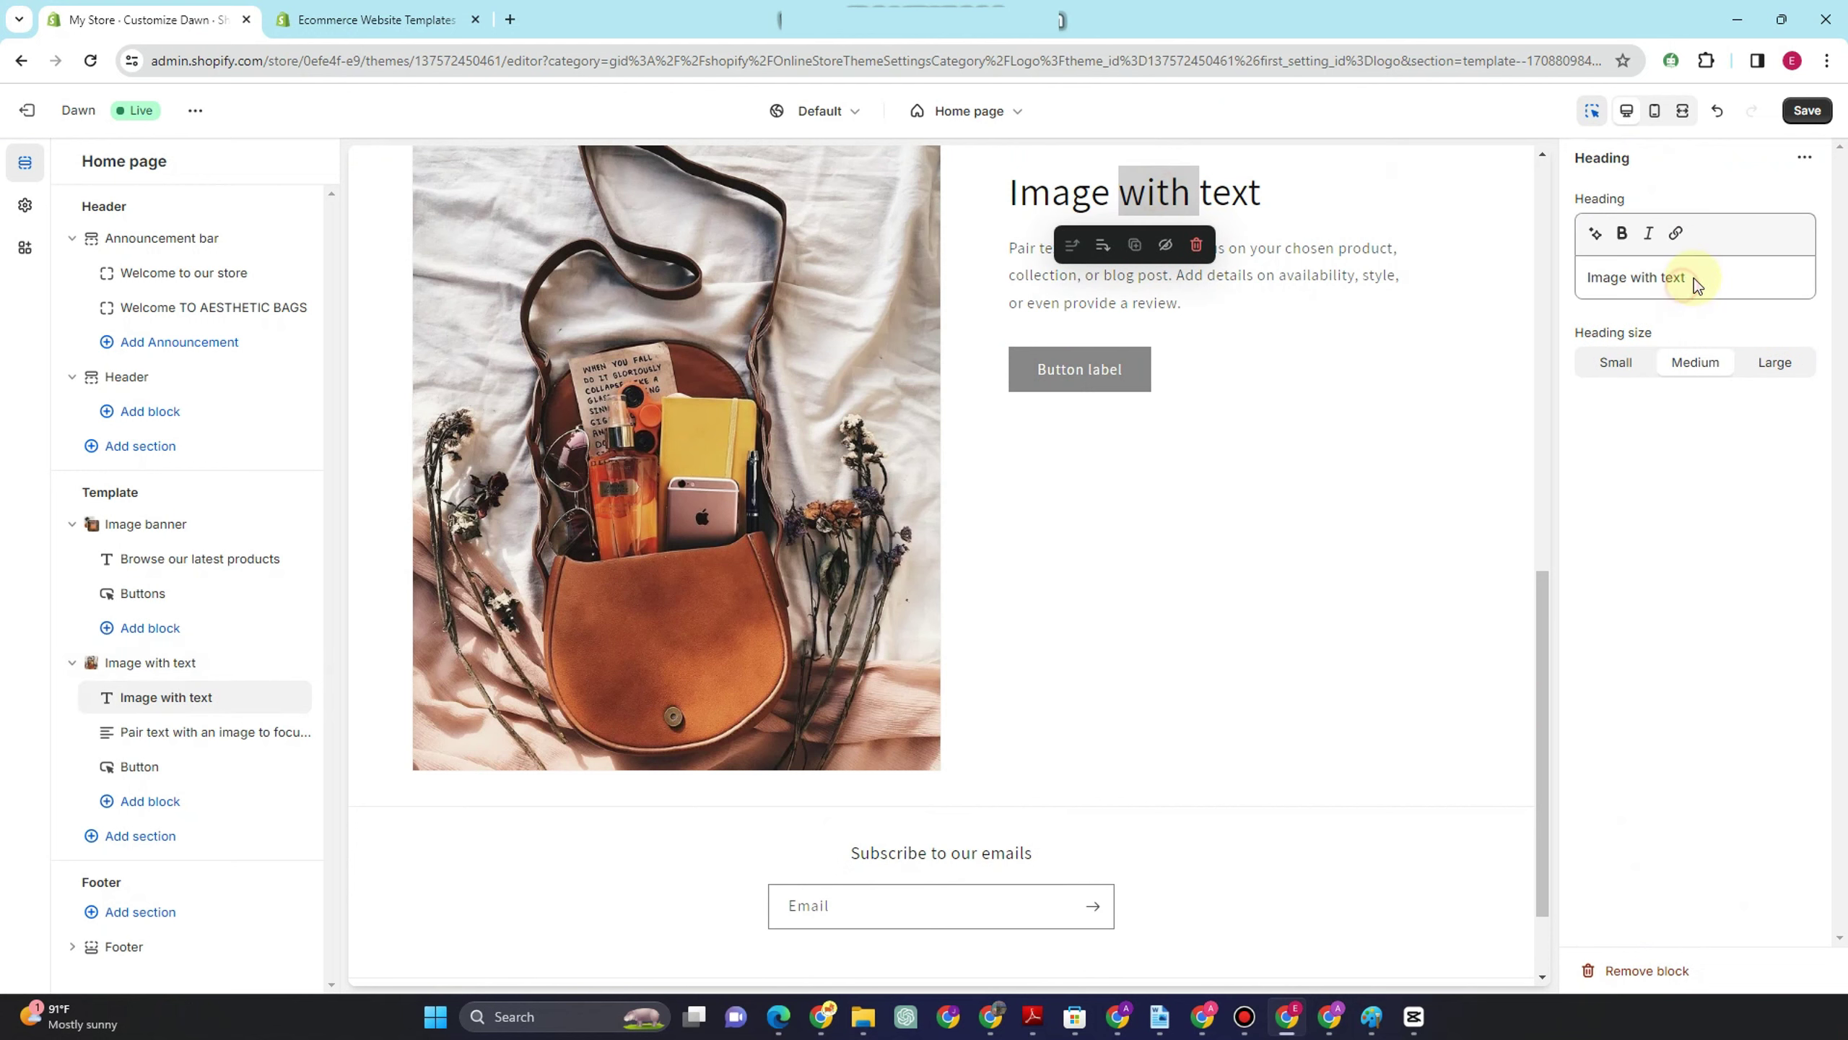
click(1647, 277)
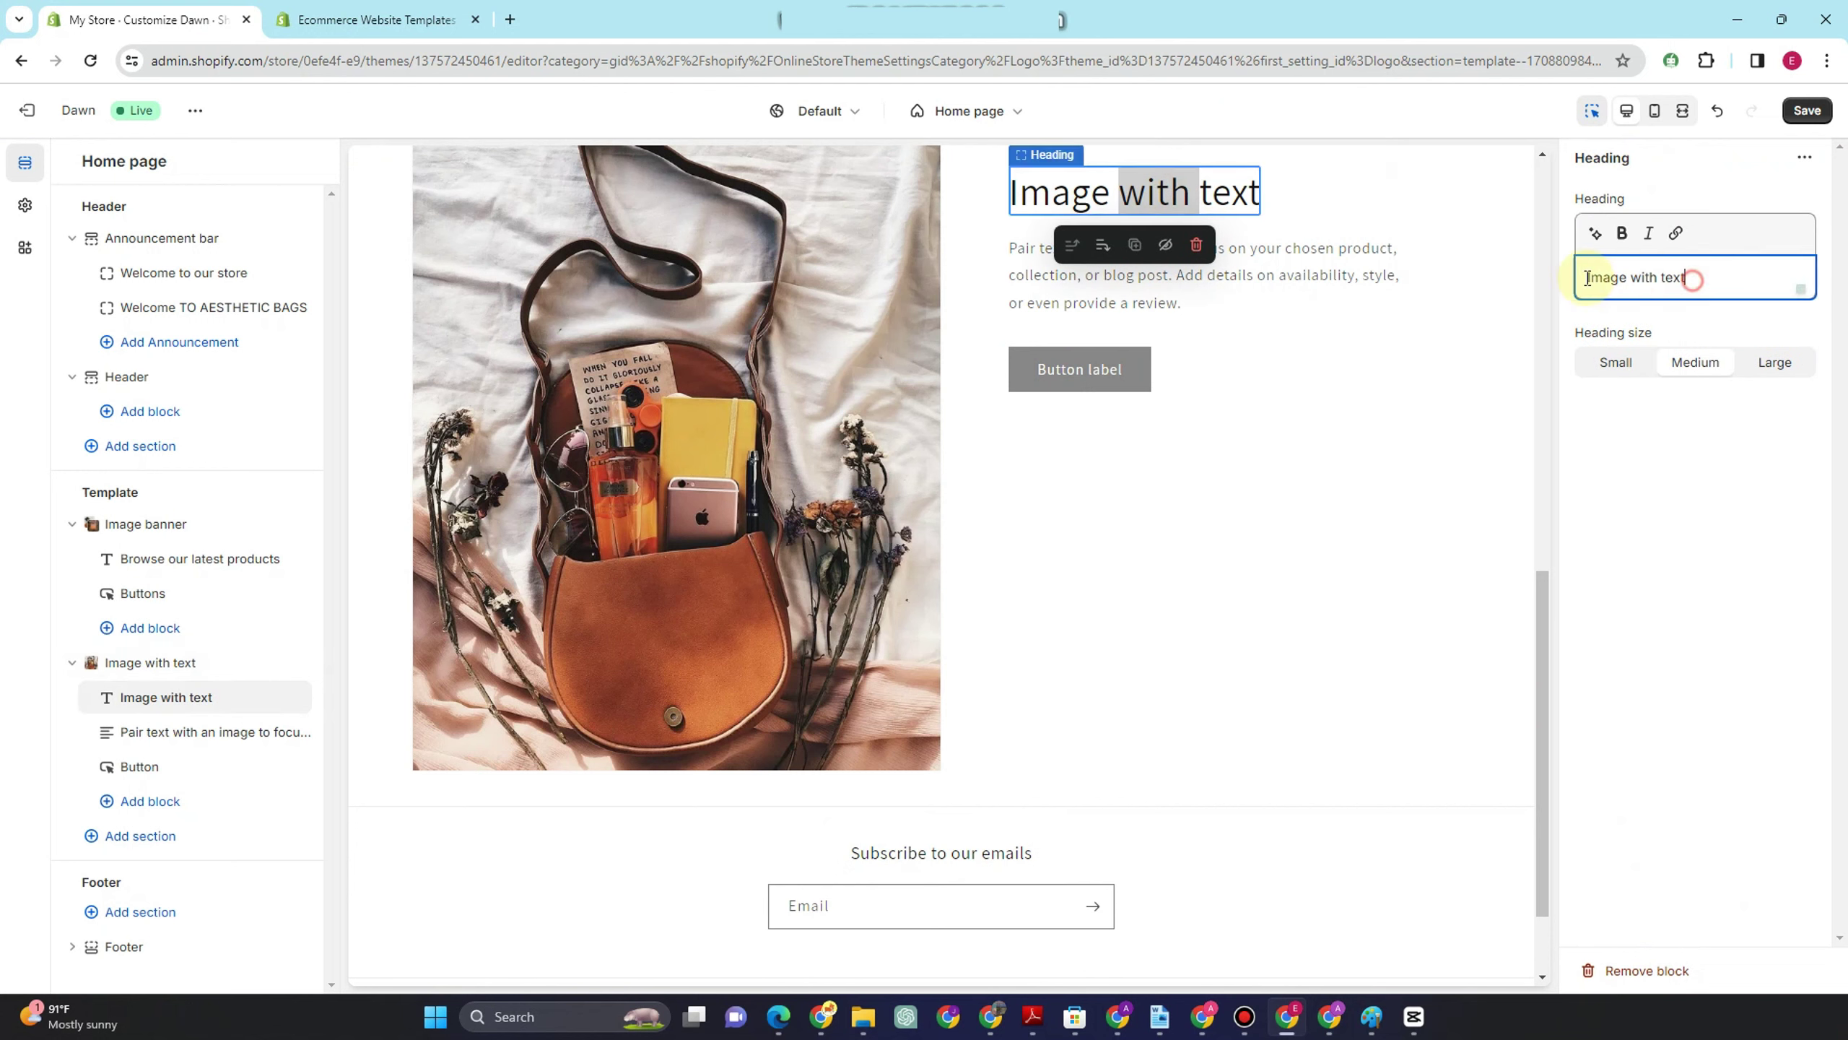
drag(1587, 277, 1495, 274)
text(TRE)
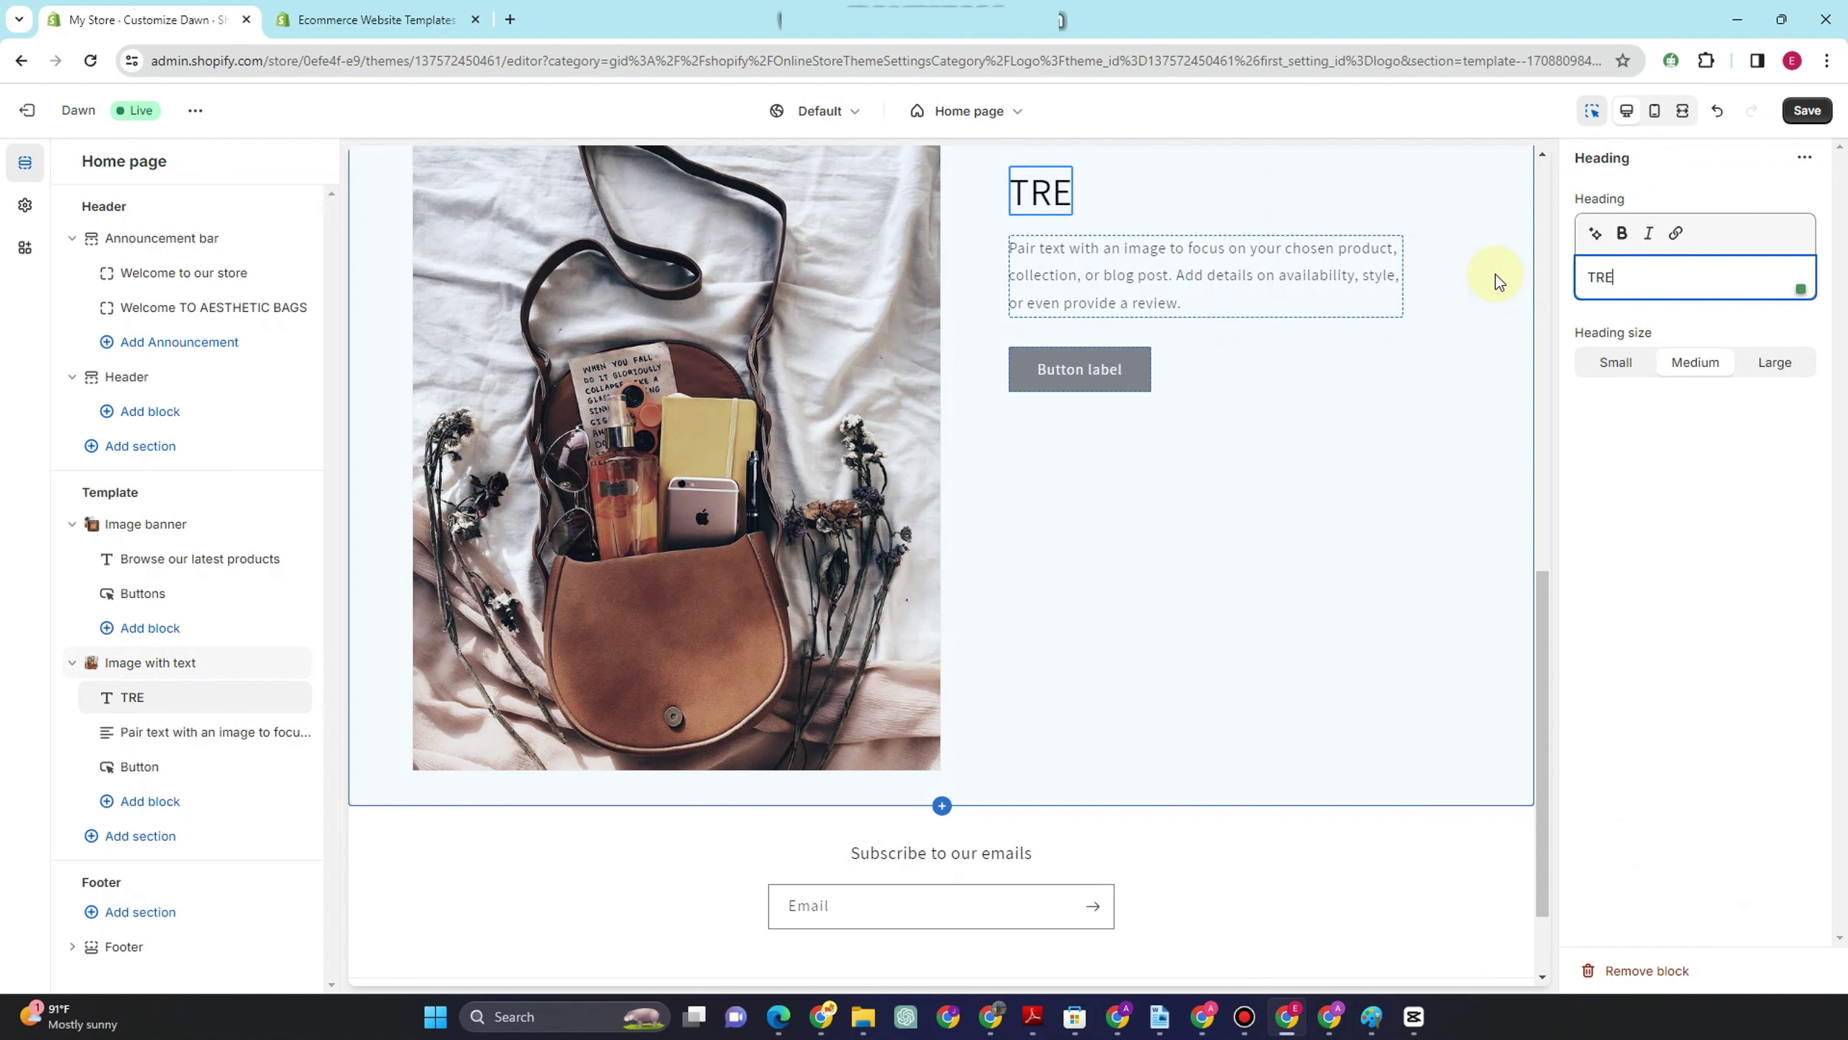
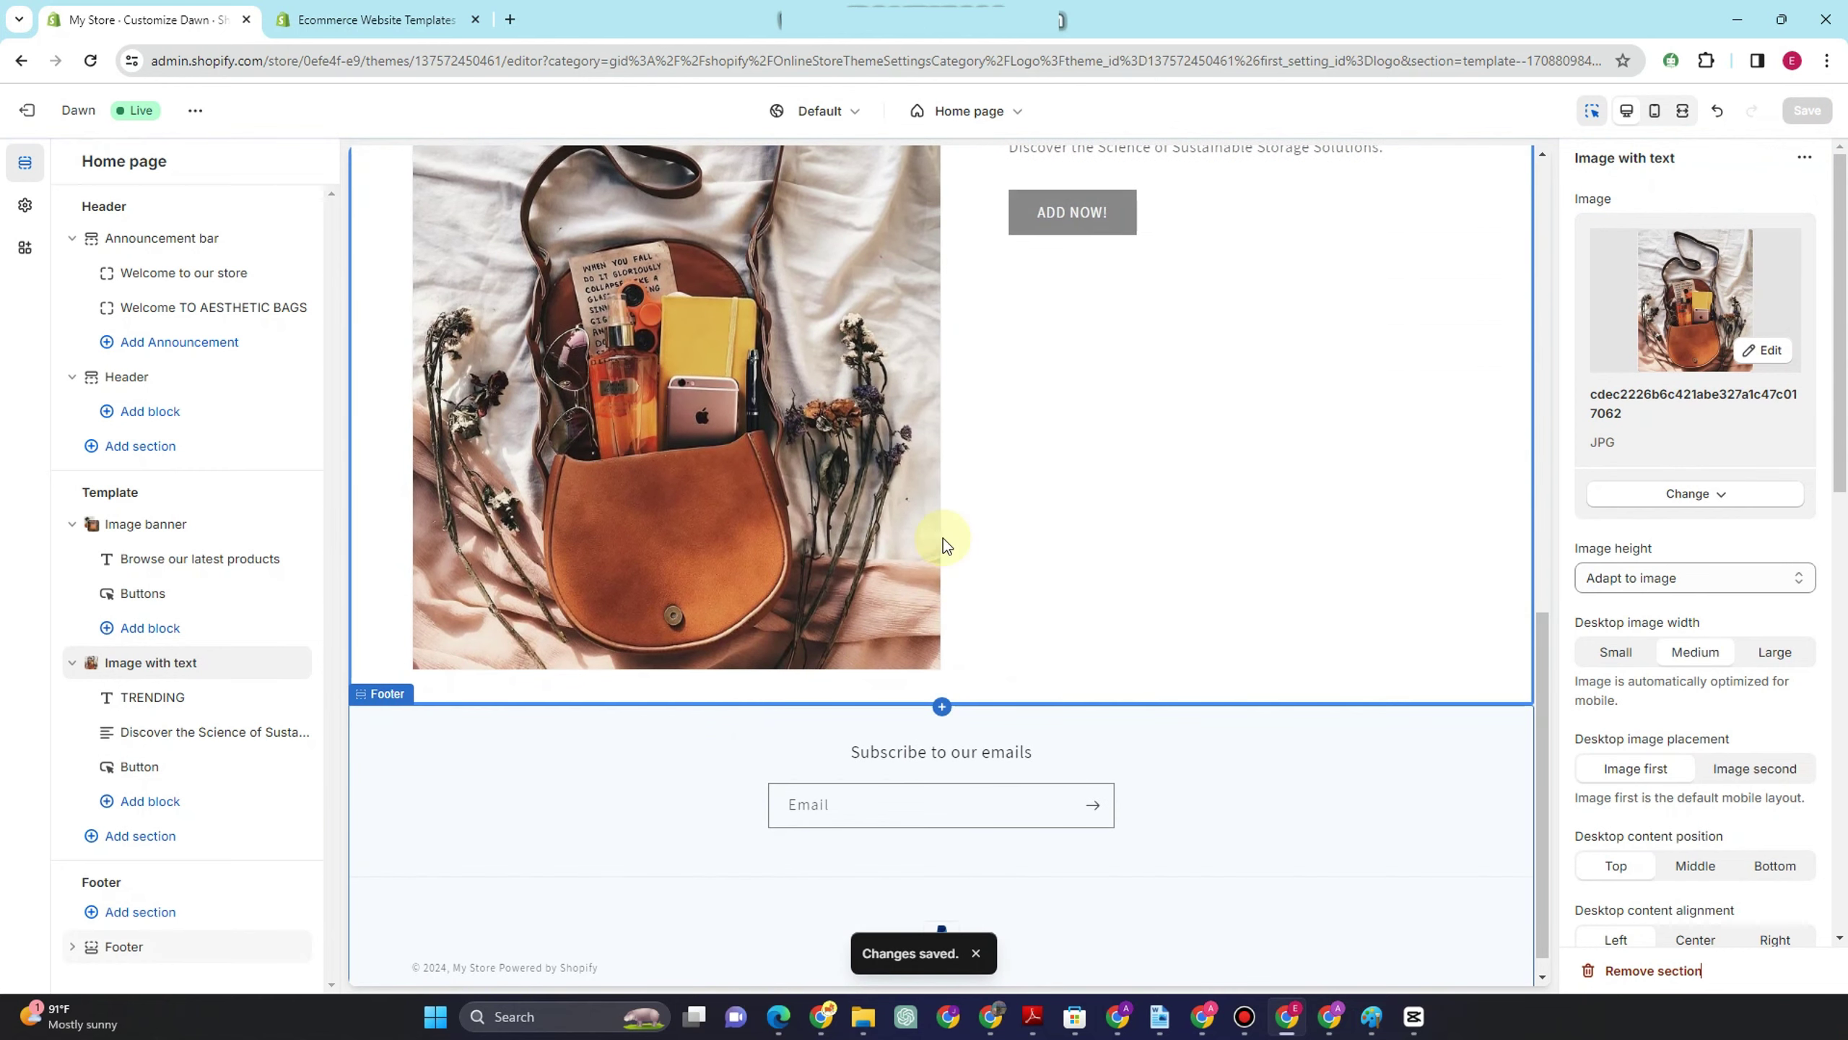
- Try adding a Featured collection section below the Image with text section, and undo the addition
scroll(943, 544, up, 15)
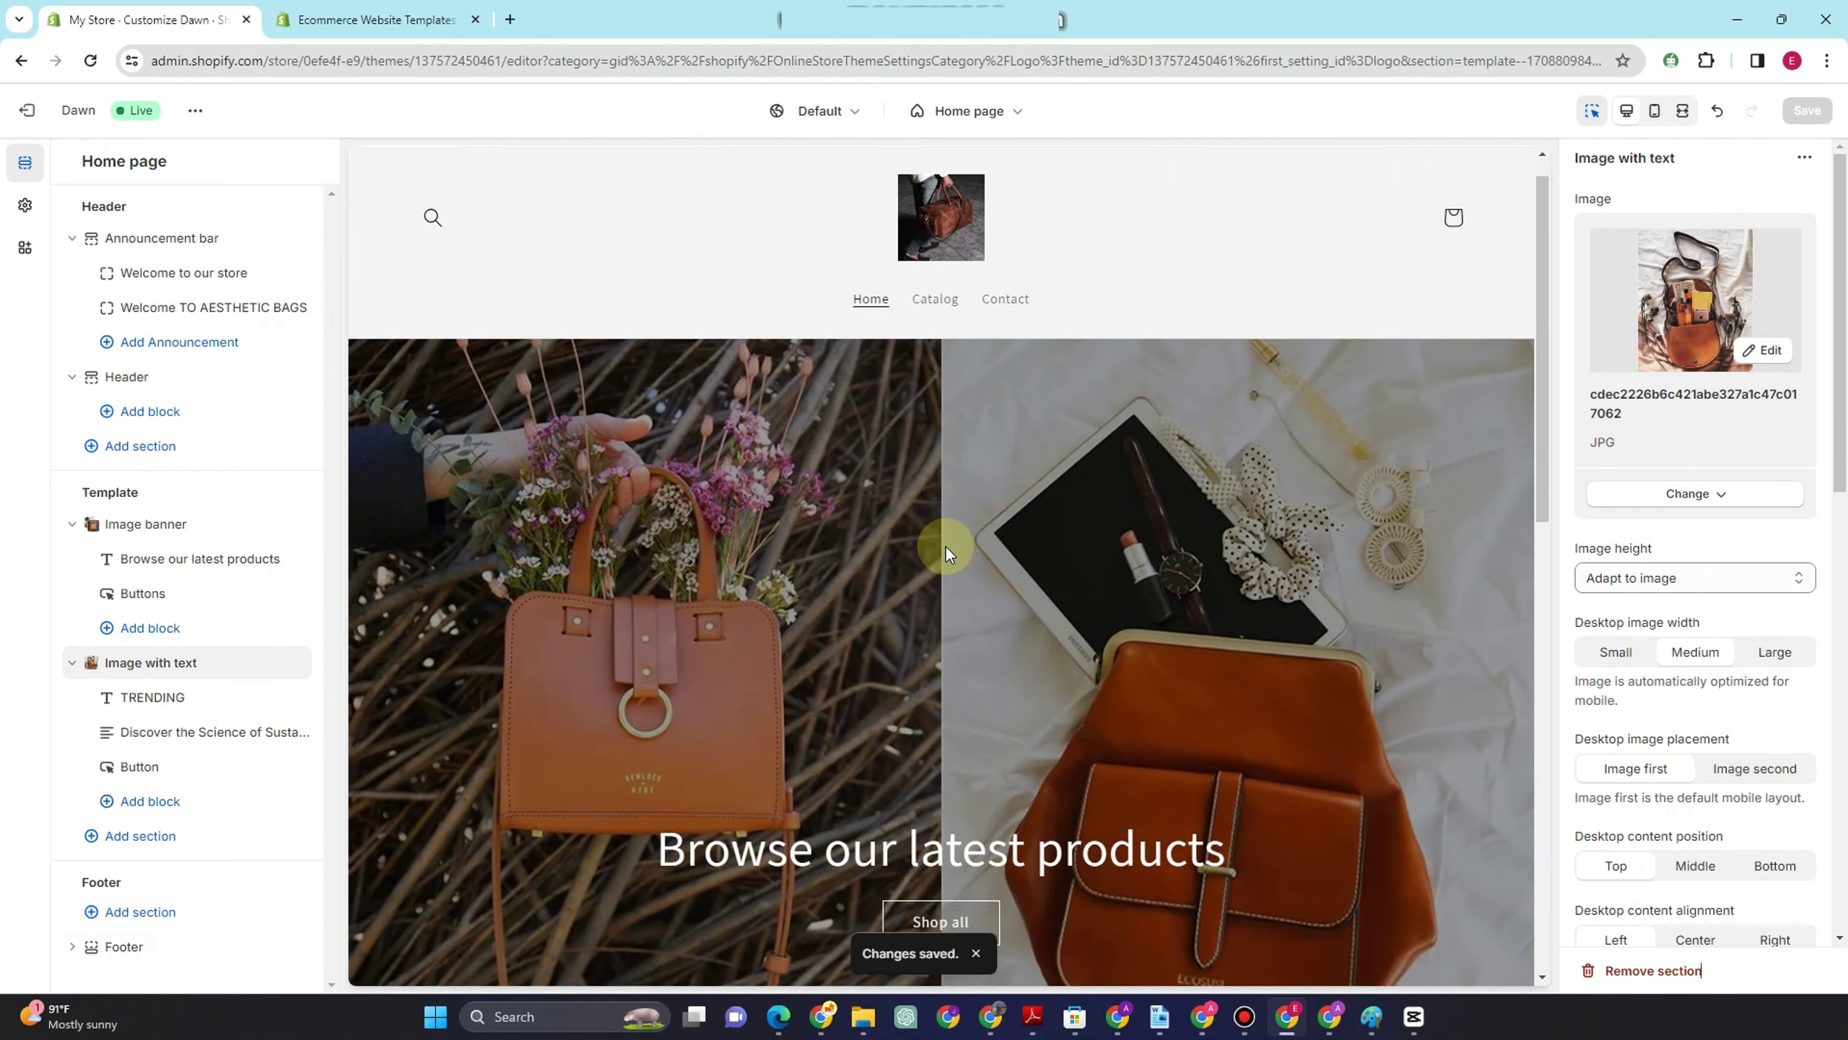
scroll(945, 553, down, 15)
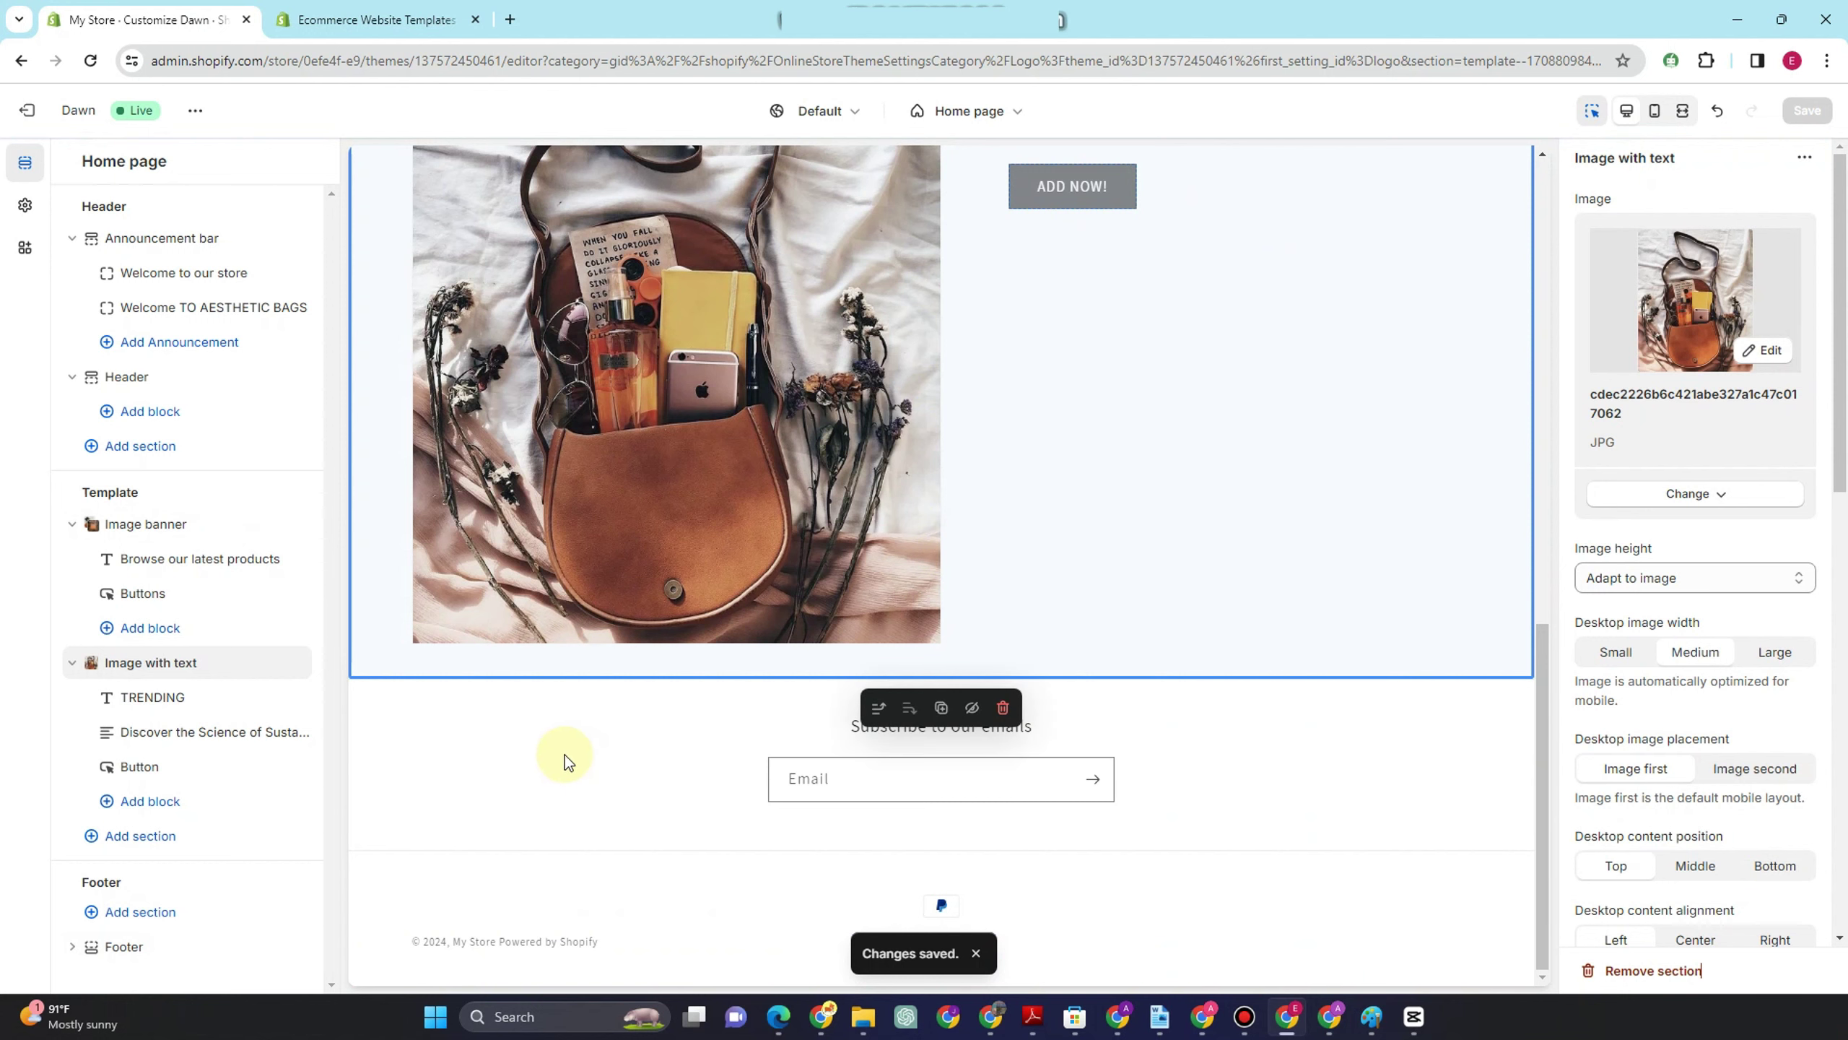
click(590, 751)
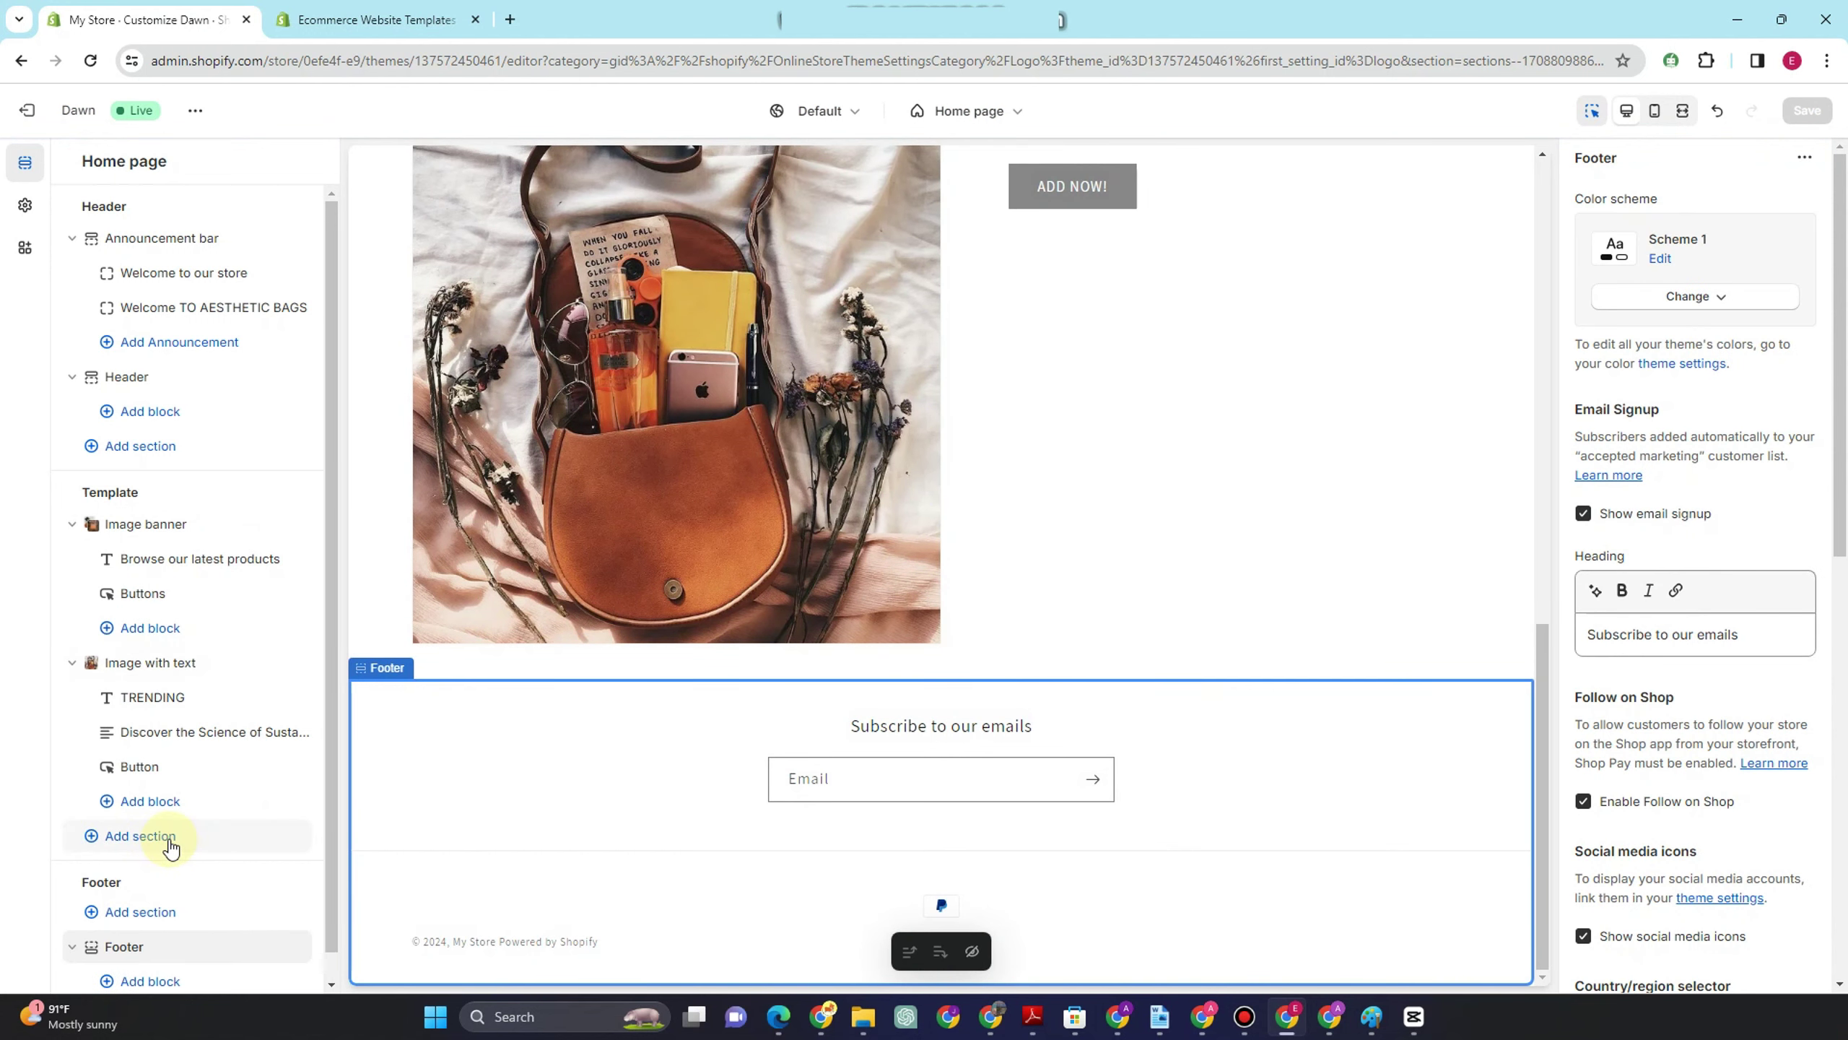
click(170, 847)
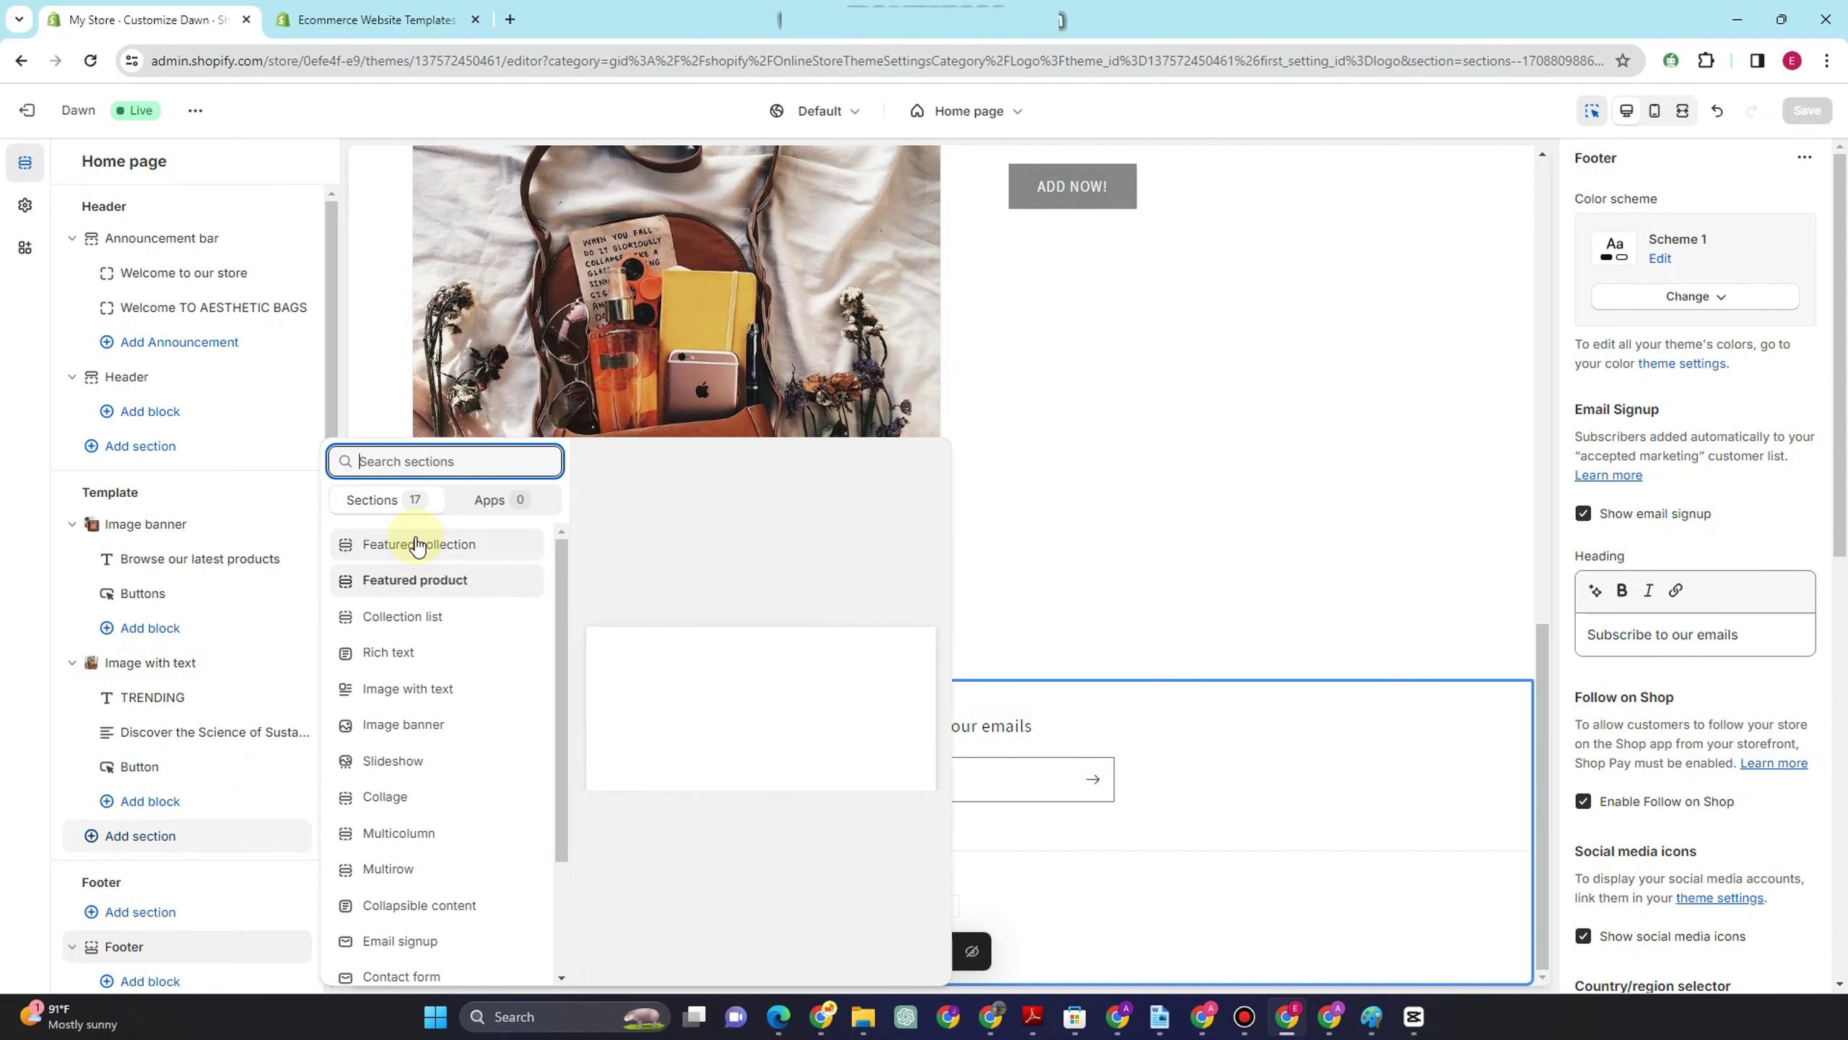
click(438, 559)
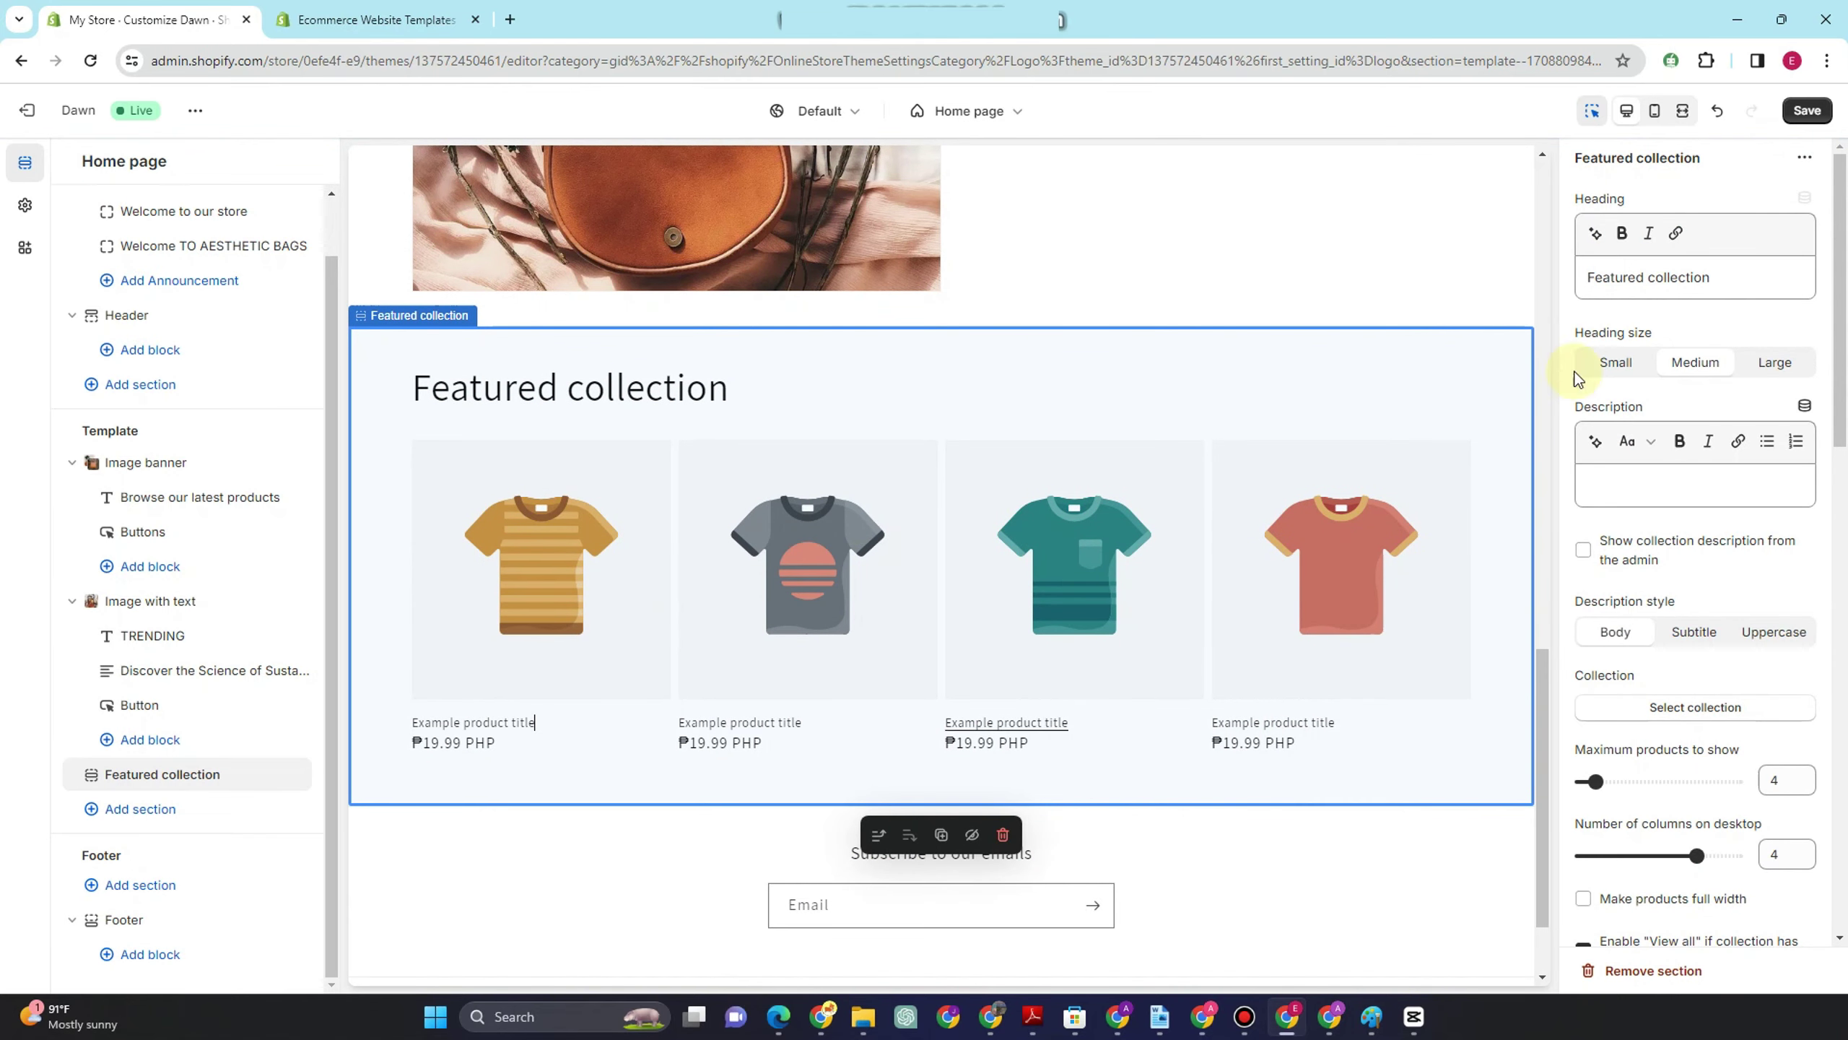
scroll(1759, 646, down, 5)
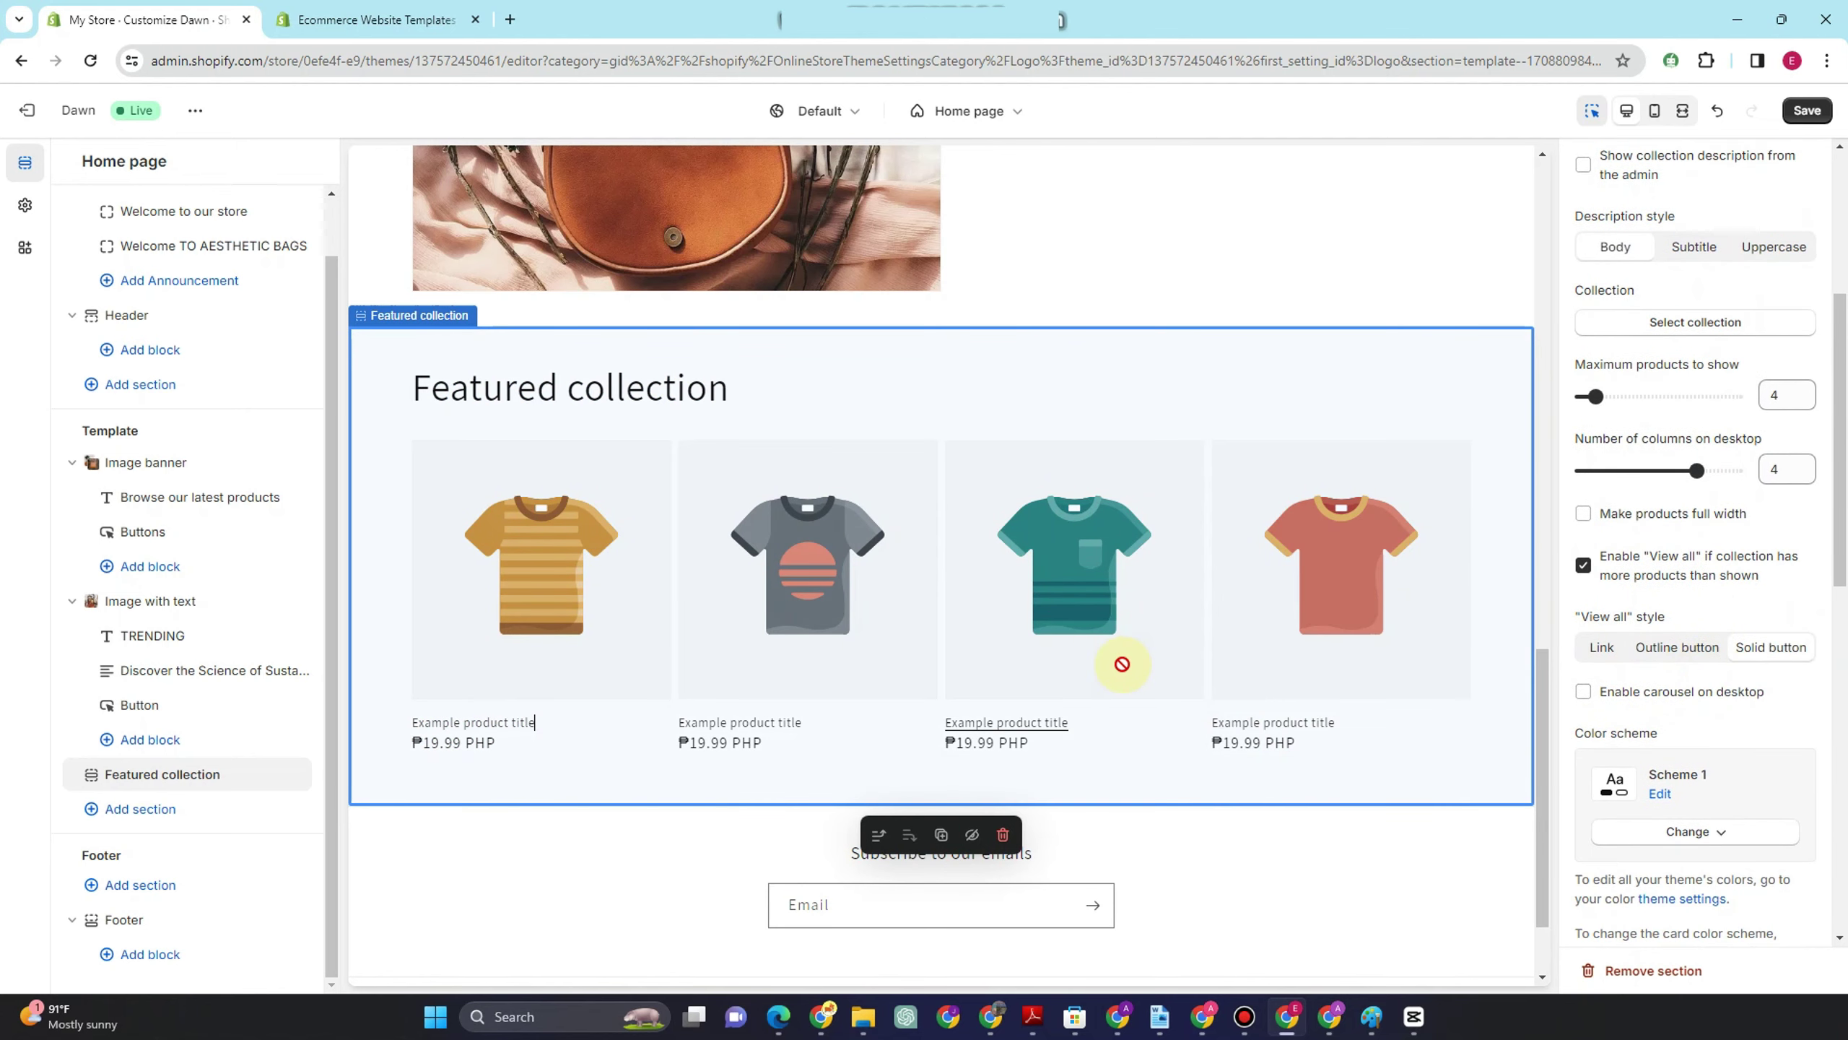
key(ctrl+z)
- Add a Collection list section below Image with text, assign Bangkok Bag as its first collection, and save
click(155, 821)
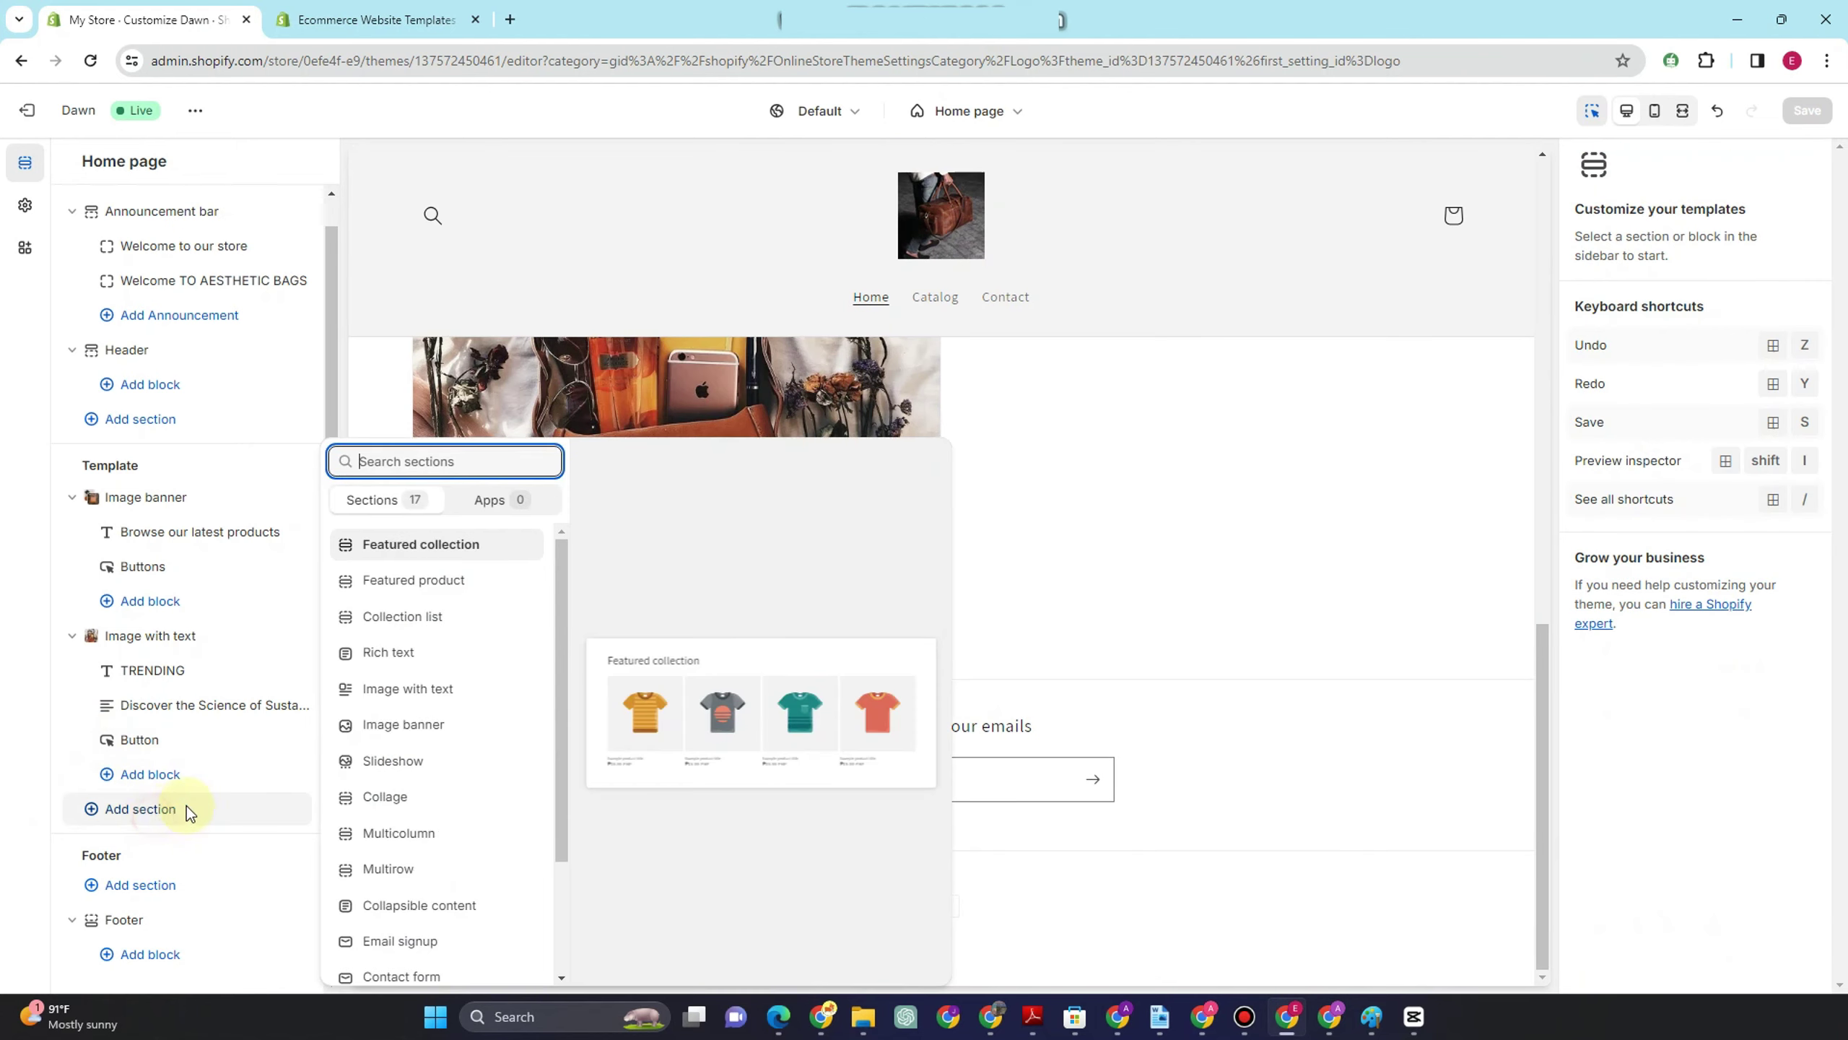
click(460, 618)
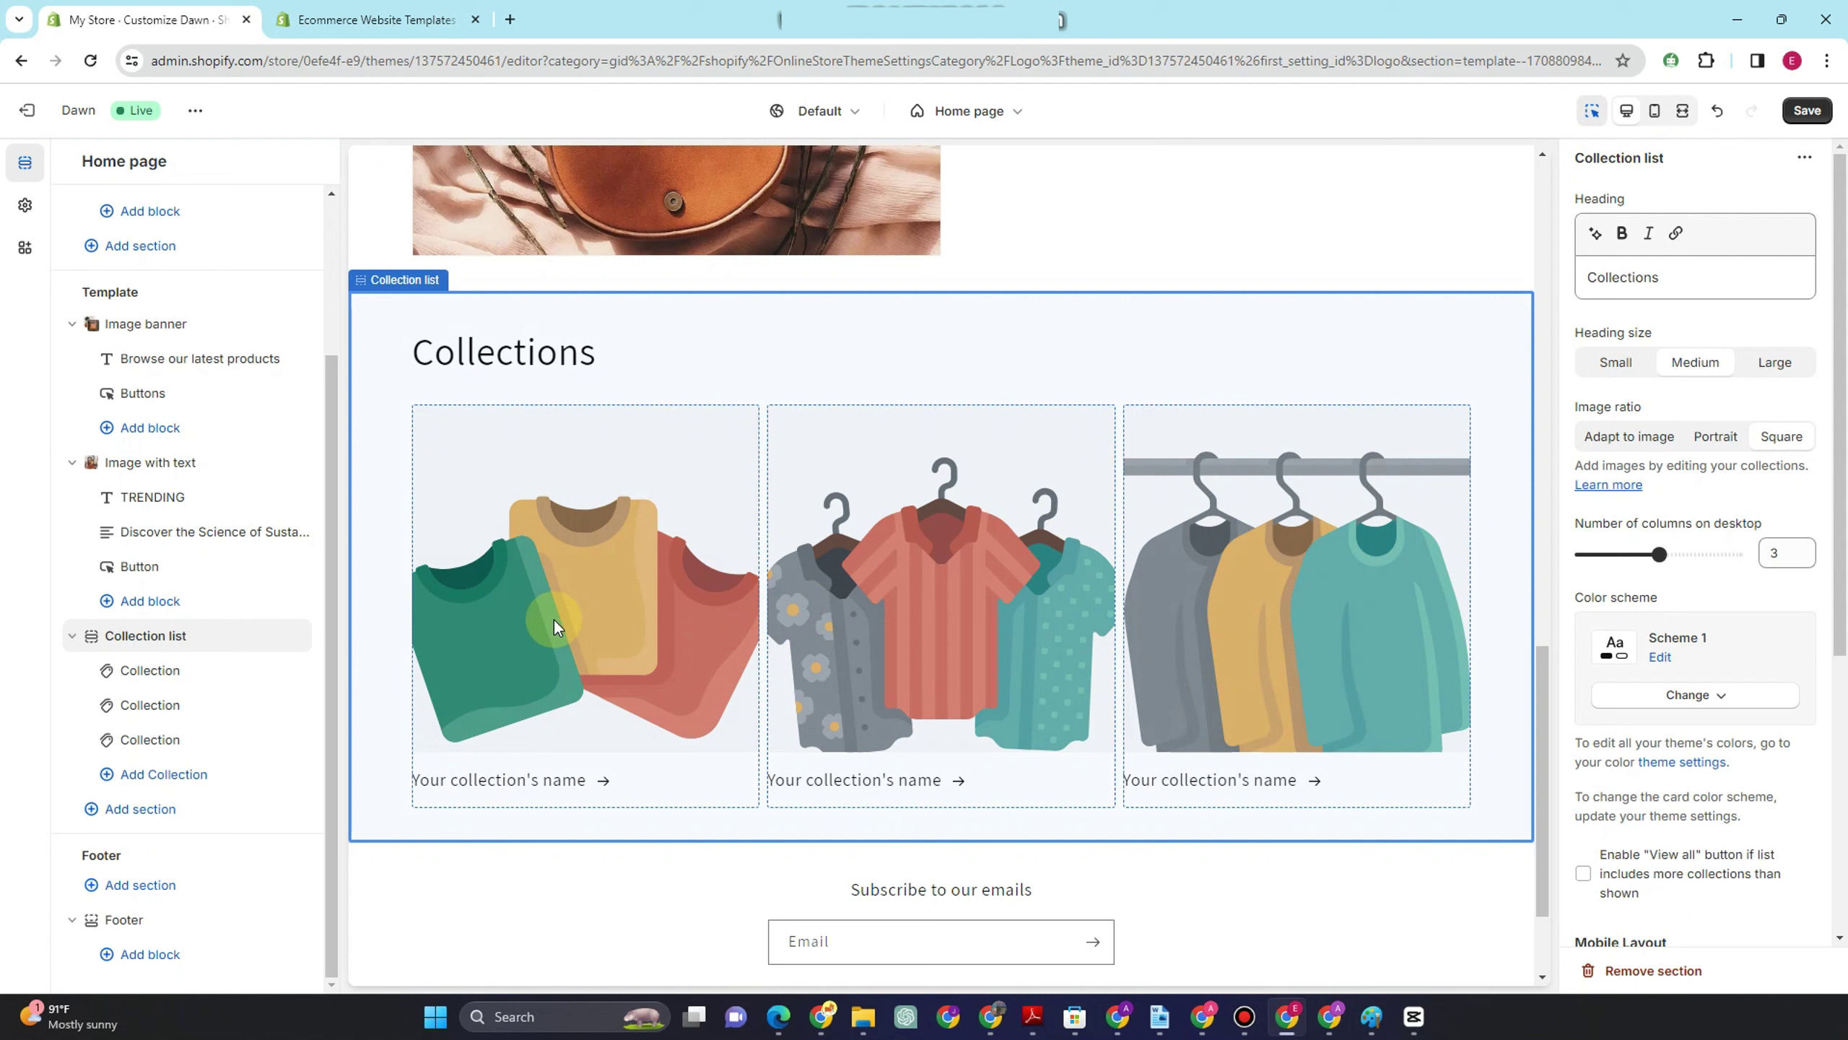
mouse_move(610, 590)
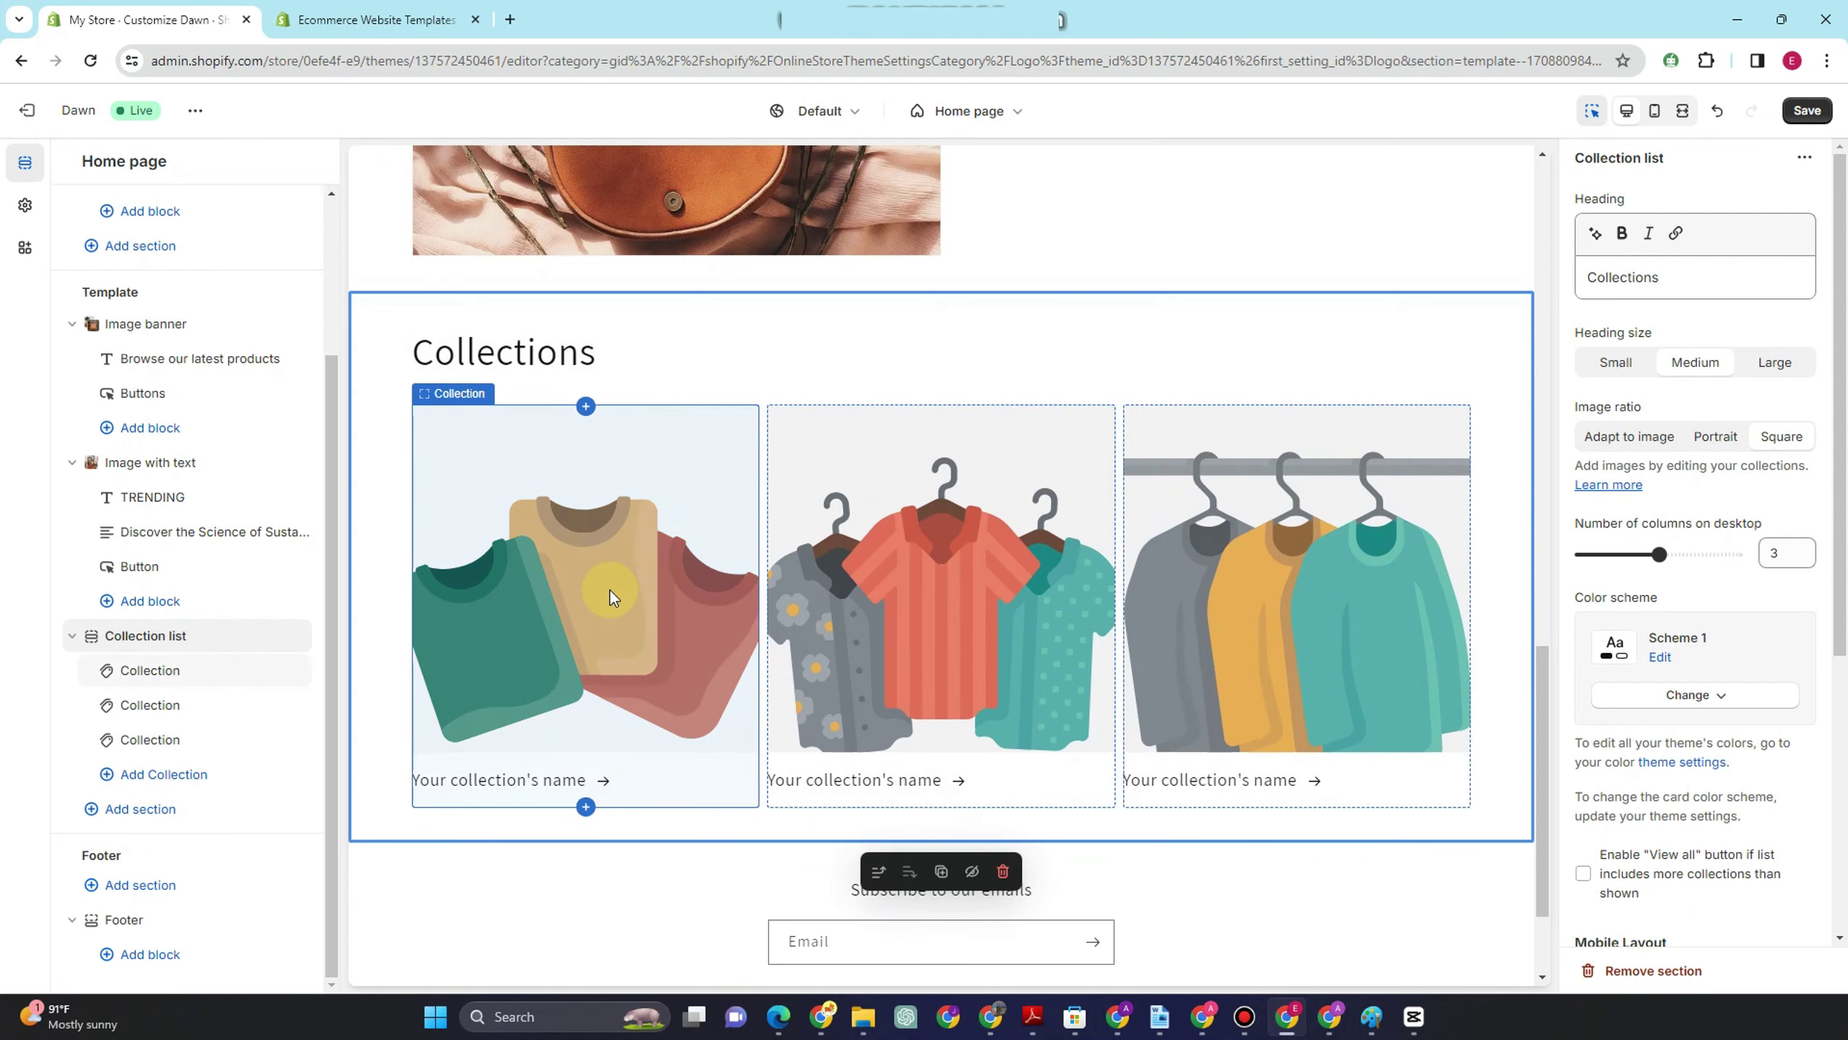
click(586, 576)
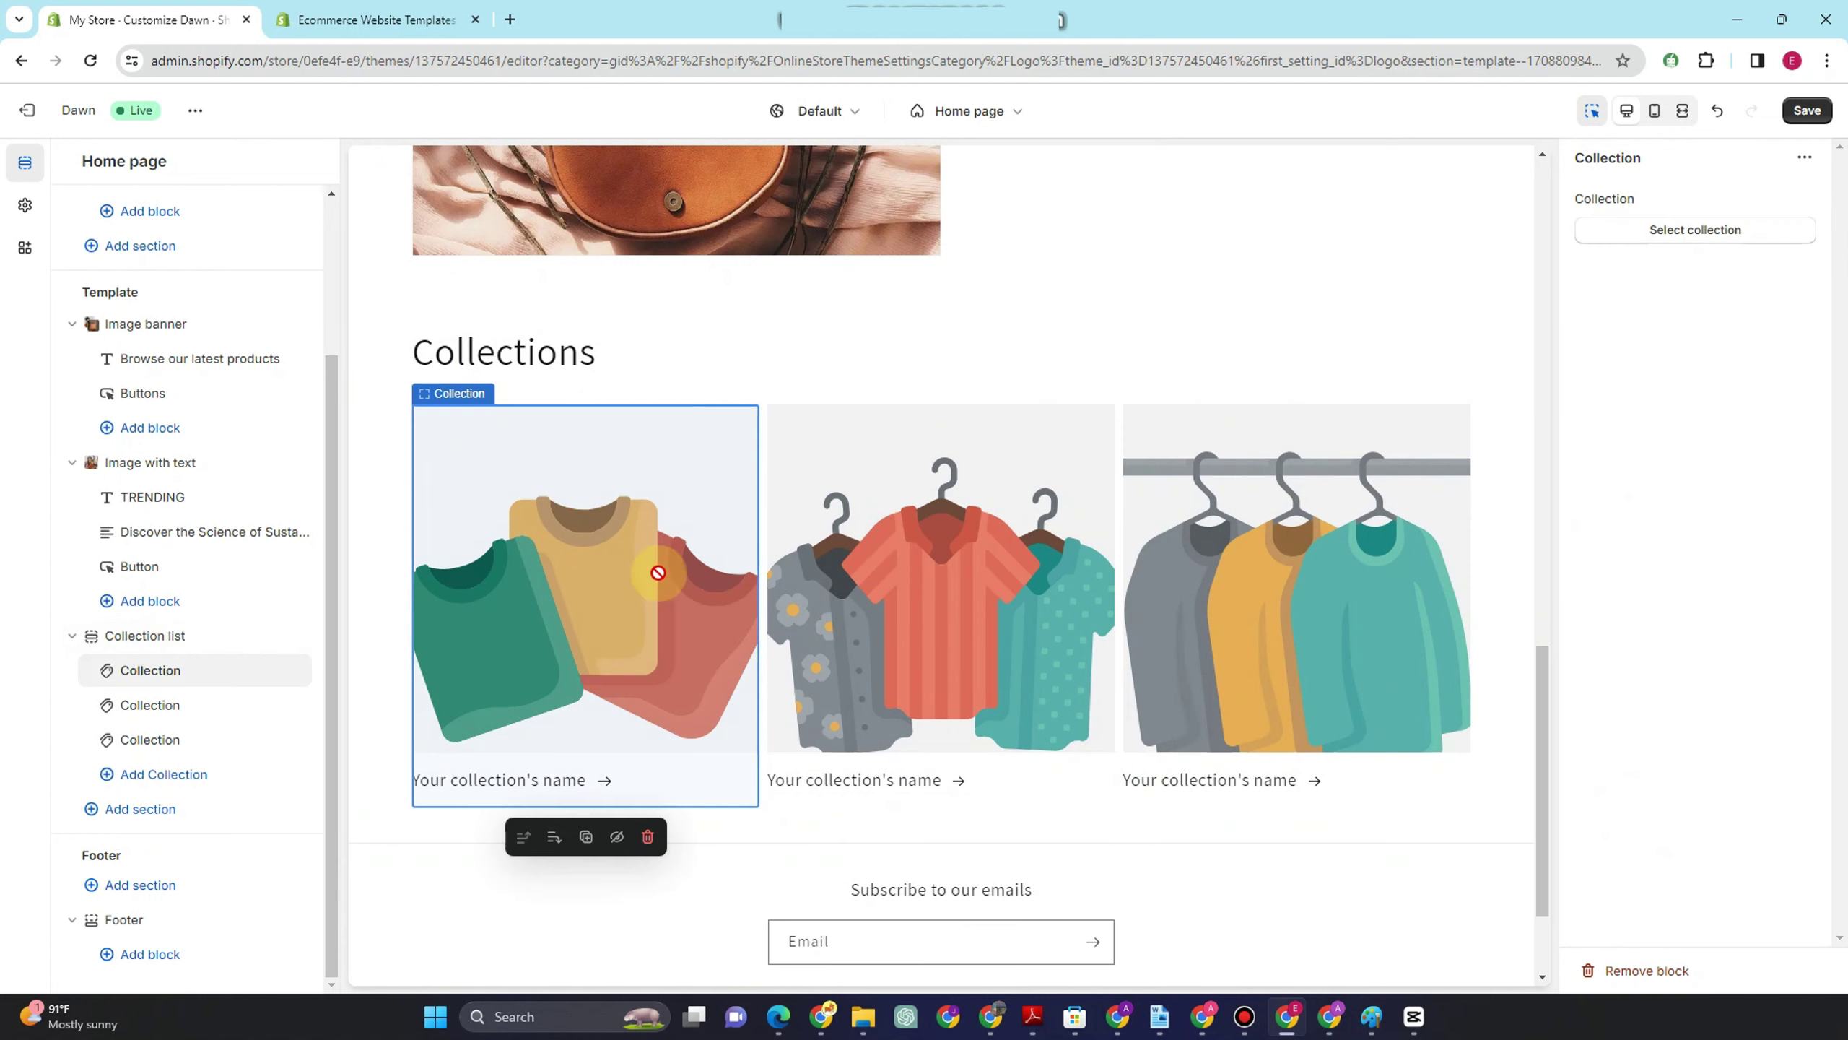
click(1702, 233)
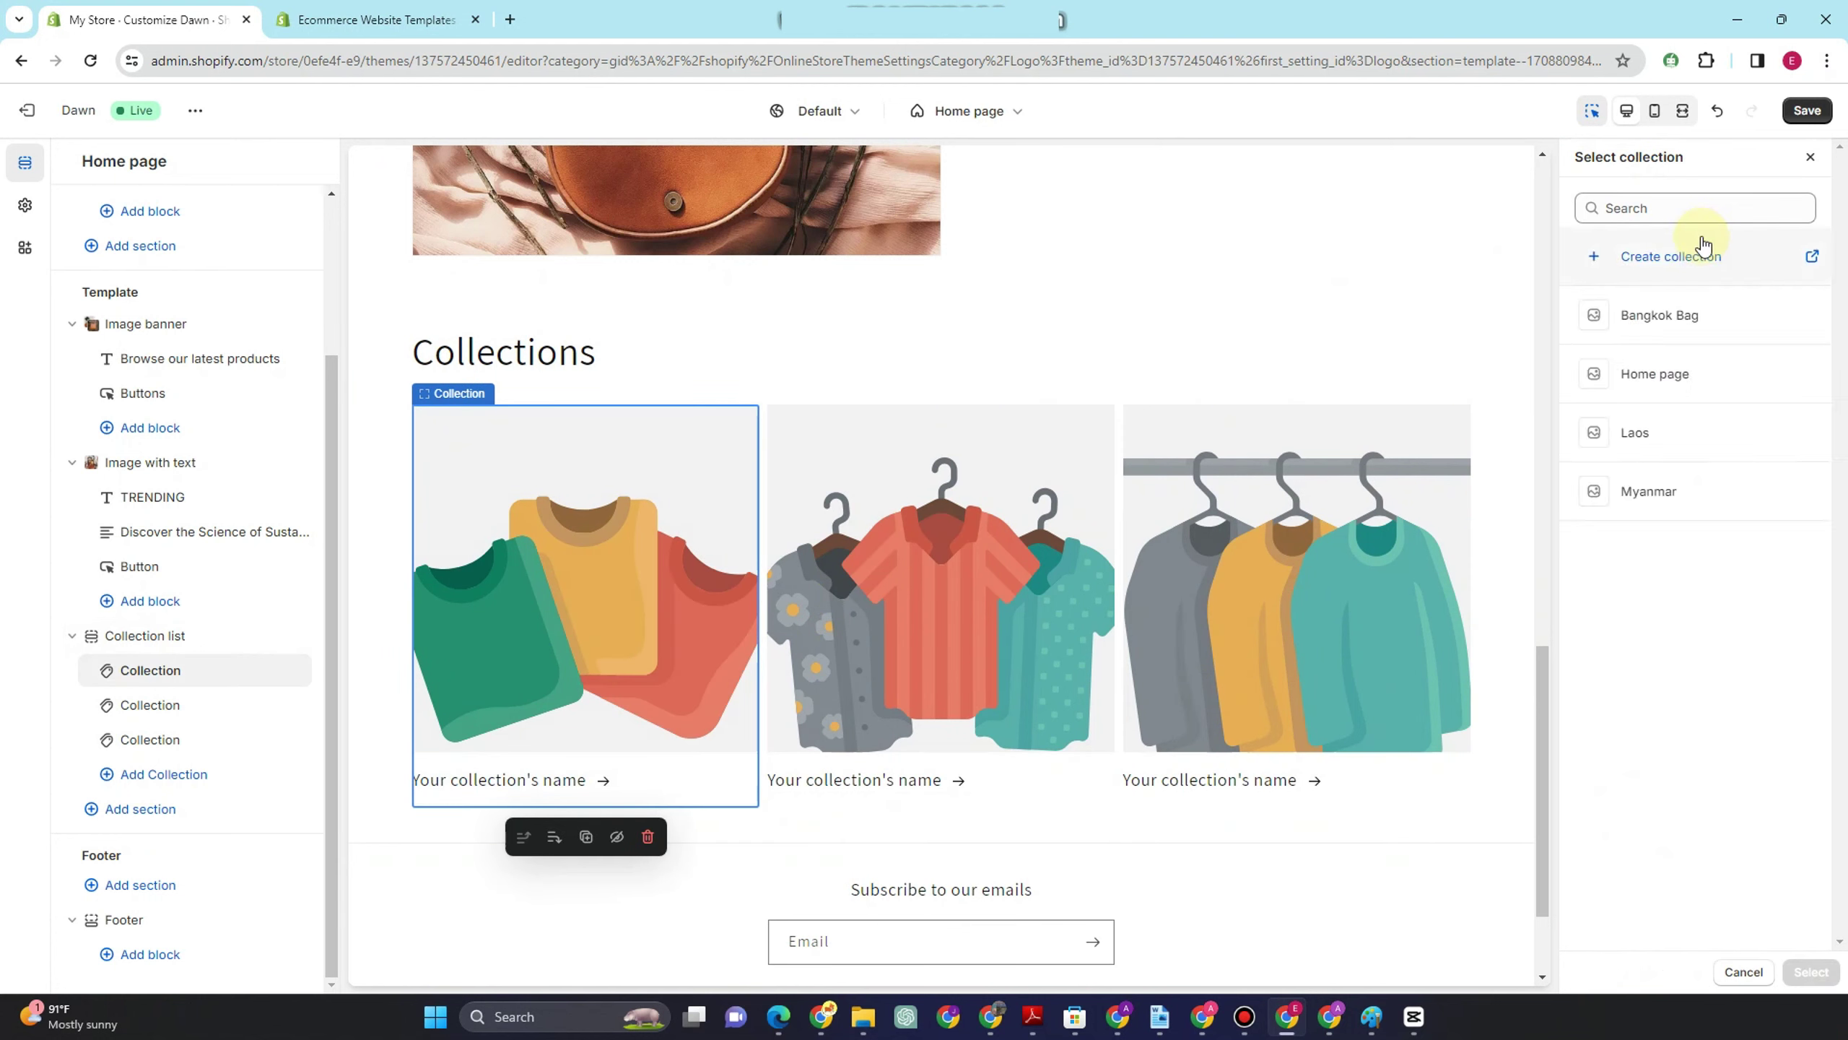
click(1652, 317)
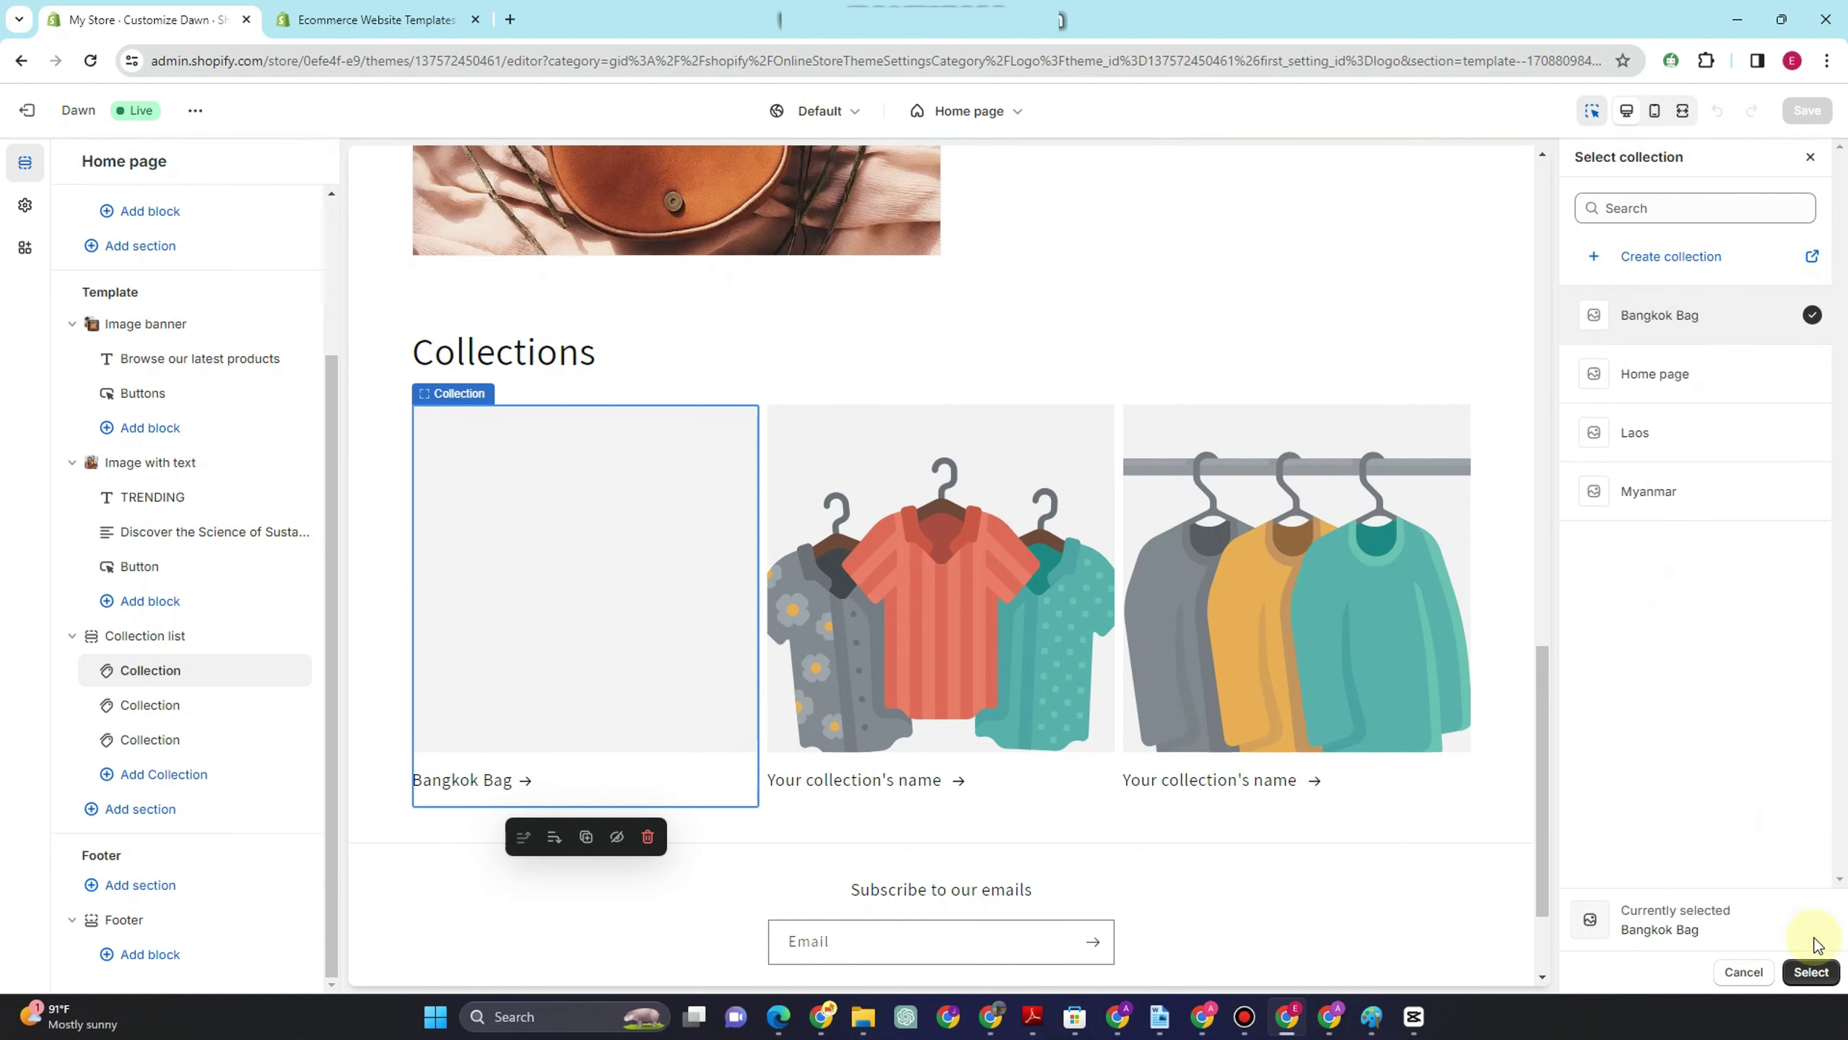
click(1810, 971)
click(1828, 115)
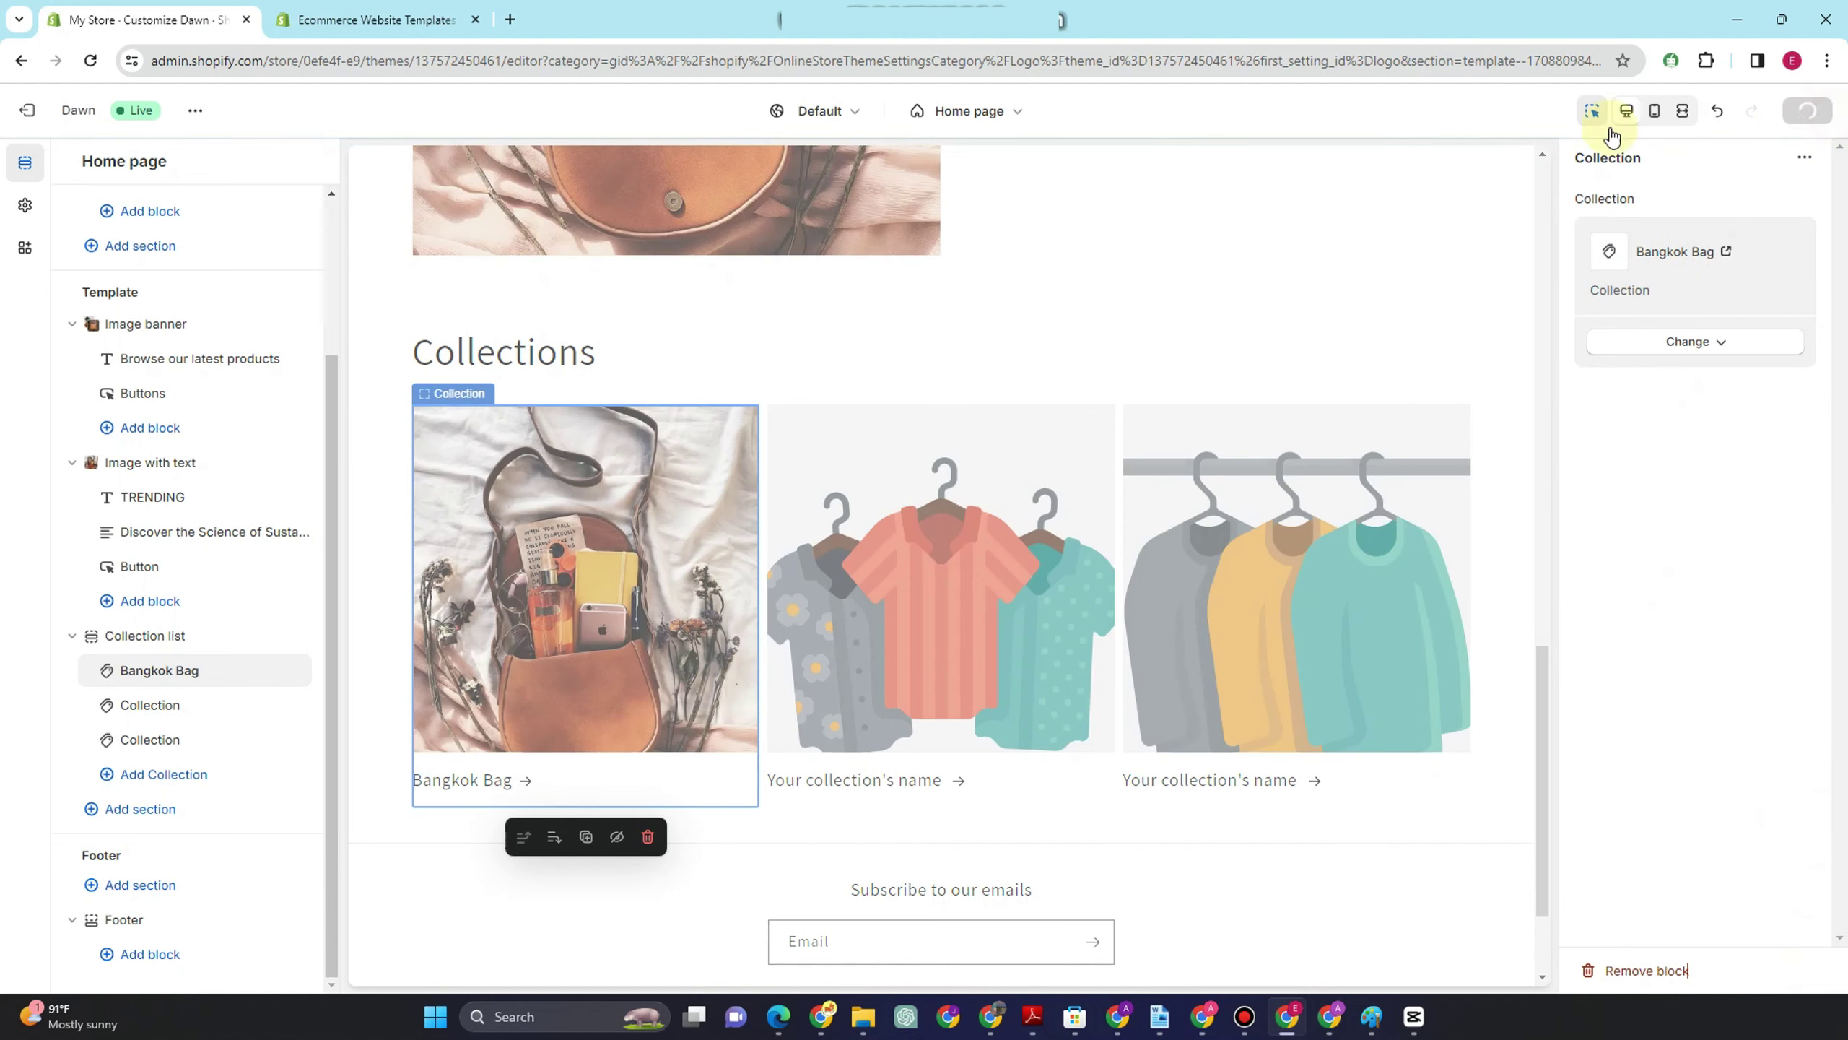
- Assign the Myanmar collection to the second block of the Collection list section and save the theme
click(862, 591)
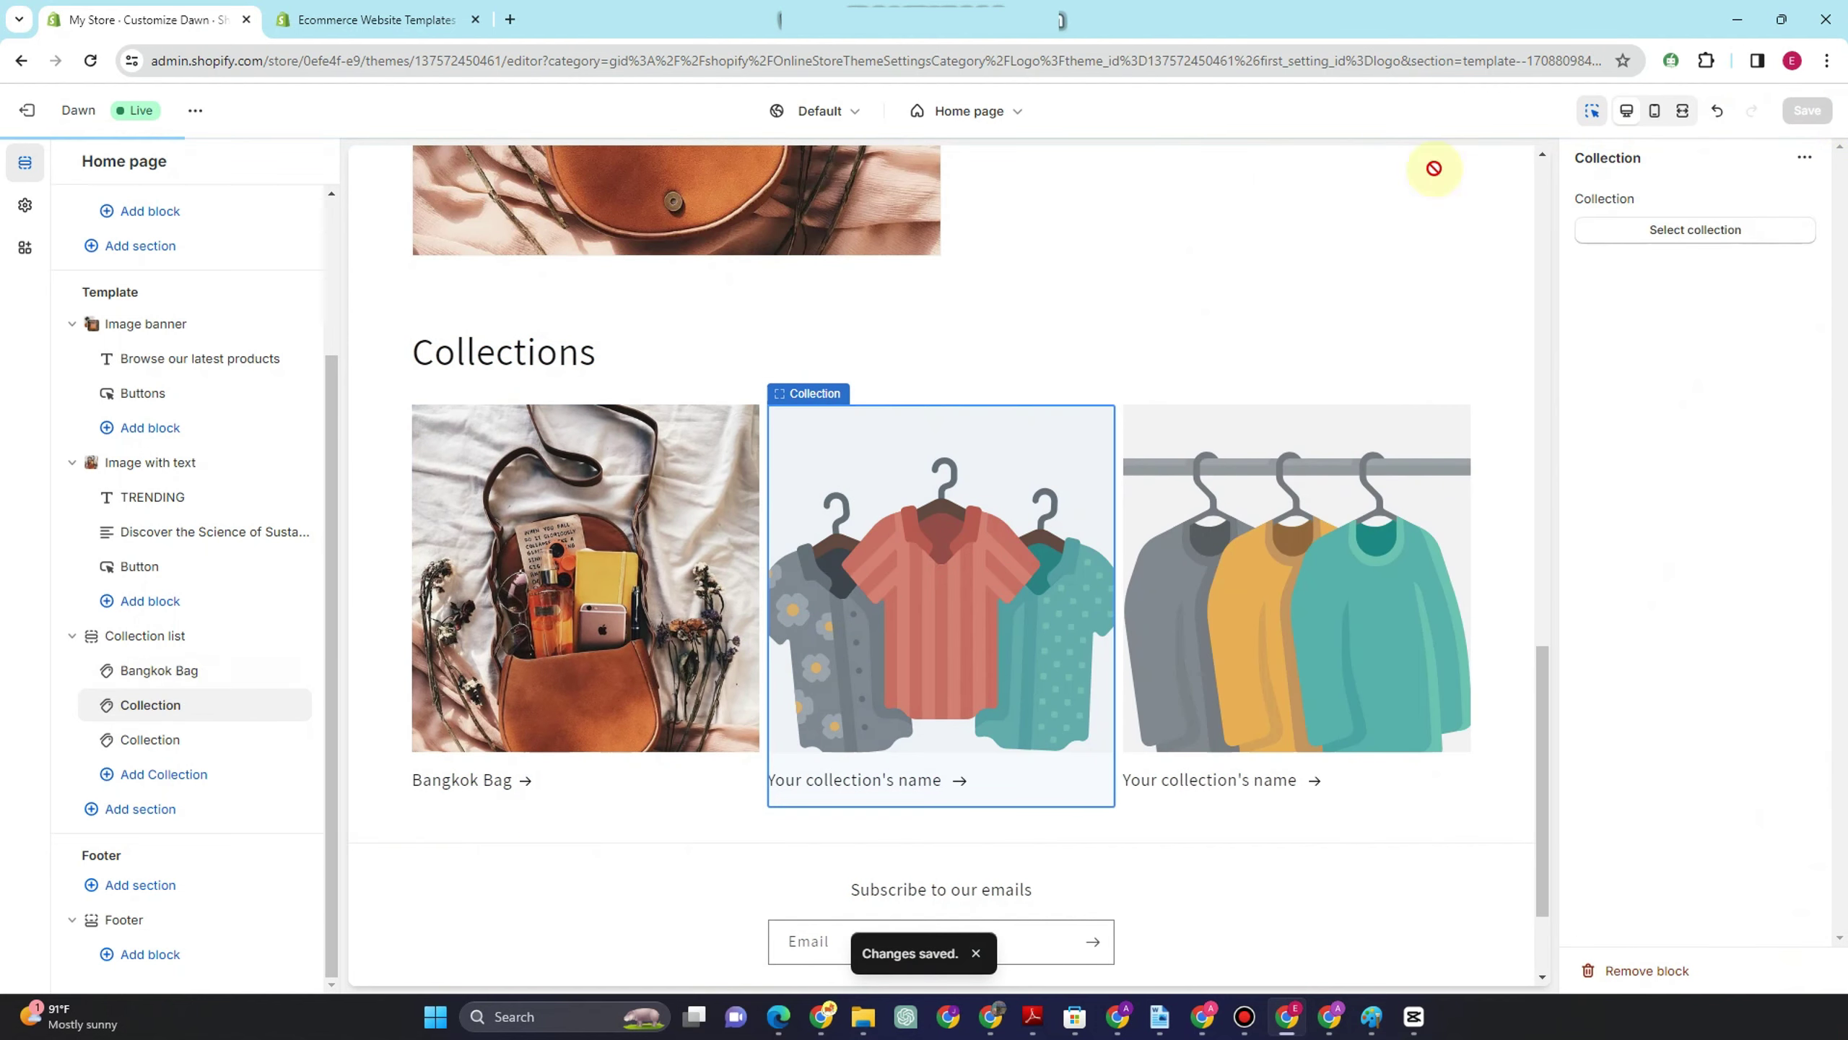
click(1694, 235)
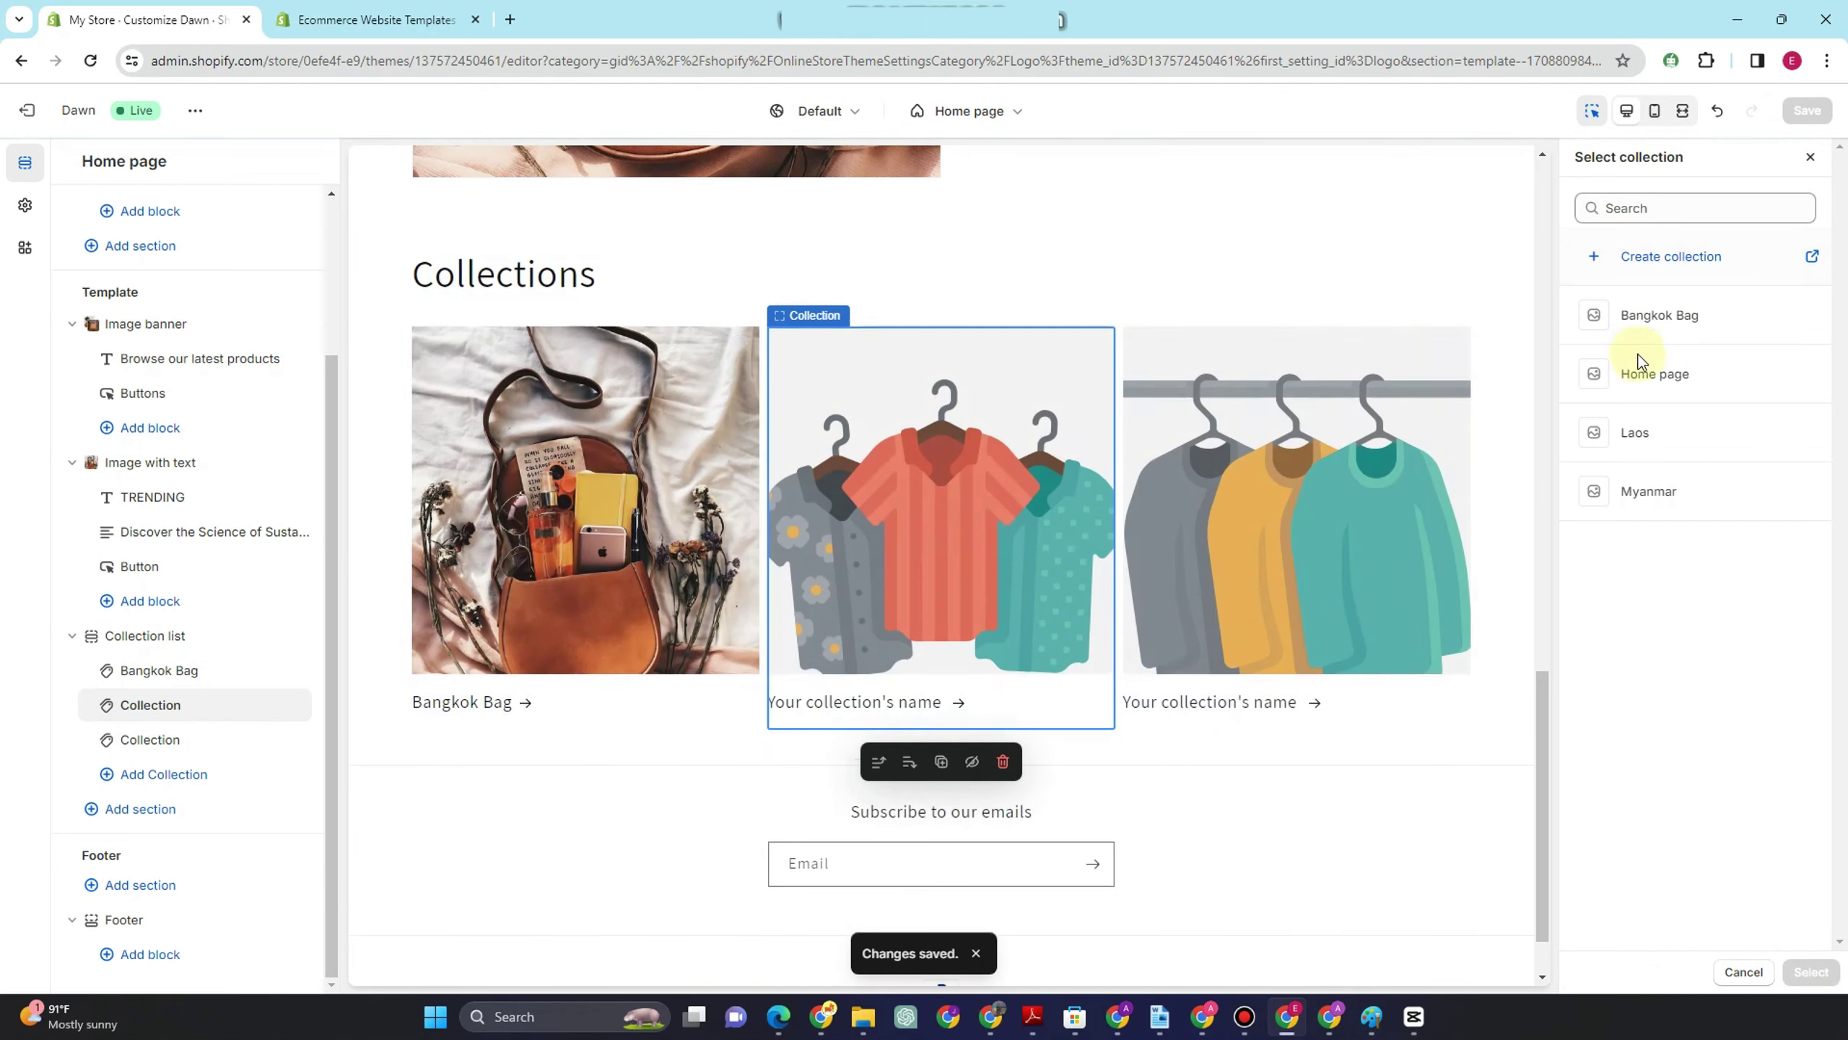
click(1666, 491)
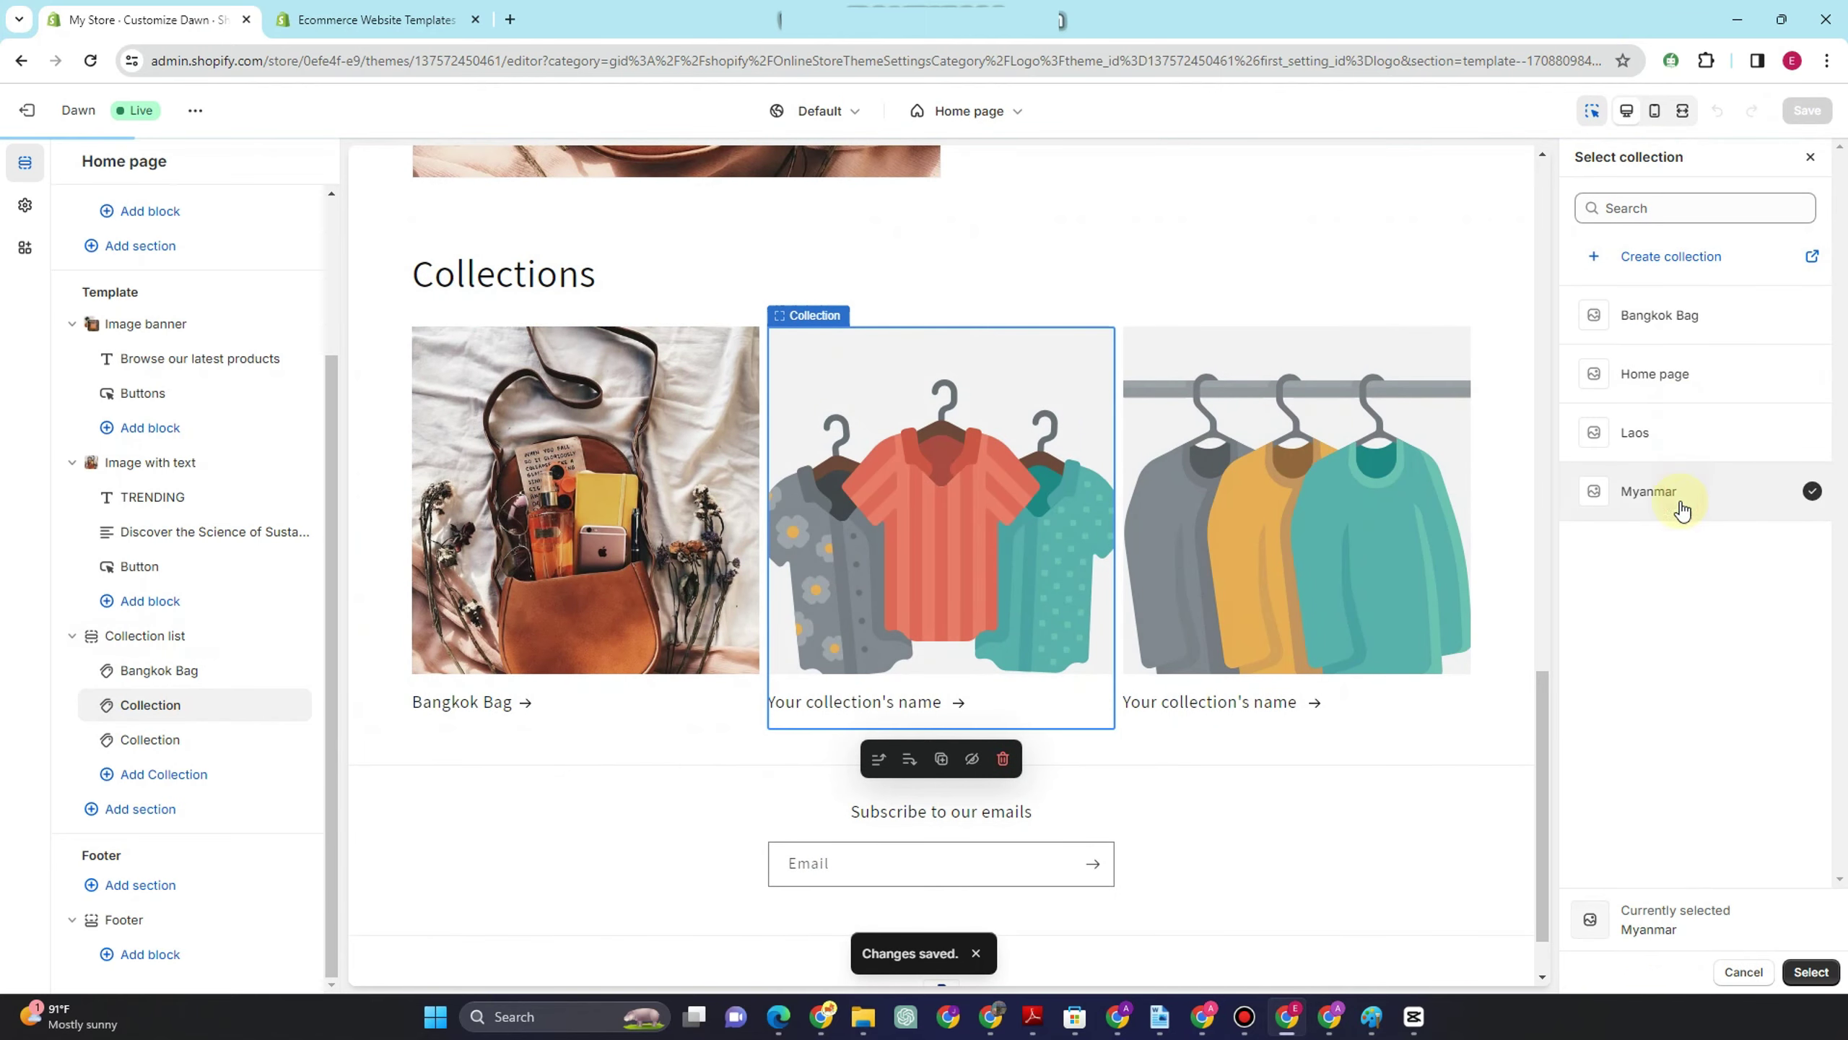
click(1811, 972)
click(1810, 111)
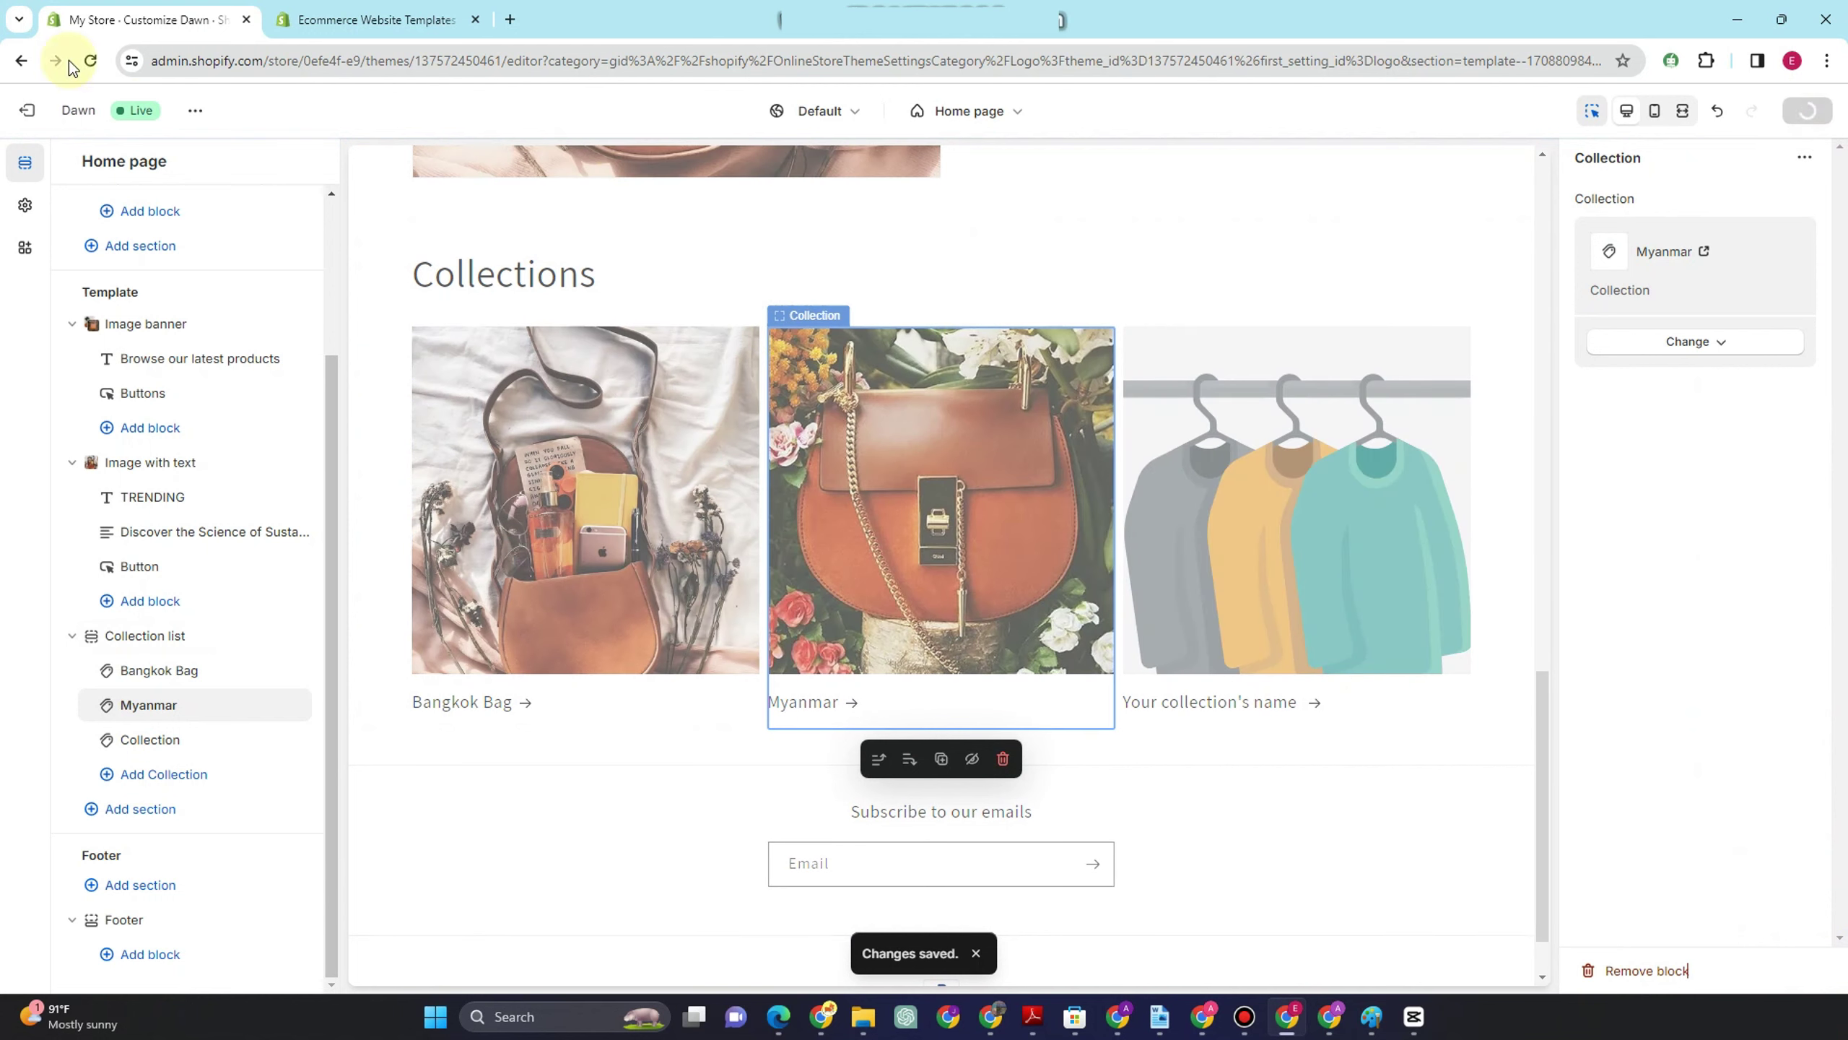
- Assign the Laos collection to the third block of the Collection list section and save the theme
click(1284, 487)
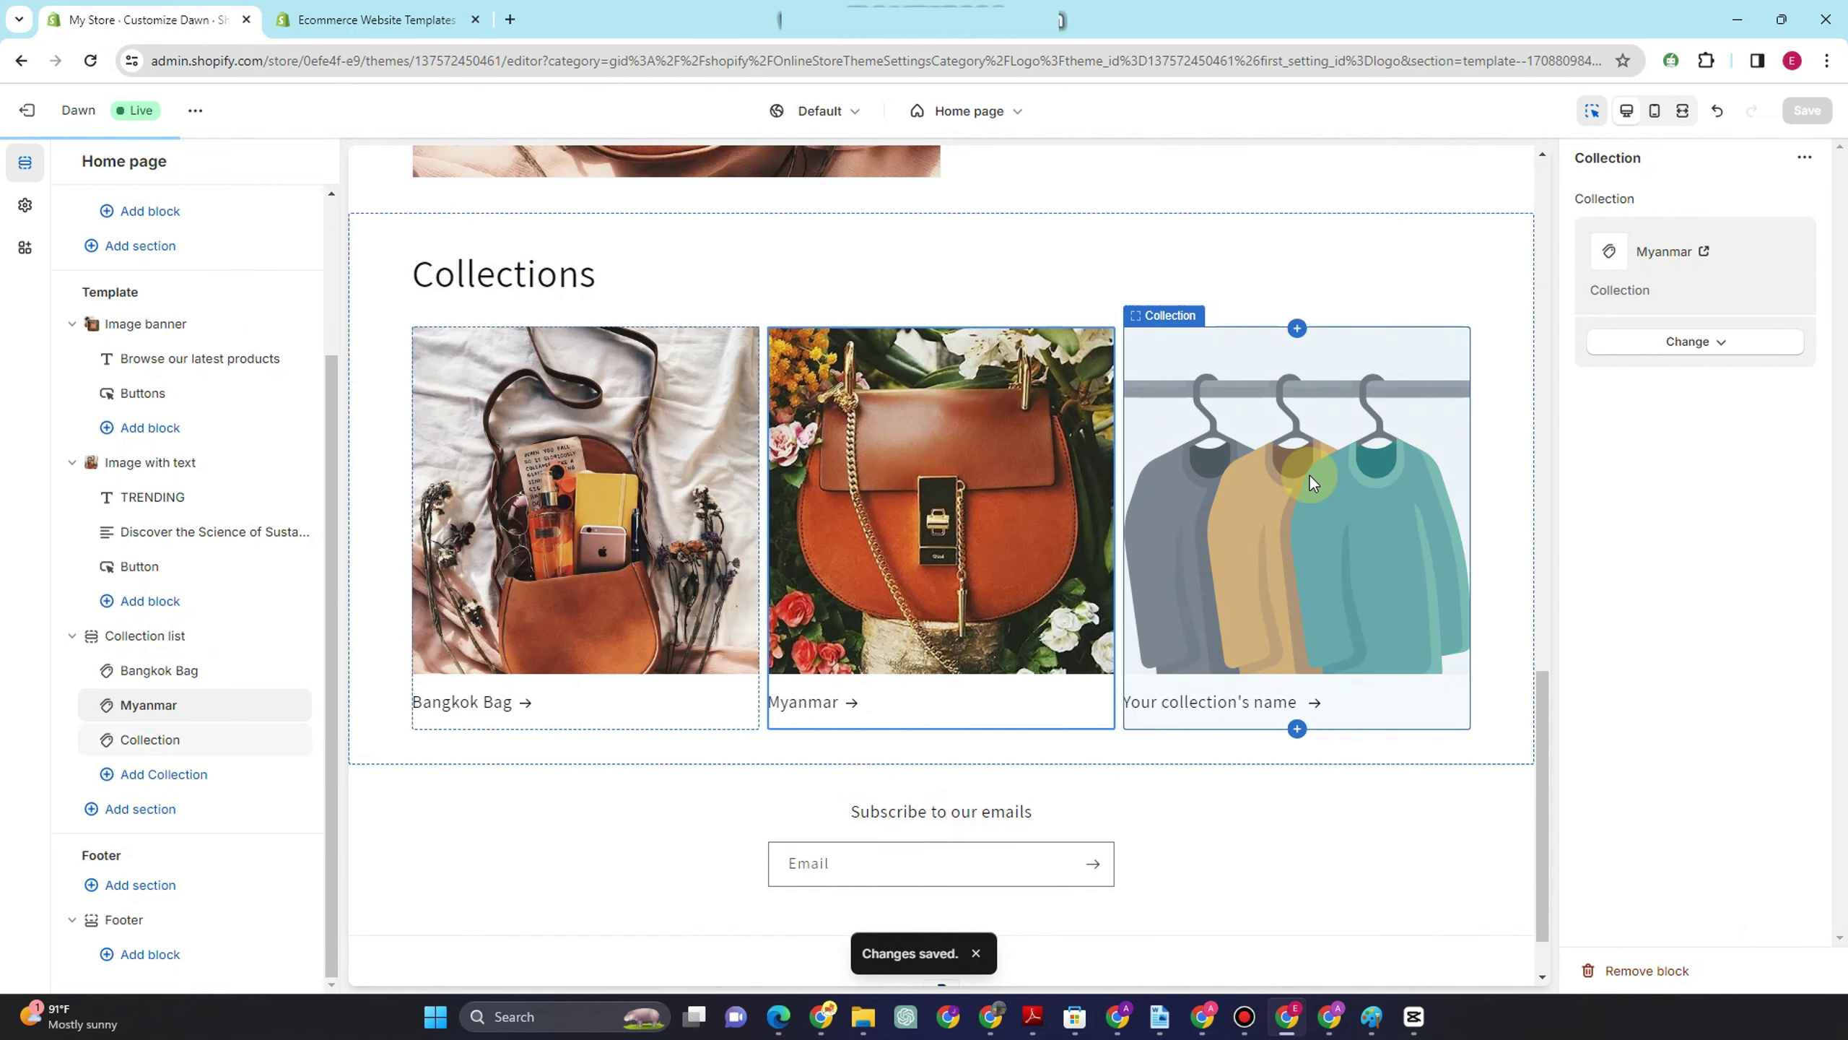
click(1695, 231)
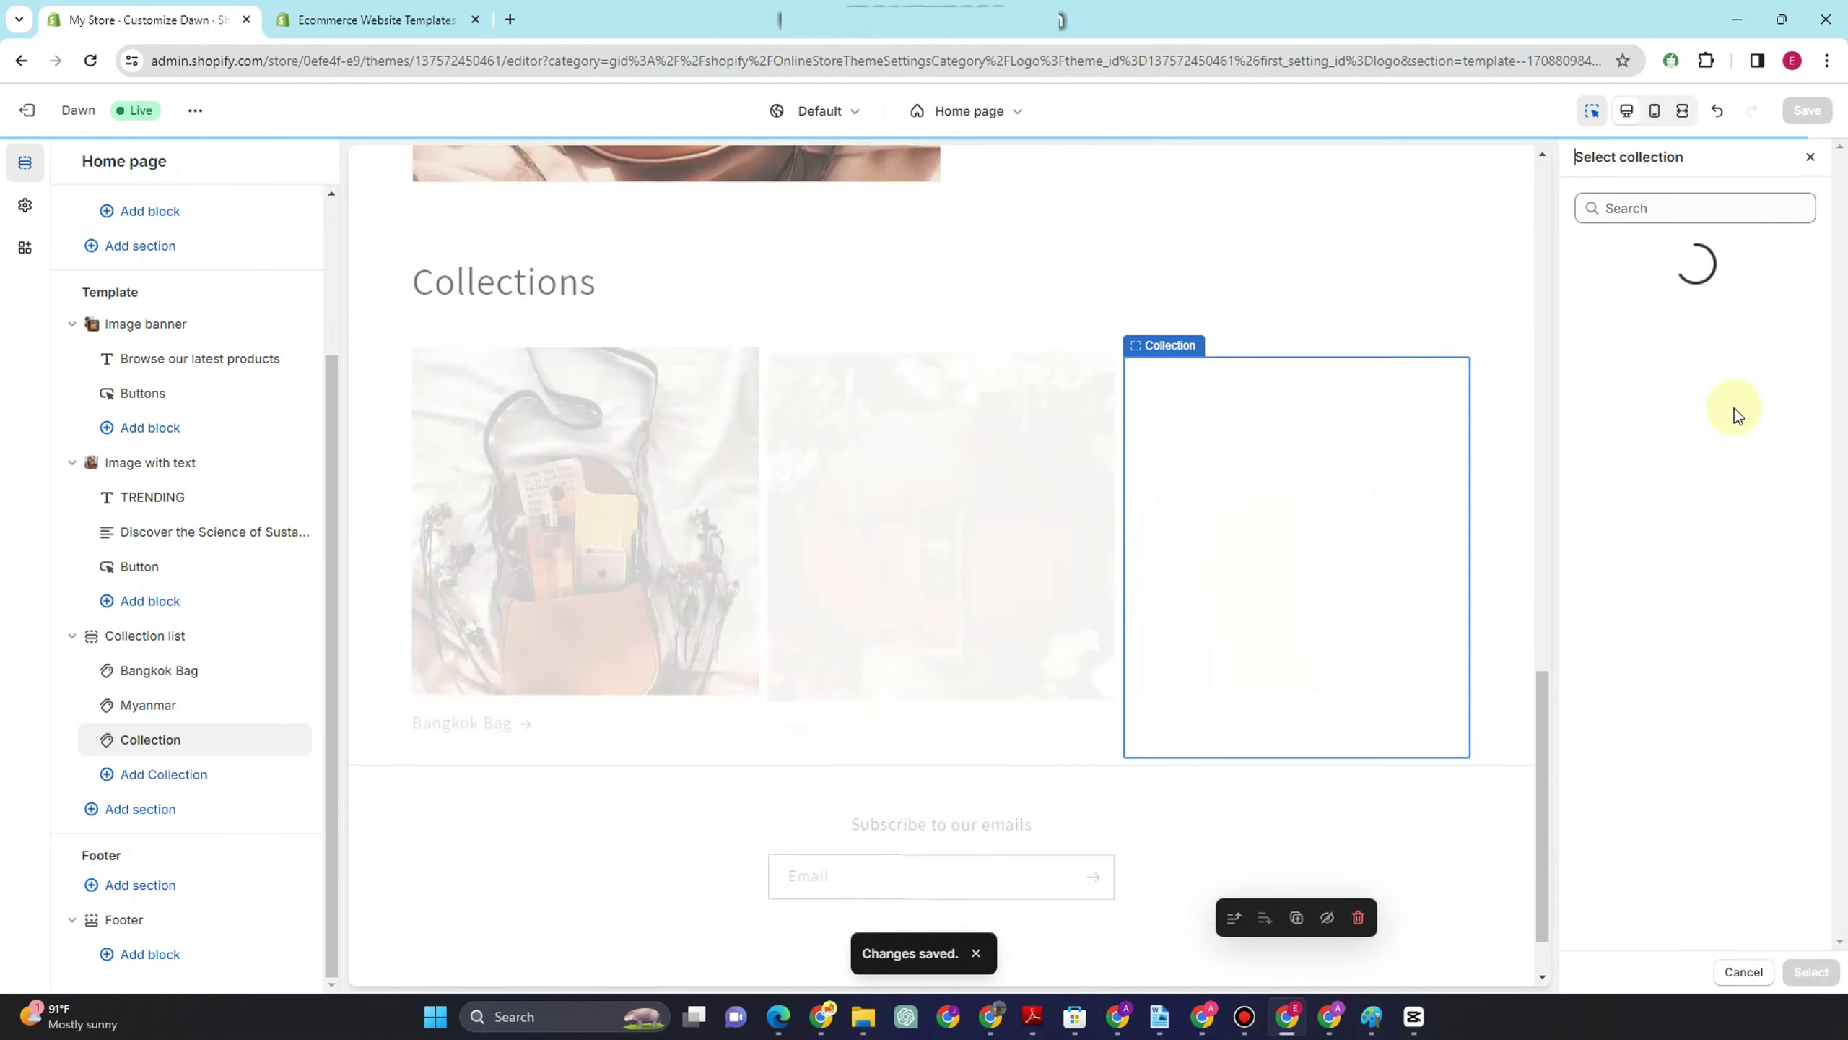
click(1695, 431)
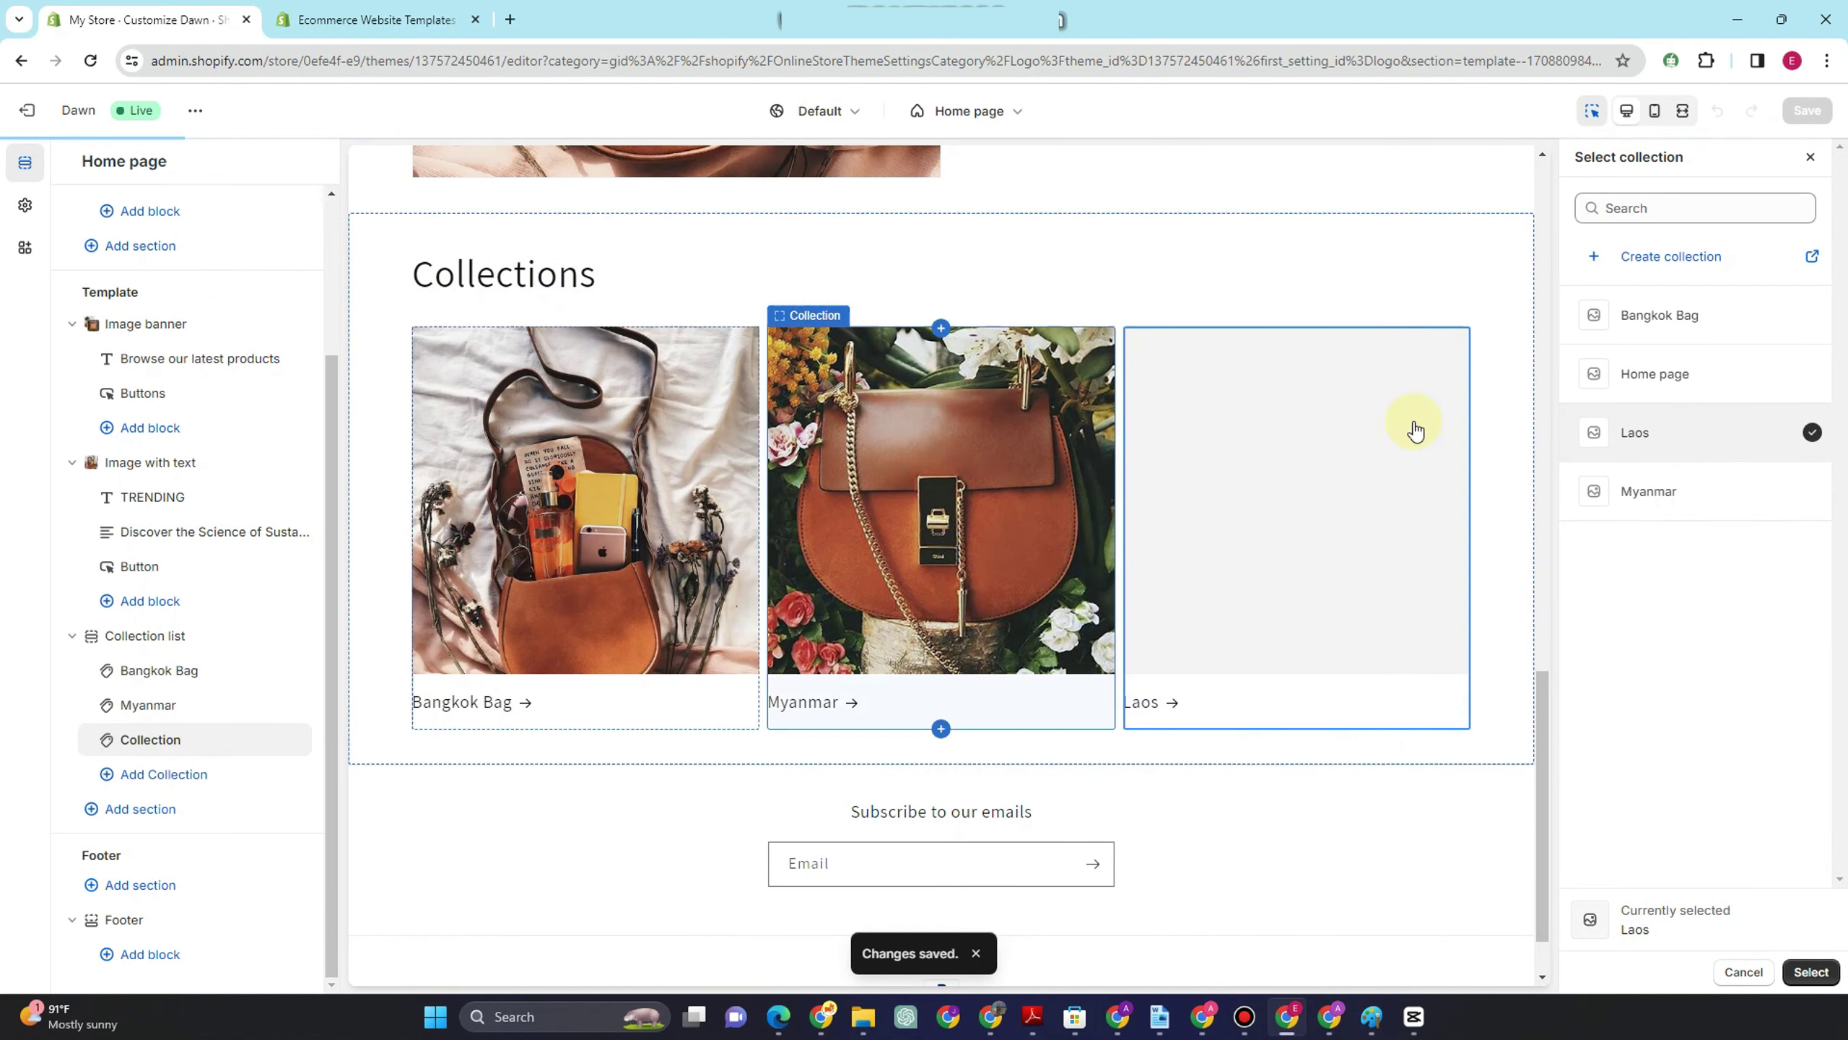
click(1794, 975)
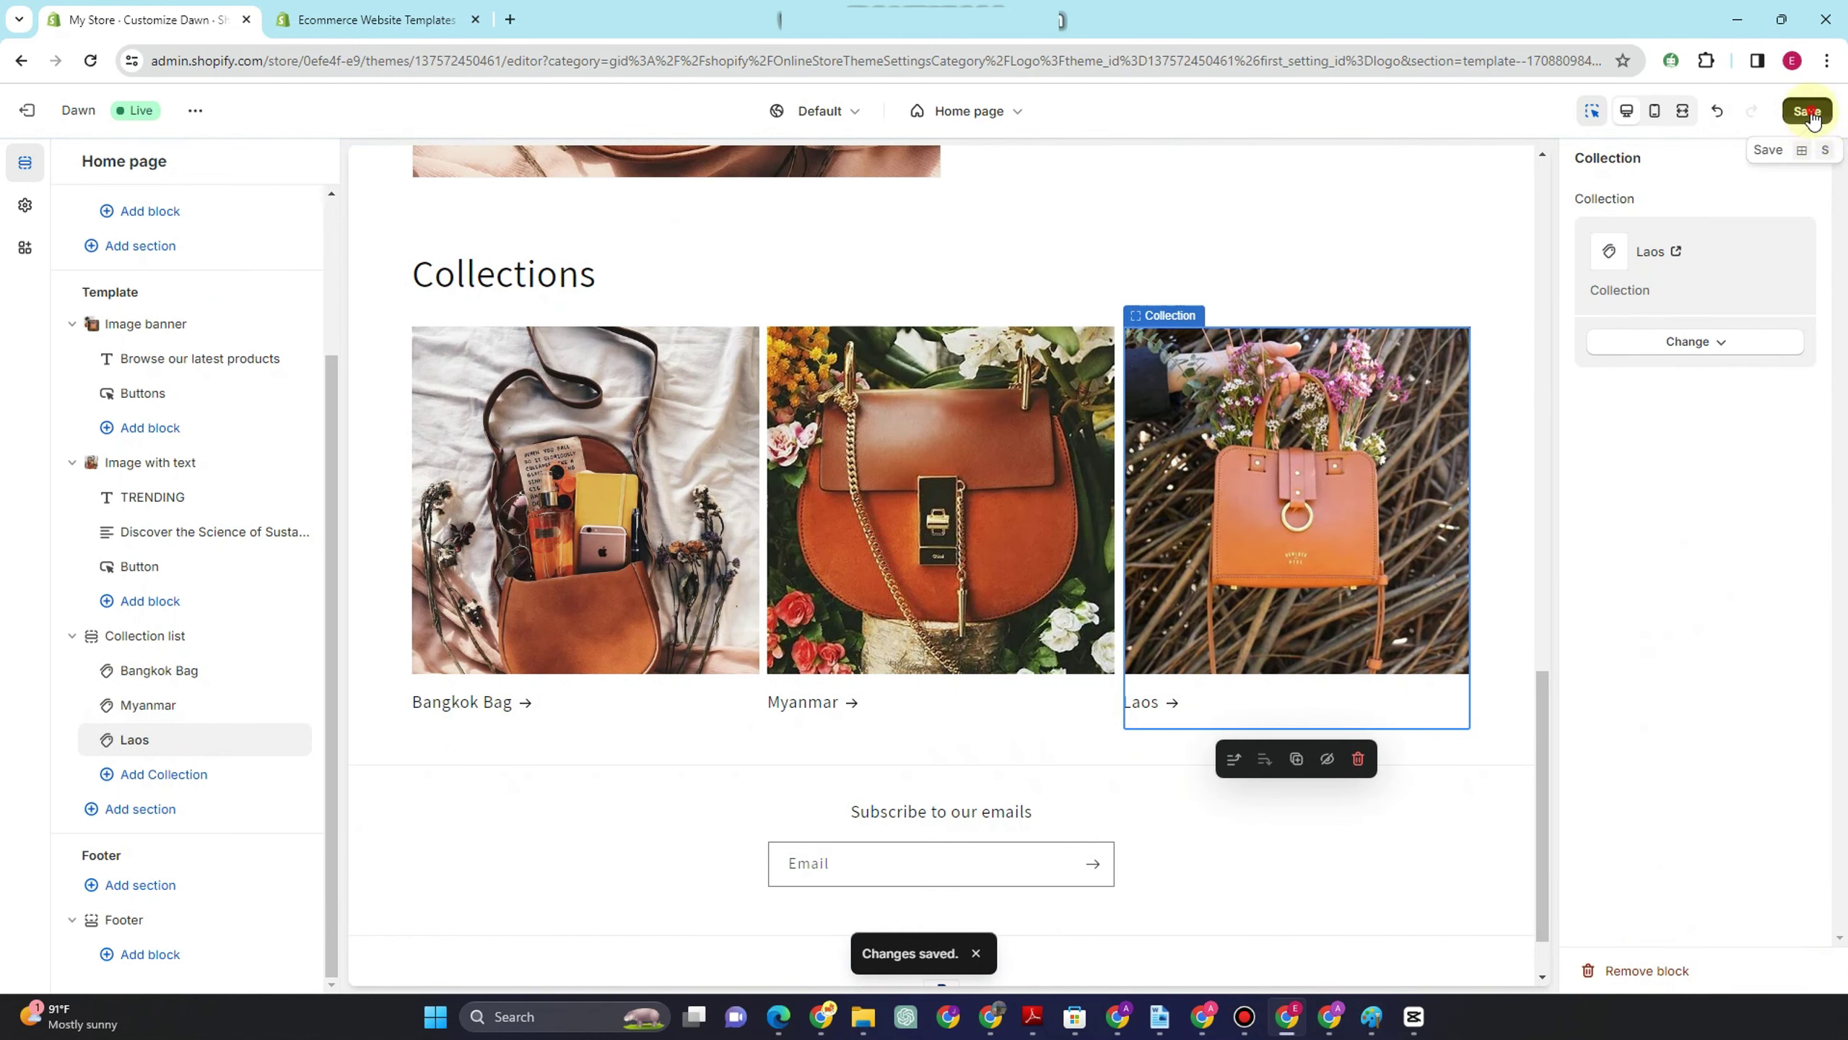
click(1809, 113)
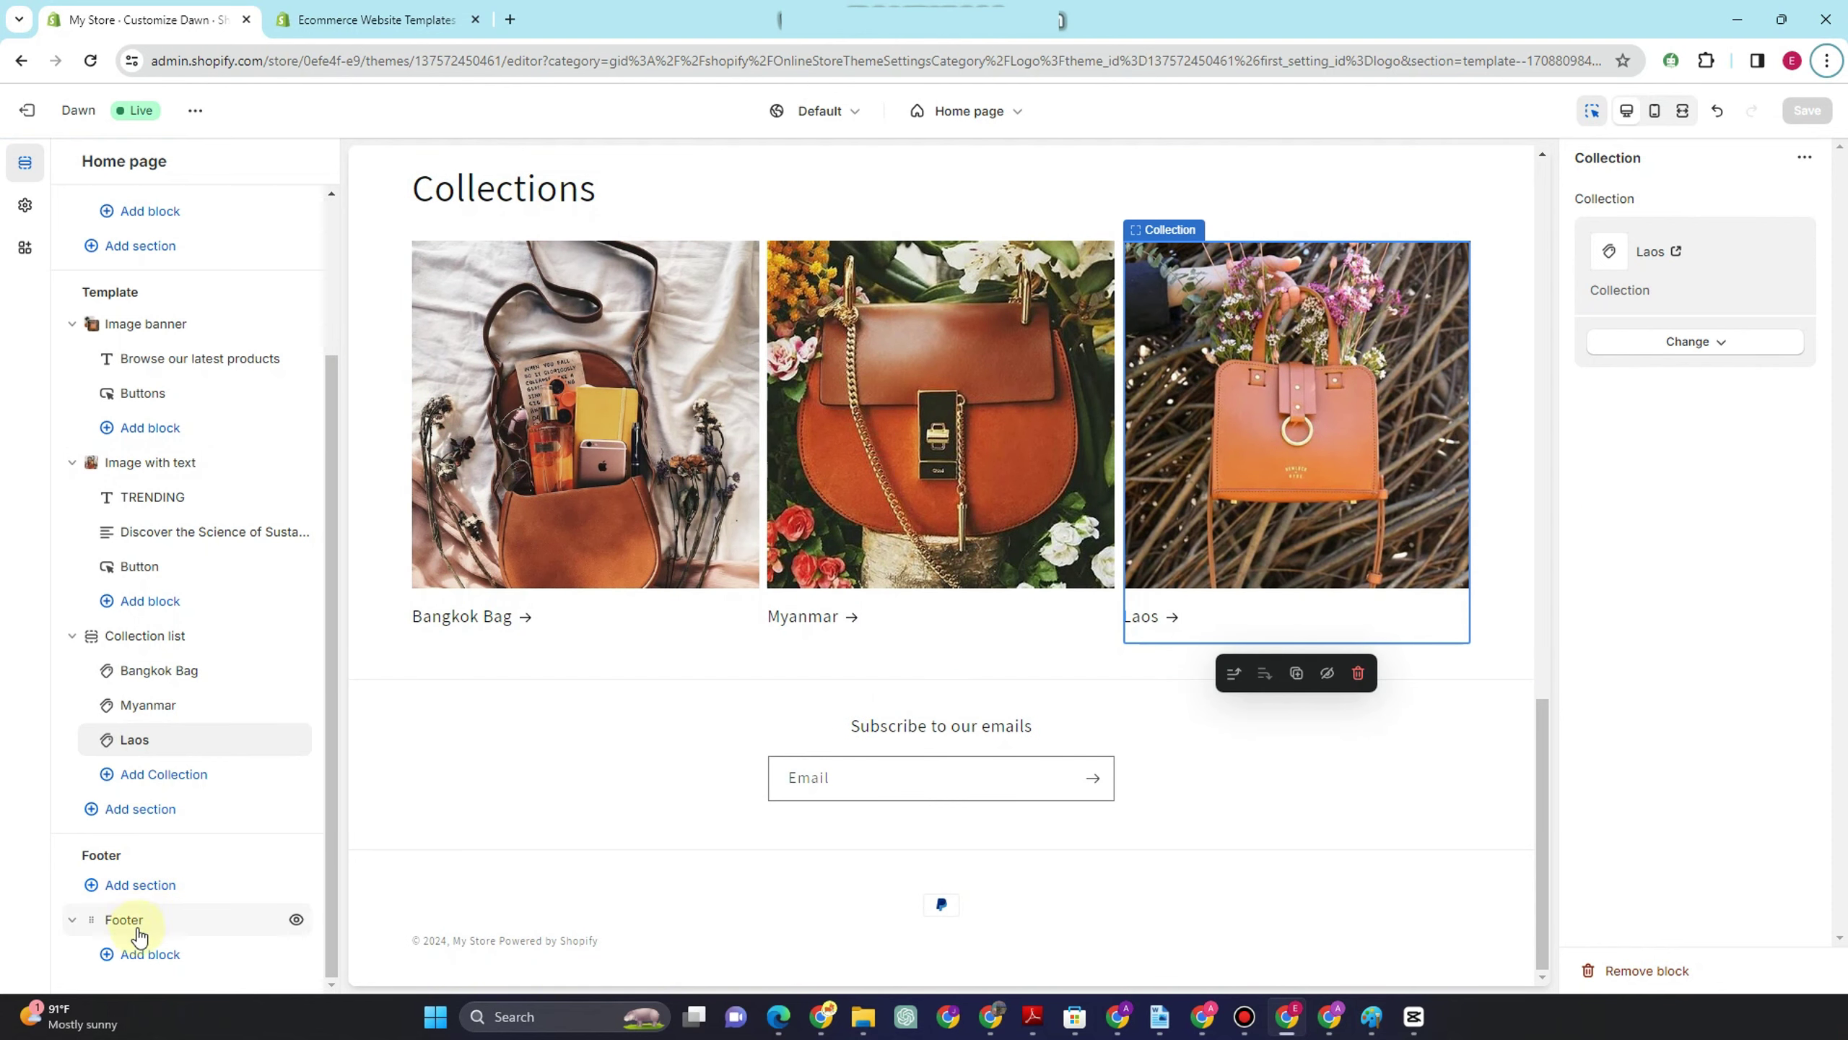
- Add an Image block showing man-walking-with-a-leather-travel-bag to the footer and save the theme
click(153, 955)
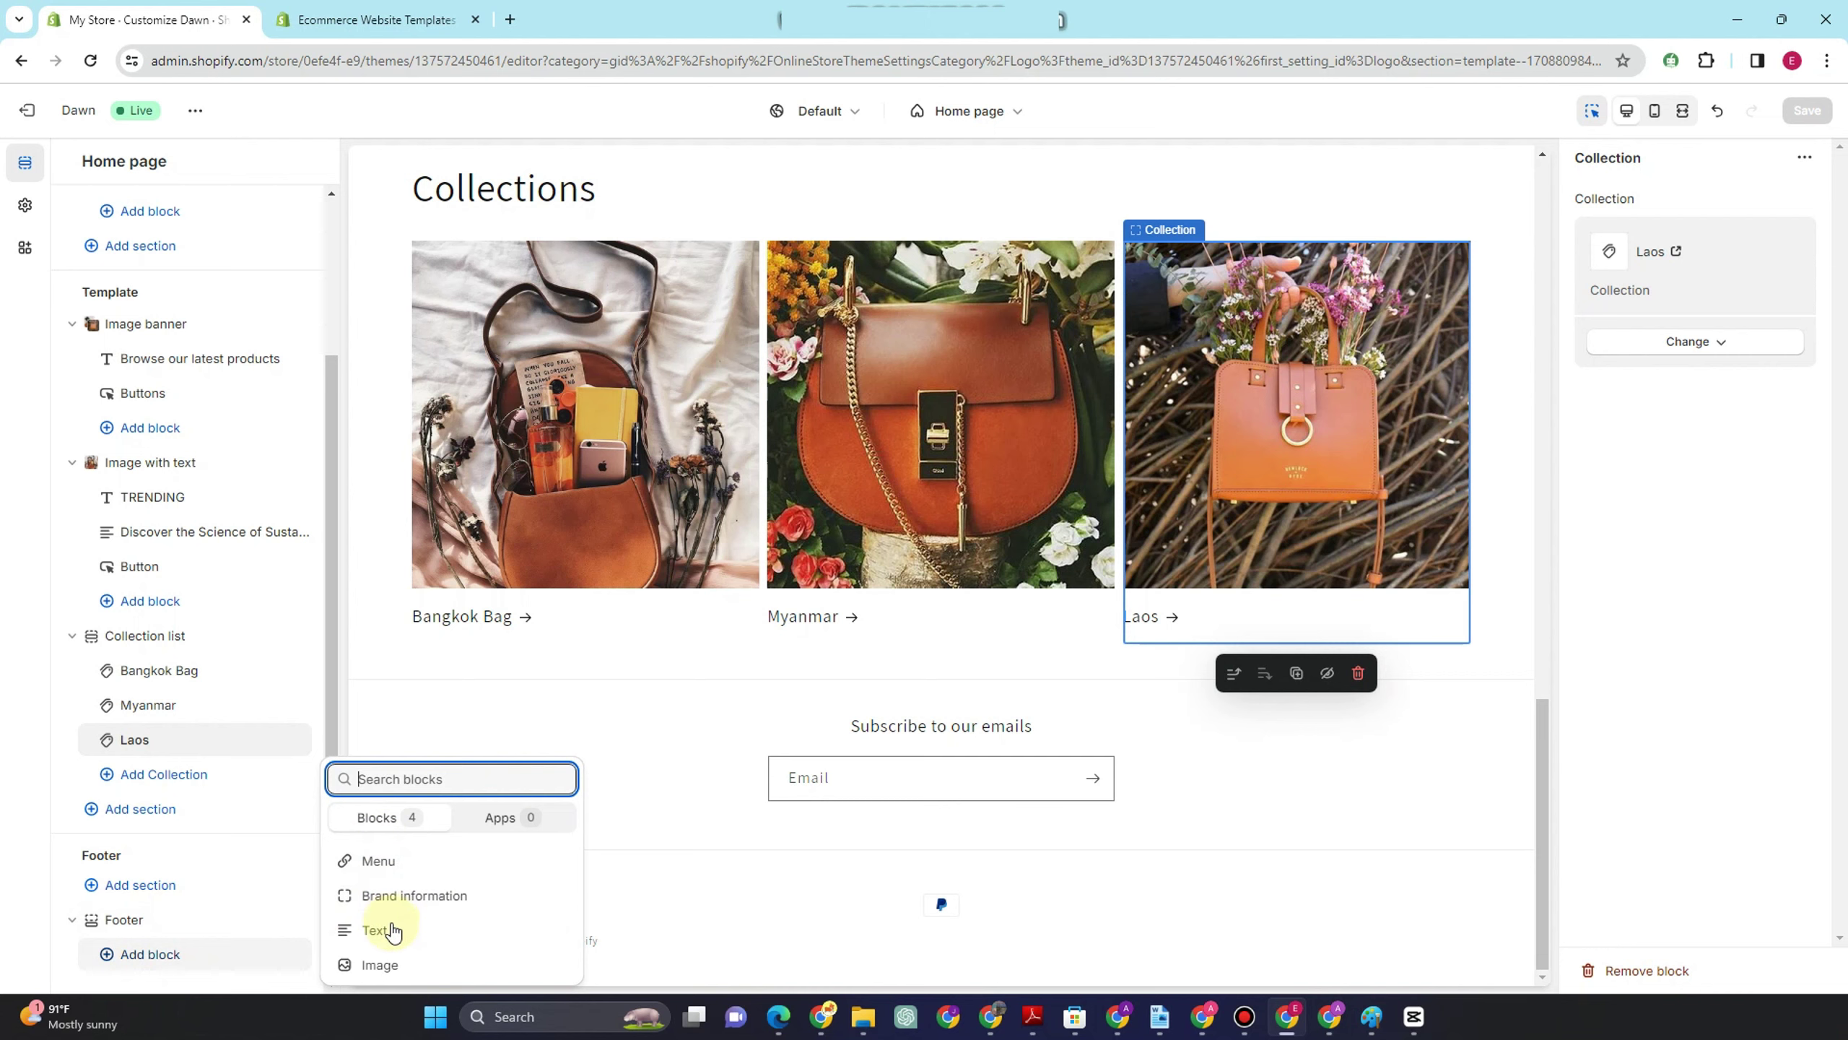
click(384, 963)
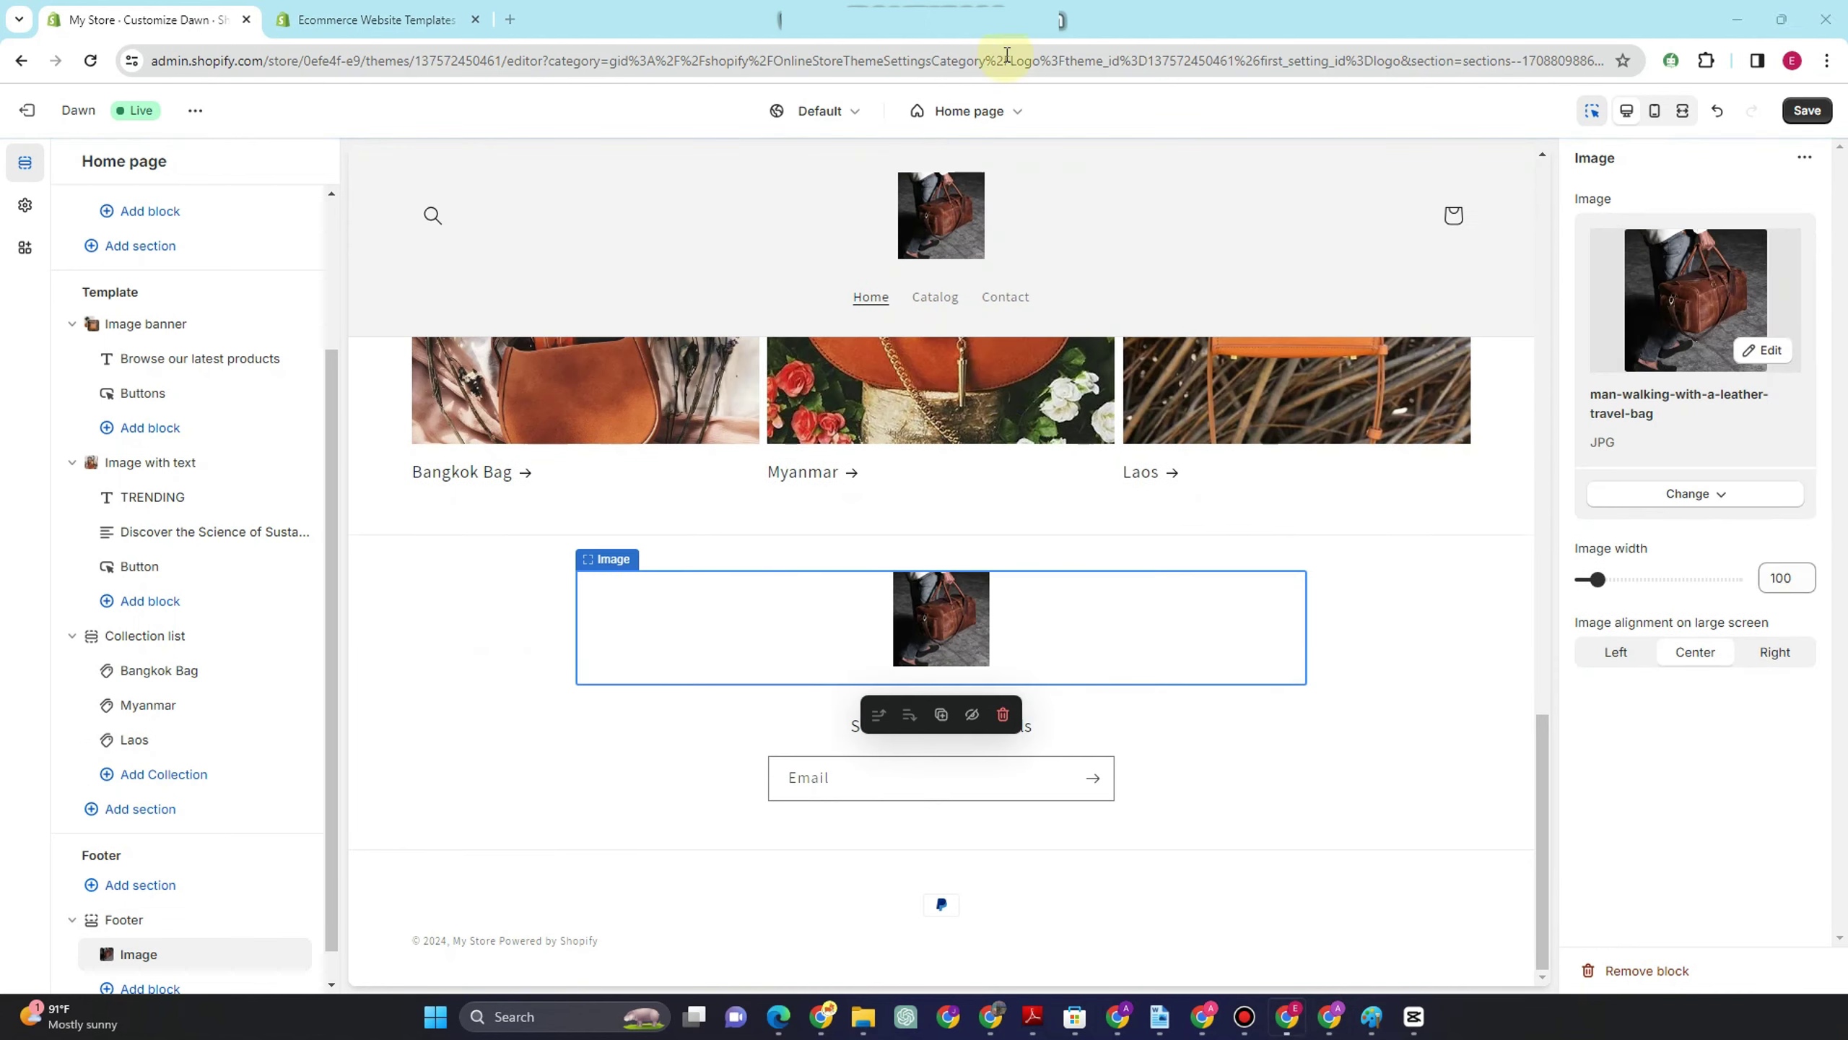
click(1808, 110)
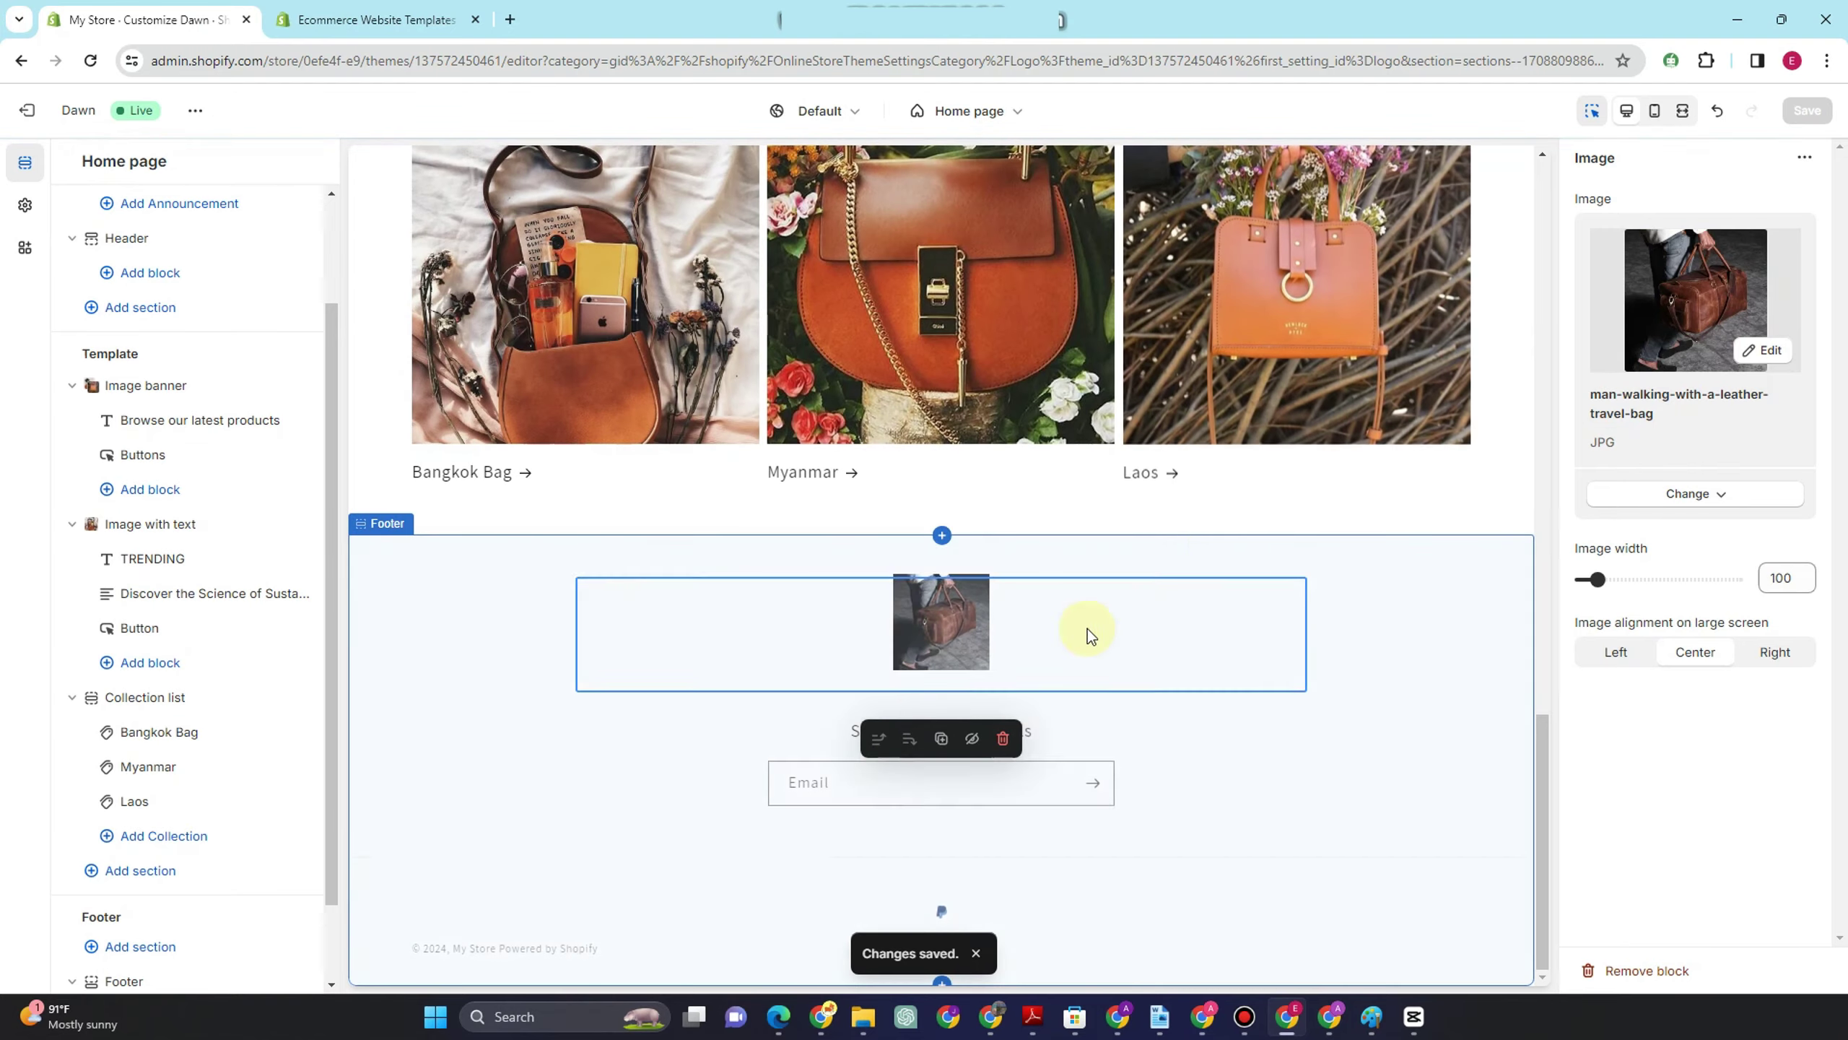
scroll(1188, 548, up, 20)
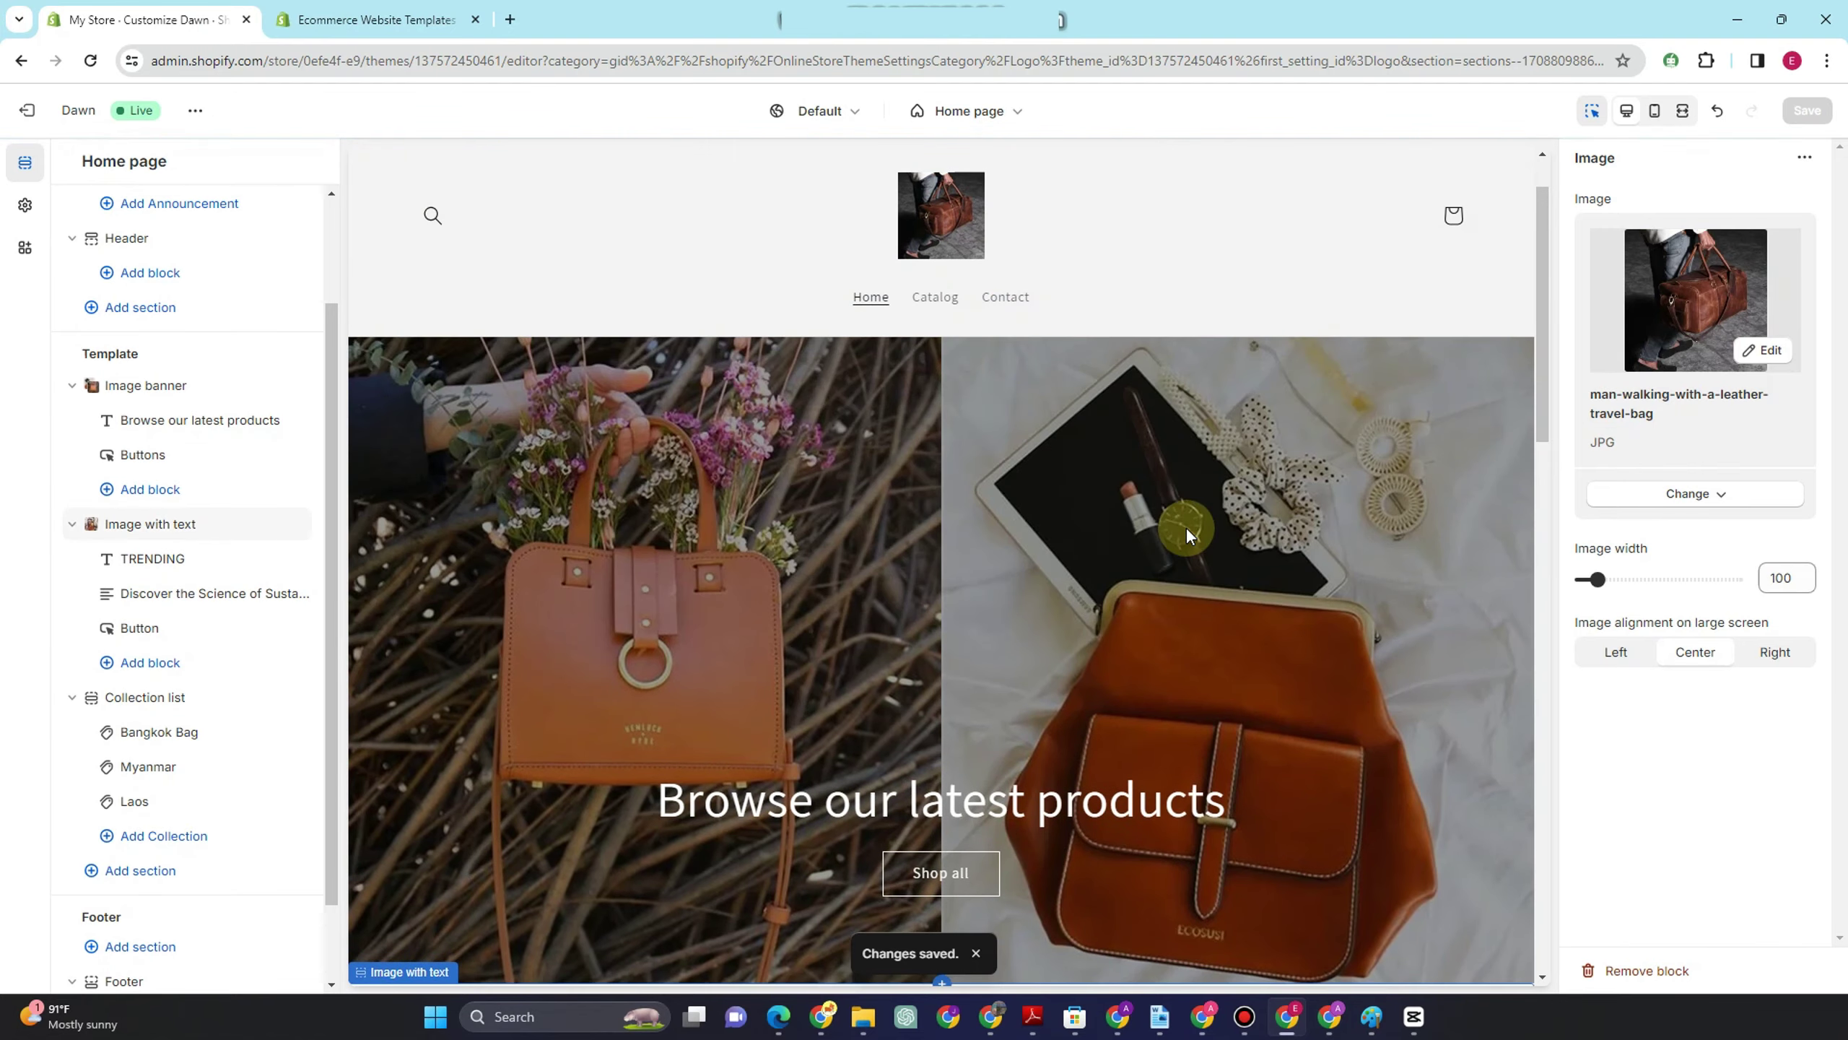
- Review the edited home page in the theme preview, checking the Bangkok Bag, Myanmar and Laos blocks of the Collection list
scroll(1185, 537, down, 10)
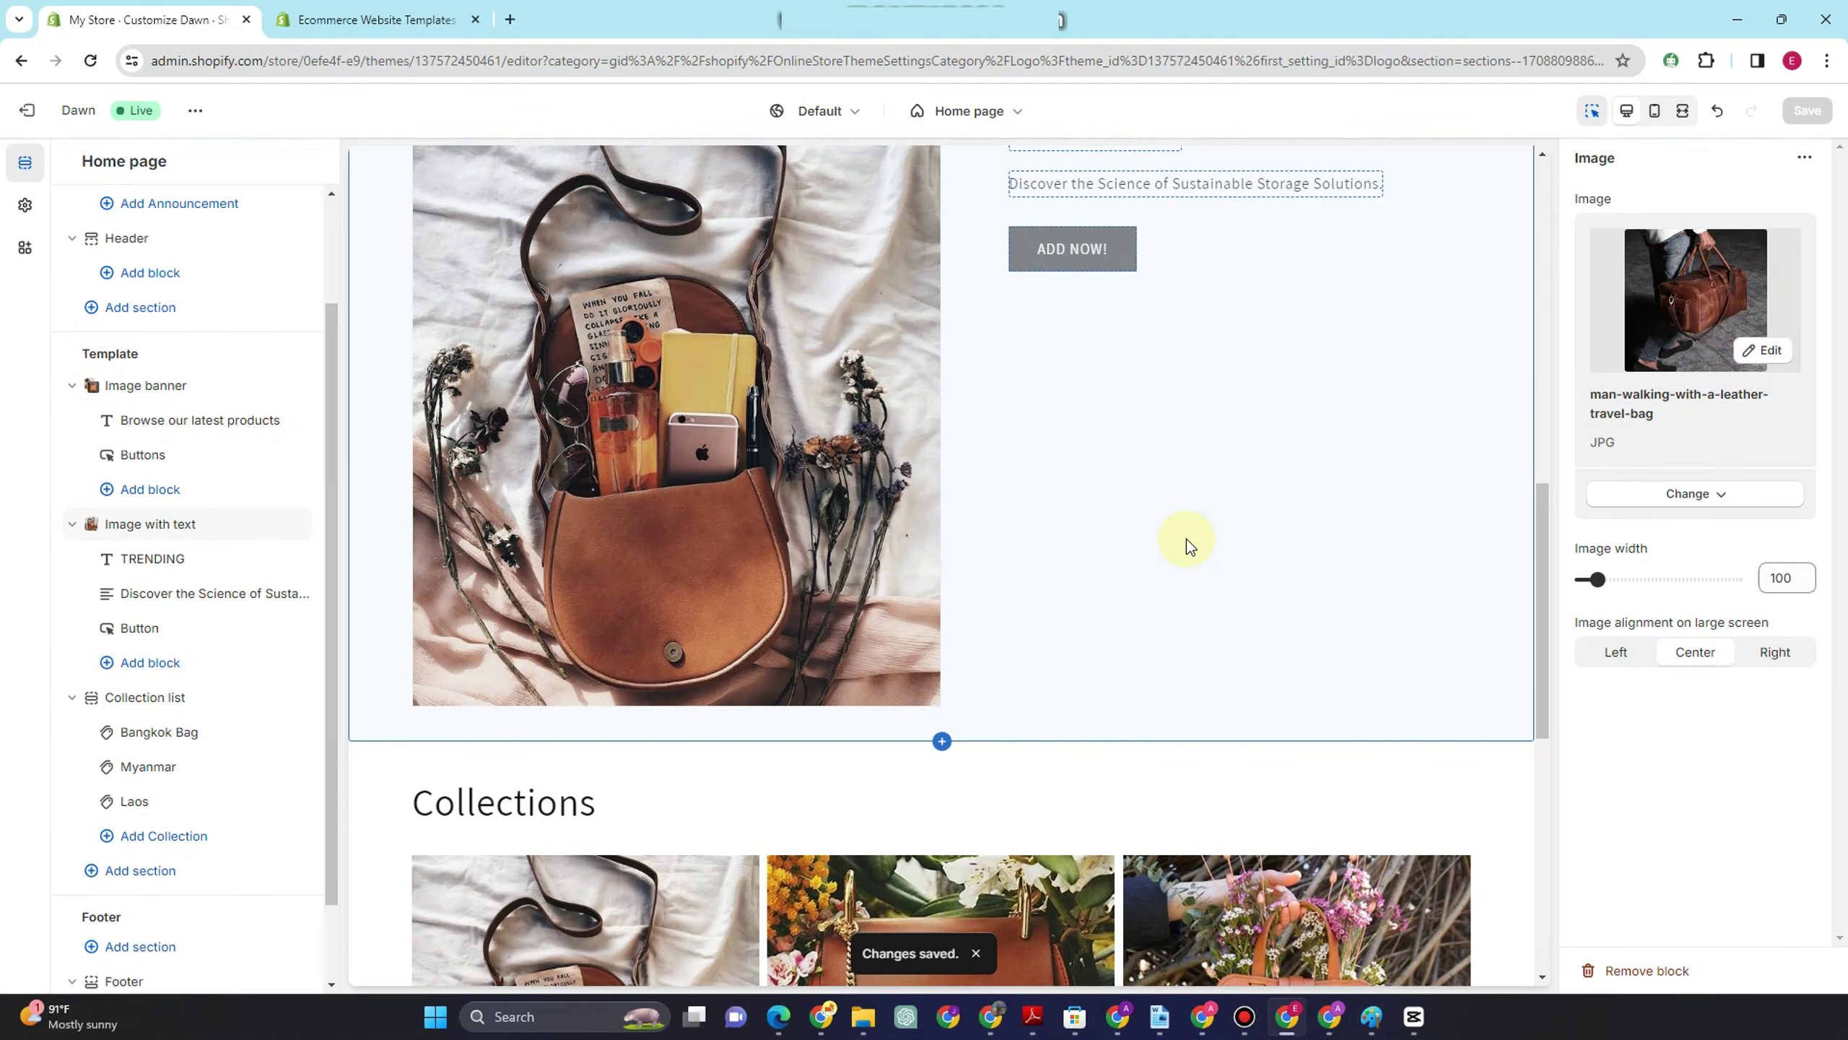
scroll(1187, 539, down, 8)
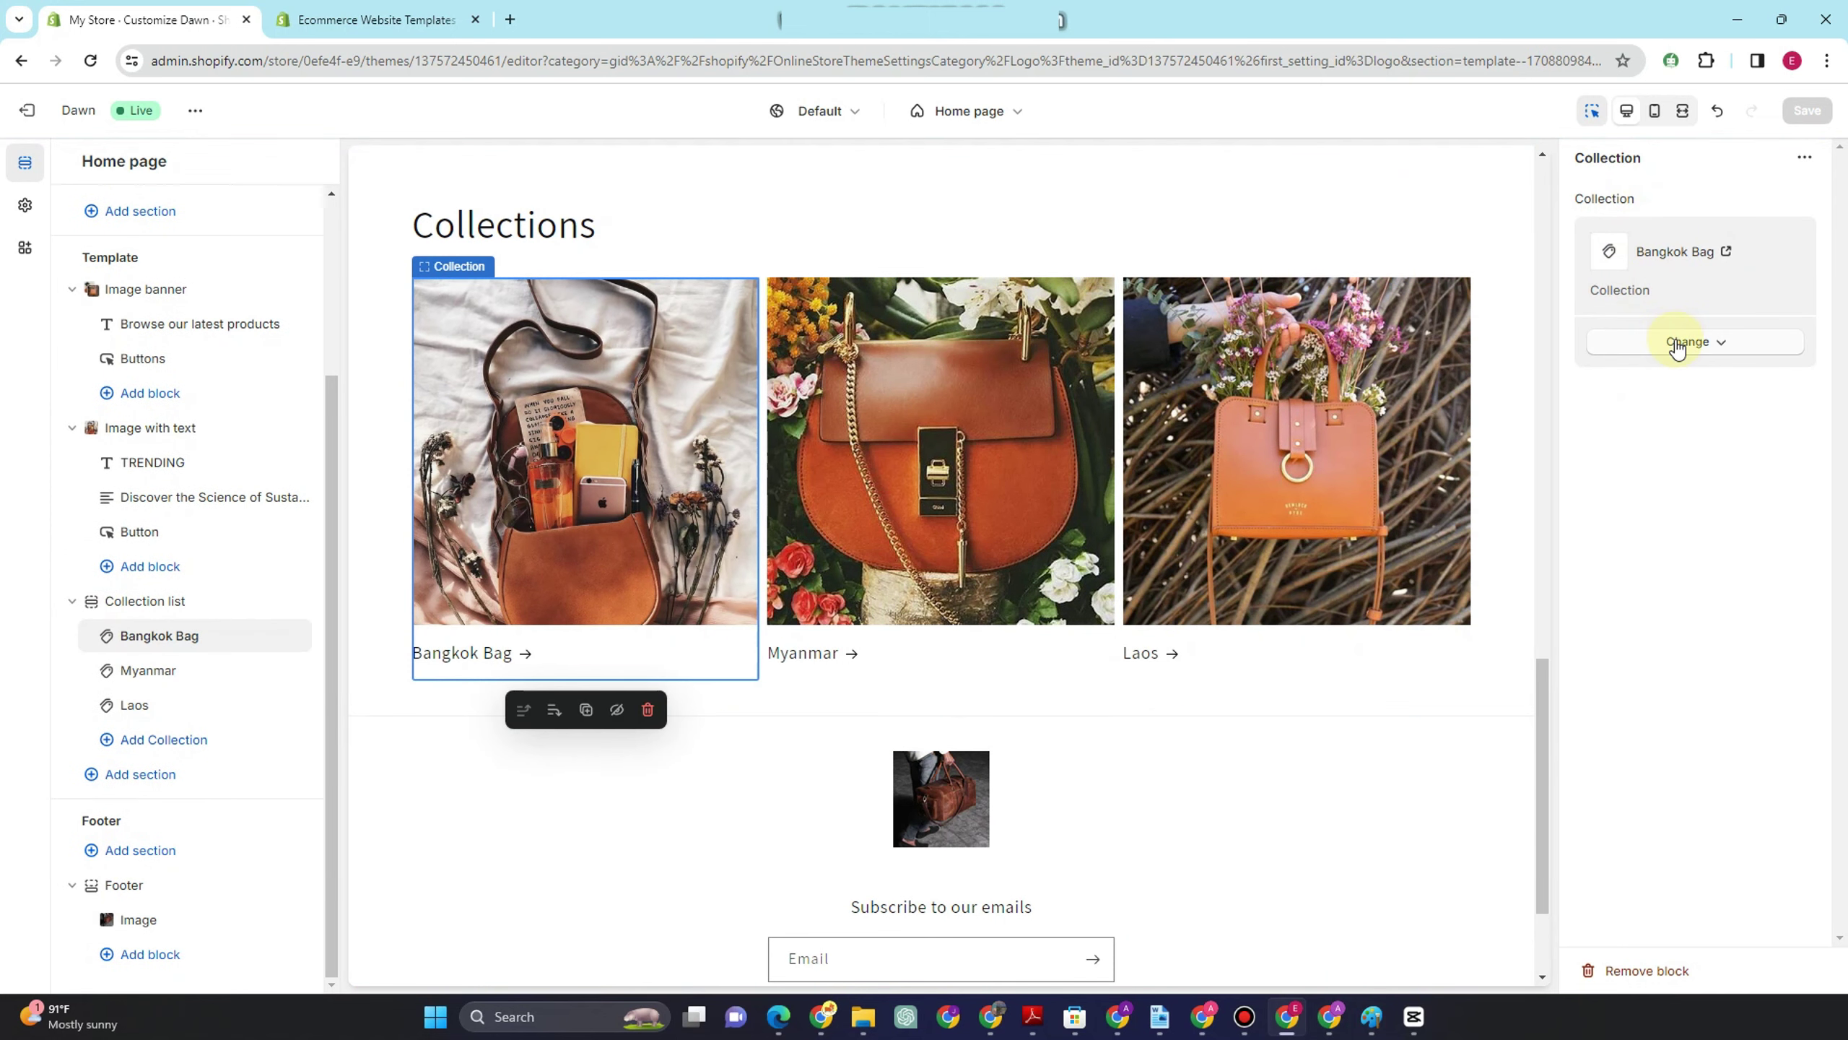
click(1089, 559)
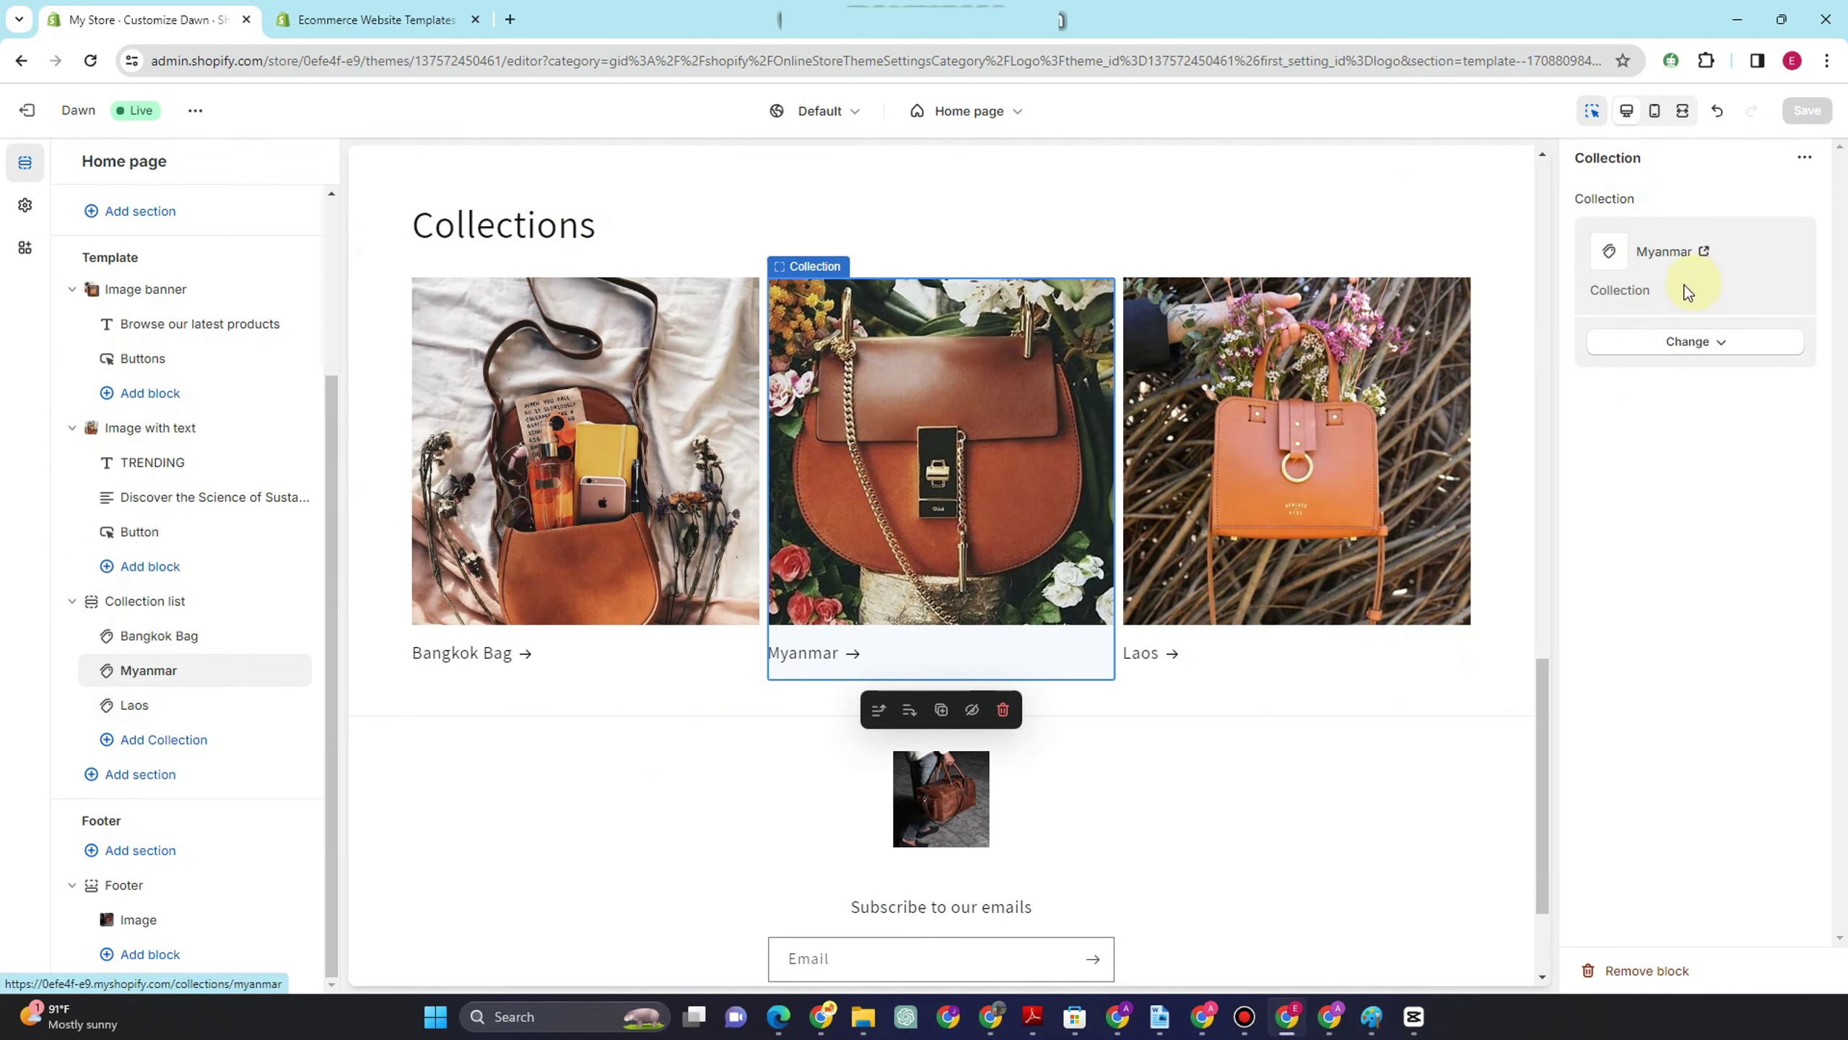
click(1447, 405)
scroll(1443, 401, up, 7)
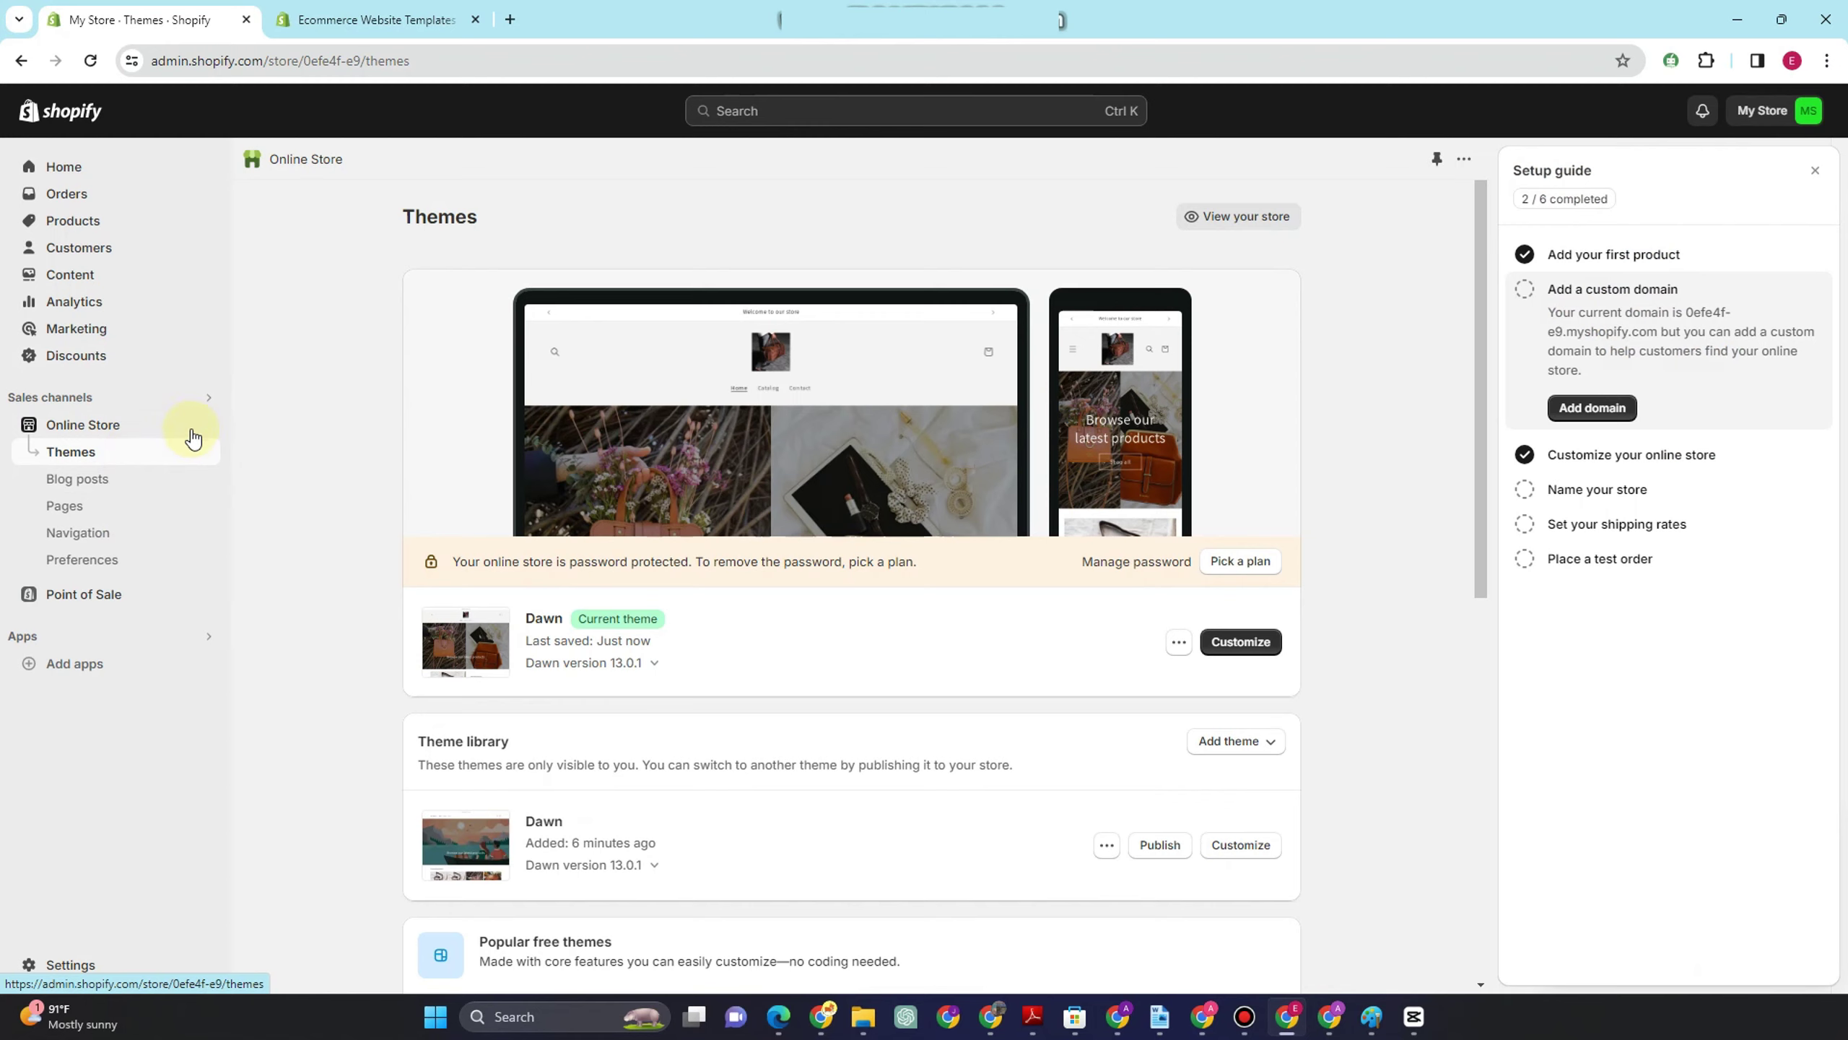
- View the live online store and look through its home page, from the banner to the Collections section
click(205, 426)
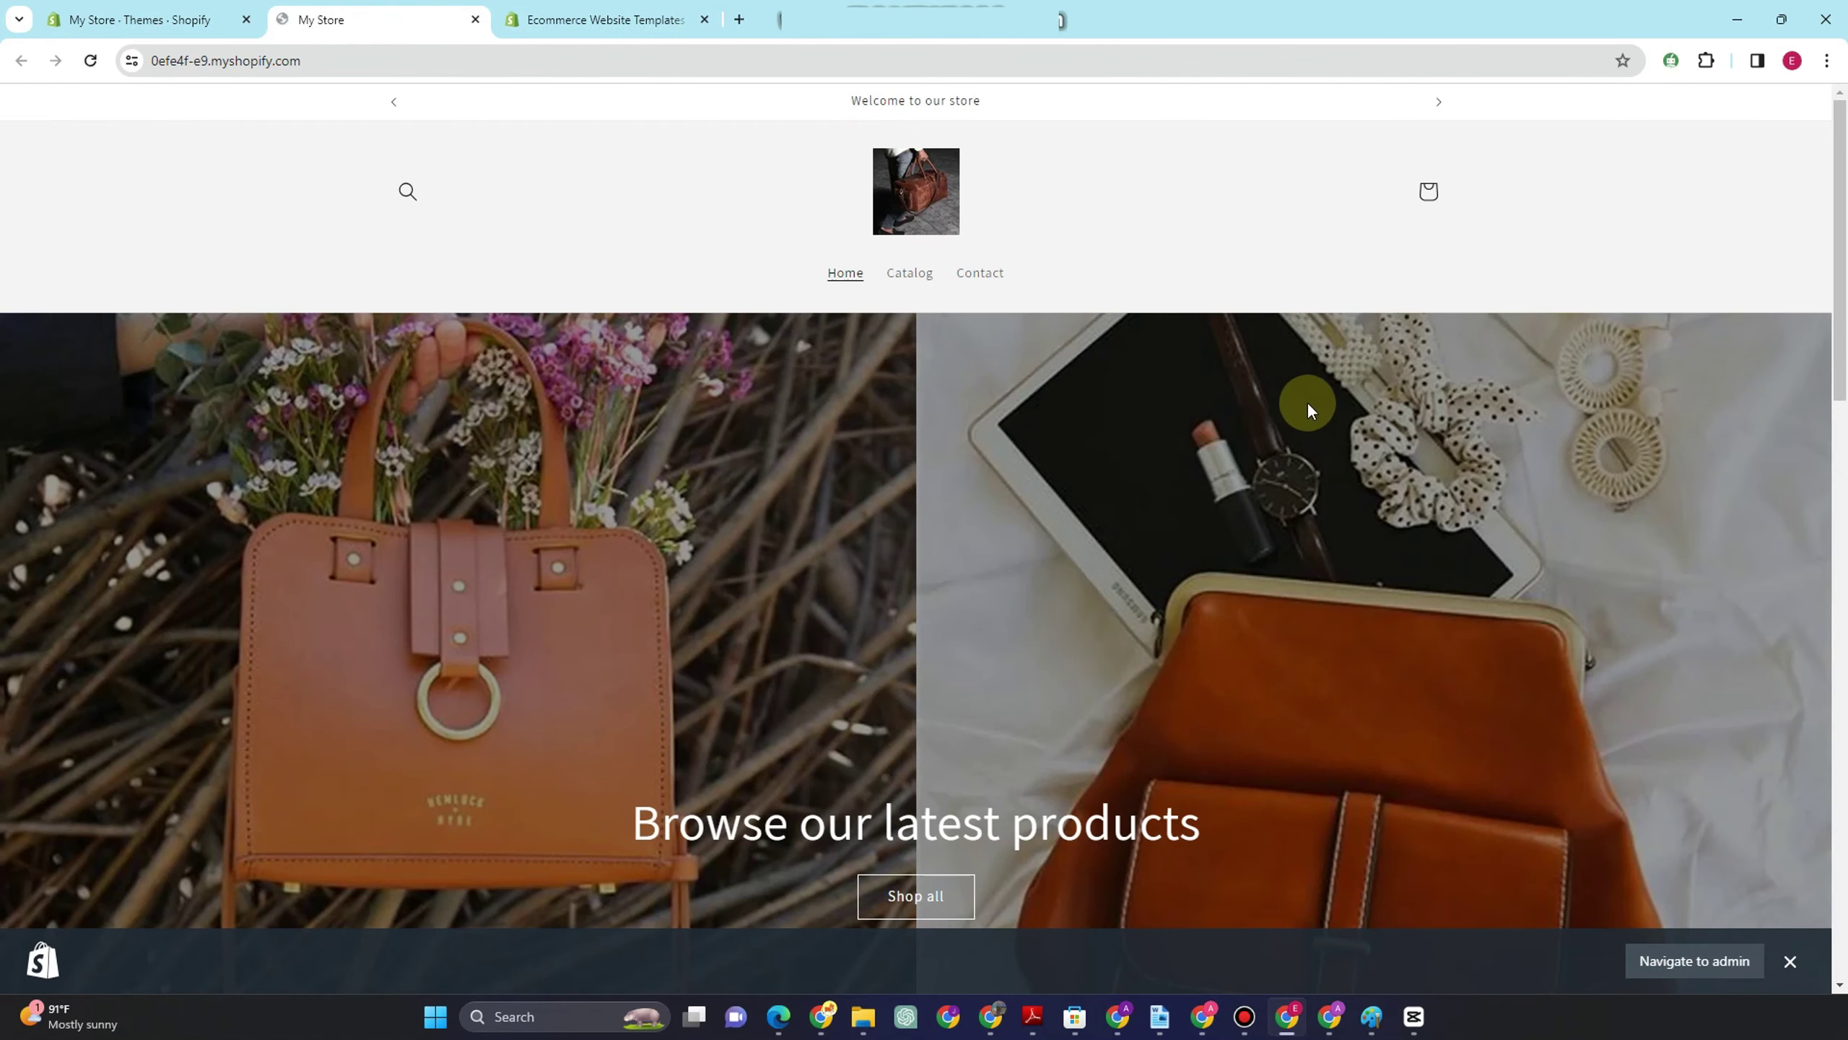
scroll(1311, 399, down, 5)
scroll(1221, 487, down, 15)
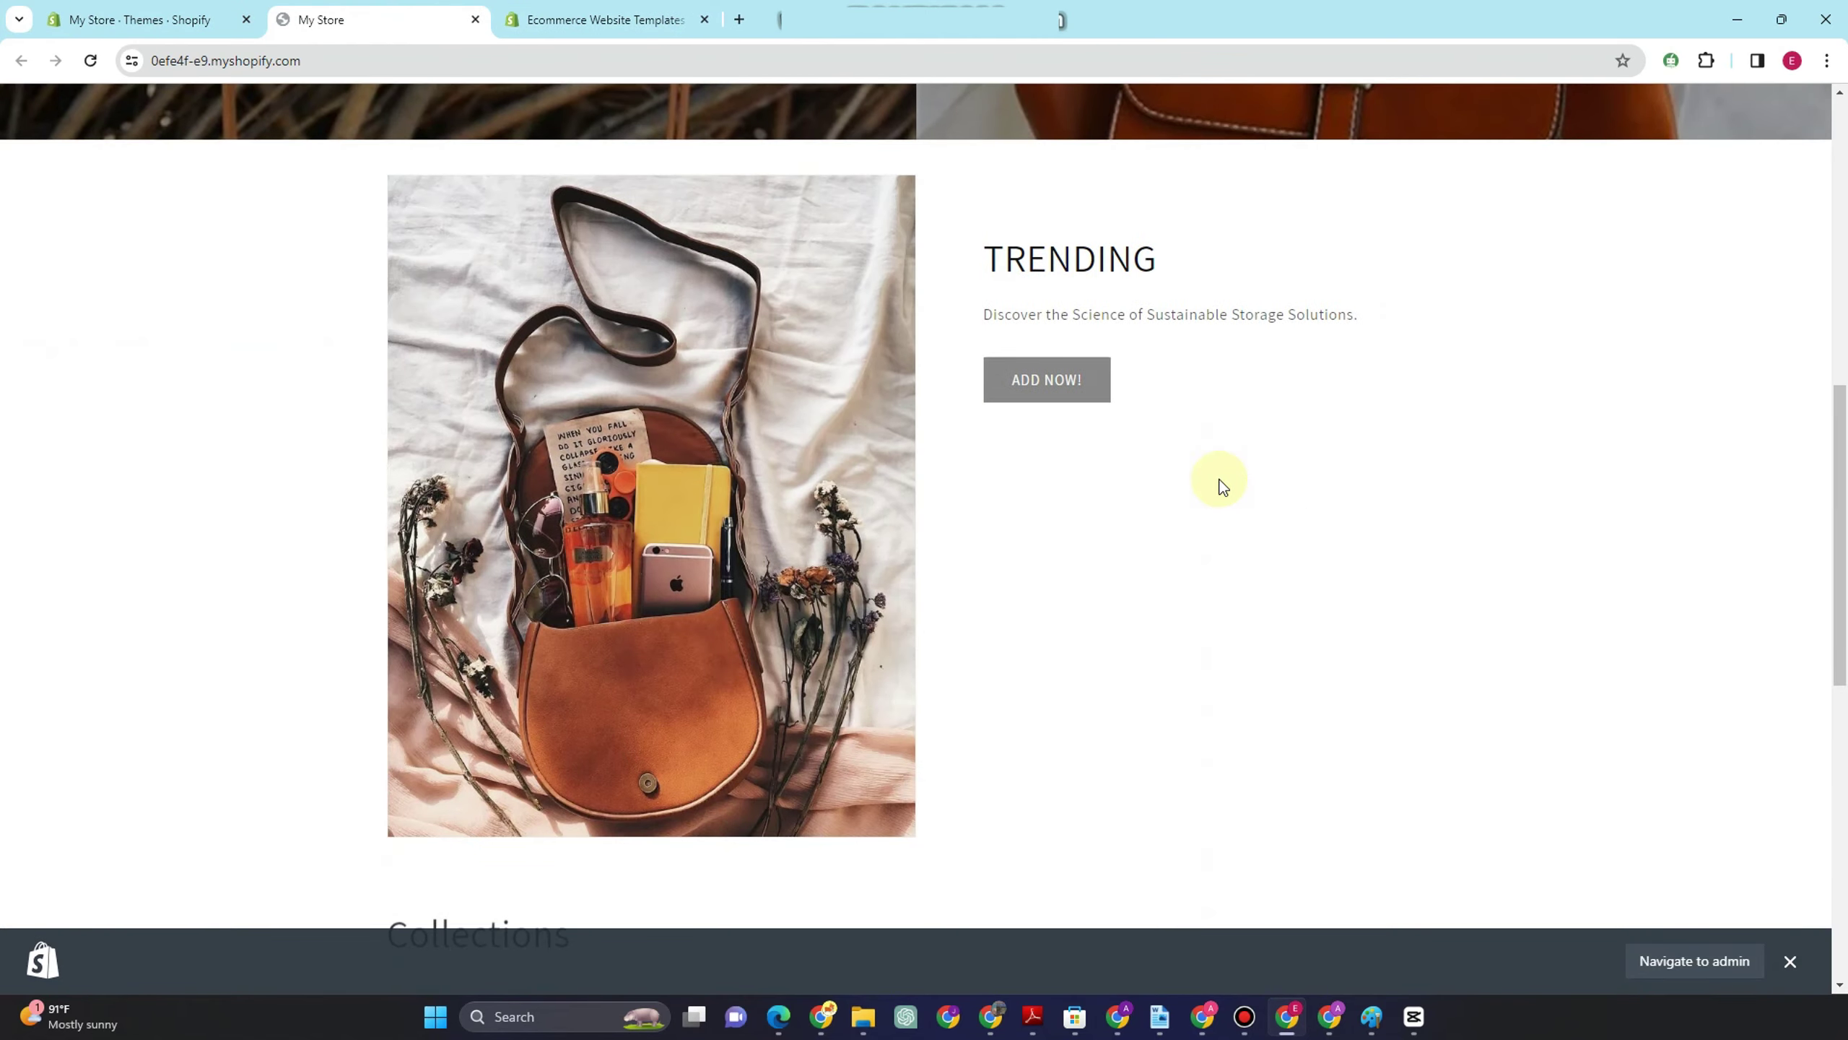
scroll(1222, 485, up, 10)
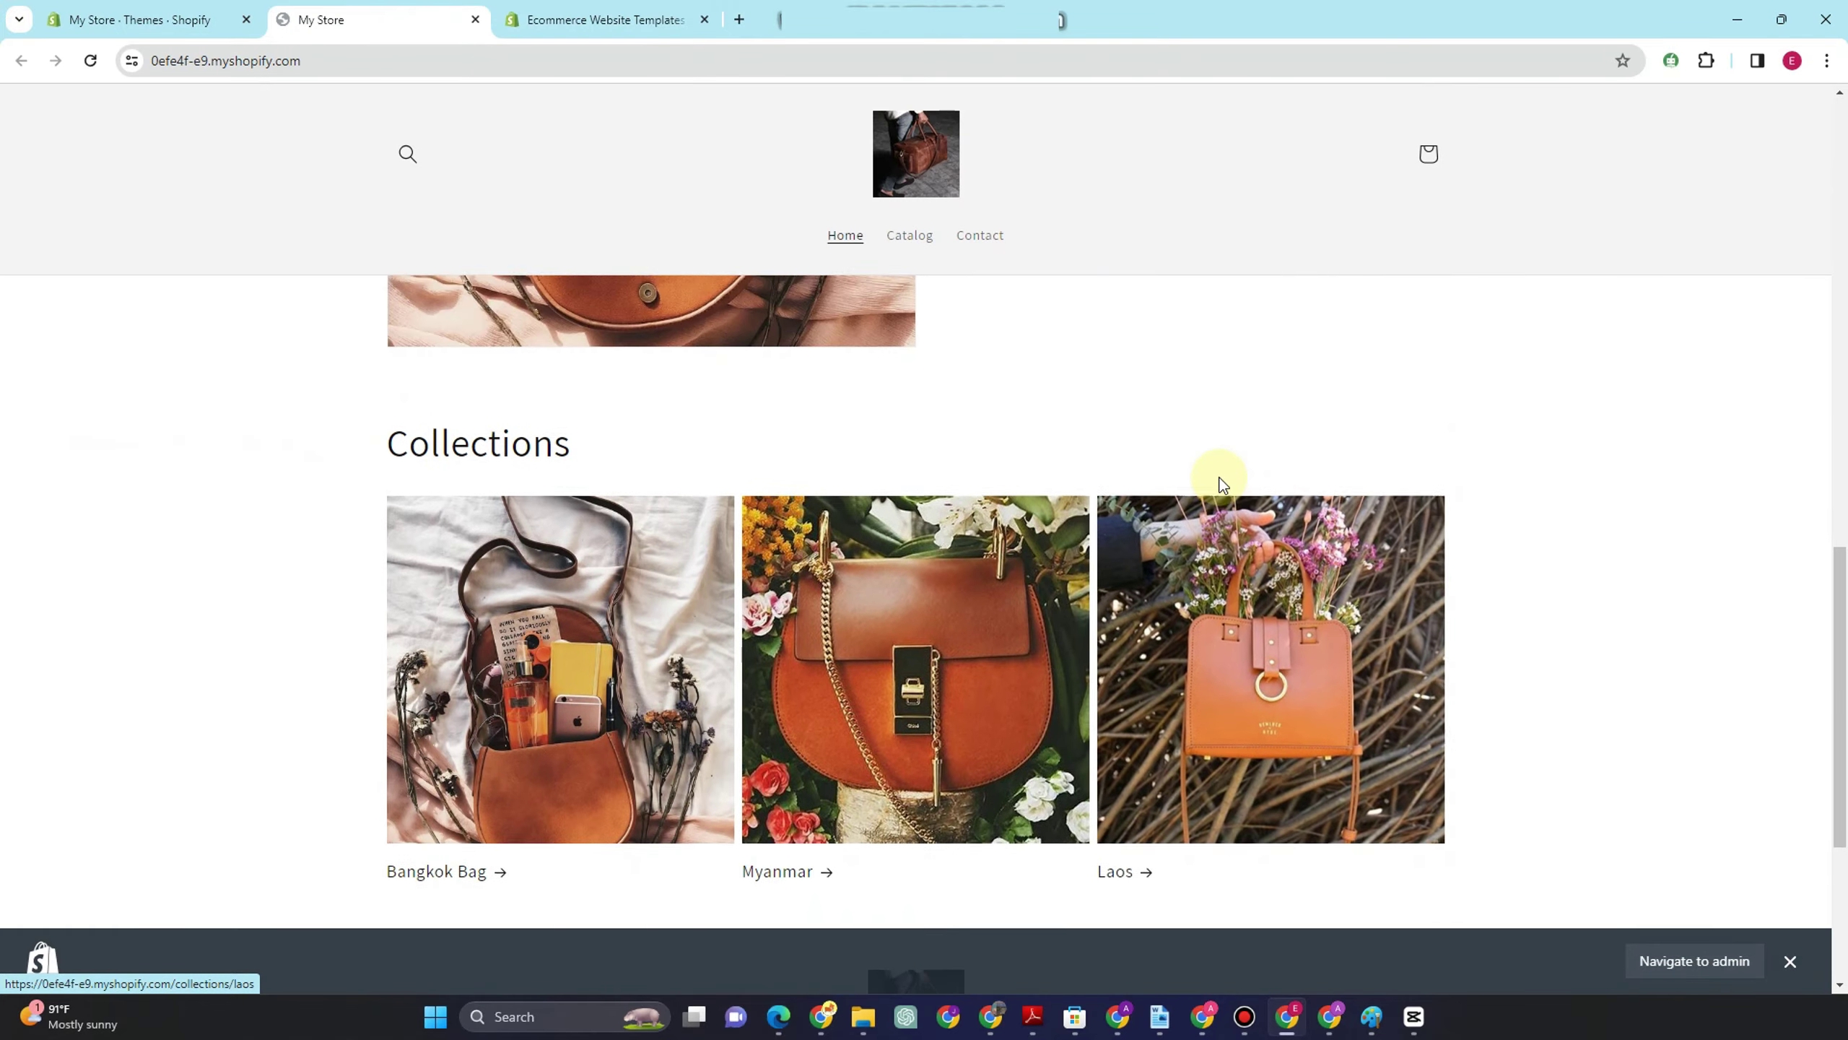